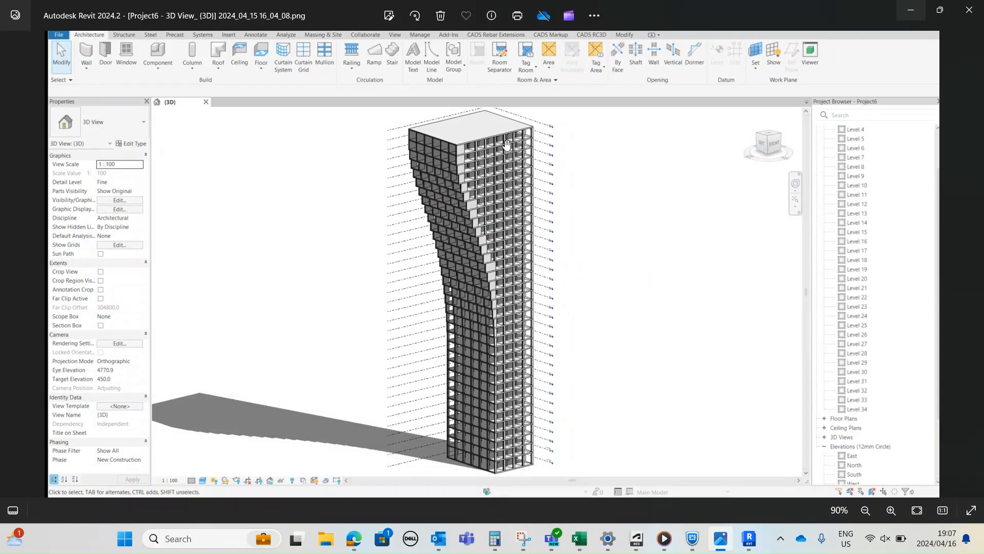
Switch to the Revit project and move the east elevation marker about 40000 mm horizontally outward on the Level 0 plan
{"action": "scroll", "coordinate": [501, 226], "scroll_direction": "down", "scroll_amount": 2}
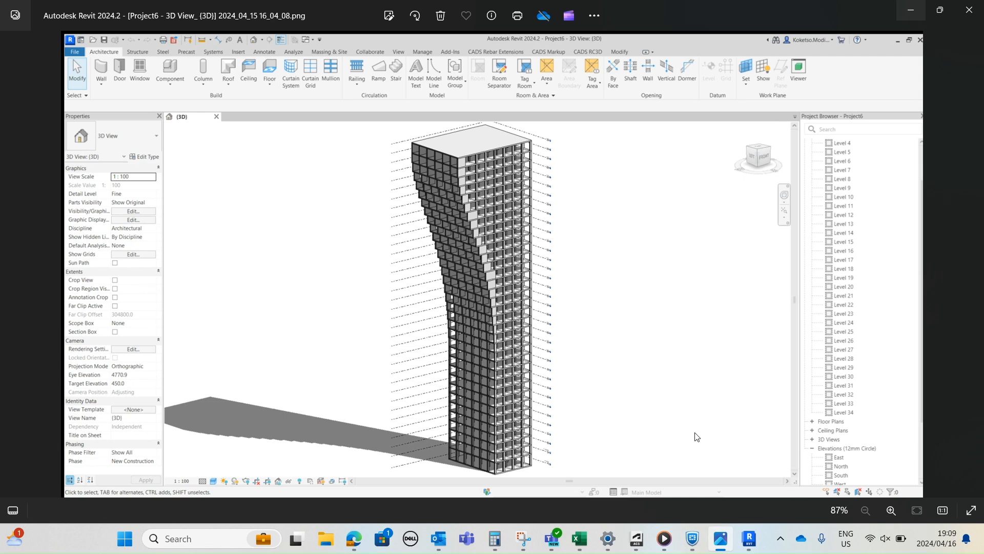
{"action": "left_click", "coordinate": [748, 539]}
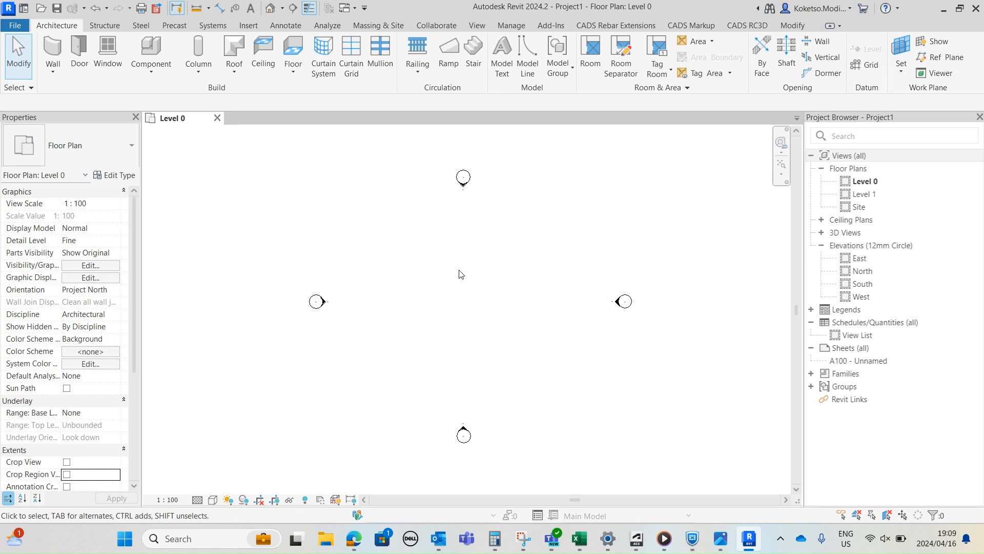
{"action": "scroll", "coordinate": [381, 320], "scroll_direction": "down", "scroll_amount": 1}
{"action": "mouse_move", "coordinate": [638, 273]}
{"action": "left_mouse_down"}
{"action": "mouse_move", "coordinate": [494, 343]}
{"action": "mouse_move", "coordinate": [509, 344]}
{"action": "left_mouse_up"}
{"action": "middle_click_drag", "start_coordinate": [557, 323], "coordinate": [487, 334]}
{"action": "key", "text": "m"}
{"action": "key", "text": "v"}
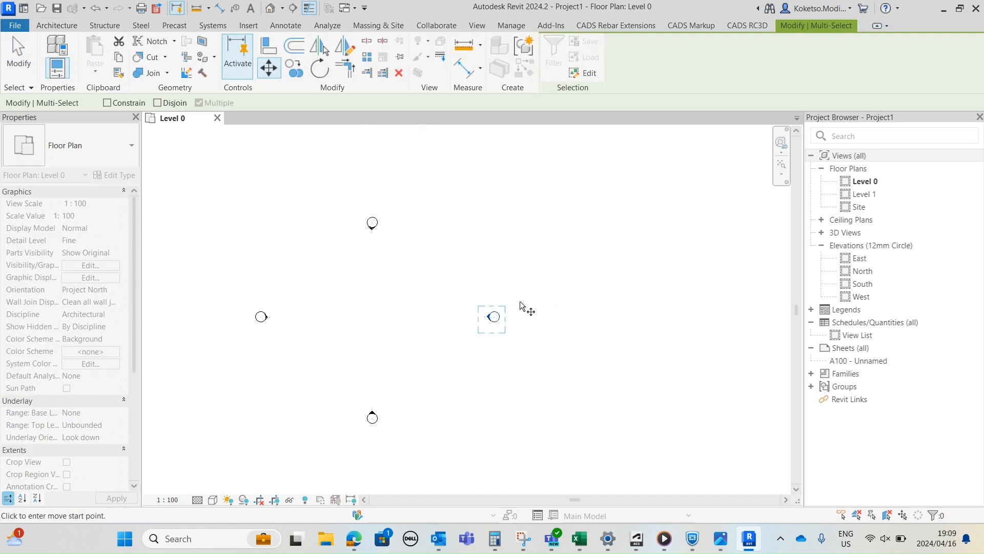
{"action": "left_click", "coordinate": [494, 316]}
{"action": "scroll", "coordinate": [512, 320], "scroll_direction": "down", "scroll_amount": 2}
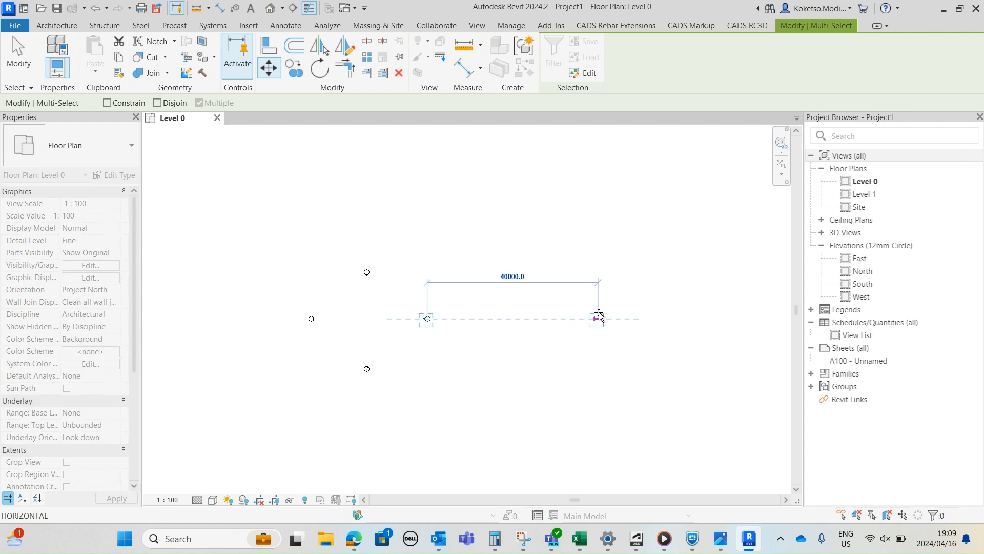
{"action": "left_click", "coordinate": [598, 316]}
{"action": "scroll", "coordinate": [627, 296], "scroll_direction": "down", "scroll_amount": 1}
{"action": "mouse_move", "coordinate": [510, 257]}
{"action": "middle_mouse_down"}
{"action": "mouse_move", "coordinate": [627, 296]}
{"action": "mouse_move", "coordinate": [551, 318]}
{"action": "middle_mouse_up"}
{"action": "scroll", "coordinate": [627, 292], "scroll_direction": "down", "scroll_amount": 1}
{"action": "left_click", "coordinate": [593, 287]}
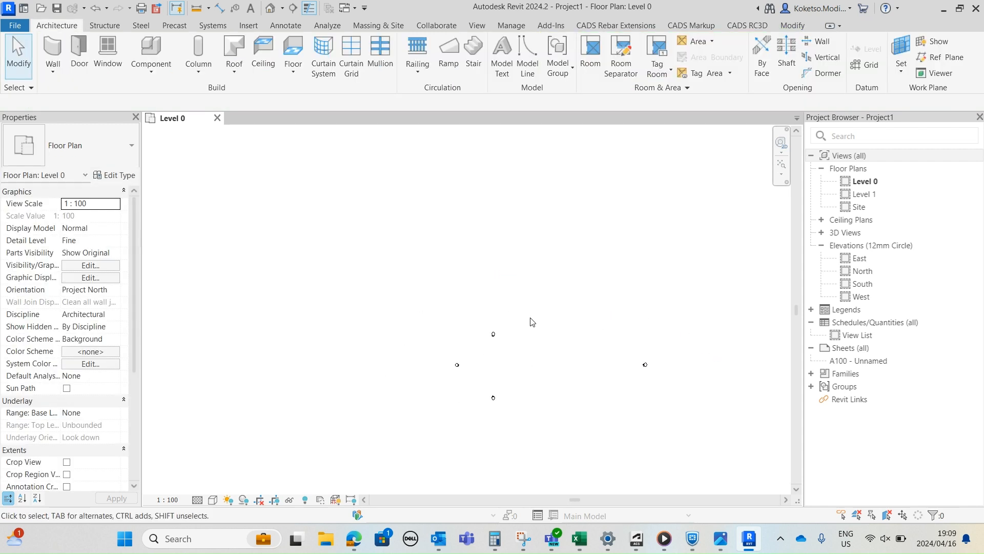
Move the north elevation marker about 39000 mm straight up, away from the plan's centre
{"action": "left_click_drag", "start_coordinate": [478, 343], "coordinate": [507, 322]}
{"action": "left_click", "coordinate": [270, 62]}
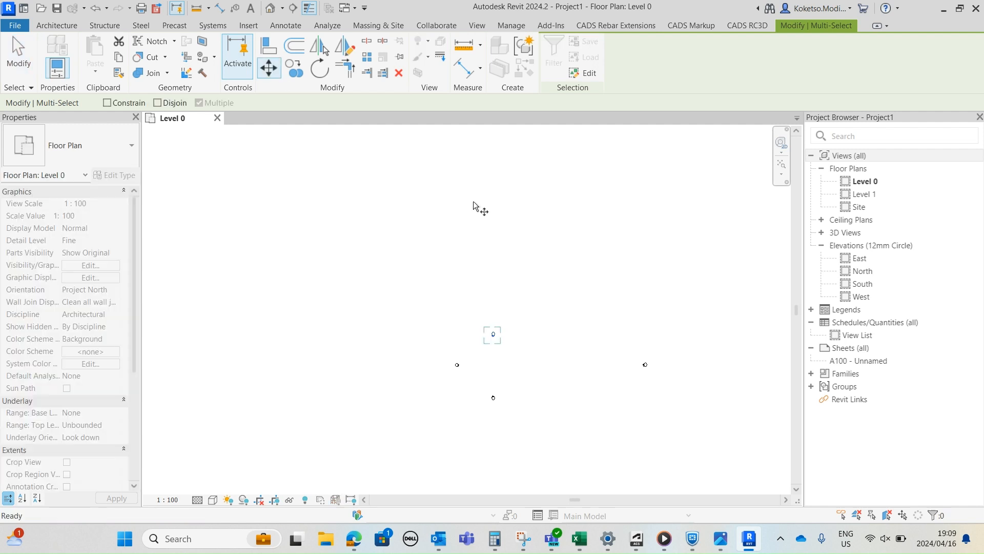
{"action": "left_click", "coordinate": [497, 336]}
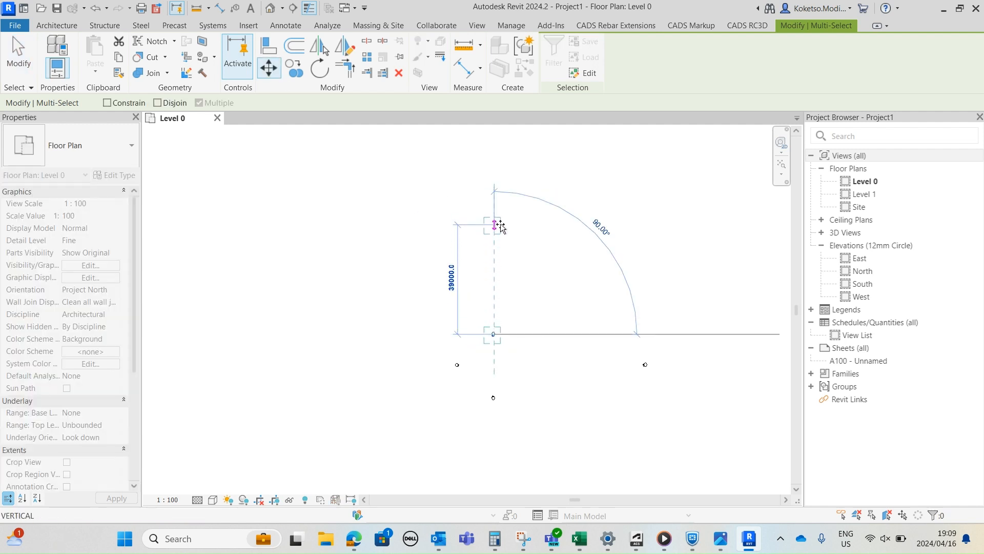
{"action": "left_click", "coordinate": [499, 221]}
{"action": "left_click", "coordinate": [538, 318]}
Move the west elevation marker horizontally outward to widen the area enclosed by the four markers
{"action": "scroll", "coordinate": [444, 371], "scroll_direction": "up", "scroll_amount": 2}
{"action": "left_click_drag", "start_coordinate": [445, 374], "coordinate": [486, 345]}
{"action": "left_click", "coordinate": [269, 67]}
{"action": "left_click", "coordinate": [468, 359]}
{"action": "scroll", "coordinate": [447, 333], "scroll_direction": "down", "scroll_amount": 2}
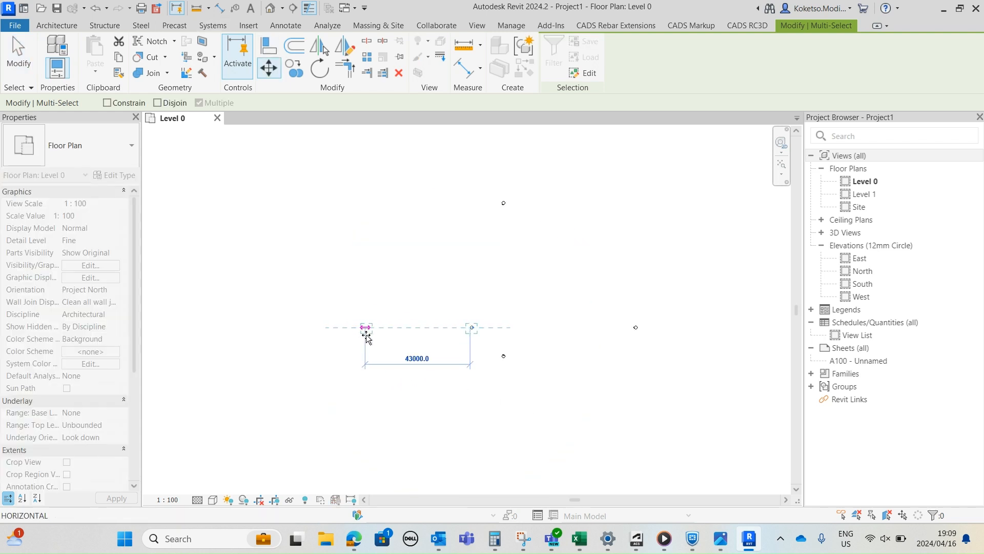
{"action": "left_click", "coordinate": [374, 332]}
{"action": "left_click", "coordinate": [532, 362]}
Move the south elevation marker about 39000 mm straight down, away from the plan's centre
{"action": "left_click_drag", "start_coordinate": [456, 388], "coordinate": [525, 337]}
{"action": "left_click", "coordinate": [269, 68]}
{"action": "left_click", "coordinate": [504, 355]}
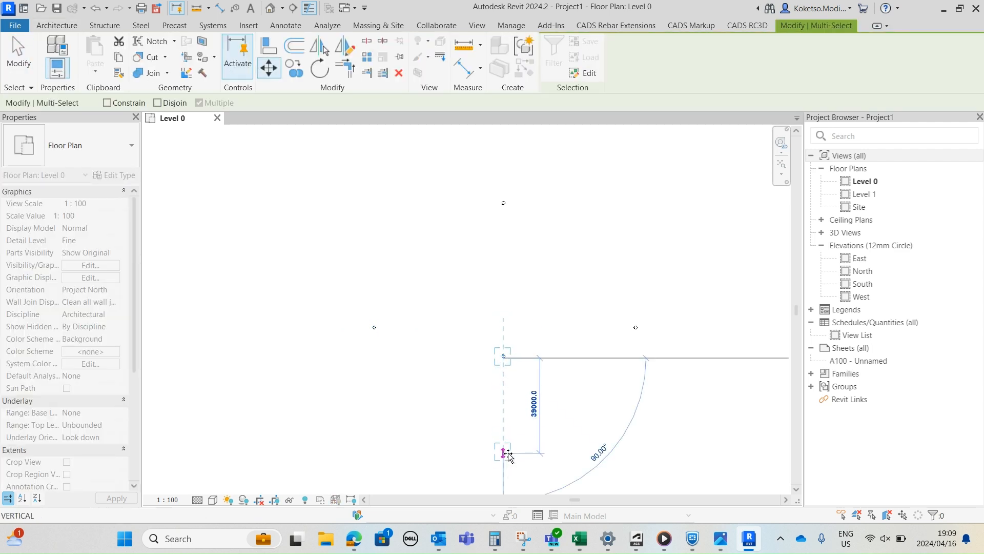
{"action": "left_click", "coordinate": [504, 454]}
{"action": "key", "text": "Escape"}
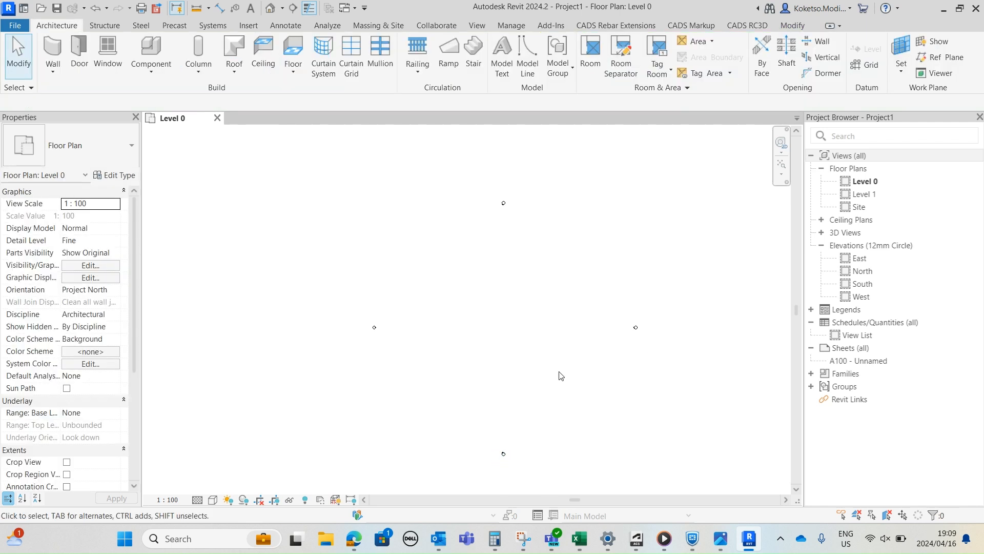
Set the Level 0 floor plan's view scale to 1:200
{"action": "left_click", "coordinate": [177, 500]}
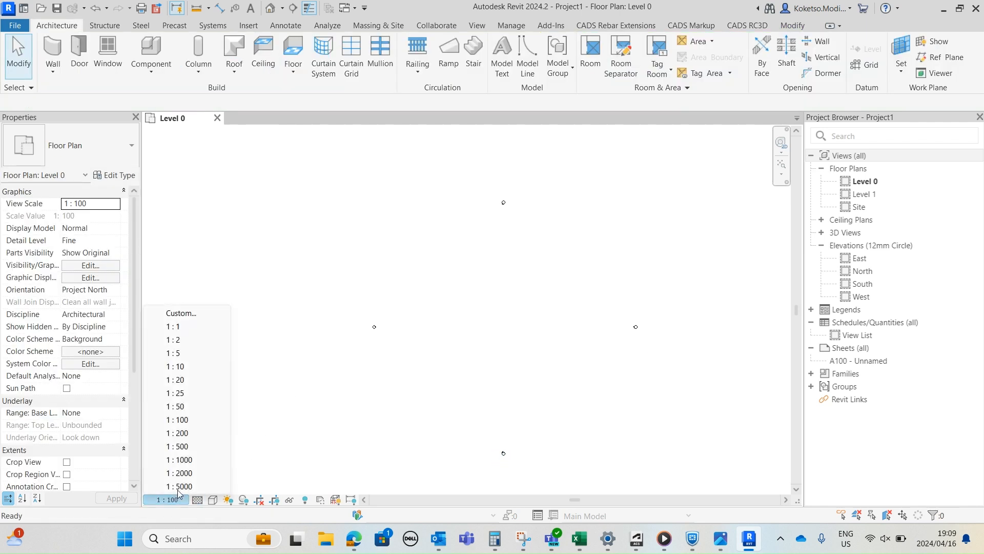
{"action": "left_click", "coordinate": [179, 433]}
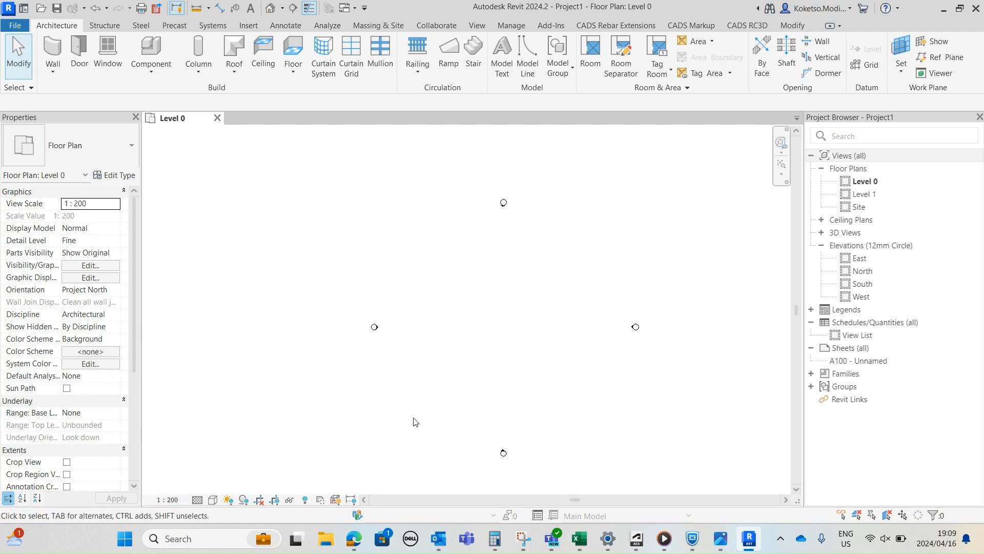
{"action": "scroll", "coordinate": [505, 458], "scroll_direction": "up", "scroll_amount": 1}
{"action": "scroll", "coordinate": [502, 461], "scroll_direction": "down", "scroll_amount": 1}
Extend the south elevation's far clip line up to the north elevation marker
{"action": "left_click", "coordinate": [500, 455]}
{"action": "middle_click_drag", "start_coordinate": [525, 416], "coordinate": [519, 459]}
{"action": "left_click_drag", "start_coordinate": [494, 437], "coordinate": [494, 216]}
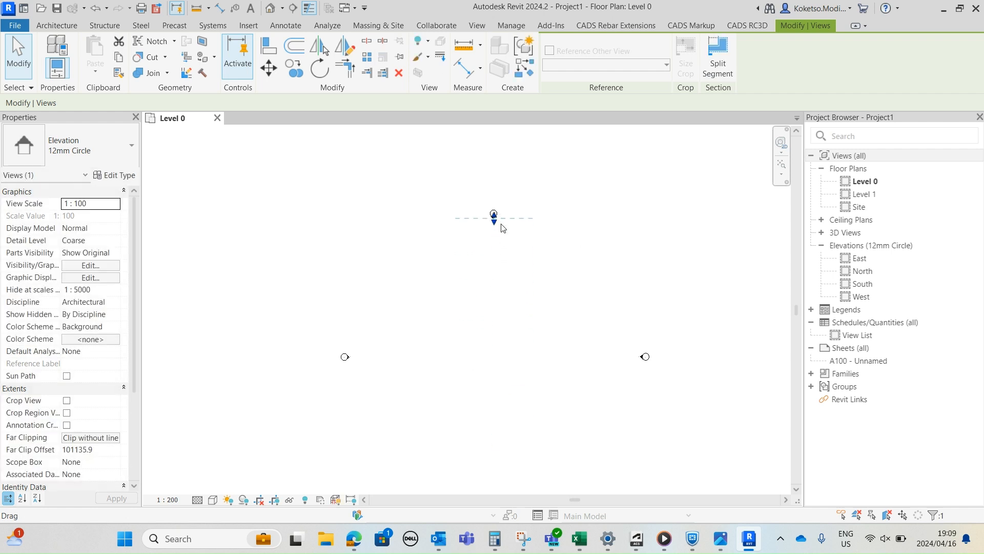
{"action": "key", "text": "Escape"}
Extend the far clip lines of the east and west elevations across the plan to the opposite markers
{"action": "left_click", "coordinate": [642, 358]}
{"action": "left_click_drag", "start_coordinate": [568, 360], "coordinate": [351, 370]}
{"action": "key", "text": "Escape"}
{"action": "left_click", "coordinate": [345, 358]}
{"action": "left_click_drag", "start_coordinate": [420, 359], "coordinate": [609, 361]}
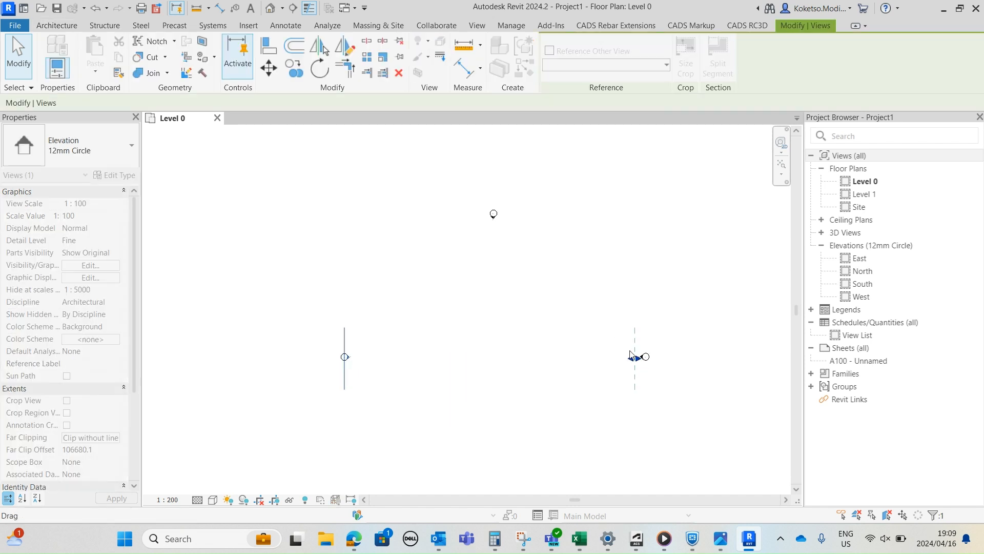
{"action": "key", "text": "Escape"}
Extend the north elevation's far clip line down to the south elevation marker
{"action": "left_click", "coordinate": [493, 214]}
{"action": "key", "text": "Escape"}
{"action": "left_click", "coordinate": [493, 215]}
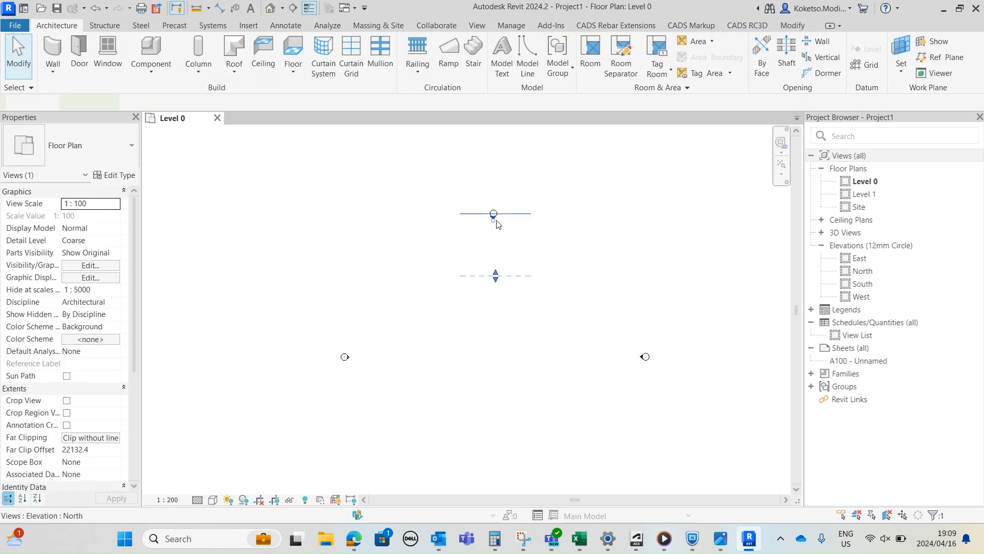
{"action": "scroll", "coordinate": [494, 218], "scroll_direction": "down", "scroll_amount": 2}
{"action": "left_click_drag", "start_coordinate": [502, 285], "coordinate": [512, 410]}
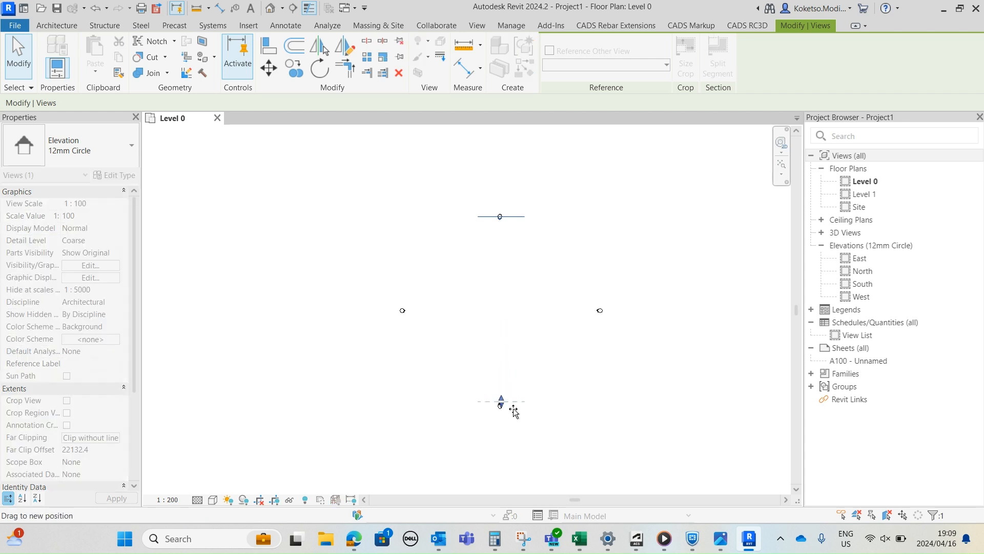
{"action": "key", "text": "Escape"}
Draw a vertical grid line just inside the west marker, spanning the height between the north and south markers
{"action": "left_click", "coordinate": [781, 165]}
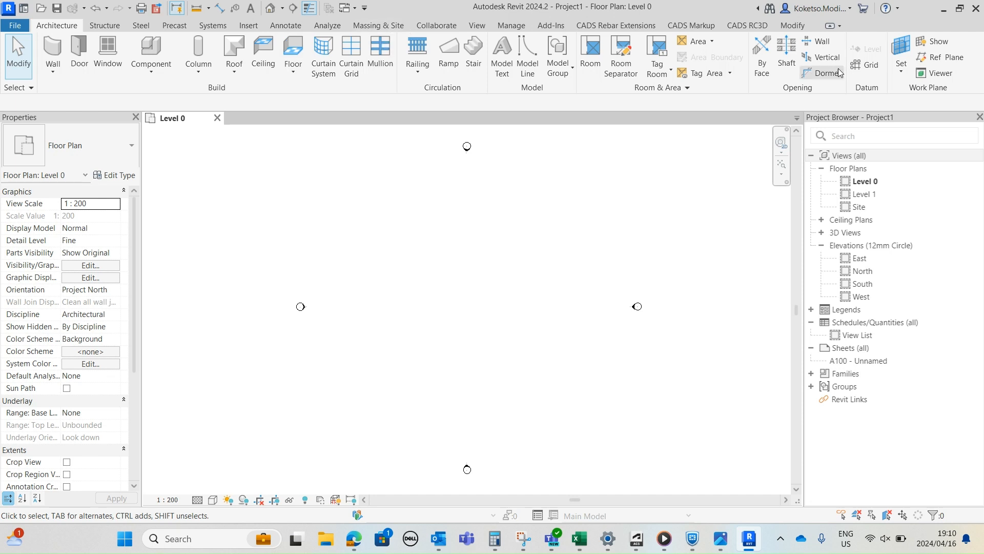
{"action": "left_click", "coordinate": [865, 65]}
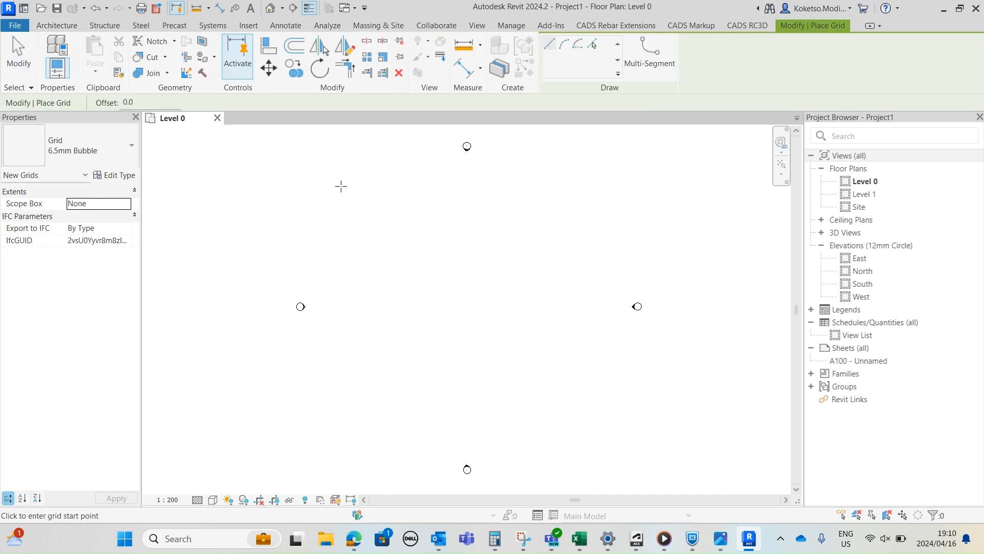
{"action": "left_click", "coordinate": [326, 146]}
{"action": "left_click", "coordinate": [326, 461]}
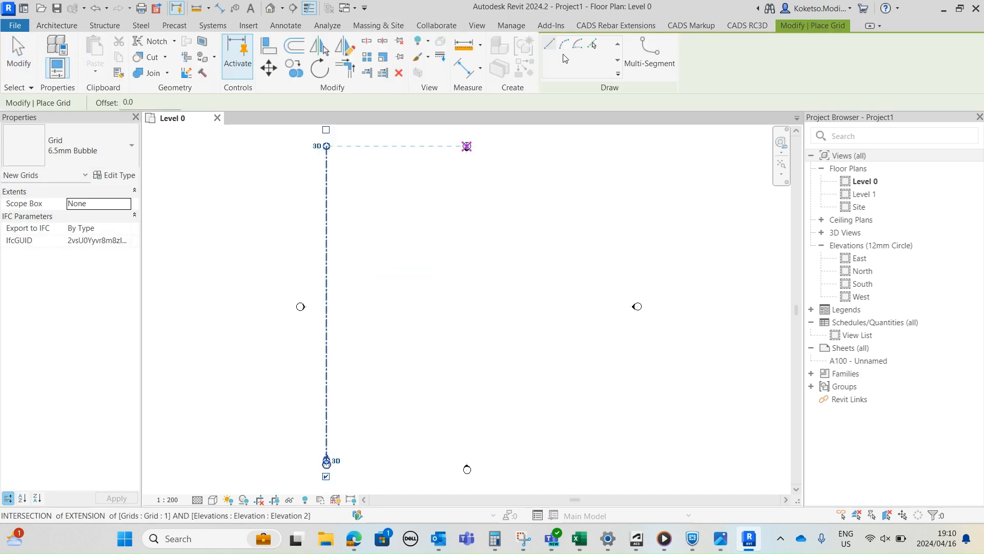
Add eight more vertical grid lines to the right of the first one by picking lines at a 5000 mm offset
{"action": "left_click", "coordinate": [594, 44]}
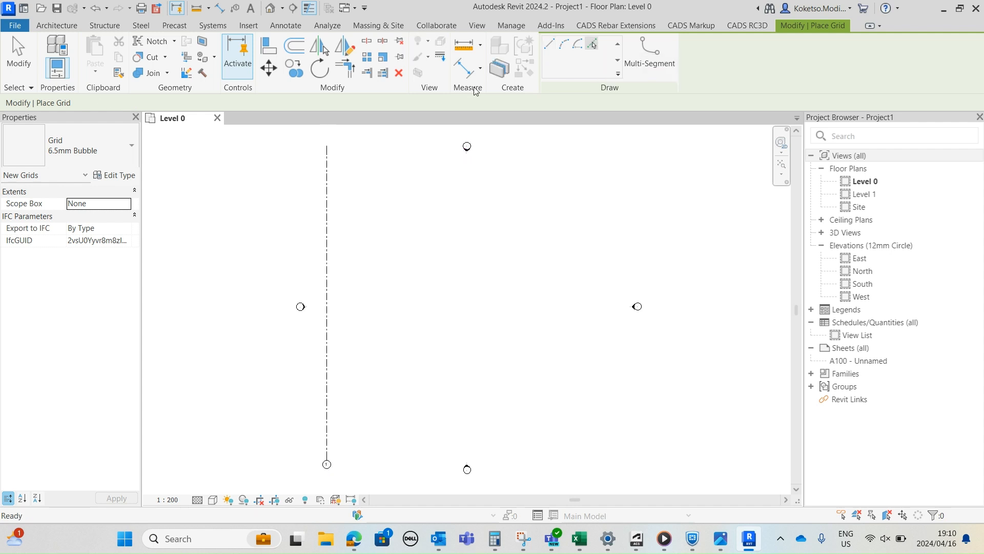
{"action": "left_click", "coordinate": [152, 100]}
{"action": "type", "text": "5000"}
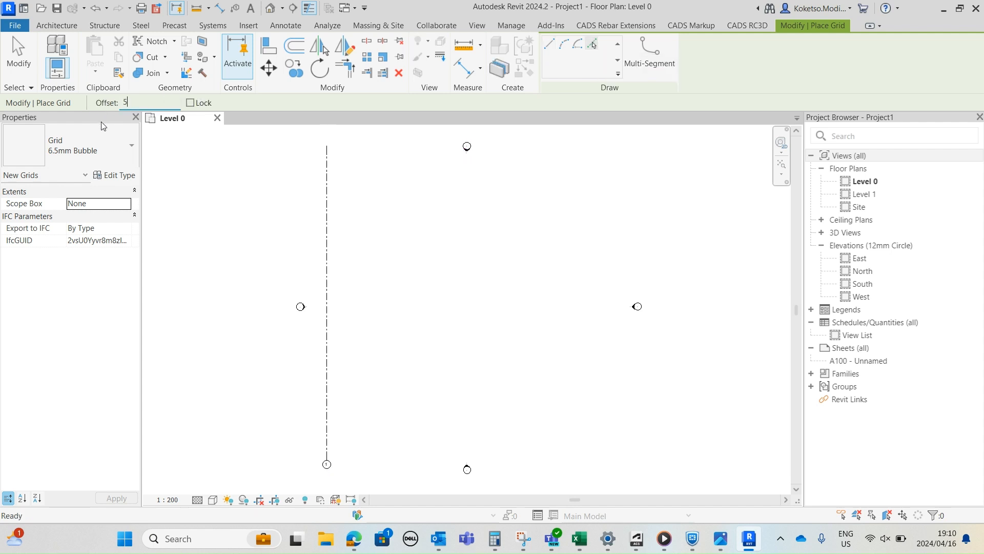
{"action": "key", "text": "Return"}
{"action": "left_click", "coordinate": [327, 267]}
{"action": "left_click", "coordinate": [342, 268]}
{"action": "left_click", "coordinate": [359, 277]}
{"action": "left_click", "coordinate": [375, 284]}
{"action": "left_click", "coordinate": [390, 287]}
{"action": "left_click", "coordinate": [406, 290]}
{"action": "left_click", "coordinate": [421, 288]}
{"action": "left_click", "coordinate": [436, 291]}
{"action": "key", "text": "Escape"}
{"action": "key", "text": "Escape"}
Move all nine vertical grid lines to the right so they sit centred between the elevation markers
{"action": "left_click_drag", "start_coordinate": [413, 258], "coordinate": [311, 275]}
{"action": "left_click_drag", "start_coordinate": [453, 237], "coordinate": [536, 237]}
{"action": "left_click", "coordinate": [548, 275]}
Draw a horizontal grid line across the vertical grids, below the east and west elevation markers
{"action": "left_click", "coordinate": [866, 65]}
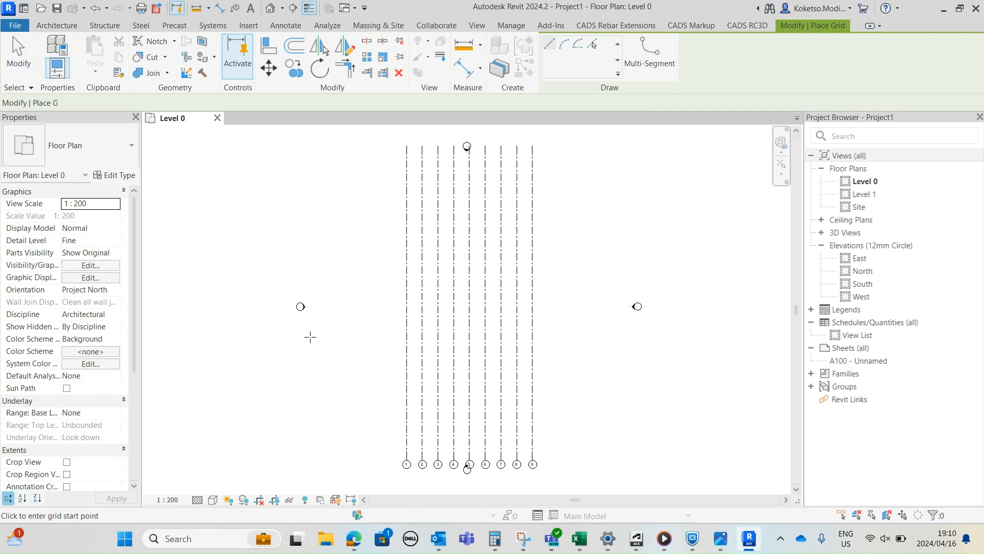
{"action": "left_click", "coordinate": [292, 357]}
{"action": "left_click", "coordinate": [634, 357]}
{"action": "key", "text": "Escape"}
{"action": "key", "text": "Escape"}
Rename the horizontal grid line as A
{"action": "scroll", "coordinate": [639, 360], "scroll_direction": "up", "scroll_amount": 2}
{"action": "double_click", "coordinate": [636, 352]}
{"action": "type", "text": "A"}
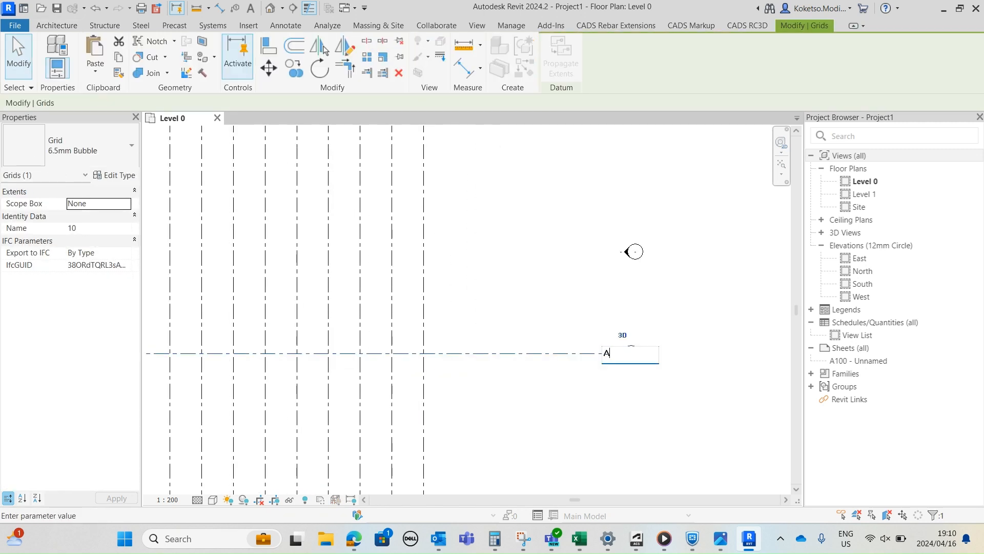
{"action": "left_click", "coordinate": [504, 334]}
{"action": "scroll", "coordinate": [504, 333], "scroll_direction": "down", "scroll_amount": 2}
{"action": "left_click", "coordinate": [518, 289]}
Add six more horizontal grid lines above grid A by picking lines at a 5000 mm offset
{"action": "left_click", "coordinate": [859, 67]}
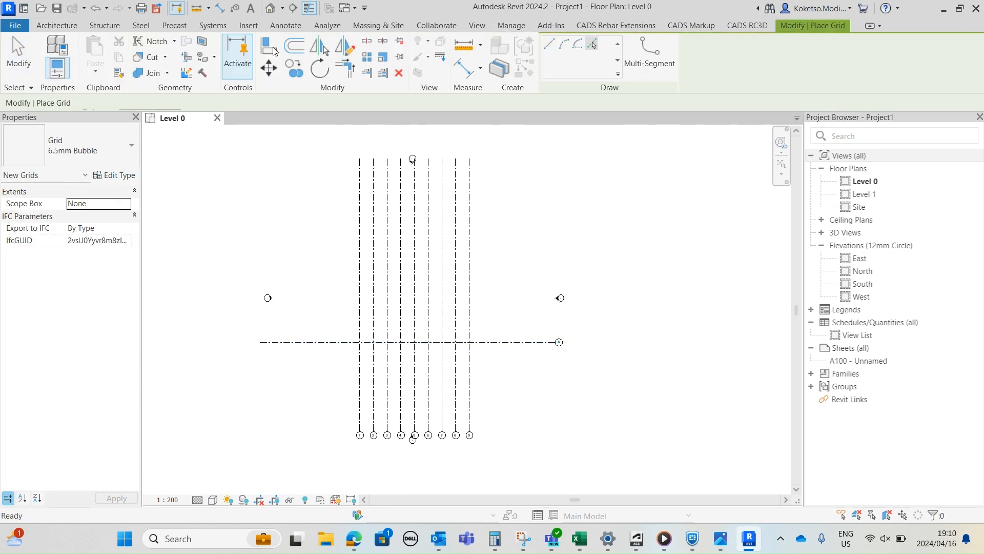
{"action": "double_click", "coordinate": [152, 99]}
{"action": "type", "text": "5000"}
{"action": "scroll", "coordinate": [500, 345], "scroll_direction": "up", "scroll_amount": 1}
{"action": "middle_click_drag", "start_coordinate": [505, 352], "coordinate": [523, 403]}
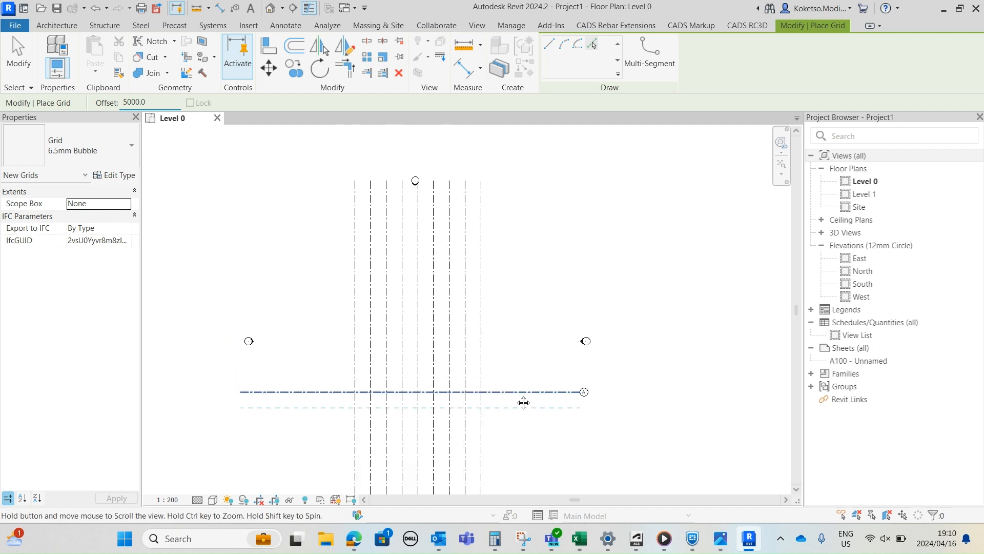
{"action": "left_click", "coordinate": [516, 392]}
{"action": "left_click", "coordinate": [518, 370]}
{"action": "left_click", "coordinate": [514, 360]}
{"action": "left_click", "coordinate": [510, 345]}
{"action": "left_click", "coordinate": [506, 329]}
{"action": "left_click", "coordinate": [504, 313]}
{"action": "key", "text": "Escape"}
{"action": "key", "text": "Escape"}
Open the South elevation view
{"action": "middle_click_drag", "start_coordinate": [492, 317], "coordinate": [509, 304]}
{"action": "scroll", "coordinate": [582, 314], "scroll_direction": "up", "scroll_amount": 2}
{"action": "scroll", "coordinate": [583, 314], "scroll_direction": "down", "scroll_amount": 1}
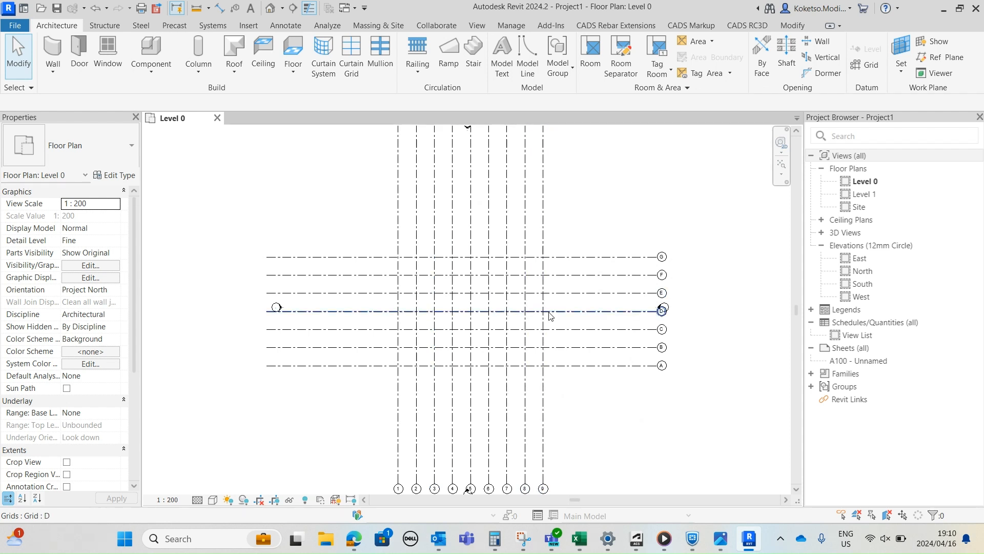
{"action": "scroll", "coordinate": [531, 315], "scroll_direction": "down", "scroll_amount": 1}
{"action": "scroll", "coordinate": [530, 315], "scroll_direction": "up", "scroll_amount": 1}
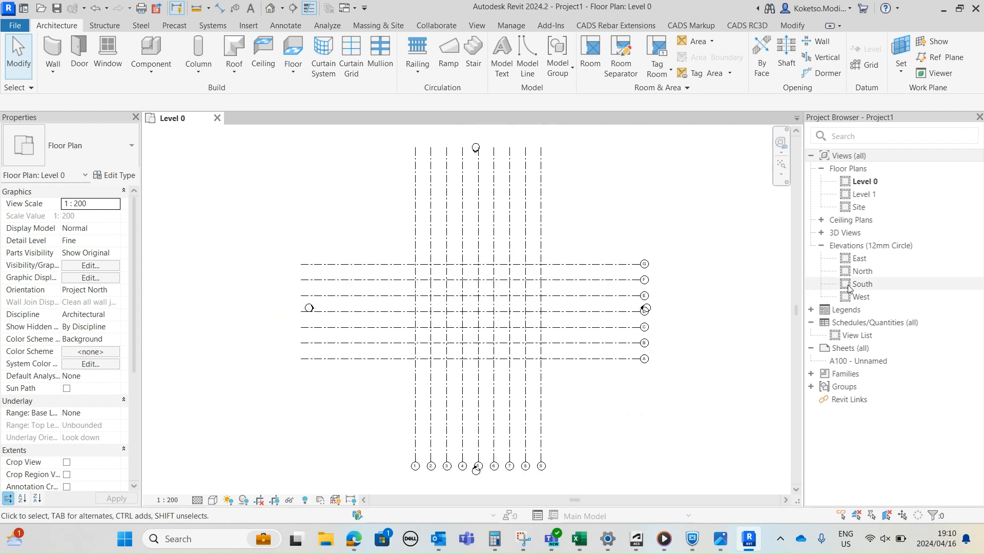
{"action": "double_click", "coordinate": [861, 285]}
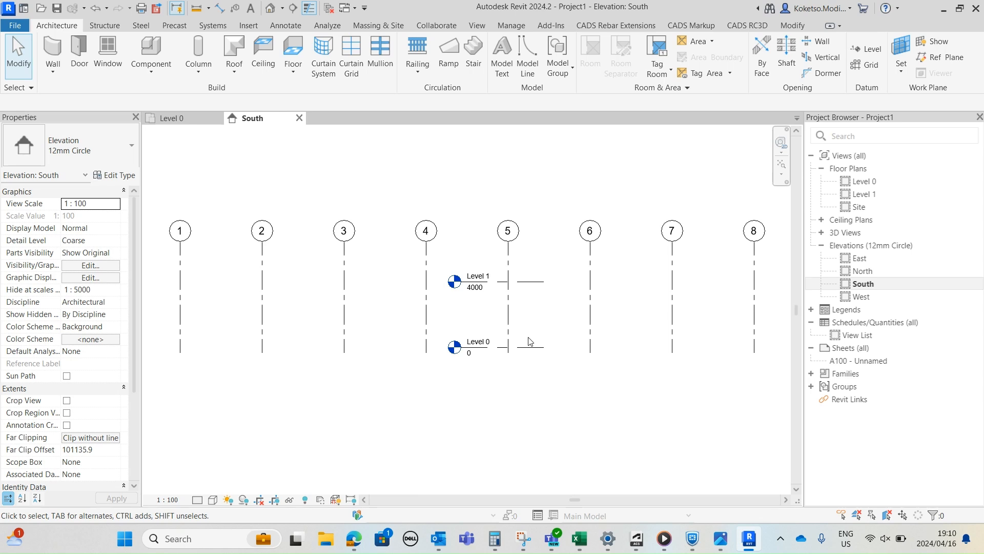
Maximize the 3D extents of Level 0 and Level 1 in the South elevation
{"action": "scroll", "coordinate": [477, 275], "scroll_direction": "up", "scroll_amount": 2}
{"action": "scroll", "coordinate": [482, 354], "scroll_direction": "down", "scroll_amount": 1}
{"action": "right_click", "coordinate": [371, 364]}
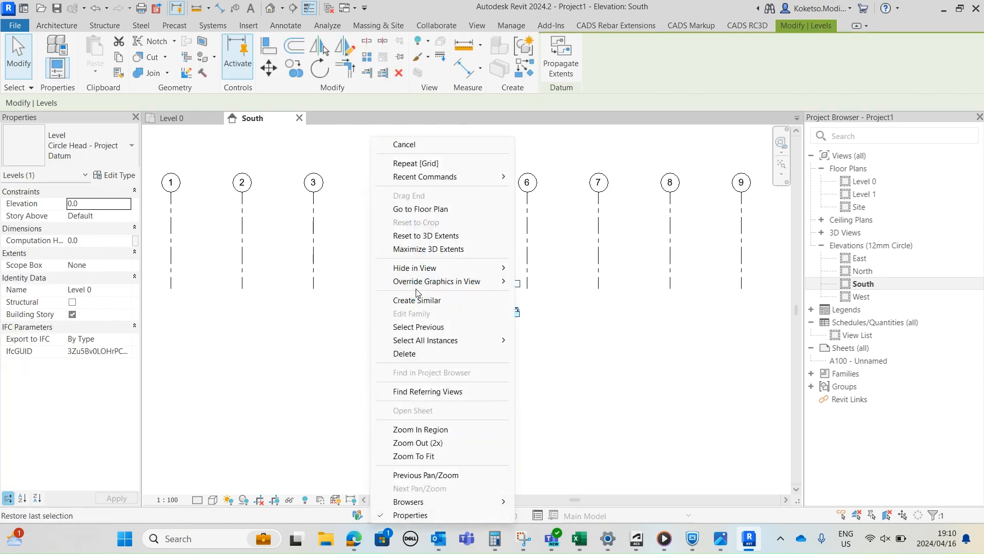
{"action": "left_click", "coordinate": [430, 249]}
{"action": "scroll", "coordinate": [483, 268], "scroll_direction": "down", "scroll_amount": 1}
{"action": "left_click", "coordinate": [531, 282]}
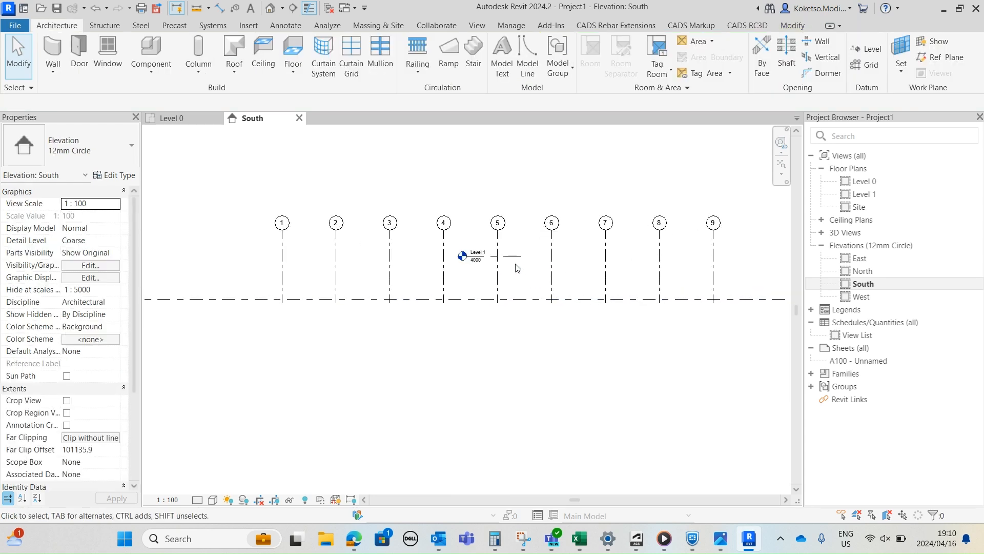
{"action": "left_click", "coordinate": [514, 255]}
{"action": "right_click", "coordinate": [460, 354]}
{"action": "left_click", "coordinate": [516, 249]}
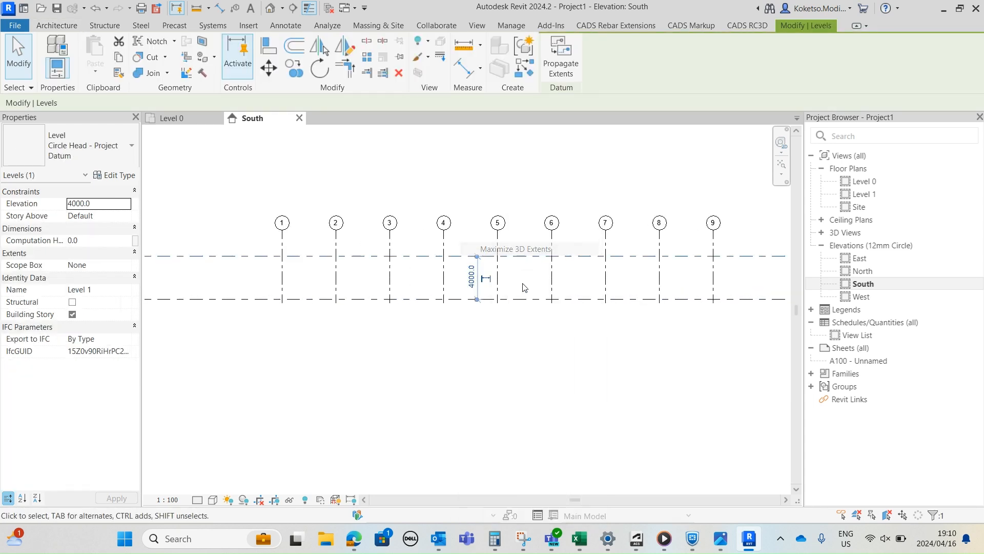
{"action": "scroll", "coordinate": [522, 305], "scroll_direction": "down", "scroll_amount": 3}
{"action": "left_click", "coordinate": [521, 309]}
Stretch the upper ends of the aligned vertical grid lines far above Level 1 to leave room for a tower
{"action": "left_click", "coordinate": [416, 294]}
{"action": "scroll", "coordinate": [416, 287], "scroll_direction": "up", "scroll_amount": 5}
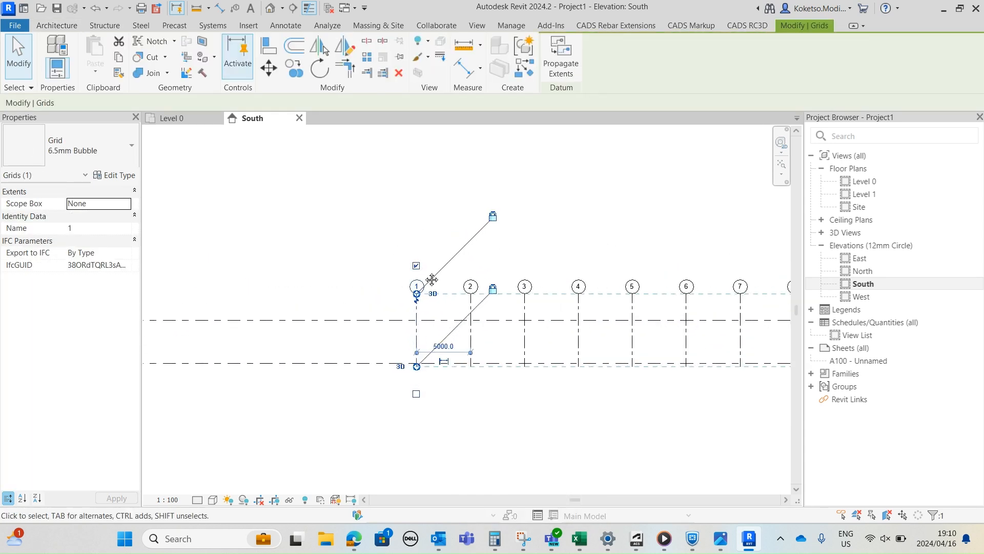
{"action": "scroll", "coordinate": [438, 315], "scroll_direction": "down", "scroll_amount": 8}
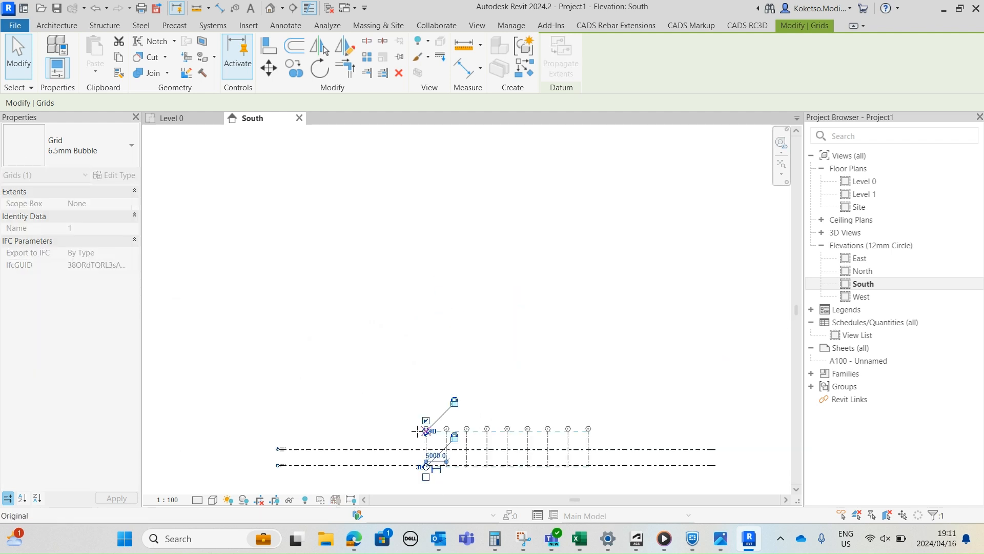
{"action": "middle_click_drag", "start_coordinate": [454, 425], "coordinate": [475, 323]}
{"action": "scroll", "coordinate": [475, 323], "scroll_direction": "down", "scroll_amount": 3}
{"action": "left_click_drag", "start_coordinate": [459, 313], "coordinate": [466, 138]}
{"action": "left_click", "coordinate": [464, 464]}
Stretch the lower ends of the aligned vertical grid lines well below Level 0
{"action": "scroll", "coordinate": [464, 466], "scroll_direction": "up", "scroll_amount": 4}
{"action": "scroll", "coordinate": [464, 405], "scroll_direction": "up", "scroll_amount": 4}
{"action": "left_click", "coordinate": [462, 227]}
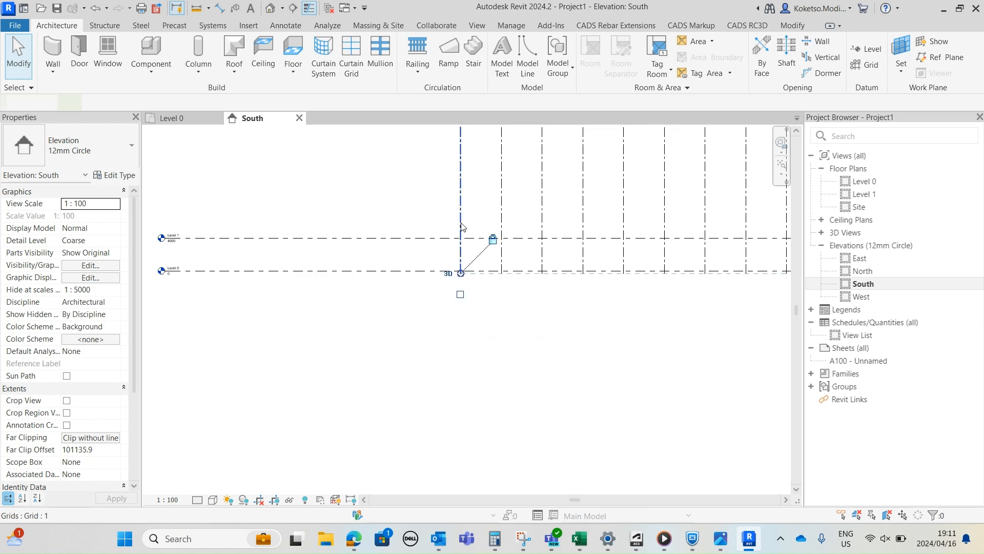
{"action": "left_click_drag", "start_coordinate": [461, 273], "coordinate": [456, 395]}
{"action": "scroll", "coordinate": [456, 395], "scroll_direction": "down", "scroll_amount": 2}
{"action": "scroll", "coordinate": [456, 395], "scroll_direction": "down", "scroll_amount": 2}
{"action": "left_click", "coordinate": [518, 383]}
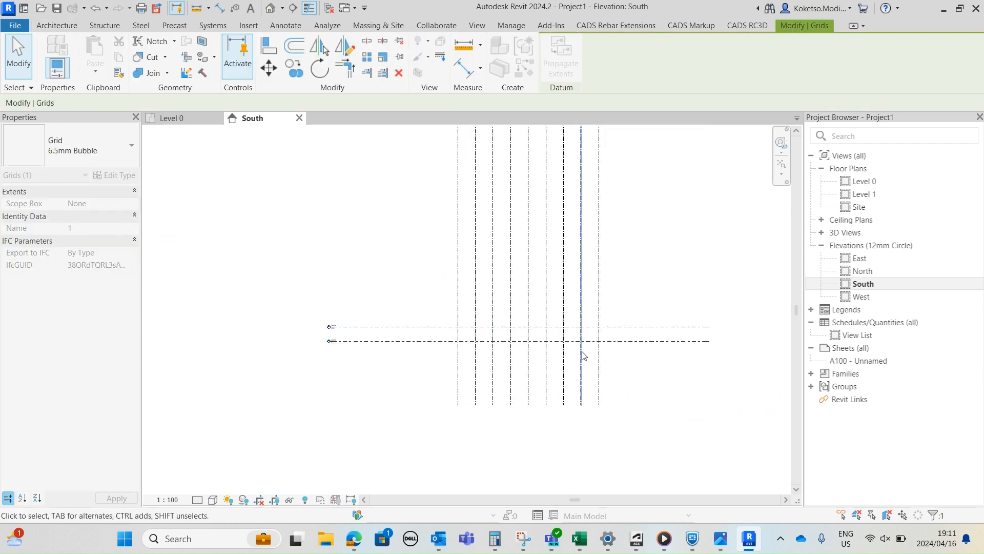
Rename Level 0 to GROUND LEVEL and rename its corresponding views as well
{"action": "scroll", "coordinate": [563, 350], "scroll_direction": "up", "scroll_amount": 3}
{"action": "scroll", "coordinate": [562, 358], "scroll_direction": "down", "scroll_amount": 3}
{"action": "scroll", "coordinate": [419, 403], "scroll_direction": "up", "scroll_amount": 5}
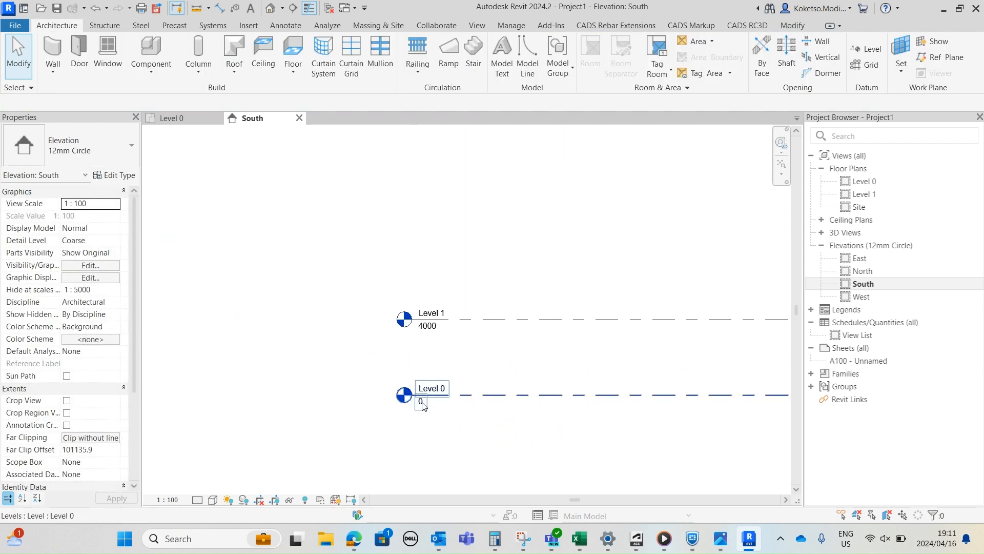
{"action": "scroll", "coordinate": [420, 415], "scroll_direction": "down", "scroll_amount": 1}
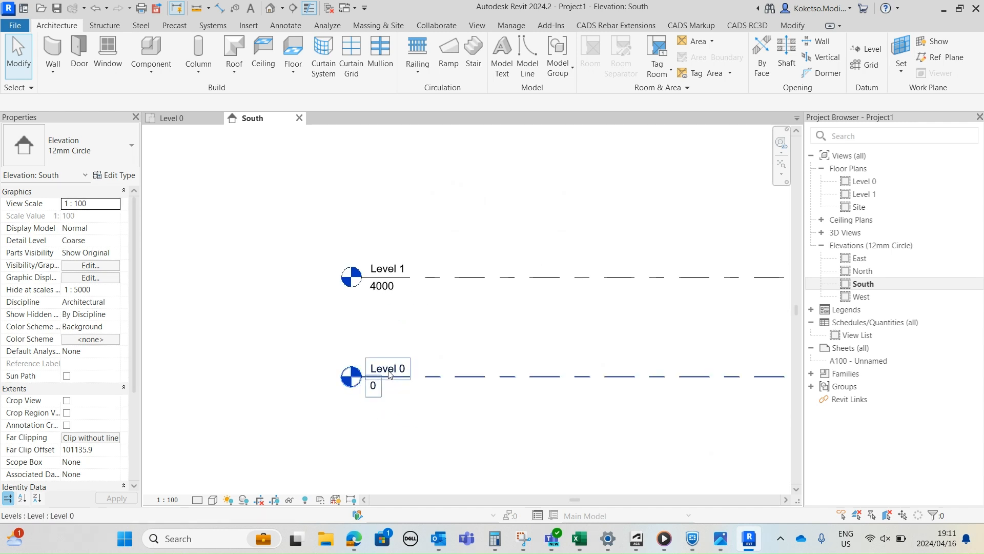
{"action": "left_click", "coordinate": [390, 370]}
{"action": "left_click", "coordinate": [395, 364]}
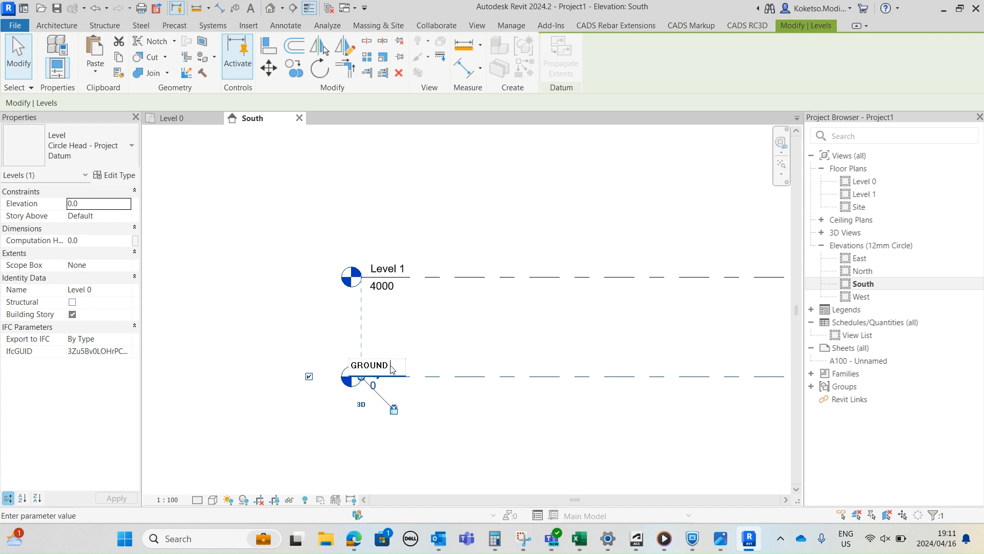
{"action": "key", "text": "Return"}
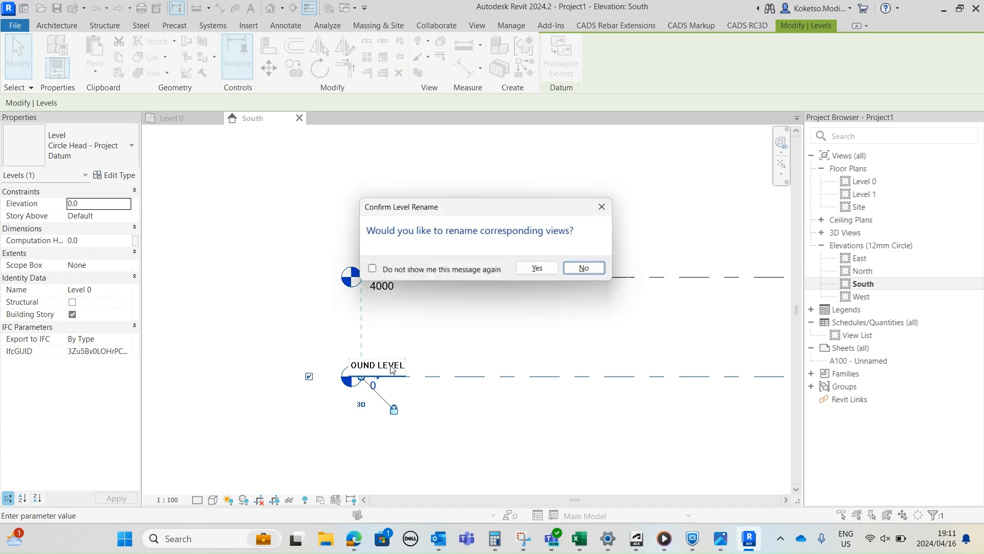
{"action": "left_click", "coordinate": [540, 270]}
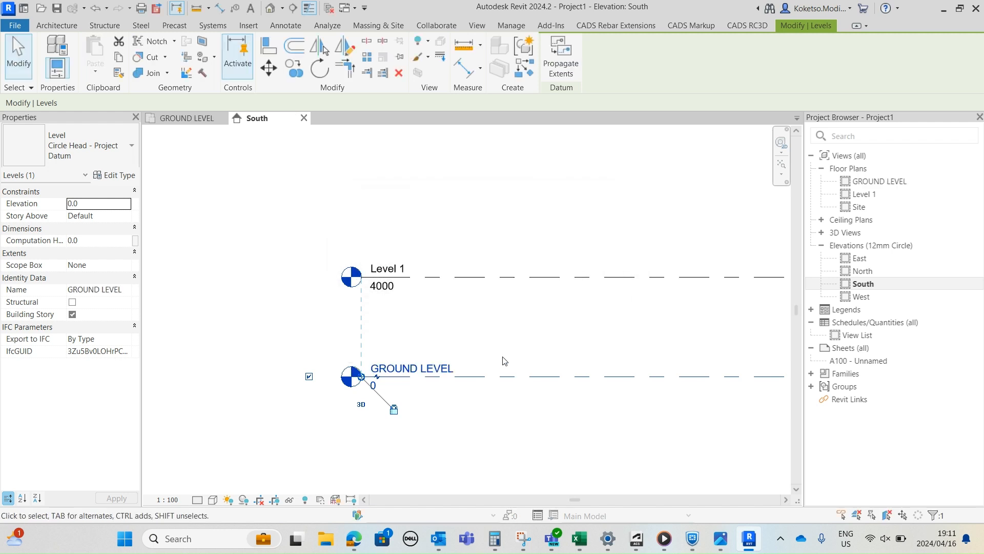
{"action": "left_click", "coordinate": [499, 345]}
Set the elevation of Level 1 to 5000
{"action": "left_click", "coordinate": [394, 291]}
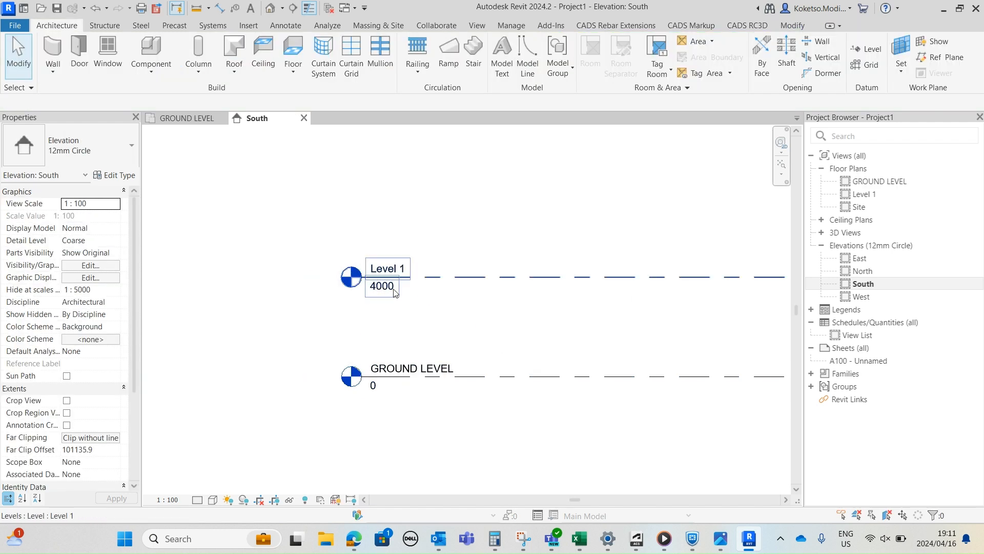
{"action": "left_click", "coordinate": [385, 292]}
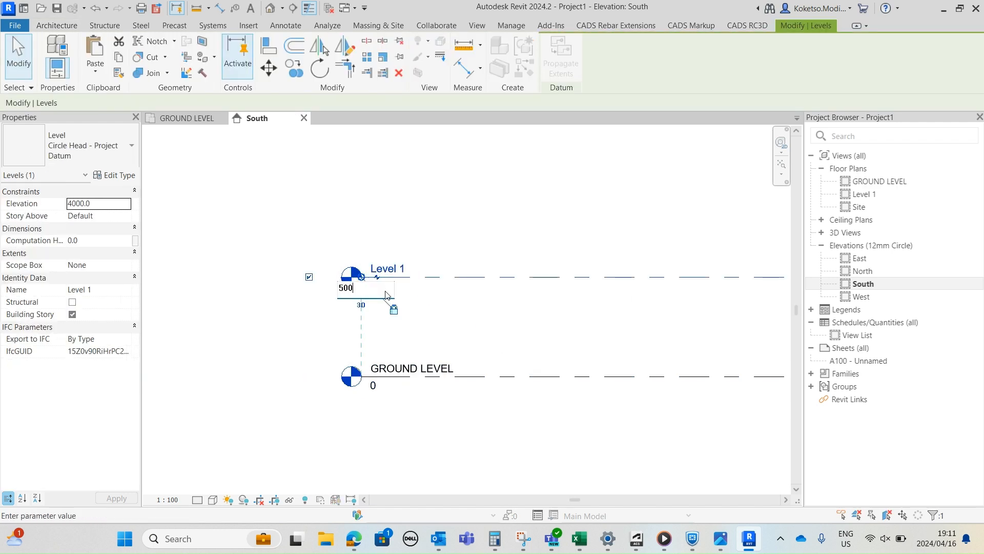
{"action": "type", "text": "5000"}
{"action": "key", "text": "Return"}
Rename the level at 5000 to MEZZANINE together with its corresponding views
{"action": "left_click", "coordinate": [389, 240]}
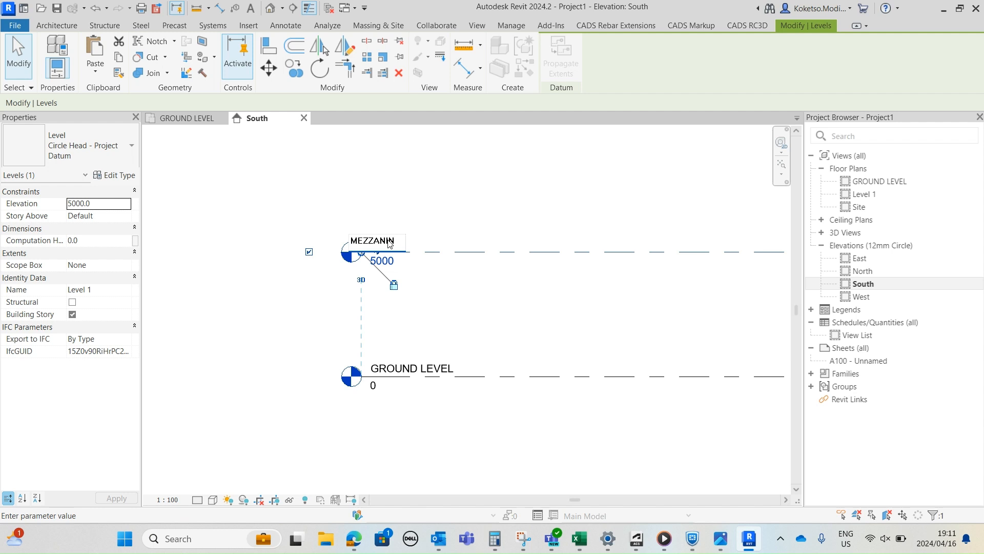
{"action": "key", "text": "Return"}
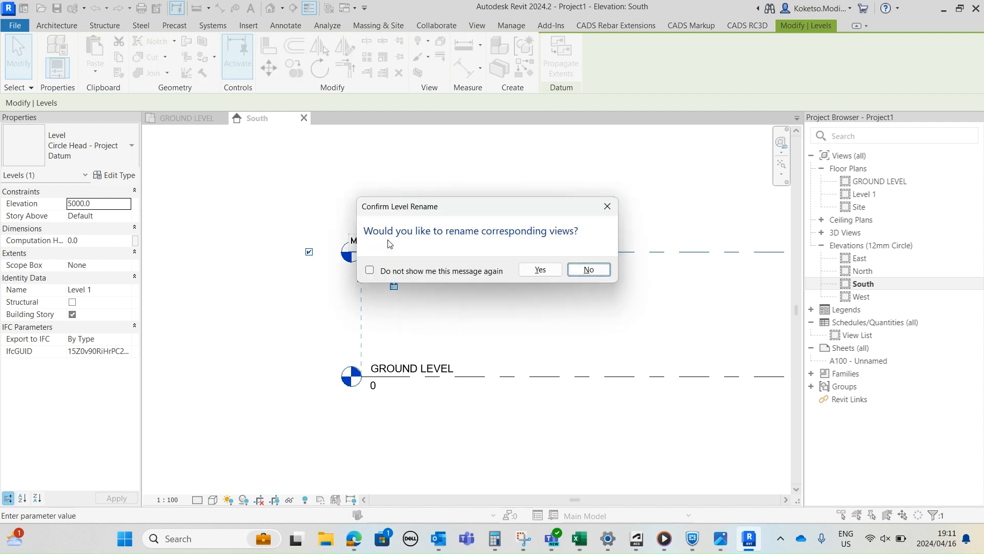
{"action": "left_click", "coordinate": [539, 270]}
{"action": "left_click", "coordinate": [515, 278]}
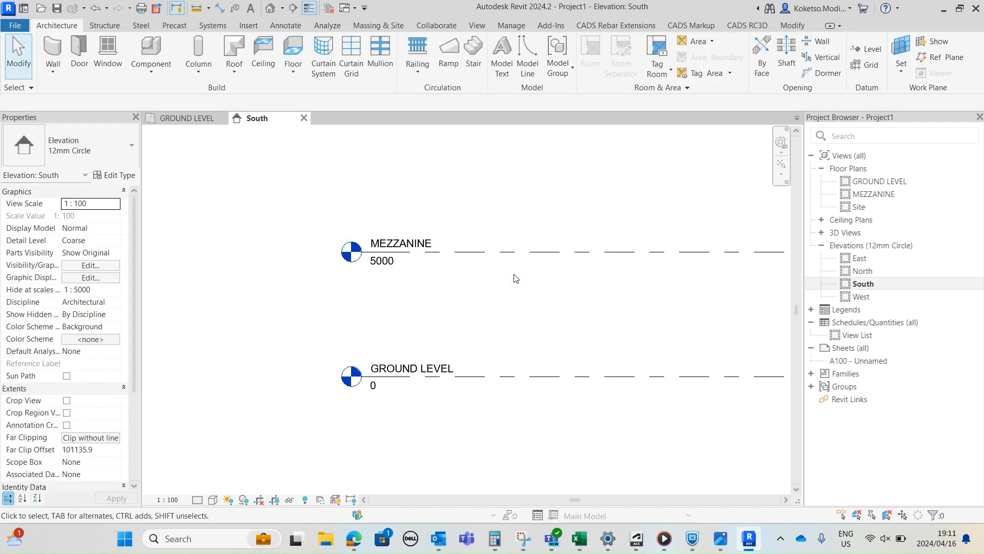
Draw a new level 4000 mm above MEZZANINE, spanning the grid and aligned with the ends of the levels below
{"action": "scroll", "coordinate": [515, 279], "scroll_direction": "down", "scroll_amount": 4}
{"action": "middle_click_drag", "start_coordinate": [594, 242], "coordinate": [515, 260]}
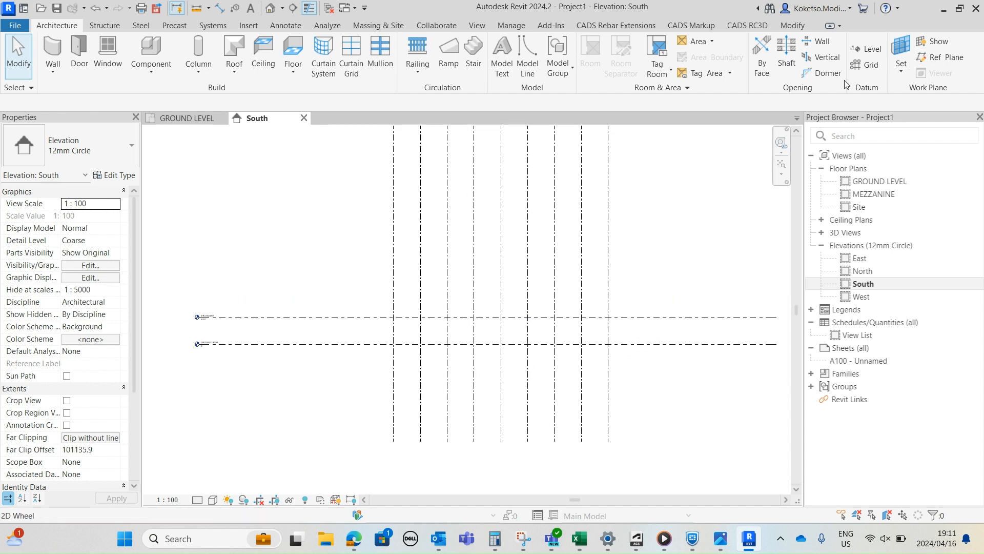
{"action": "left_click", "coordinate": [875, 54]}
{"action": "scroll", "coordinate": [184, 317], "scroll_direction": "up", "scroll_amount": 2}
{"action": "left_click", "coordinate": [209, 280]}
{"action": "middle_click_drag", "start_coordinate": [444, 284], "coordinate": [349, 303]}
{"action": "scroll", "coordinate": [349, 303], "scroll_direction": "down", "scroll_amount": 4}
{"action": "left_click", "coordinate": [749, 298]}
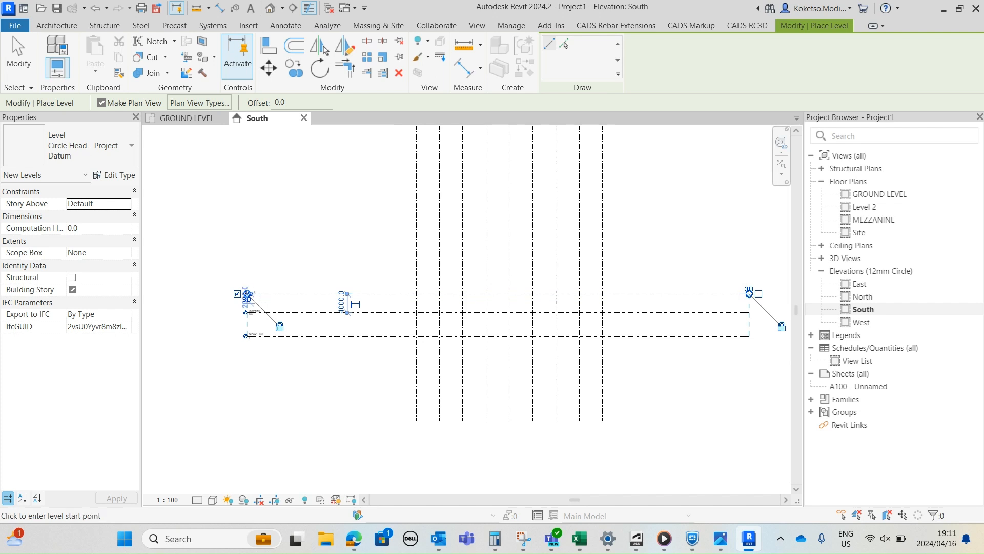
{"action": "scroll", "coordinate": [239, 299], "scroll_direction": "up", "scroll_amount": 4}
{"action": "key", "text": "Escape"}
{"action": "key", "text": "Escape"}
Rename the new level above MEZZANINE to Level 1, including its corresponding views
{"action": "left_click", "coordinate": [261, 278]}
{"action": "left_click", "coordinate": [260, 278]}
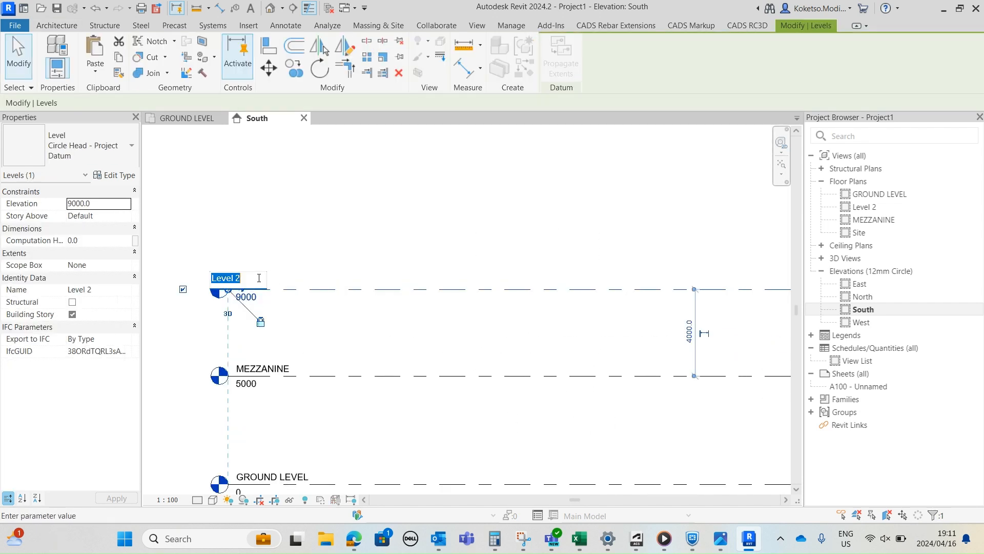
{"action": "type", "text": "Level 1"}
{"action": "key", "text": "Return"}
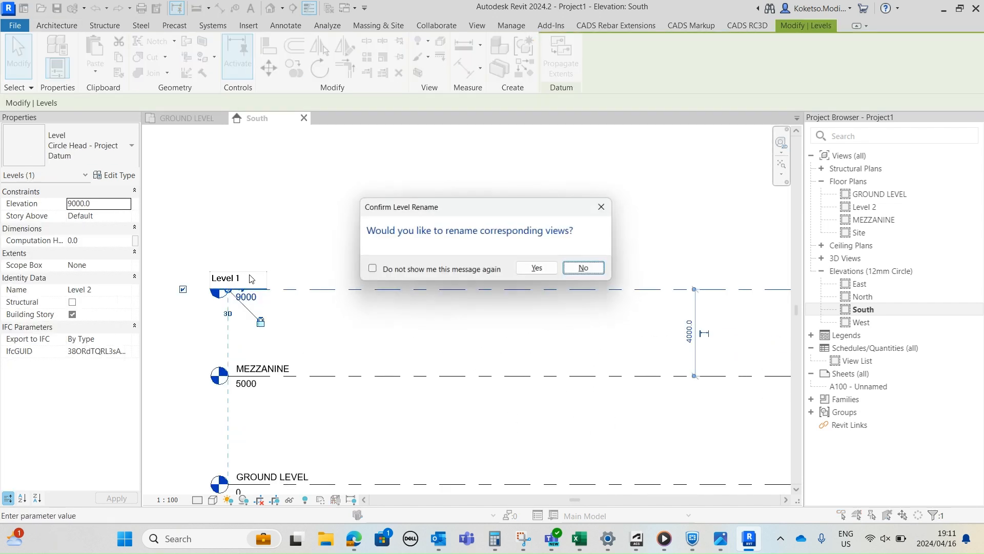
{"action": "left_click", "coordinate": [552, 274]}
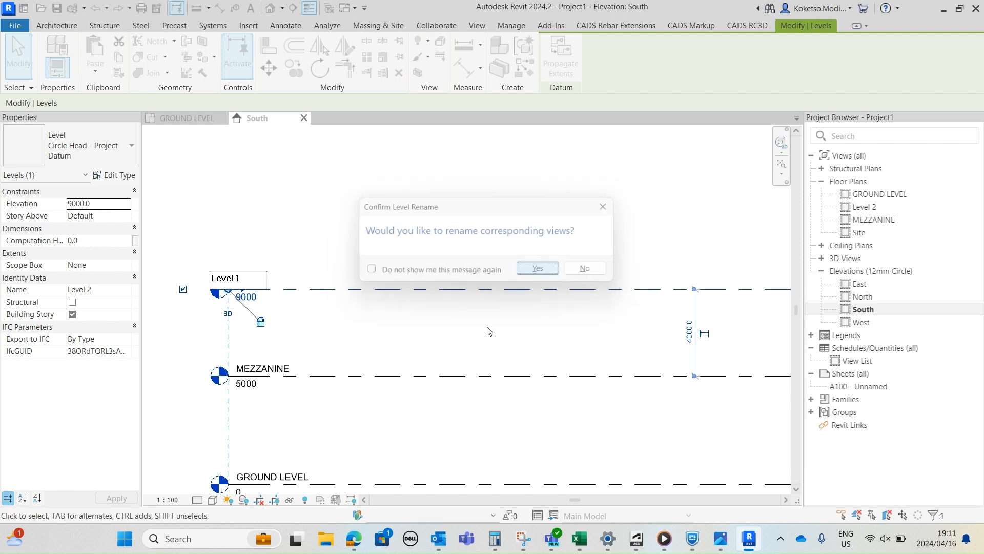
{"action": "scroll", "coordinate": [475, 328], "scroll_direction": "down", "scroll_amount": 3}
{"action": "key", "text": "Escape"}
Add successive levels above Level 1 up to Level 34, picking each topmost level line with a 4000 mm offset
{"action": "scroll", "coordinate": [262, 451], "scroll_direction": "up", "scroll_amount": 1}
{"action": "middle_click_drag", "start_coordinate": [324, 369], "coordinate": [295, 399]}
{"action": "scroll", "coordinate": [296, 398], "scroll_direction": "down", "scroll_amount": 2}
{"action": "scroll", "coordinate": [301, 346], "scroll_direction": "up", "scroll_amount": 2}
{"action": "middle_click_drag", "start_coordinate": [302, 356], "coordinate": [283, 379]}
{"action": "scroll", "coordinate": [283, 379], "scroll_direction": "down", "scroll_amount": 4}
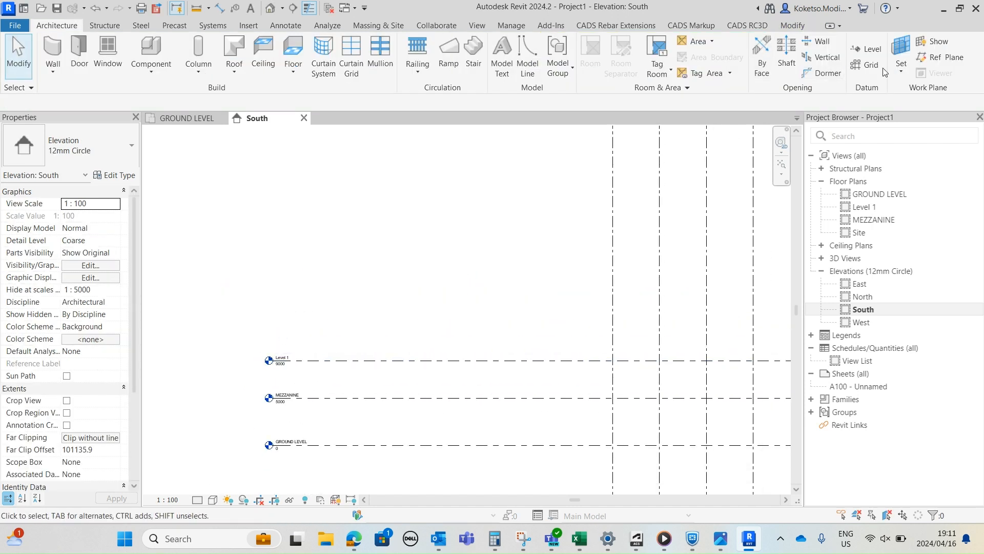
{"action": "left_click", "coordinate": [872, 48]}
{"action": "scroll", "coordinate": [456, 225], "scroll_direction": "down", "scroll_amount": 2}
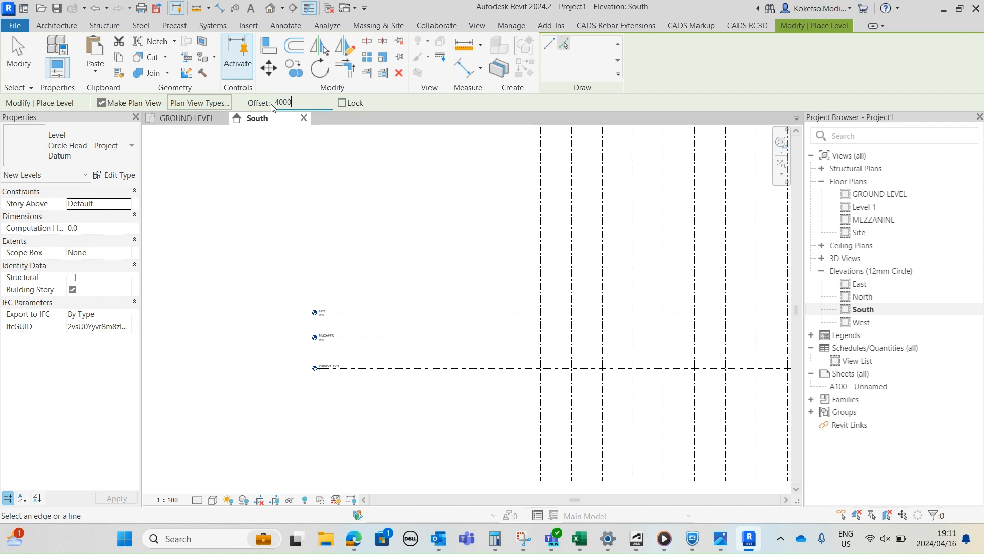
{"action": "middle_click_drag", "start_coordinate": [380, 257], "coordinate": [340, 347]}
{"action": "left_click", "coordinate": [328, 344]}
{"action": "scroll", "coordinate": [339, 347], "scroll_direction": "down", "scroll_amount": 1}
{"action": "left_click", "coordinate": [335, 392]}
{"action": "left_click", "coordinate": [344, 374]}
{"action": "left_click", "coordinate": [347, 356]}
{"action": "left_click", "coordinate": [345, 336]}
{"action": "left_click", "coordinate": [346, 317]}
{"action": "scroll", "coordinate": [330, 382], "scroll_direction": "down", "scroll_amount": 1}
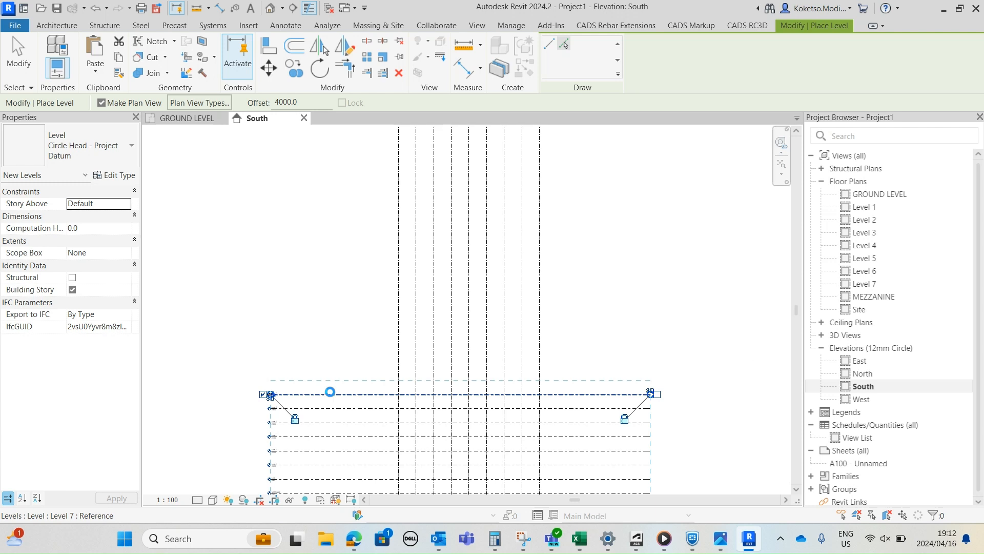
{"action": "left_click", "coordinate": [332, 380]}
{"action": "left_click", "coordinate": [335, 366]}
{"action": "left_click", "coordinate": [336, 353]}
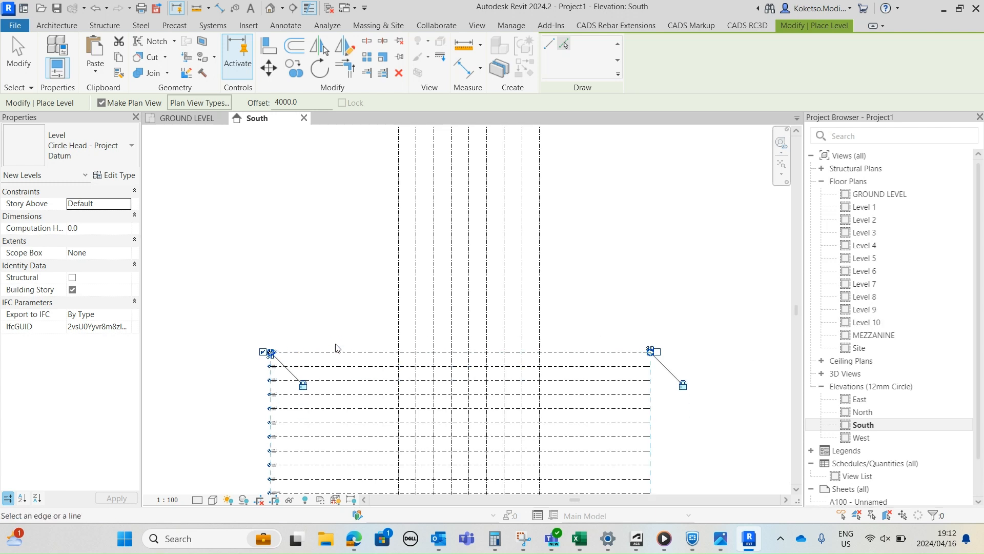
{"action": "left_click", "coordinate": [336, 338]}
{"action": "left_click", "coordinate": [334, 324]}
{"action": "left_click", "coordinate": [334, 324]}
{"action": "left_click", "coordinate": [334, 310]}
{"action": "left_click", "coordinate": [333, 296]}
{"action": "left_click", "coordinate": [331, 283]}
{"action": "left_click", "coordinate": [331, 265]}
{"action": "left_click", "coordinate": [329, 250]}
{"action": "left_click", "coordinate": [328, 236]}
{"action": "left_click", "coordinate": [329, 226]}
{"action": "middle_click_drag", "start_coordinate": [330, 212], "coordinate": [357, 363]}
{"action": "left_click", "coordinate": [357, 362]}
{"action": "left_click", "coordinate": [356, 349]}
{"action": "left_click", "coordinate": [357, 334]}
{"action": "left_click", "coordinate": [356, 320]}
{"action": "left_click", "coordinate": [354, 305]}
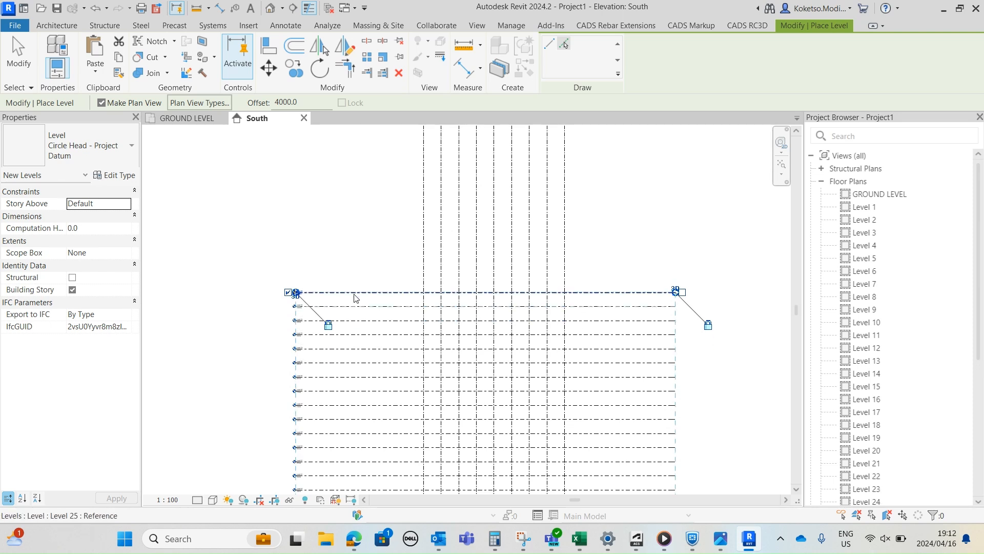
{"action": "left_click", "coordinate": [354, 293]}
{"action": "left_click", "coordinate": [354, 278]}
{"action": "left_click", "coordinate": [355, 264]}
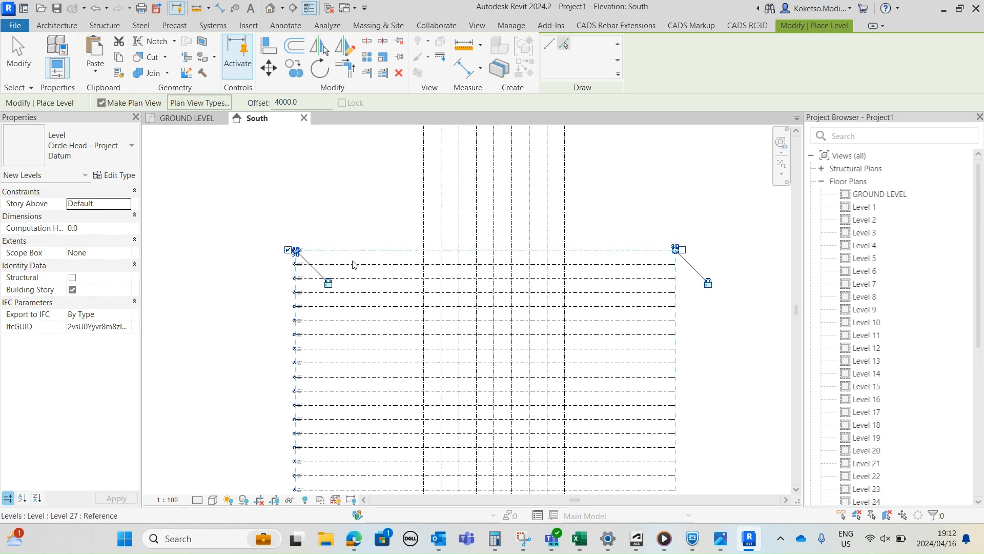
{"action": "scroll", "coordinate": [856, 354], "scroll_direction": "down", "scroll_amount": 7}
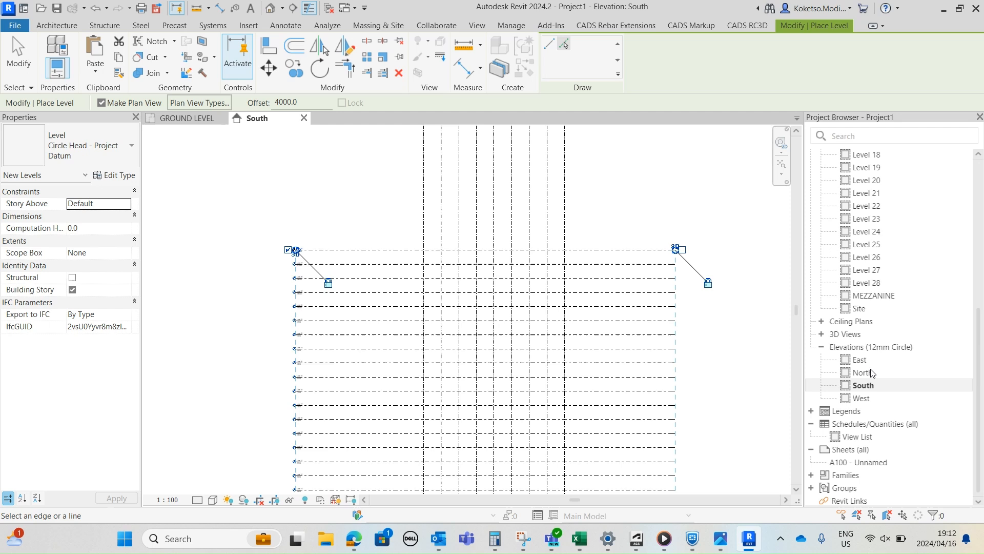
{"action": "left_click", "coordinate": [350, 249]}
{"action": "left_click", "coordinate": [353, 236]}
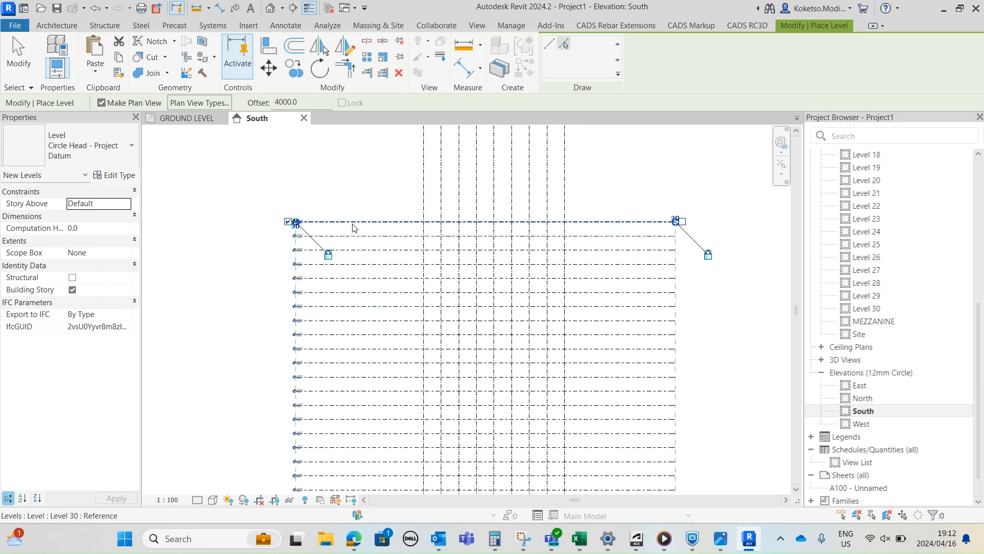
{"action": "left_click", "coordinate": [353, 208]}
{"action": "middle_click_drag", "start_coordinate": [353, 207], "coordinate": [362, 302]}
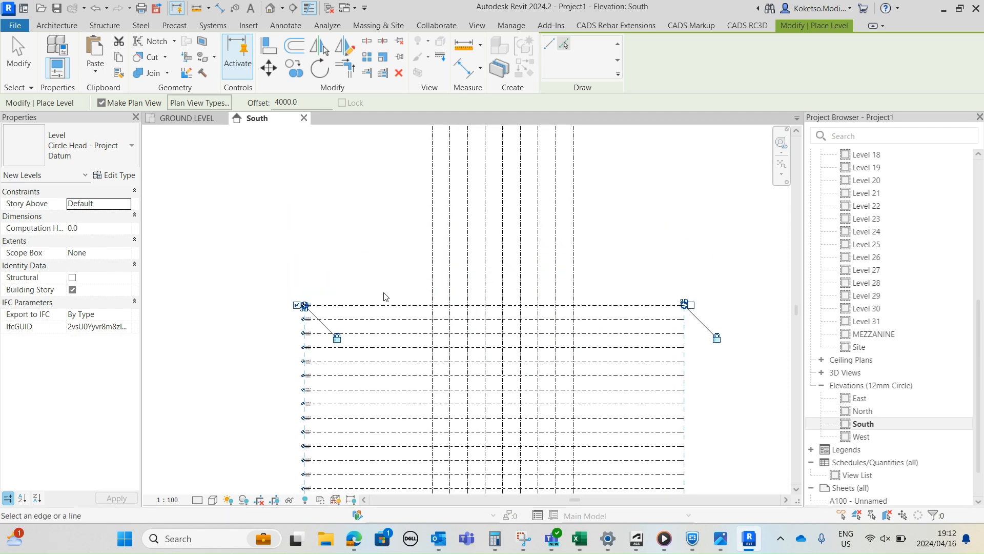
{"action": "left_click", "coordinate": [367, 296]}
{"action": "left_click", "coordinate": [367, 289]}
{"action": "left_click", "coordinate": [366, 277]}
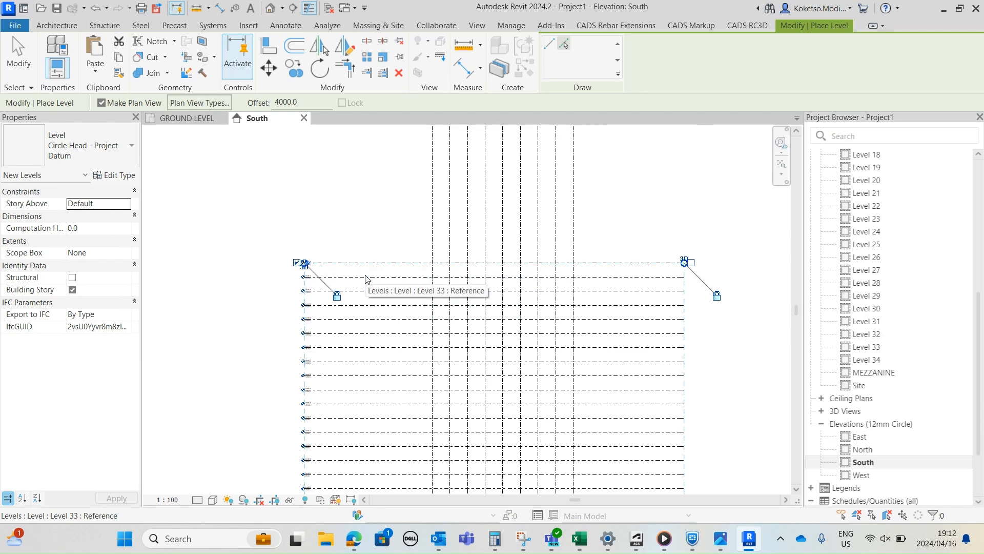
{"action": "scroll", "coordinate": [380, 256], "scroll_direction": "down", "scroll_amount": 4}
{"action": "key", "text": "Escape"}
{"action": "key", "text": "Escape"}
Lower the aligned upper ends of the vertical grid lines to just above Level 34
{"action": "scroll", "coordinate": [405, 205], "scroll_direction": "up", "scroll_amount": 2}
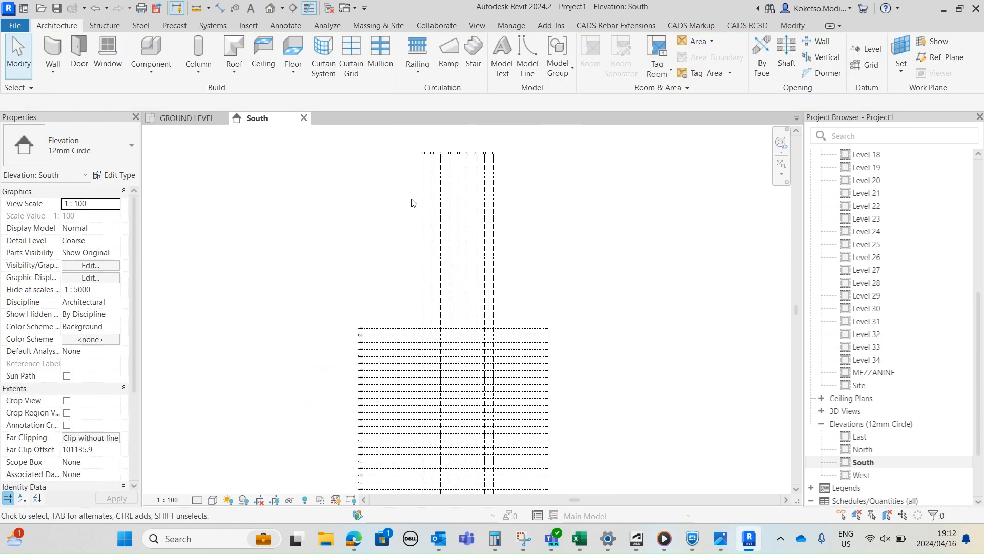
{"action": "left_click", "coordinate": [419, 198]}
{"action": "scroll", "coordinate": [418, 149], "scroll_direction": "up", "scroll_amount": 6}
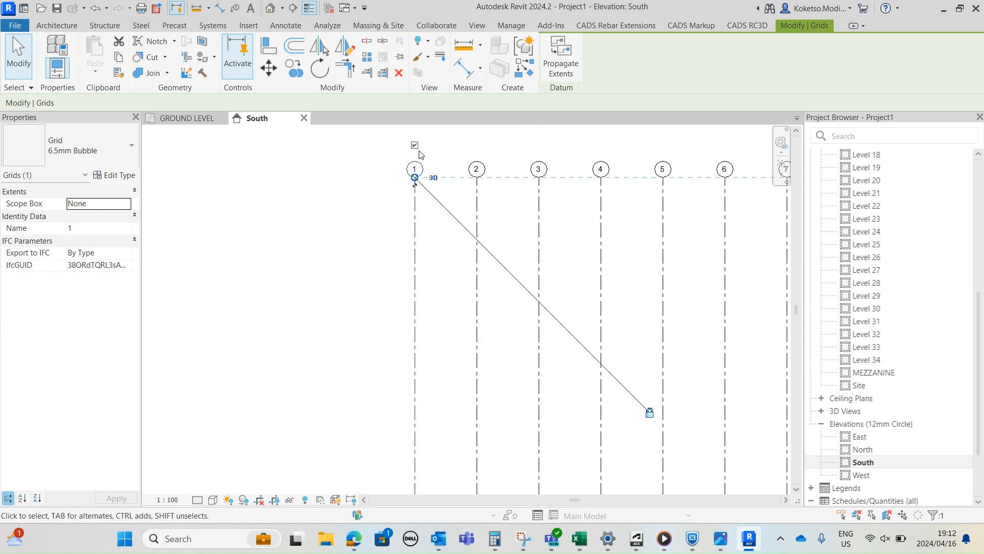
{"action": "left_click_drag", "start_coordinate": [415, 177], "coordinate": [416, 395]}
{"action": "scroll", "coordinate": [405, 230], "scroll_direction": "down", "scroll_amount": 6}
{"action": "key", "text": "Escape"}
{"action": "left_click", "coordinate": [781, 164]}
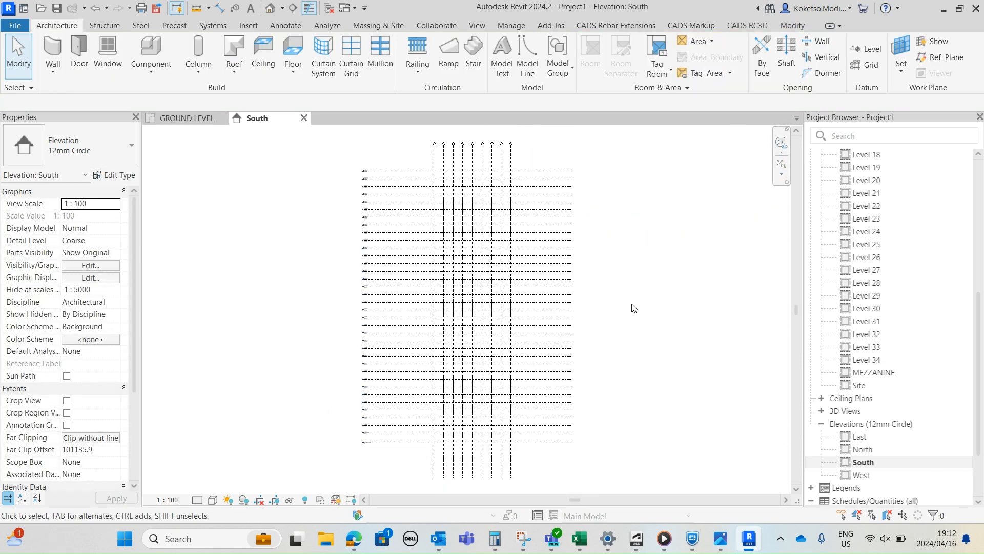
{"action": "scroll", "coordinate": [527, 441], "scroll_direction": "up", "scroll_amount": 1}
{"action": "scroll", "coordinate": [517, 433], "scroll_direction": "down", "scroll_amount": 1}
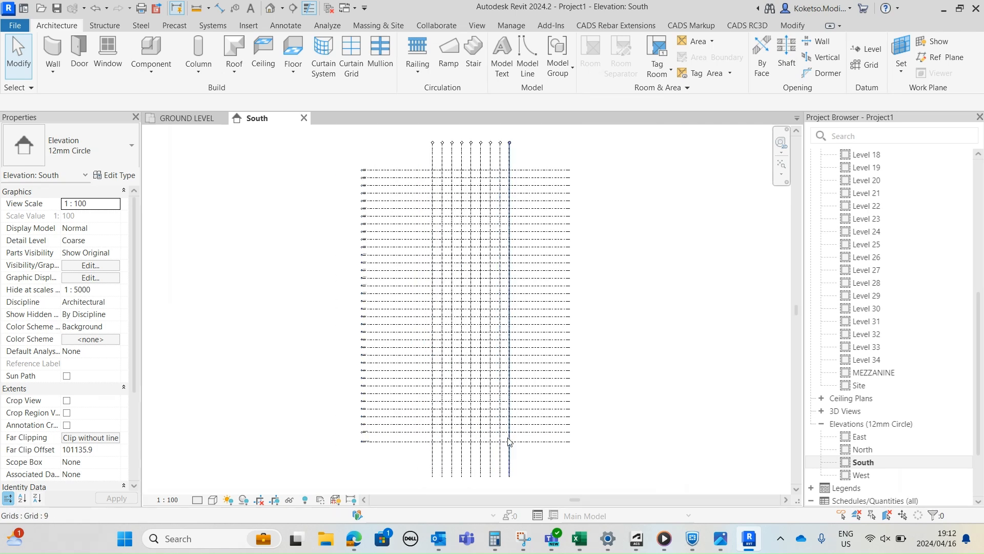
Collapse the floor plans and expand the structural plans to check which levels have structural plan views
{"action": "scroll", "coordinate": [881, 249], "scroll_direction": "up", "scroll_amount": 7}
{"action": "double_click", "coordinate": [832, 183]}
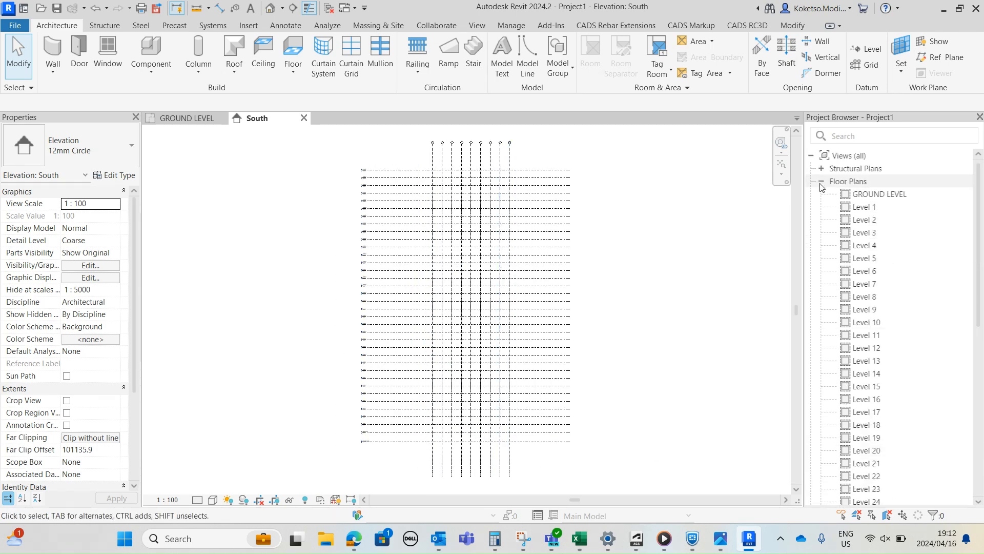
{"action": "left_click", "coordinate": [822, 168]}
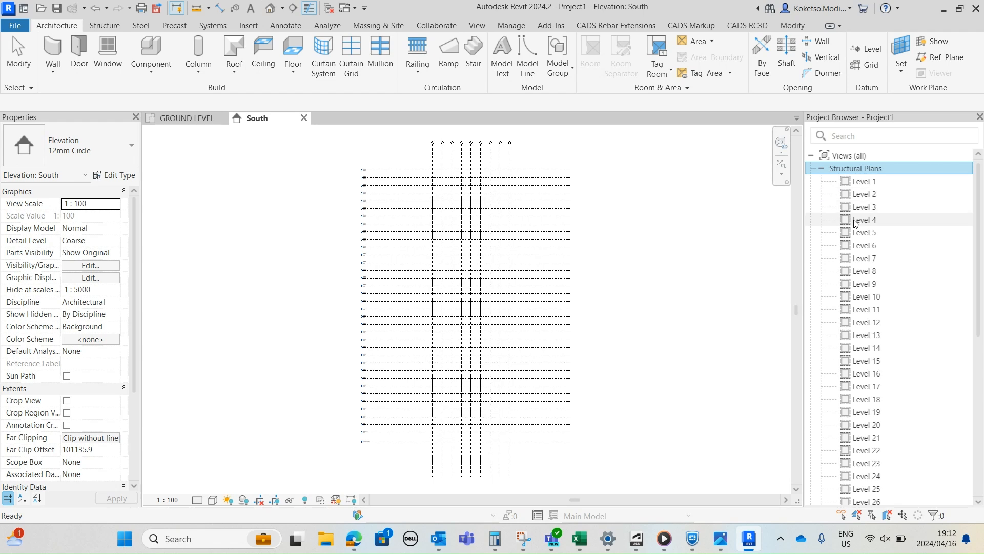
{"action": "scroll", "coordinate": [854, 224], "scroll_direction": "down", "scroll_amount": 5}
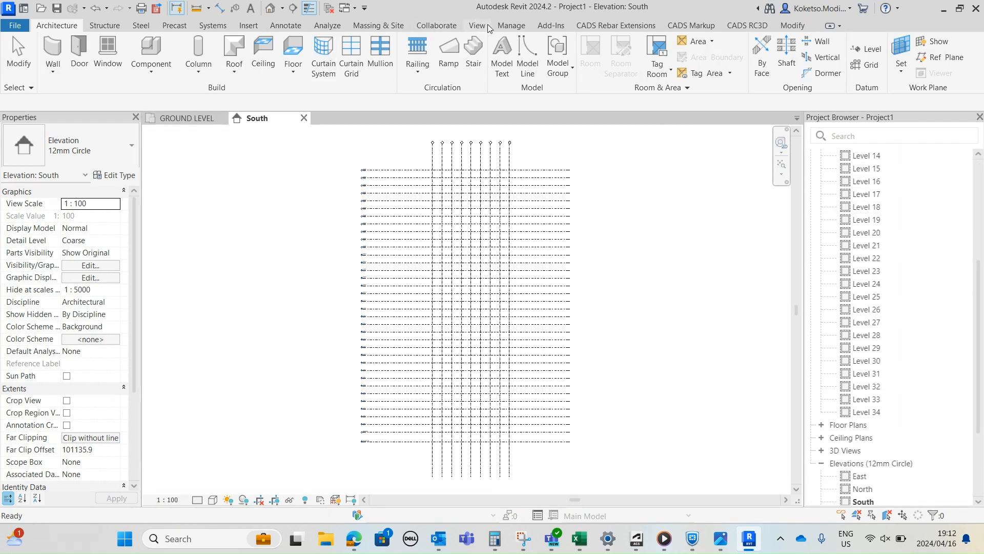
{"action": "scroll", "coordinate": [825, 213], "scroll_direction": "up", "scroll_amount": 5}
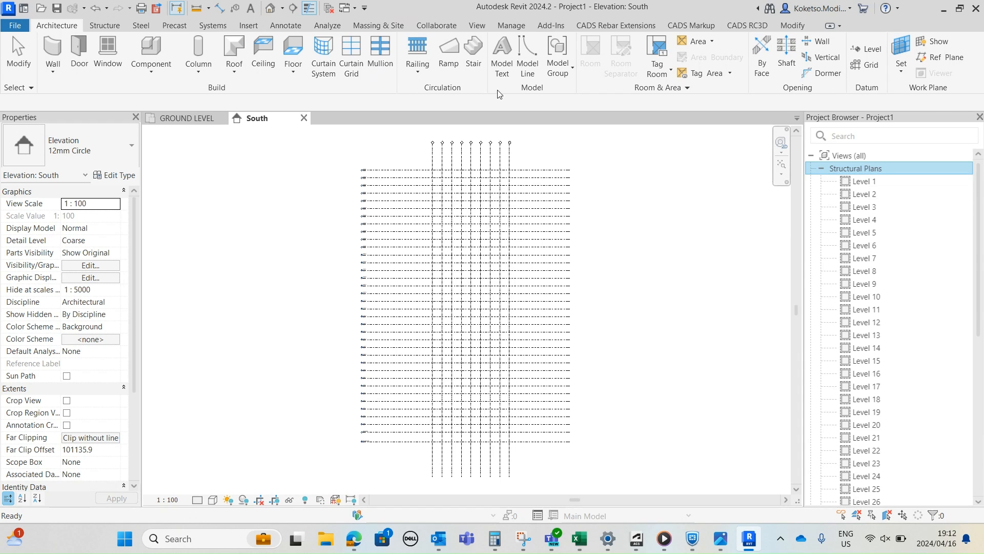
Create structural plan views for the GROUND LEVEL and MEZZANINE levels
{"action": "left_click", "coordinate": [476, 27]}
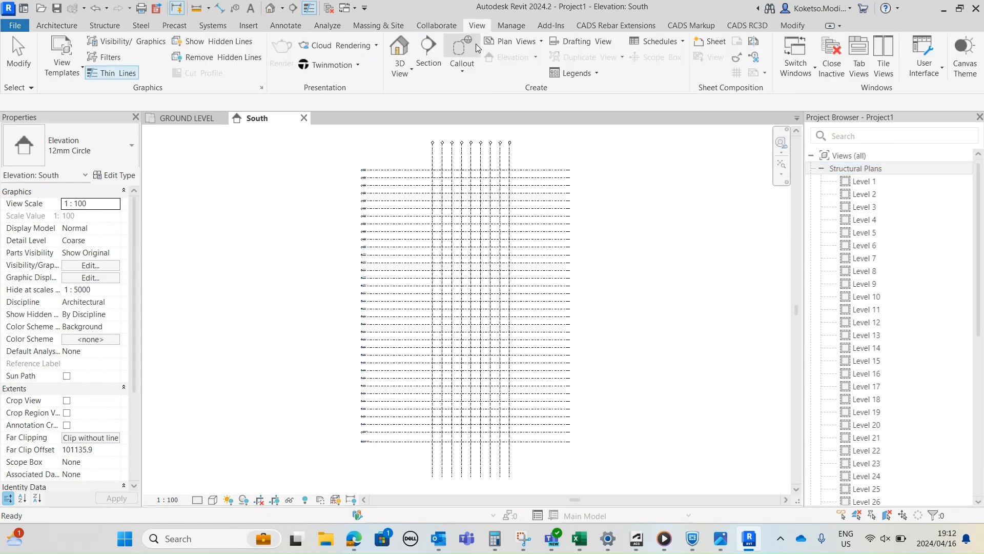
{"action": "left_click", "coordinate": [519, 42]}
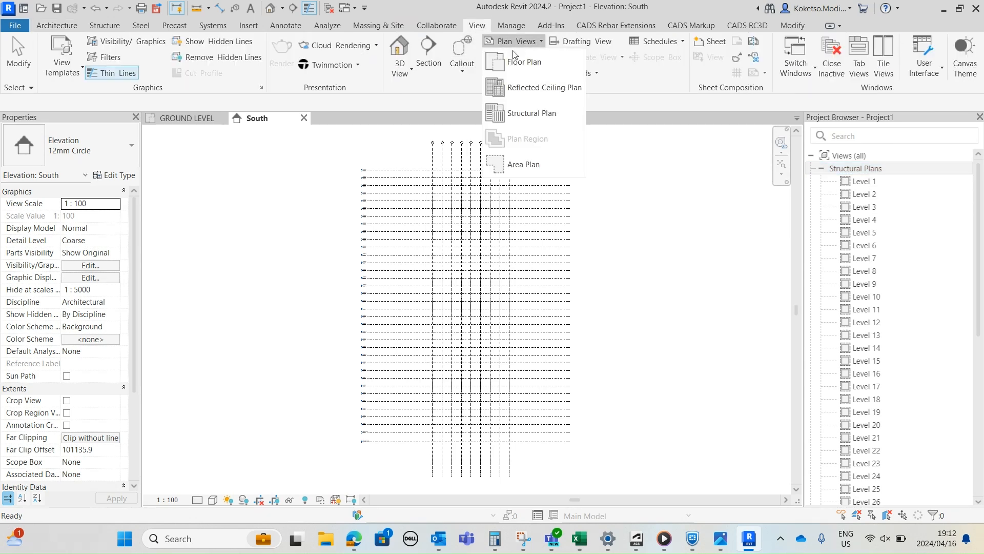
{"action": "left_click", "coordinate": [514, 114]}
{"action": "left_click", "coordinate": [432, 224]}
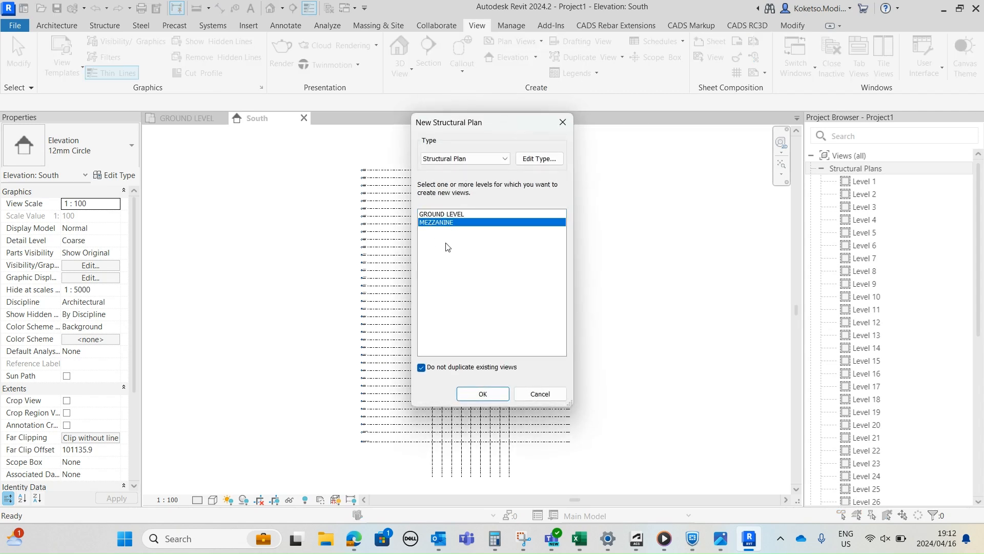
{"action": "left_click", "coordinate": [450, 215], "text": "ctrl"}
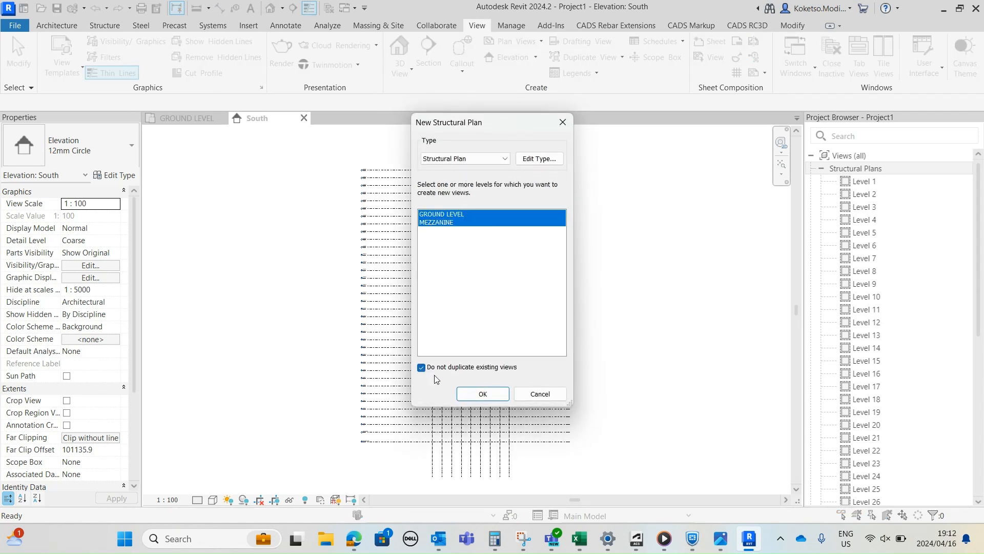
{"action": "left_click", "coordinate": [482, 394]}
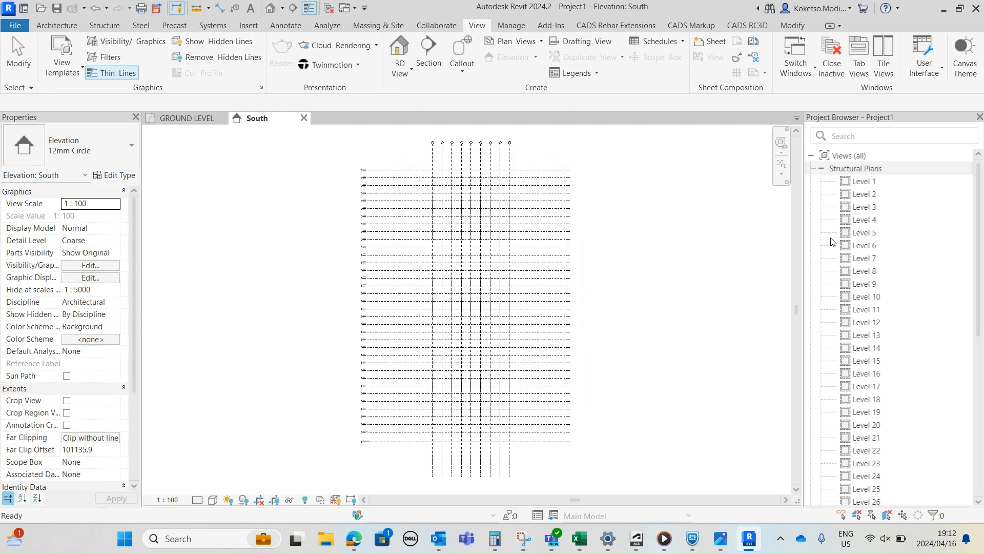
Examine the structural plans list from top to bottom to see where the ground level and mezzanine plans are sorted
{"action": "scroll", "coordinate": [859, 268], "scroll_direction": "down", "scroll_amount": 5}
{"action": "scroll", "coordinate": [880, 340], "scroll_direction": "up", "scroll_amount": 2}
{"action": "scroll", "coordinate": [879, 364], "scroll_direction": "down", "scroll_amount": 3}
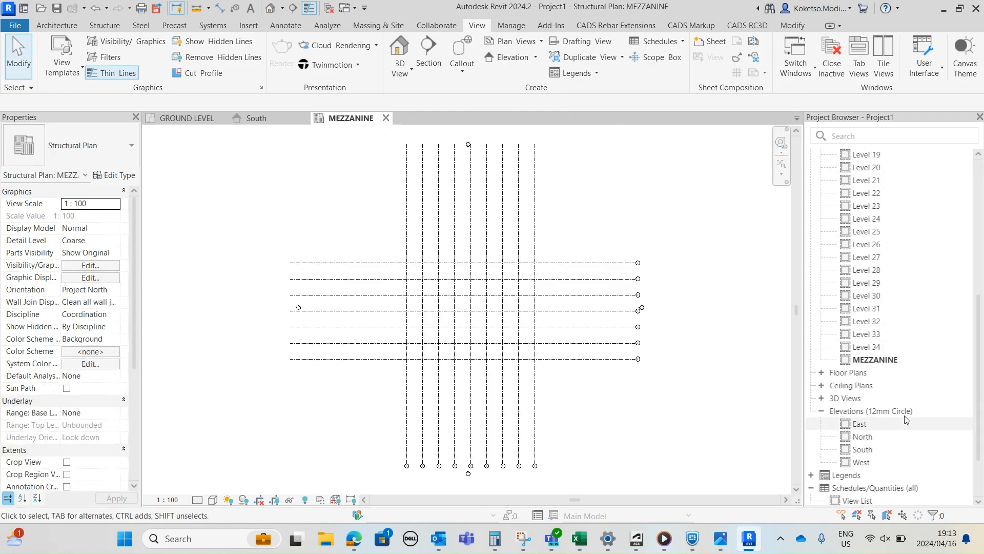
{"action": "scroll", "coordinate": [860, 362], "scroll_direction": "up", "scroll_amount": 7}
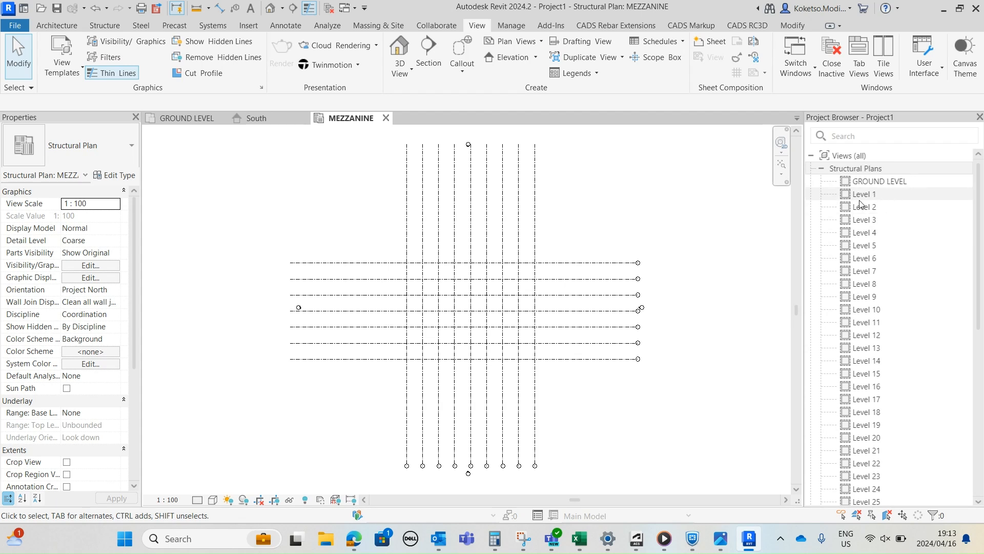
{"action": "scroll", "coordinate": [875, 191], "scroll_direction": "down", "scroll_amount": 3}
{"action": "scroll", "coordinate": [878, 190], "scroll_direction": "up", "scroll_amount": 2}
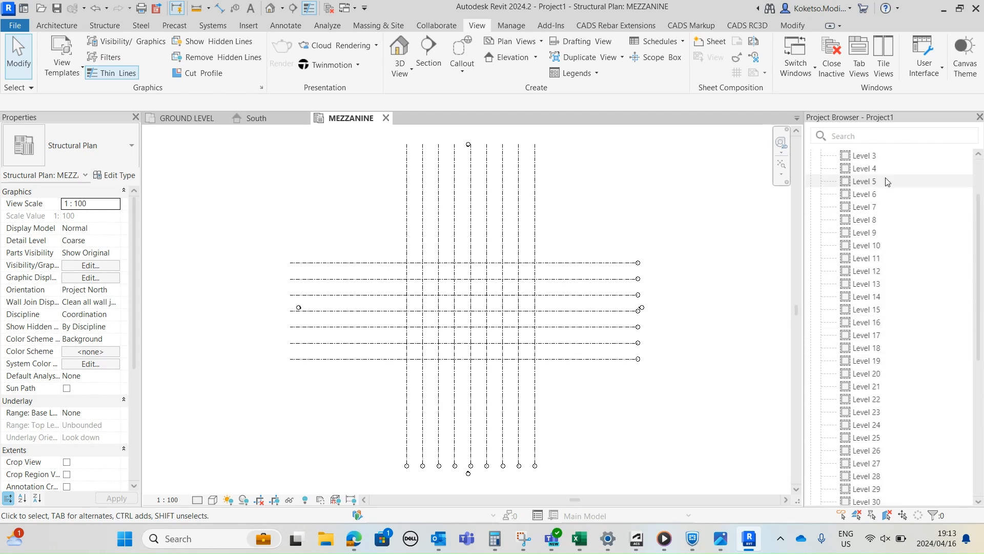
{"action": "scroll", "coordinate": [879, 189], "scroll_direction": "down", "scroll_amount": 3}
{"action": "scroll", "coordinate": [880, 200], "scroll_direction": "up", "scroll_amount": 5}
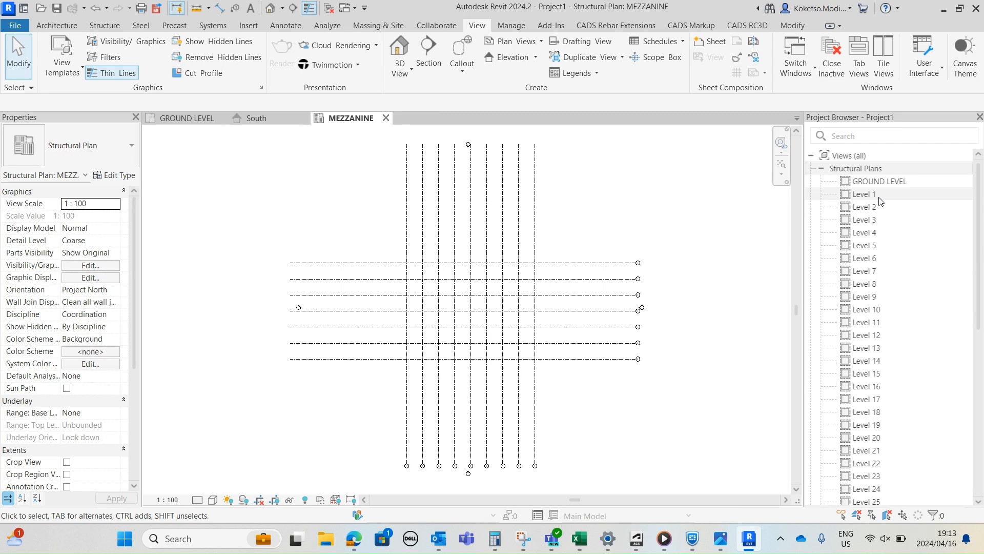
Rename the GROUND LEVEL structural plan to 00 - GROUND LEVEL, including its corresponding level and views
{"action": "right_click", "coordinate": [869, 186]}
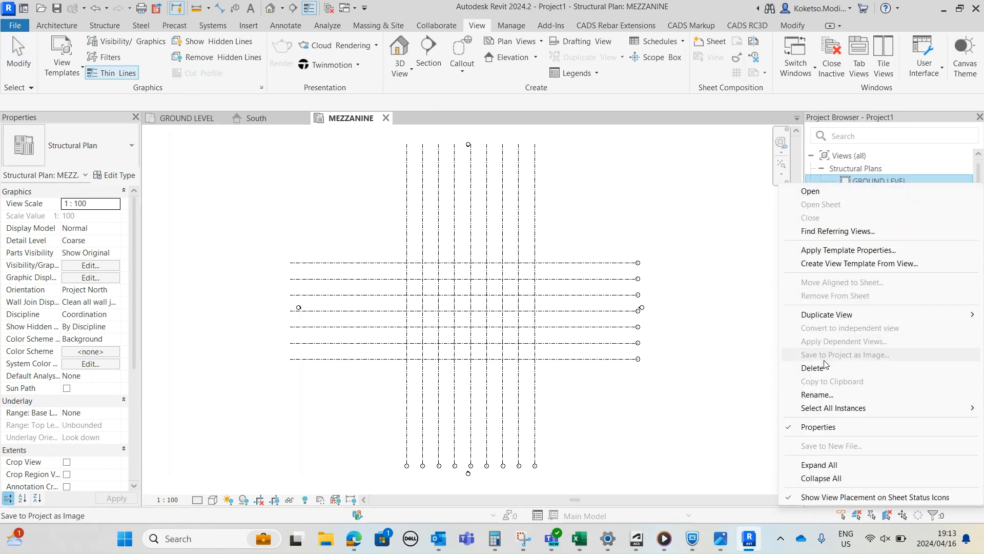
{"action": "key", "text": "Escape"}
{"action": "key", "text": "Escape"}
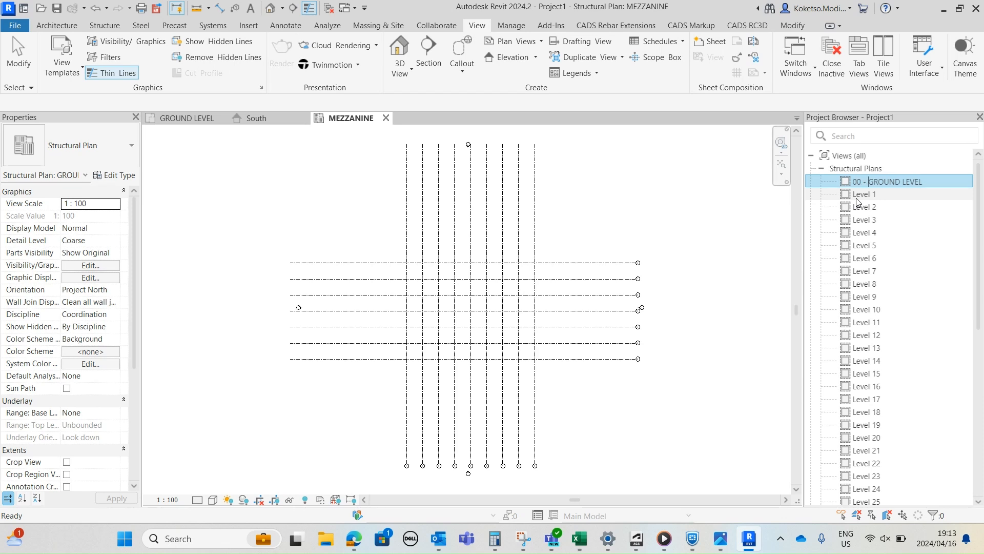
{"action": "key", "text": "Return"}
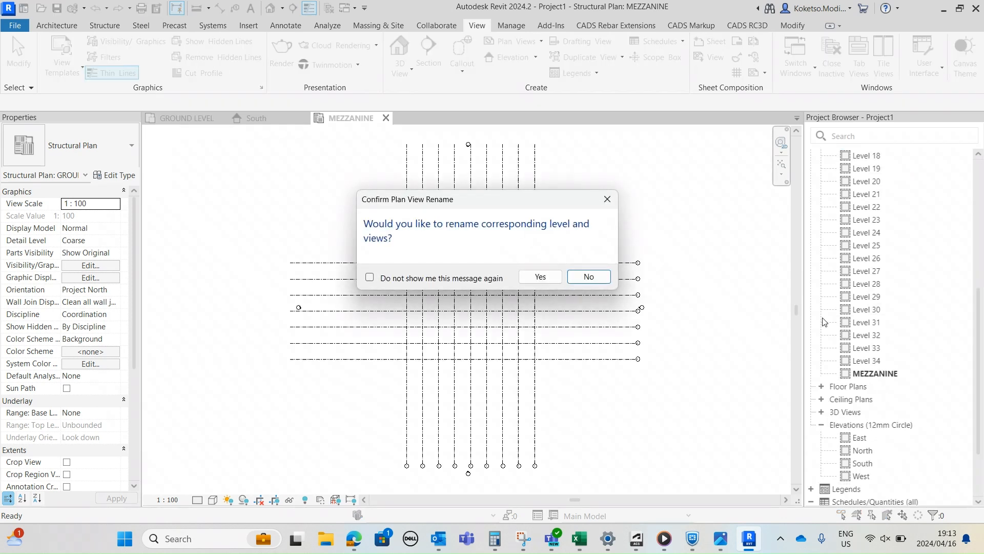
{"action": "left_click", "coordinate": [541, 276]}
Rename the MEZZANINE structural plan to 01 - MEZZANINE, including its corresponding level and views
{"action": "right_click", "coordinate": [874, 373]}
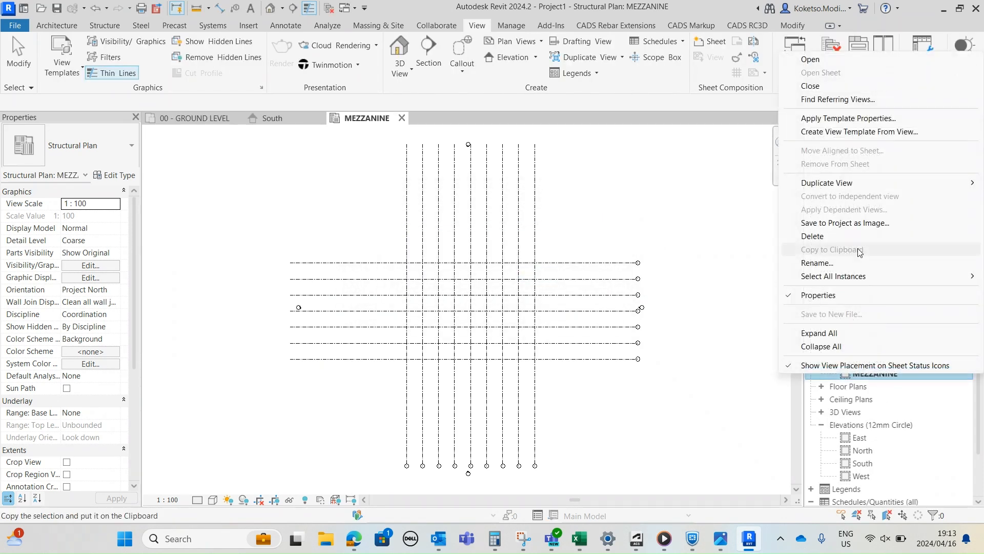
{"action": "left_click", "coordinate": [815, 262]}
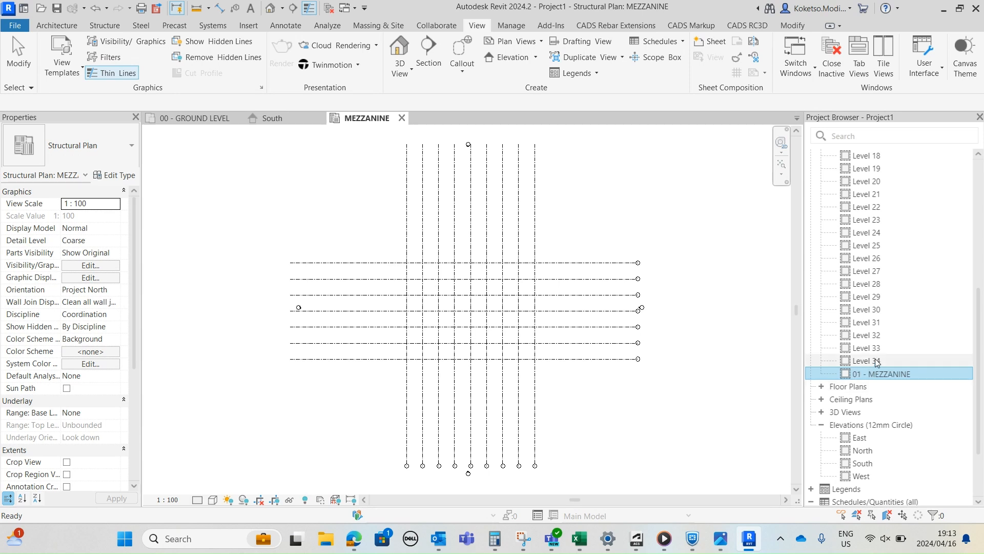
{"action": "key", "text": "Return"}
{"action": "left_click", "coordinate": [527, 275]}
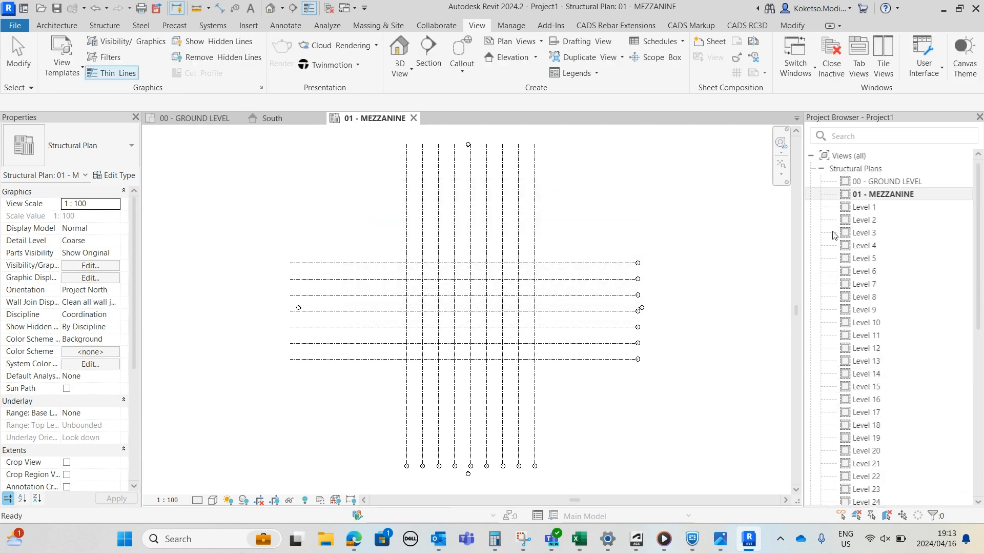
Close the open mezzanine and ground level plan views and open the 00 - GROUND LEVEL structural plan
{"action": "left_click", "coordinate": [413, 118]}
{"action": "left_click", "coordinate": [239, 119]}
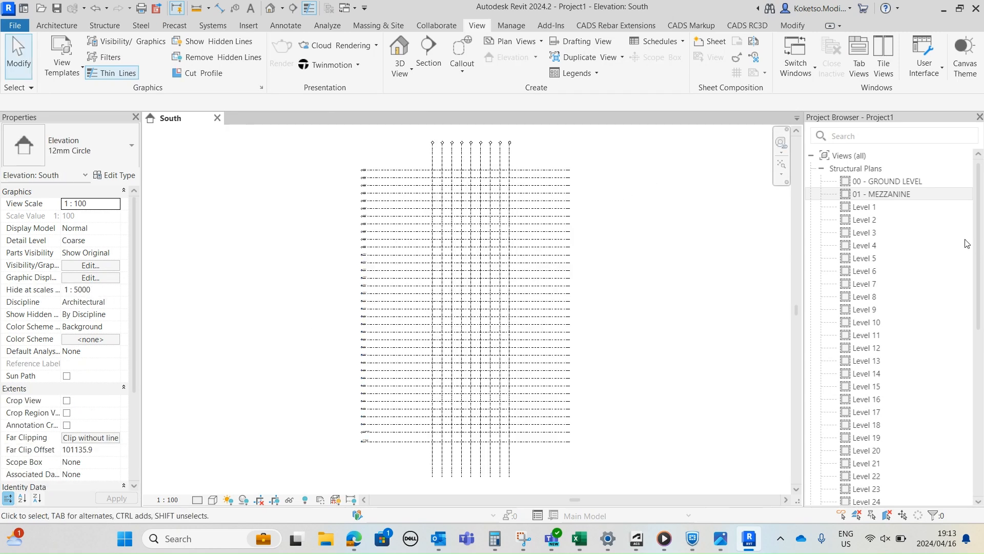
{"action": "double_click", "coordinate": [869, 182]}
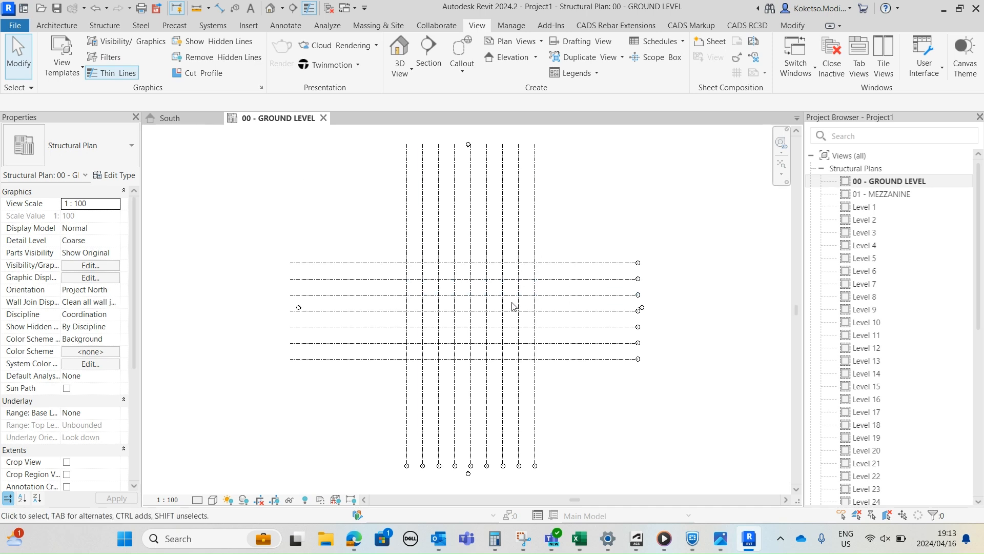
{"action": "middle_click_drag", "start_coordinate": [521, 309], "coordinate": [527, 301]}
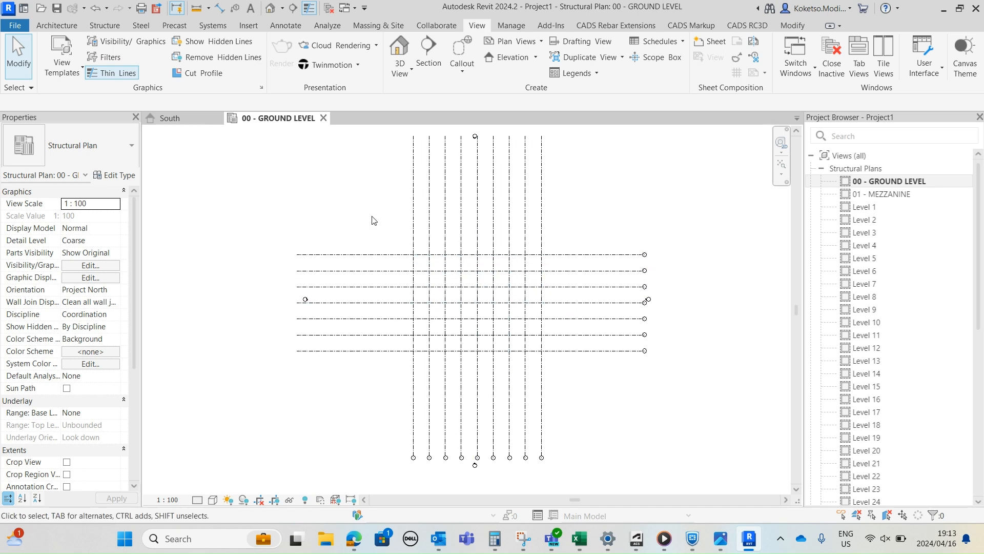
Turn on Show Mass Form and Floors and start an in-place mass named Mass 1
{"action": "left_click", "coordinate": [379, 26]}
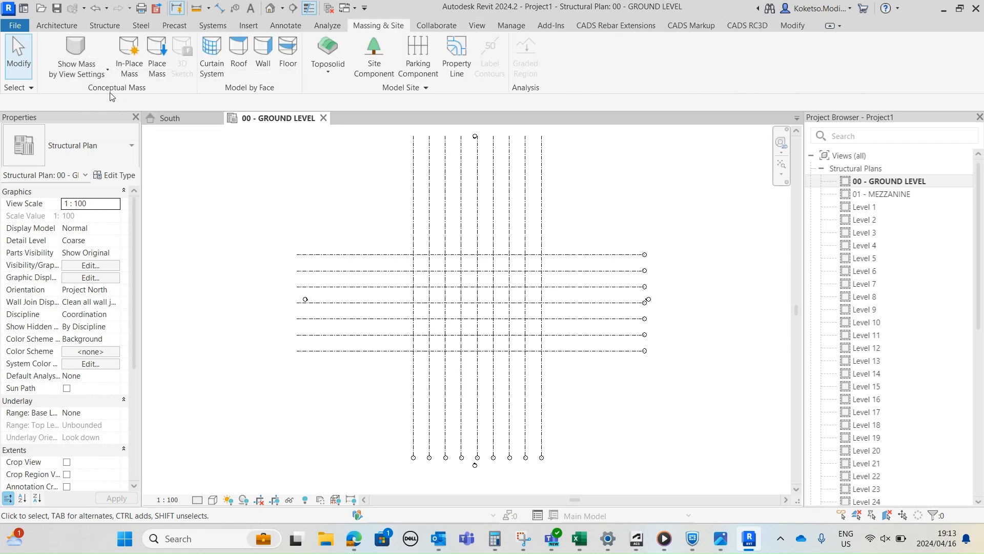
{"action": "left_click", "coordinate": [77, 48]}
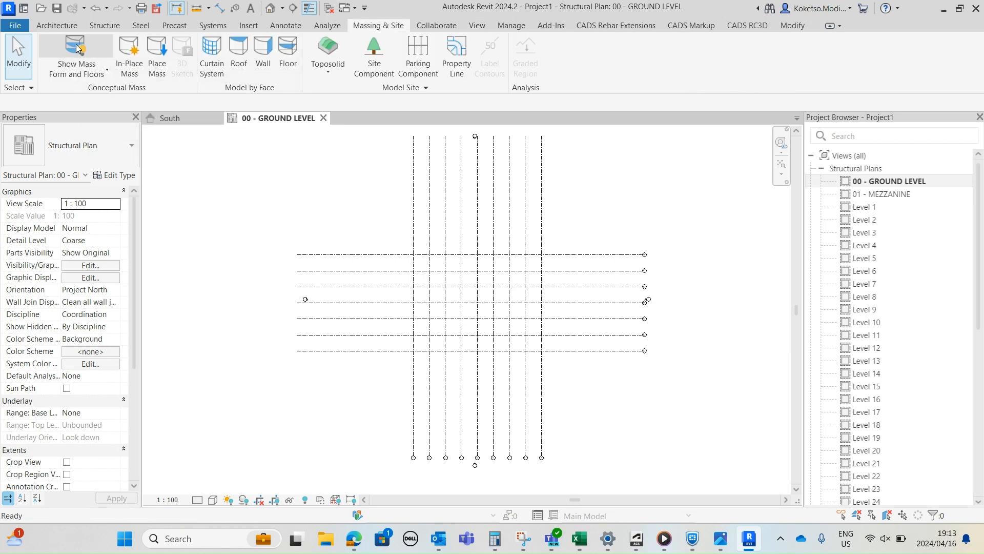
{"action": "left_click", "coordinate": [129, 51]}
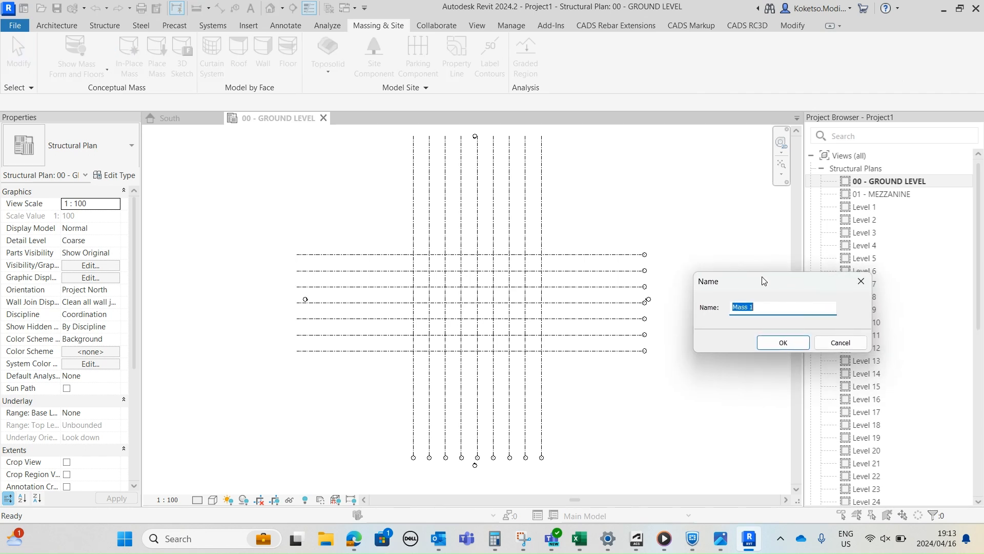
{"action": "left_click", "coordinate": [764, 345]}
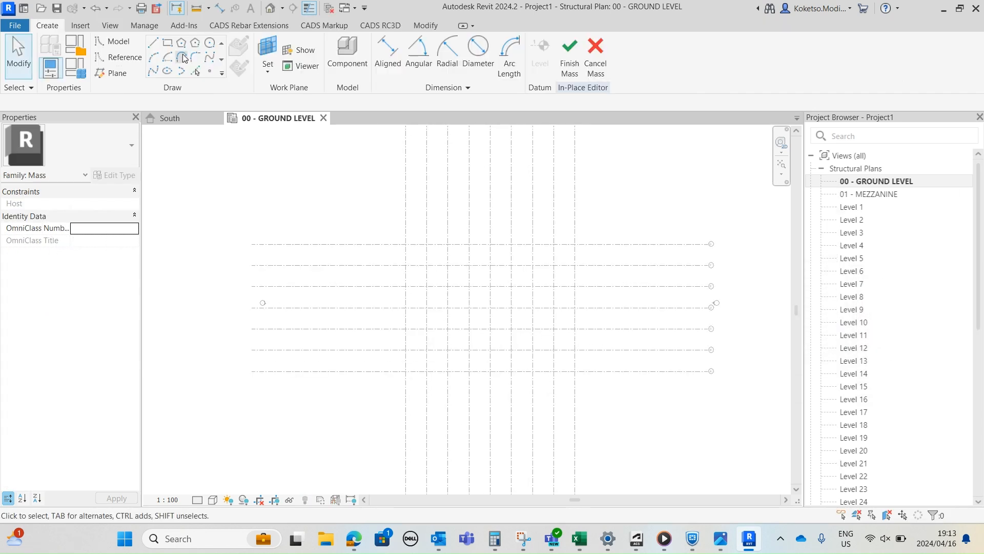
Draw a rectangular model-line outline on the ground level from the intersection of grids 9 and G to that of grids 5 and A
{"action": "left_click", "coordinate": [172, 47]}
{"action": "scroll", "coordinate": [576, 248], "scroll_direction": "up", "scroll_amount": 3}
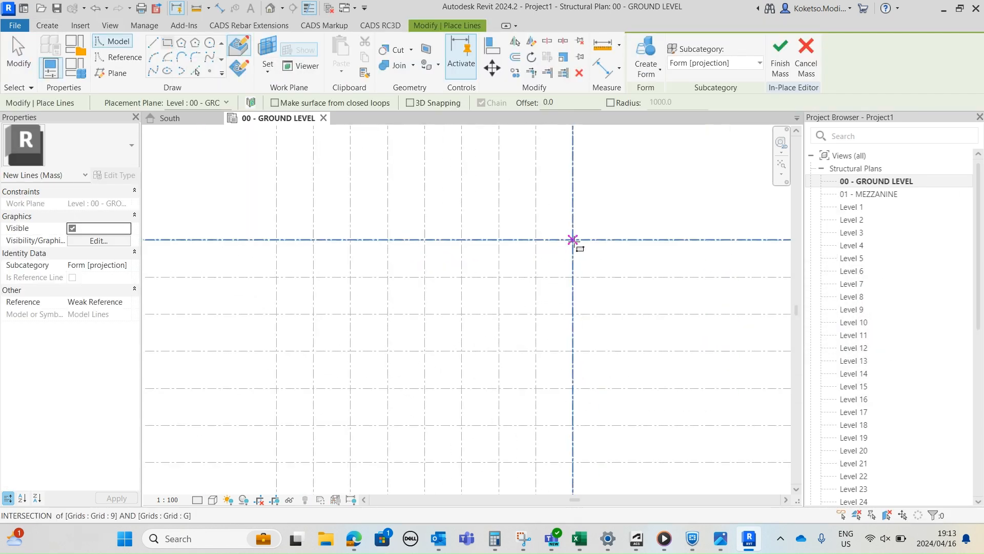
{"action": "left_click", "coordinate": [572, 239]}
{"action": "scroll", "coordinate": [549, 241], "scroll_direction": "down", "scroll_amount": 3}
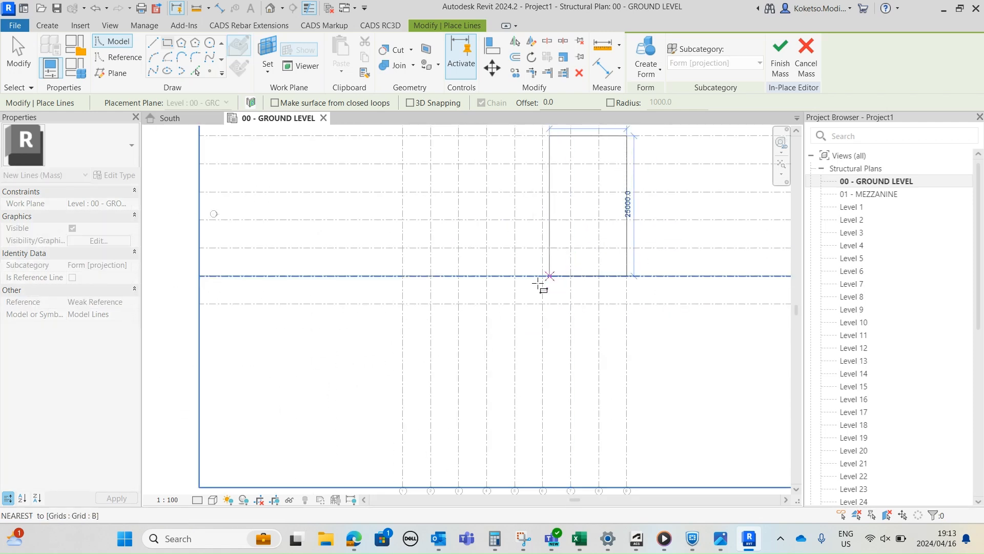
{"action": "middle_click_drag", "start_coordinate": [535, 317], "coordinate": [516, 208]}
{"action": "scroll", "coordinate": [511, 282], "scroll_direction": "up", "scroll_amount": 2}
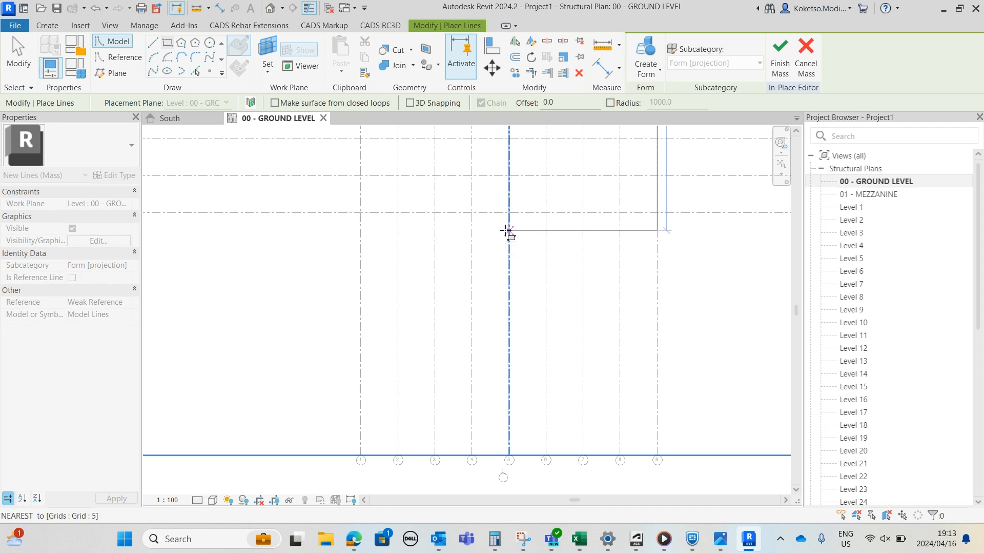
{"action": "scroll", "coordinate": [507, 212], "scroll_direction": "up", "scroll_amount": 2}
{"action": "scroll", "coordinate": [510, 214], "scroll_direction": "down", "scroll_amount": 2}
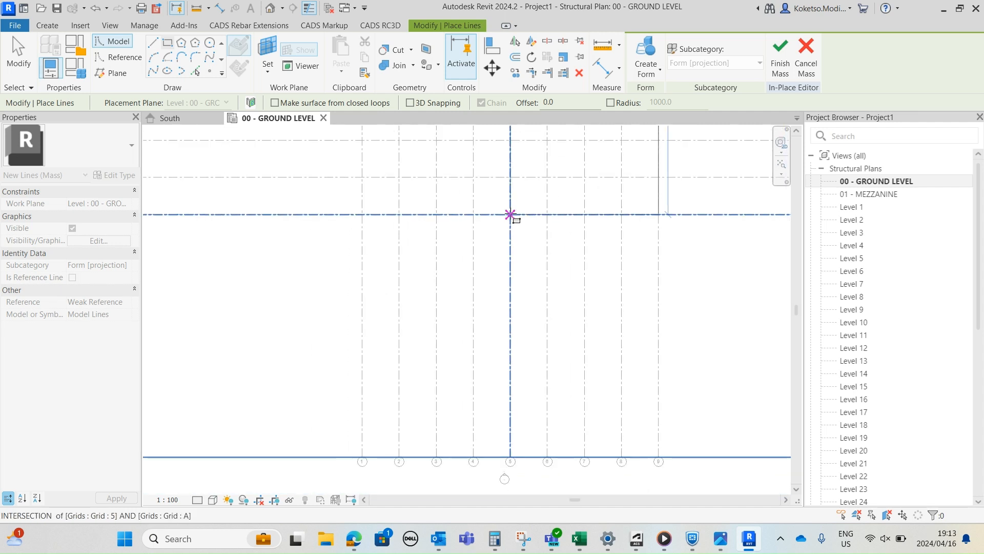
{"action": "left_click", "coordinate": [510, 213]}
{"action": "scroll", "coordinate": [617, 185], "scroll_direction": "up", "scroll_amount": 4}
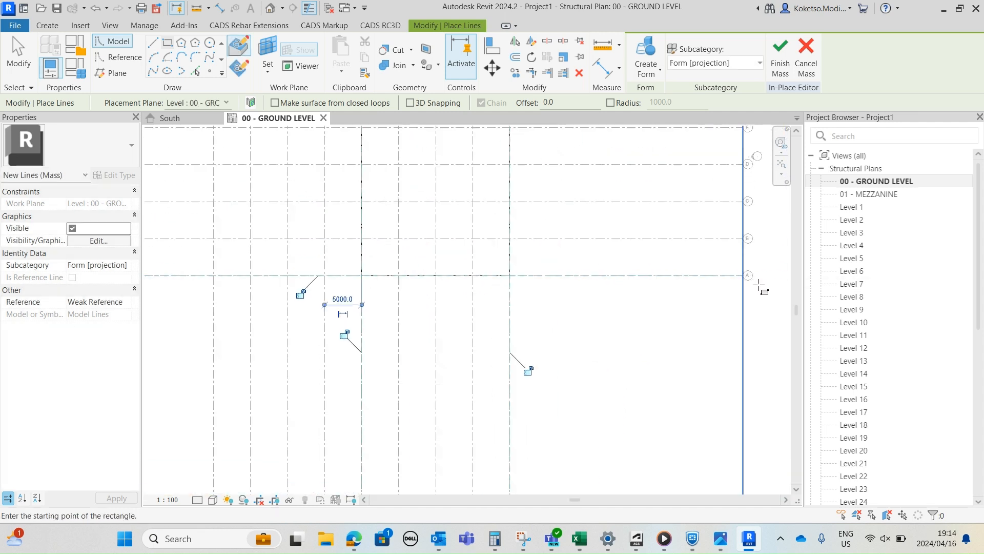
{"action": "scroll", "coordinate": [556, 279], "scroll_direction": "down", "scroll_amount": 6}
{"action": "middle_click_drag", "start_coordinate": [344, 271], "coordinate": [391, 357]}
{"action": "scroll", "coordinate": [392, 357], "scroll_direction": "down", "scroll_amount": 1}
{"action": "key", "text": "Escape"}
{"action": "key", "text": "Escape"}
In the 3D view, copy the whole base rectangle and paste it aligned to Level 10
{"action": "scroll", "coordinate": [530, 345], "scroll_direction": "down", "scroll_amount": 3}
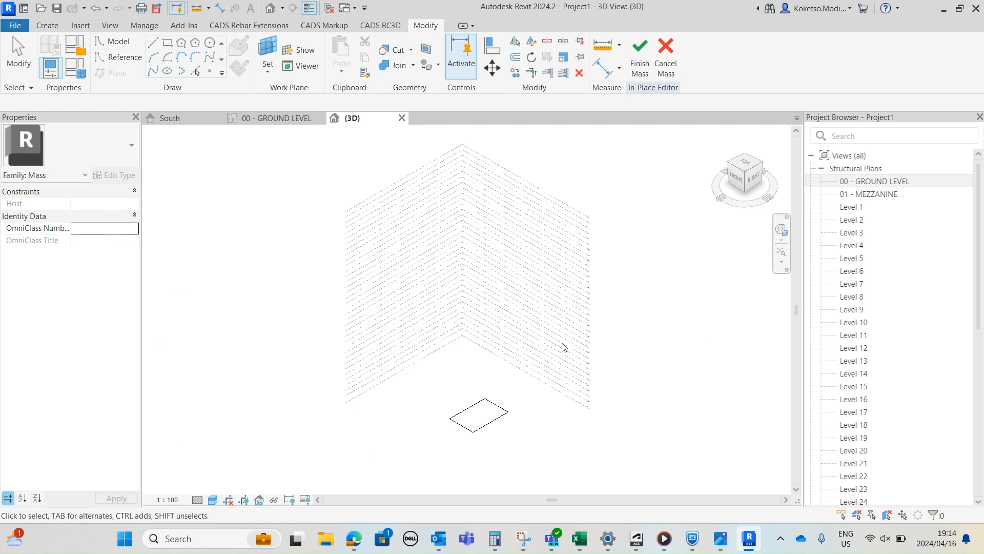
{"action": "middle_click_drag", "start_coordinate": [501, 423], "coordinate": [512, 387], "text": "shift"}
{"action": "middle_click_drag", "start_coordinate": [491, 458], "coordinate": [485, 437], "text": "shift"}
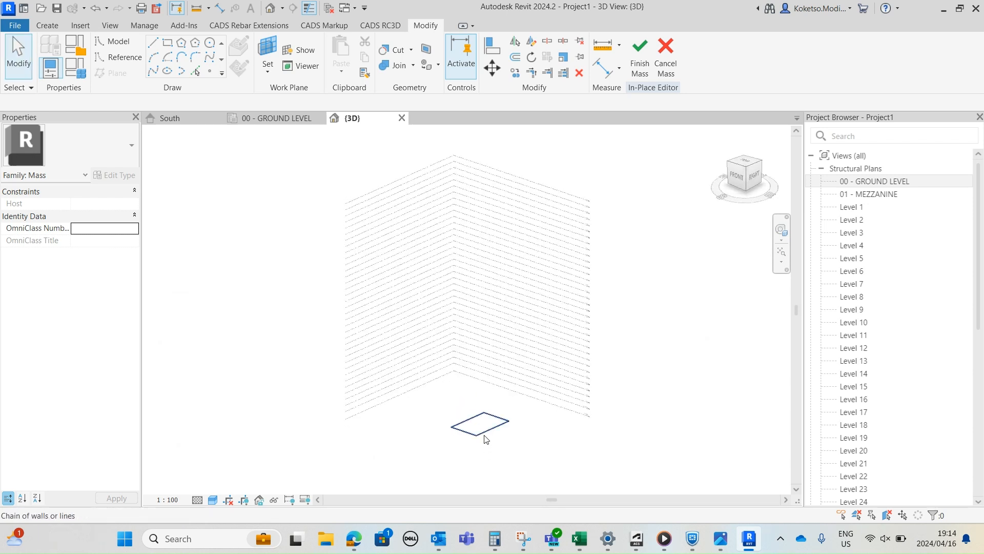
{"action": "left_click", "coordinate": [484, 433]}
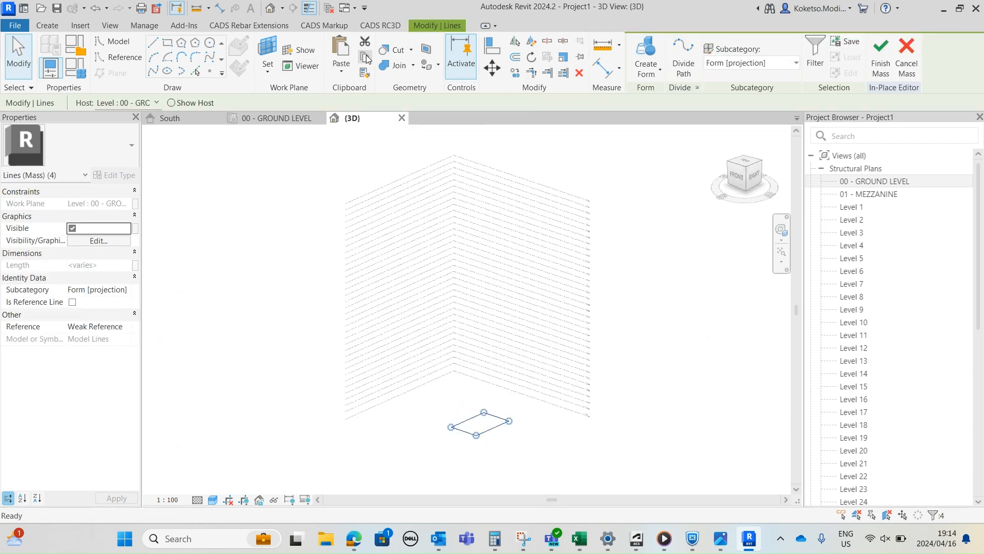
{"action": "left_click", "coordinate": [346, 74]}
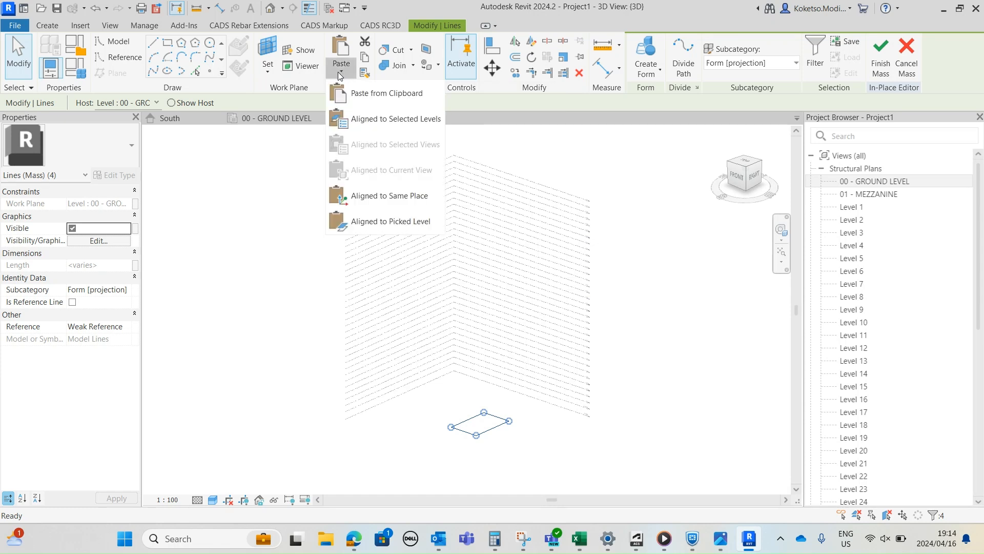
{"action": "left_click", "coordinate": [367, 120]}
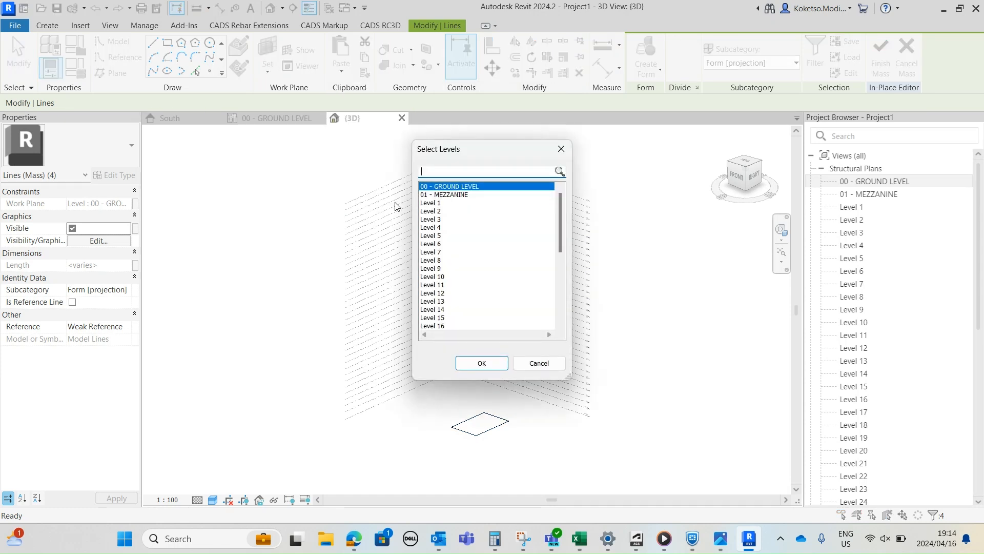
{"action": "left_click", "coordinate": [444, 278]}
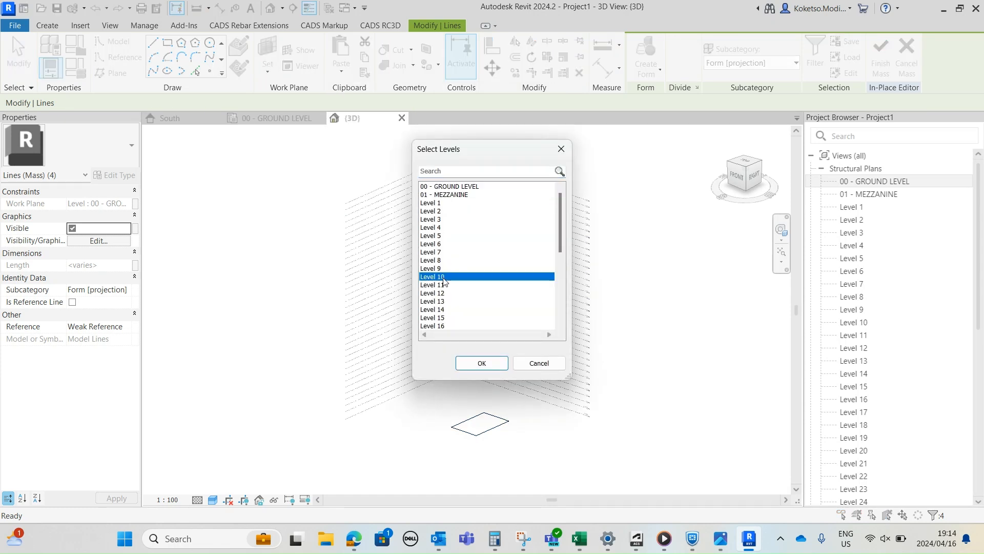
{"action": "left_click", "coordinate": [482, 363]}
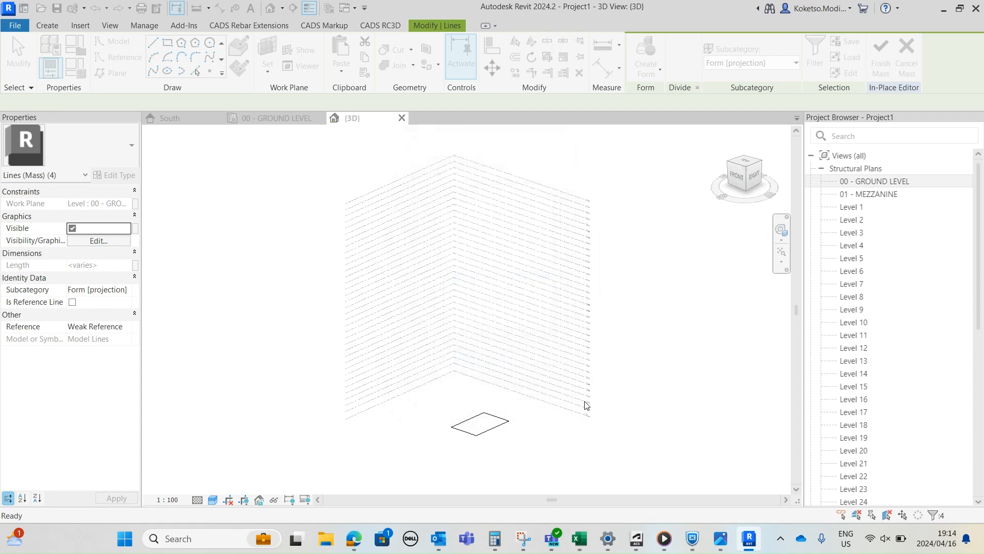
{"action": "left_click", "coordinate": [553, 437]}
{"action": "middle_click_drag", "start_coordinate": [549, 396], "coordinate": [616, 345]}
{"action": "scroll", "coordinate": [879, 308], "scroll_direction": "down", "scroll_amount": 6}
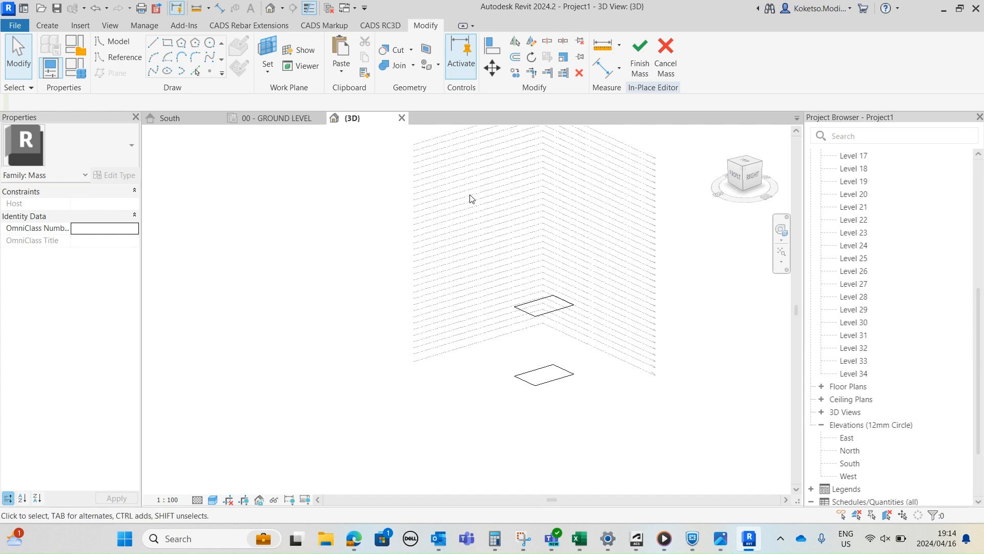
Open the Level 20 structural plan view
{"action": "scroll", "coordinate": [871, 259], "scroll_direction": "up", "scroll_amount": 6}
{"action": "scroll", "coordinate": [876, 353], "scroll_direction": "down", "scroll_amount": 3}
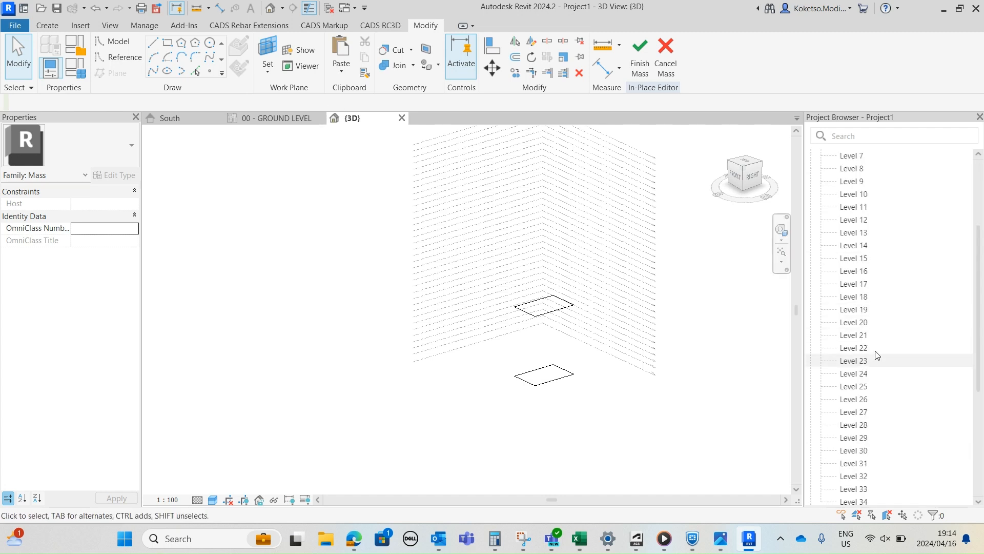
{"action": "double_click", "coordinate": [865, 323]}
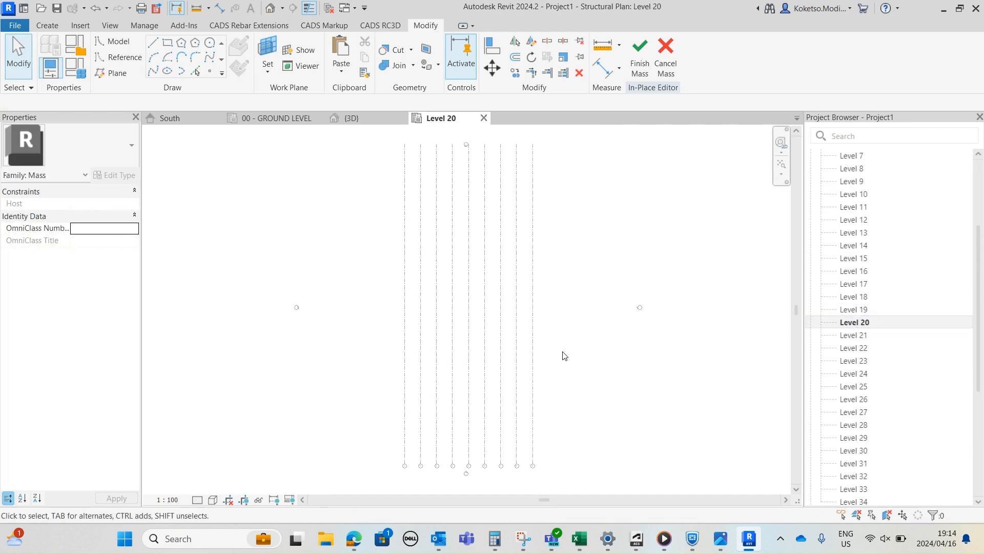
{"action": "middle_click_drag", "start_coordinate": [566, 332], "coordinate": [620, 327]}
{"action": "scroll", "coordinate": [621, 325], "scroll_direction": "down", "scroll_amount": 1}
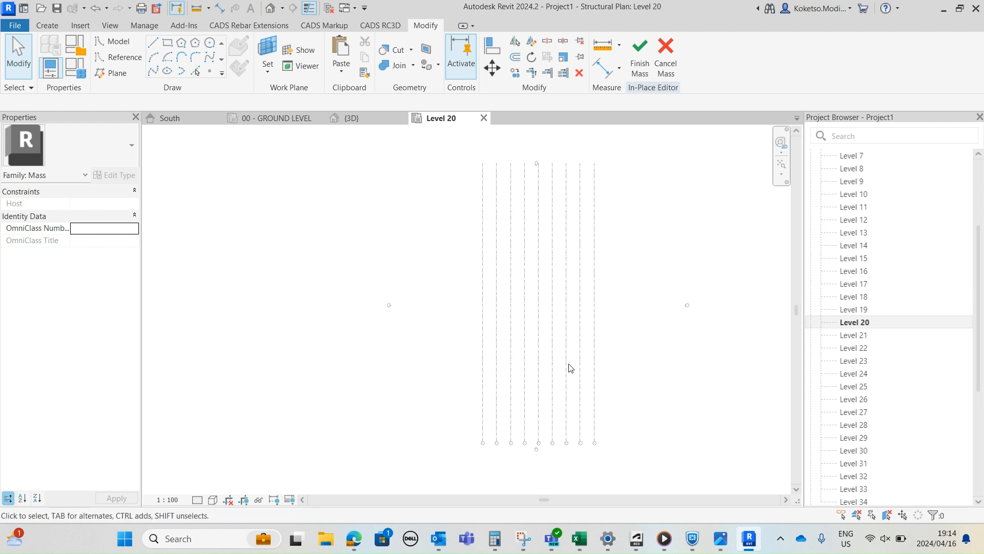
Set the top, bottom and view depth of the Level 20 plan's view range to Unlimited
{"action": "key", "text": "v"}
{"action": "key", "text": "r"}
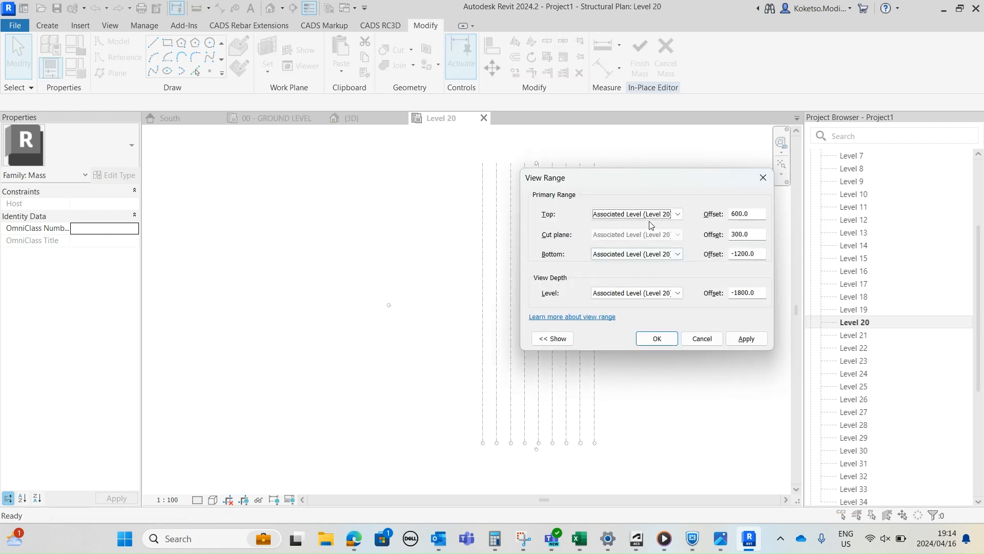
{"action": "left_click", "coordinate": [625, 214]}
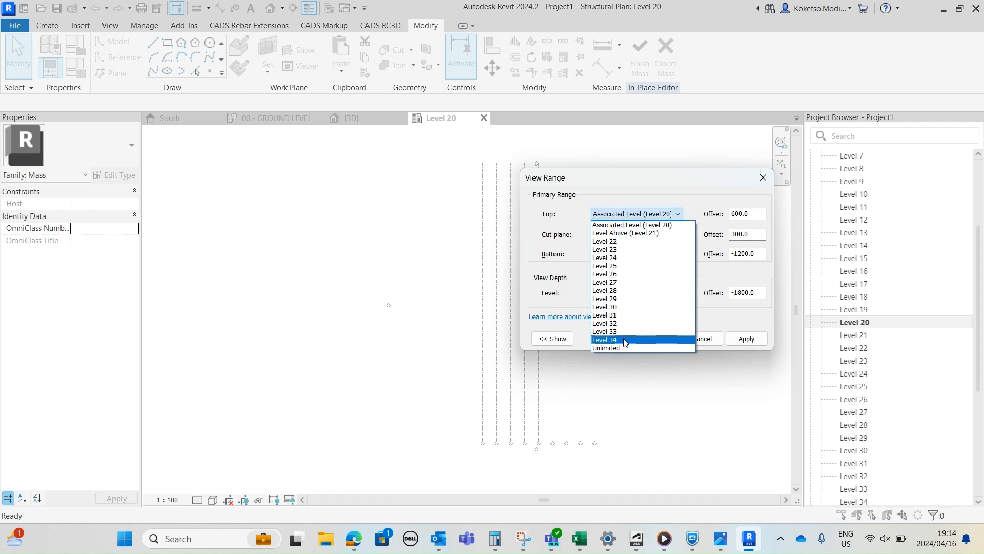
{"action": "left_click", "coordinate": [617, 347]}
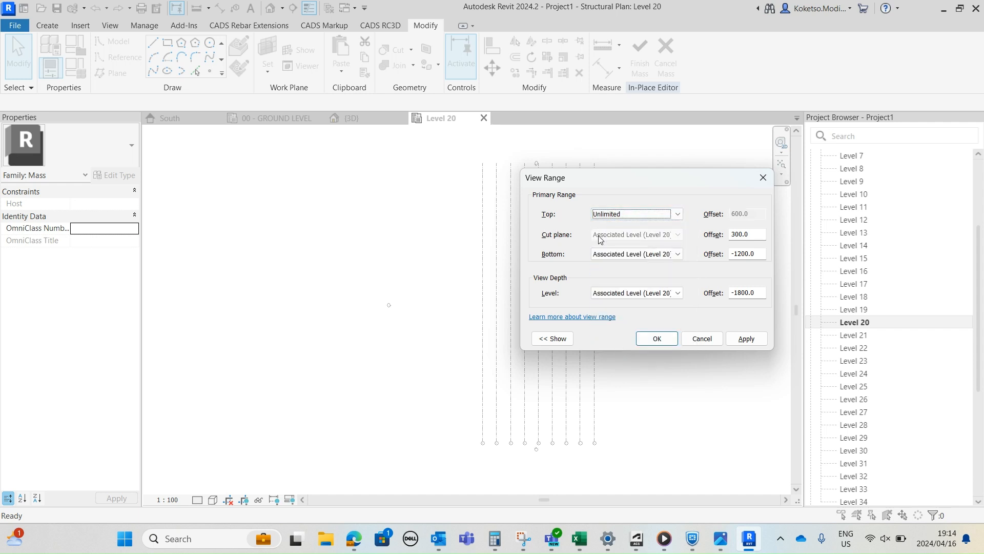
{"action": "left_click", "coordinate": [612, 254]}
{"action": "left_click", "coordinate": [622, 449]}
{"action": "left_click", "coordinate": [615, 293]}
{"action": "left_click", "coordinate": [612, 486]}
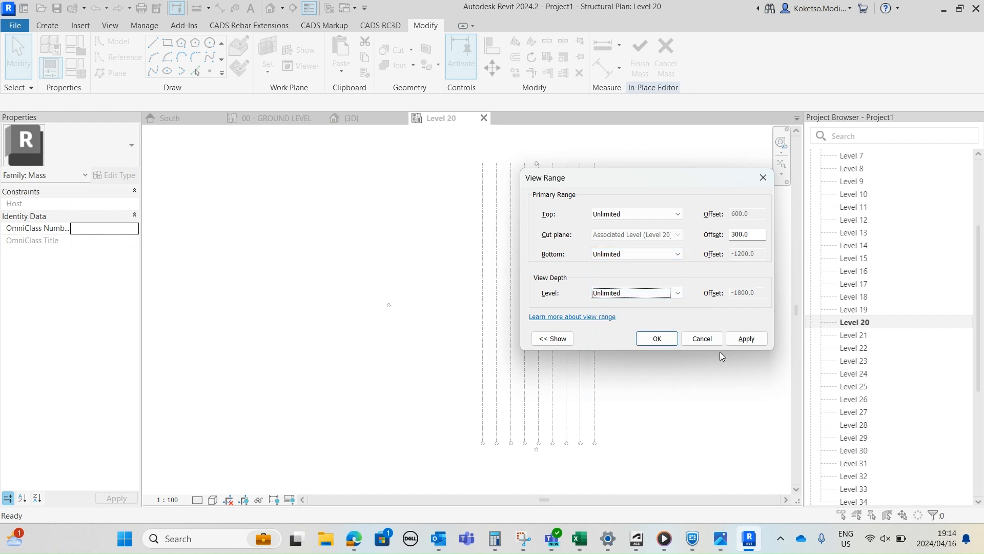
{"action": "left_click", "coordinate": [736, 338]}
{"action": "left_click", "coordinate": [658, 339]}
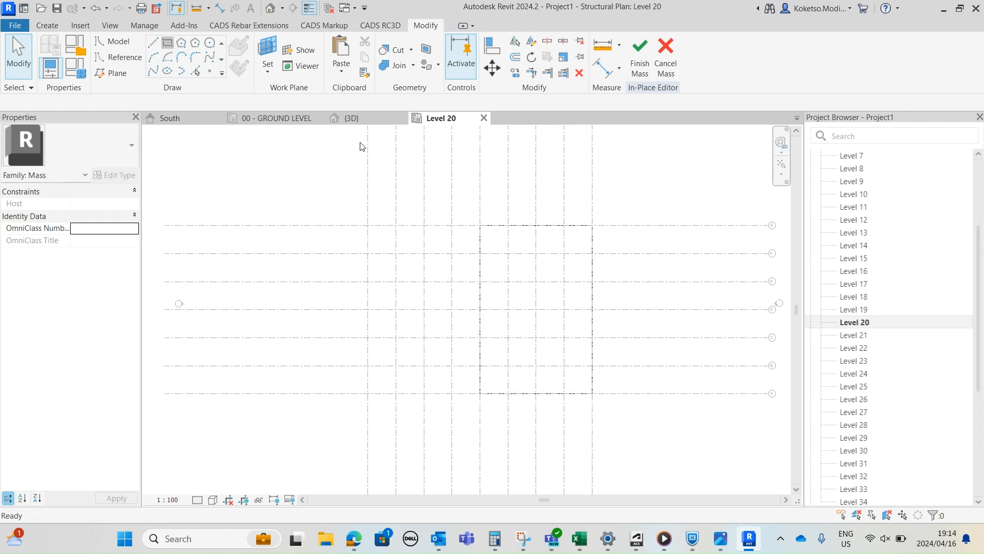
Draw a rectangular model-line outline on Level 20 from the intersection of grids 9 and G to that of grids 4 and A
{"action": "left_click", "coordinate": [168, 42]}
{"action": "left_click", "coordinate": [592, 225]}
{"action": "scroll", "coordinate": [477, 369], "scroll_direction": "up", "scroll_amount": 1}
{"action": "middle_click_drag", "start_coordinate": [467, 379], "coordinate": [464, 137]}
{"action": "scroll", "coordinate": [482, 318], "scroll_direction": "down", "scroll_amount": 2}
{"action": "scroll", "coordinate": [476, 300], "scroll_direction": "up", "scroll_amount": 1}
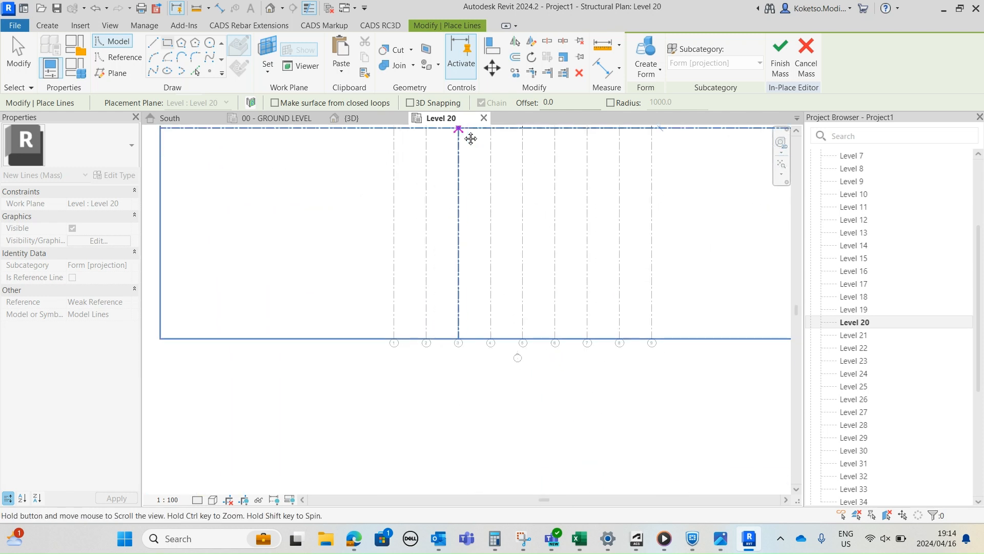
{"action": "middle_click_drag", "start_coordinate": [475, 180], "coordinate": [512, 245]}
{"action": "left_click", "coordinate": [528, 218]}
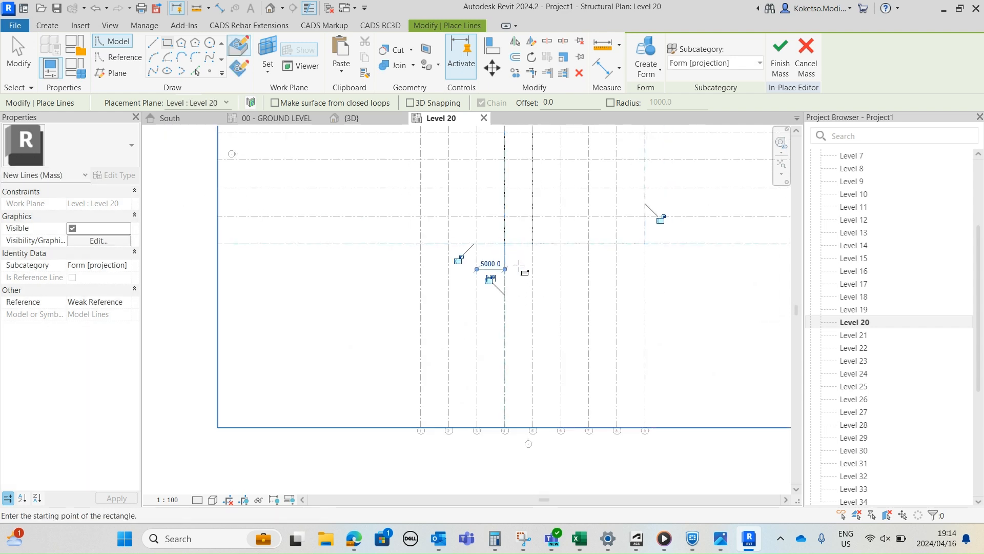
{"action": "key", "text": "Escape"}
{"action": "scroll", "coordinate": [519, 241], "scroll_direction": "down", "scroll_amount": 5}
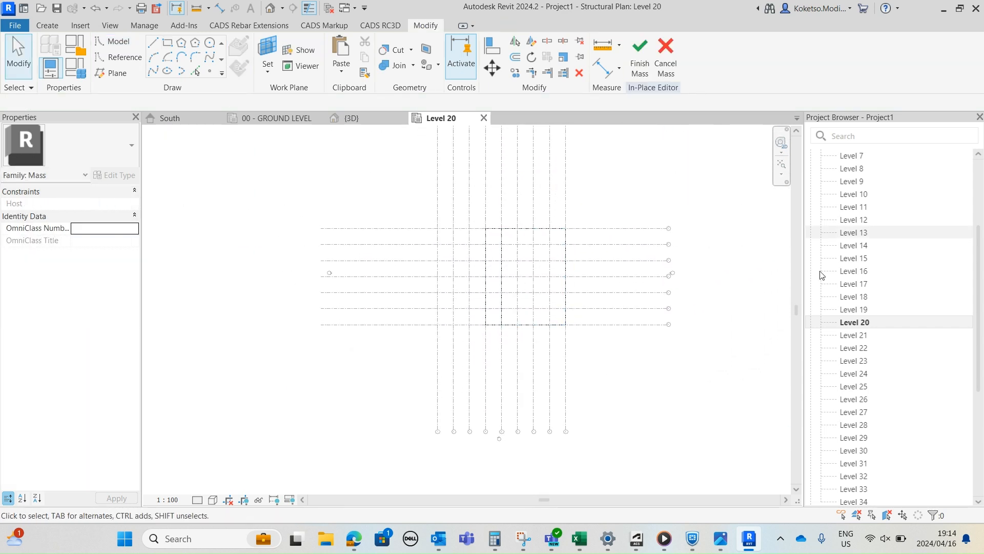
Open the Level 27 structural plan and set its view range top, bottom and view depth to Unlimited
{"action": "scroll", "coordinate": [861, 403], "scroll_direction": "down", "scroll_amount": 5}
{"action": "left_click", "coordinate": [868, 223]}
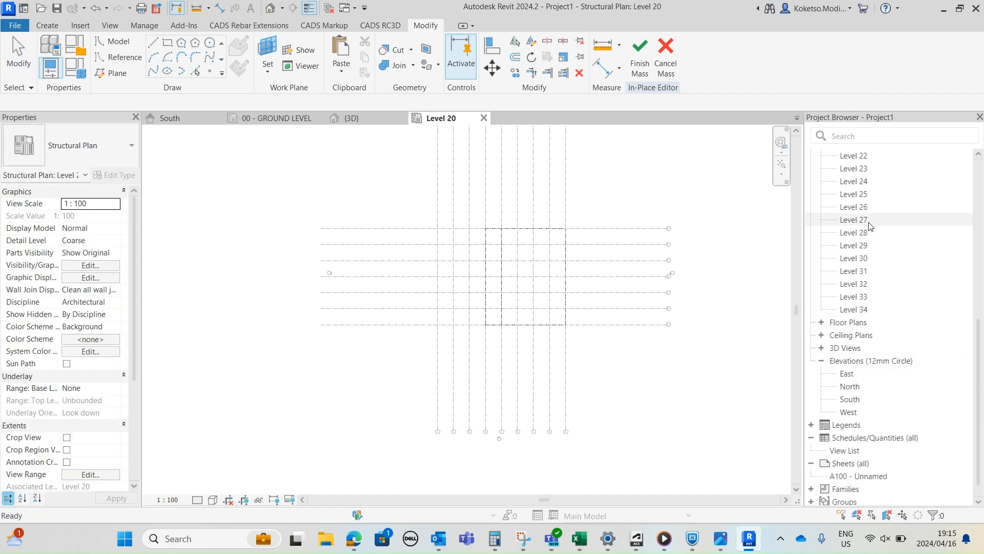
{"action": "double_click", "coordinate": [868, 221]}
{"action": "key", "text": "r"}
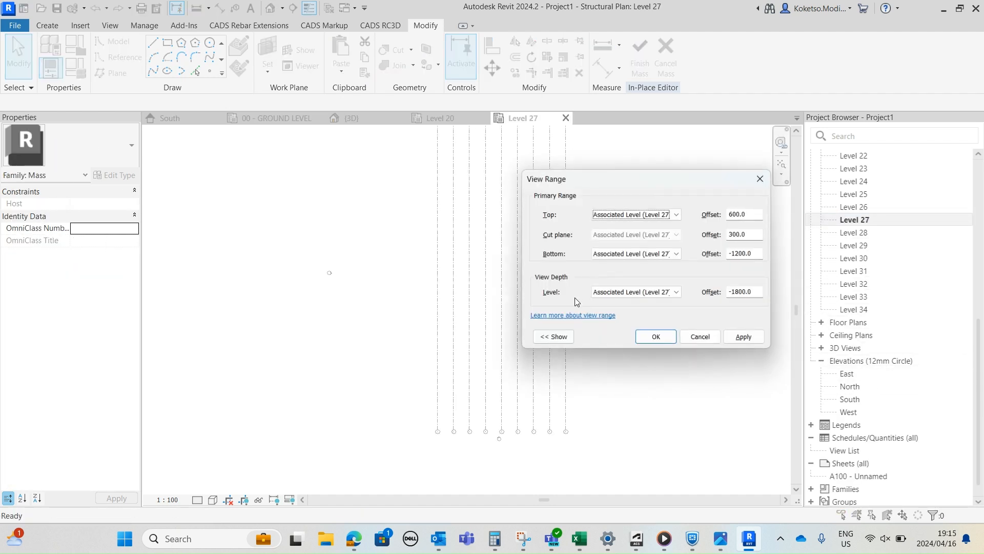
{"action": "left_click", "coordinate": [636, 214]}
{"action": "left_click", "coordinate": [605, 290]}
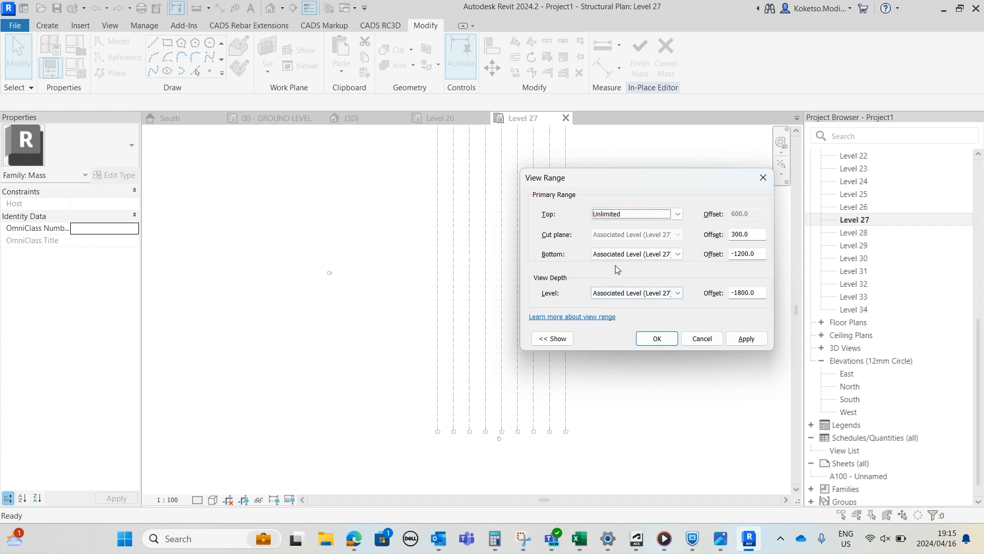
{"action": "left_click", "coordinate": [636, 254]}
{"action": "left_click", "coordinate": [630, 501]}
{"action": "left_click", "coordinate": [636, 293]}
{"action": "left_click", "coordinate": [615, 541]}
{"action": "left_click", "coordinate": [746, 338]}
{"action": "left_click", "coordinate": [661, 338]}
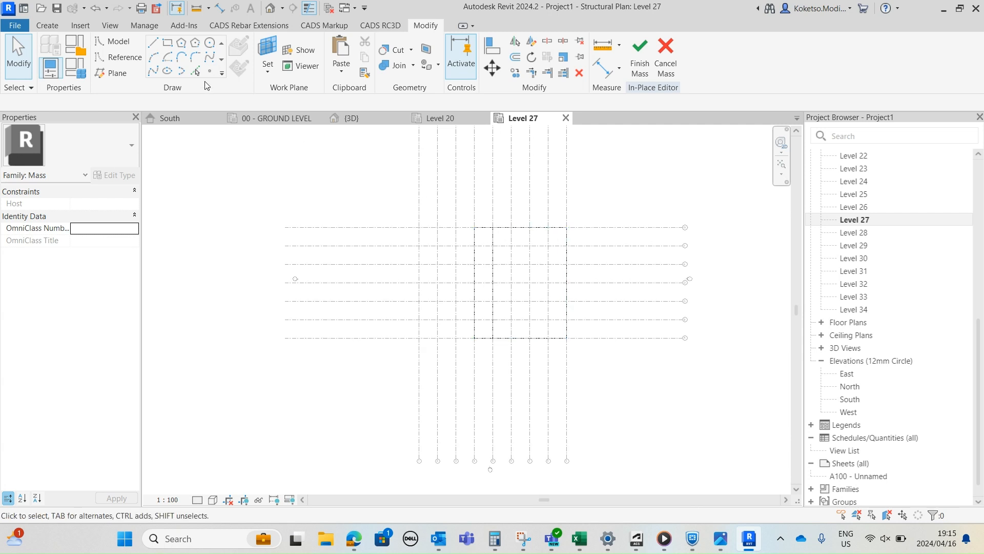
Draw a rectangular model-line outline on Level 27 from the intersection of grids 9 and G to that of grids 2 and A
{"action": "left_click", "coordinate": [167, 44]}
{"action": "left_click", "coordinate": [567, 223]}
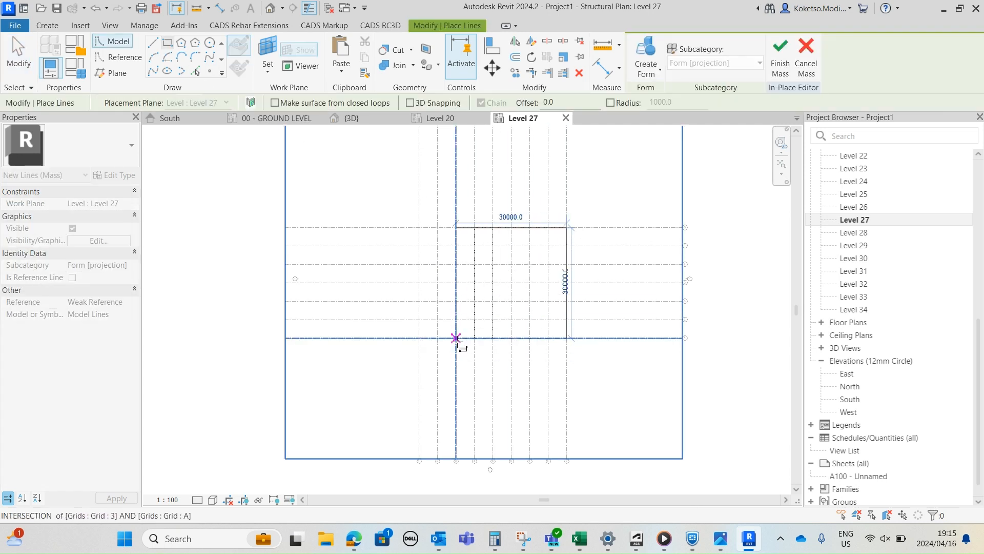
{"action": "scroll", "coordinate": [456, 348], "scroll_direction": "up", "scroll_amount": 2}
{"action": "left_click", "coordinate": [462, 317]}
{"action": "scroll", "coordinate": [459, 314], "scroll_direction": "up", "scroll_amount": 3}
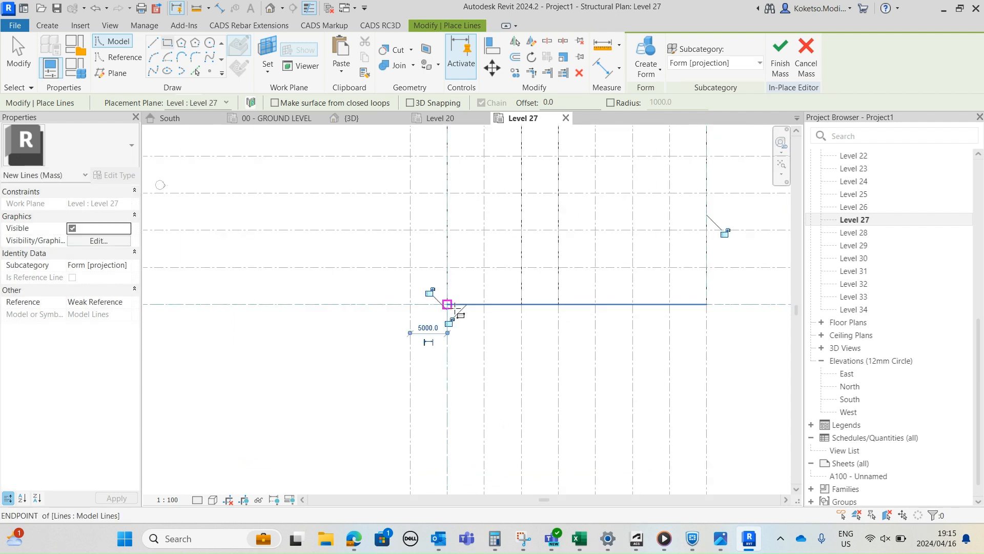
{"action": "scroll", "coordinate": [456, 311], "scroll_direction": "down", "scroll_amount": 5}
{"action": "key", "text": "Escape"}
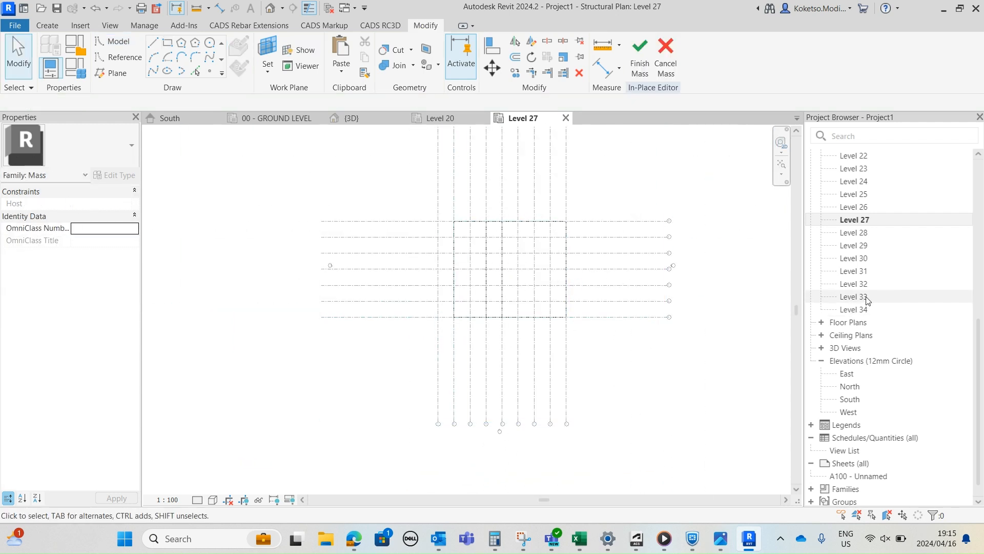
Open the Level 31 structural plan and set its view range top, bottom and view depth to Unlimited
{"action": "left_click", "coordinate": [866, 272]}
{"action": "double_click", "coordinate": [866, 272]}
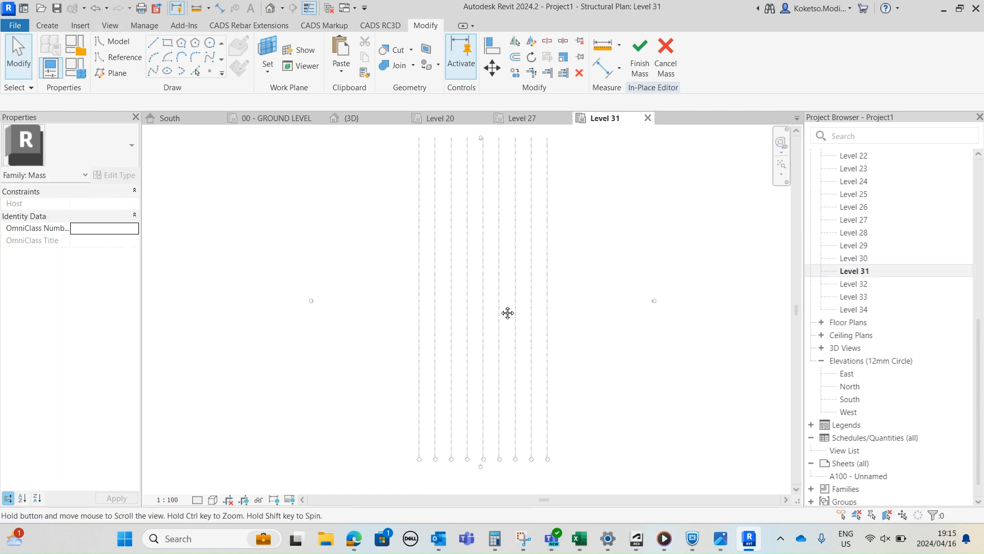
{"action": "key", "text": "v"}
{"action": "key", "text": "r"}
{"action": "left_click", "coordinate": [635, 214]}
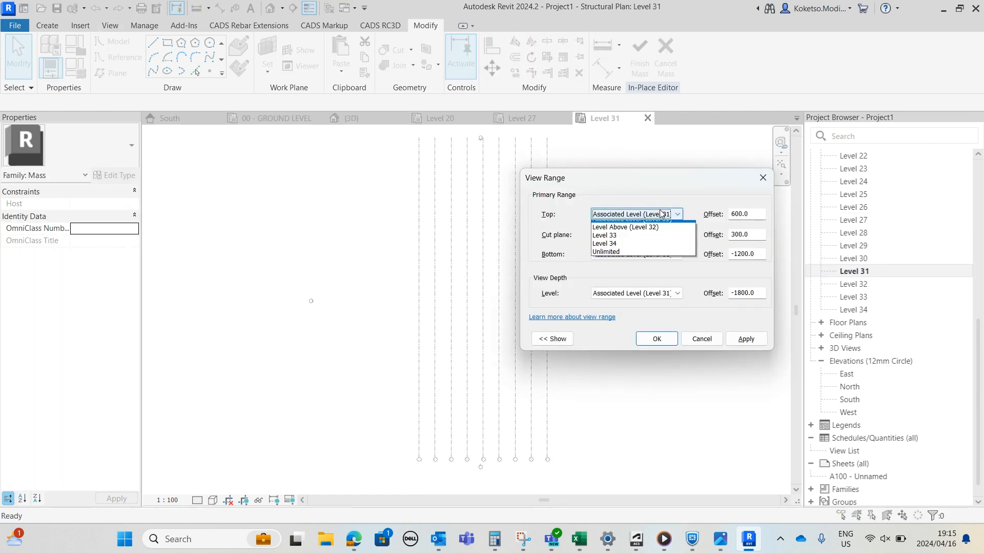
{"action": "left_click", "coordinate": [619, 257]}
{"action": "left_click", "coordinate": [619, 253]}
{"action": "scroll", "coordinate": [631, 492], "scroll_direction": "down", "scroll_amount": 1}
{"action": "left_click", "coordinate": [614, 504]}
{"action": "left_click", "coordinate": [631, 293]}
{"action": "scroll", "coordinate": [622, 512], "scroll_direction": "down", "scroll_amount": 2}
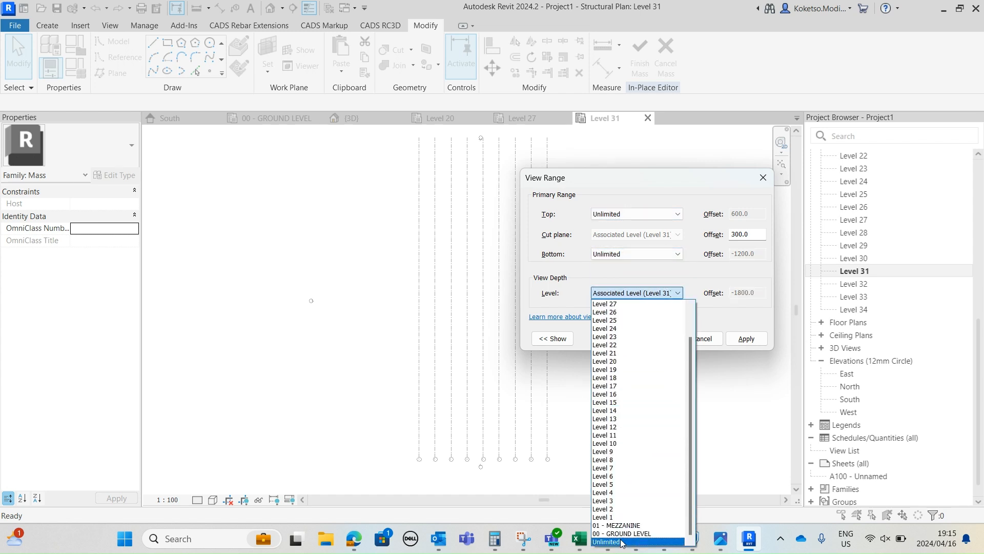
{"action": "left_click", "coordinate": [618, 534]}
{"action": "left_click", "coordinate": [746, 338]}
{"action": "left_click", "coordinate": [666, 339]}
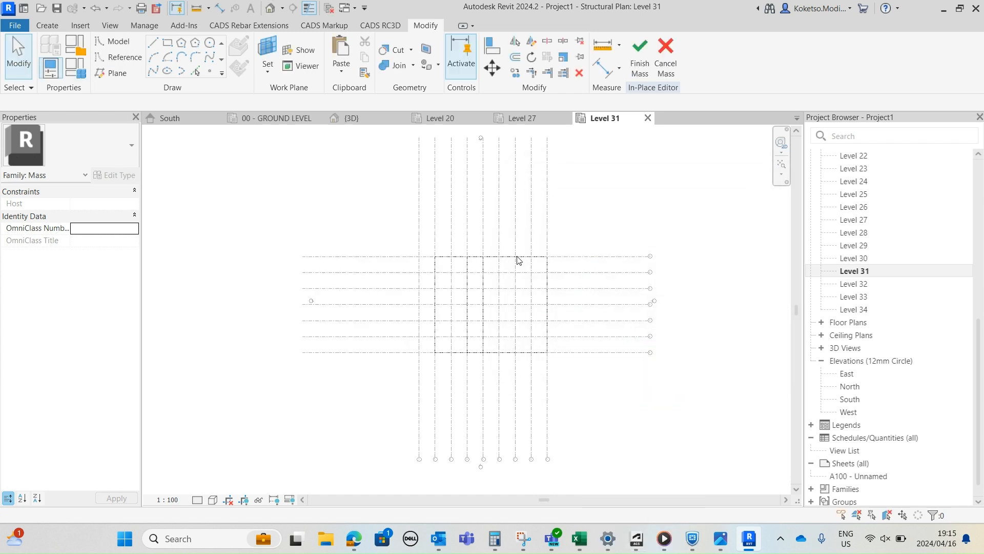
Draw a rectangular model-line outline on Level 31 from the intersection of grids 9 and G to that of grids 1 and A
{"action": "key", "text": "l"}
{"action": "key", "text": "i"}
{"action": "scroll", "coordinate": [560, 269], "scroll_direction": "up", "scroll_amount": 3}
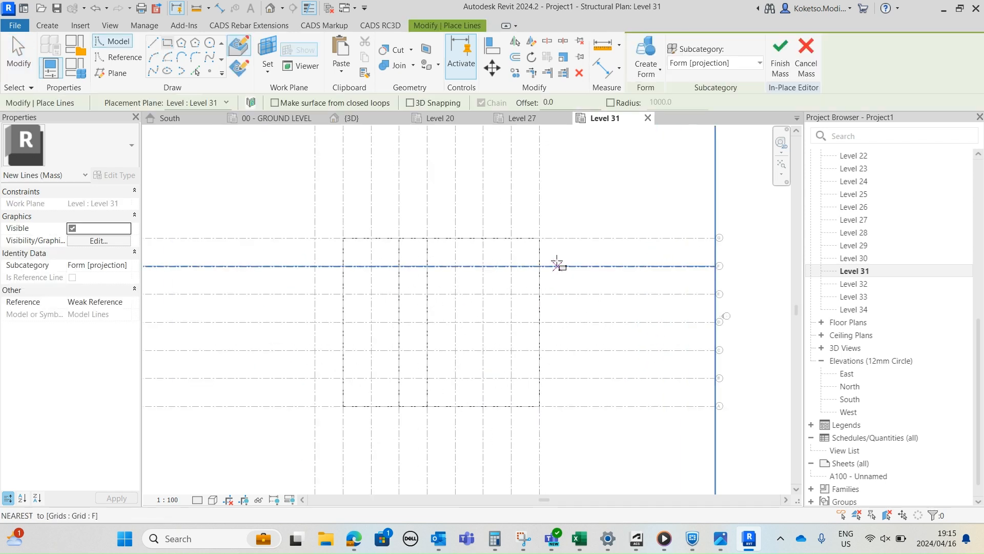
{"action": "left_click", "coordinate": [539, 237]}
{"action": "middle_click_drag", "start_coordinate": [322, 408], "coordinate": [482, 244]}
{"action": "scroll", "coordinate": [468, 357], "scroll_direction": "up", "scroll_amount": 5}
{"action": "scroll", "coordinate": [468, 427], "scroll_direction": "down", "scroll_amount": 2}
{"action": "middle_click_drag", "start_coordinate": [470, 431], "coordinate": [470, 364]}
{"action": "scroll", "coordinate": [470, 363], "scroll_direction": "up", "scroll_amount": 3}
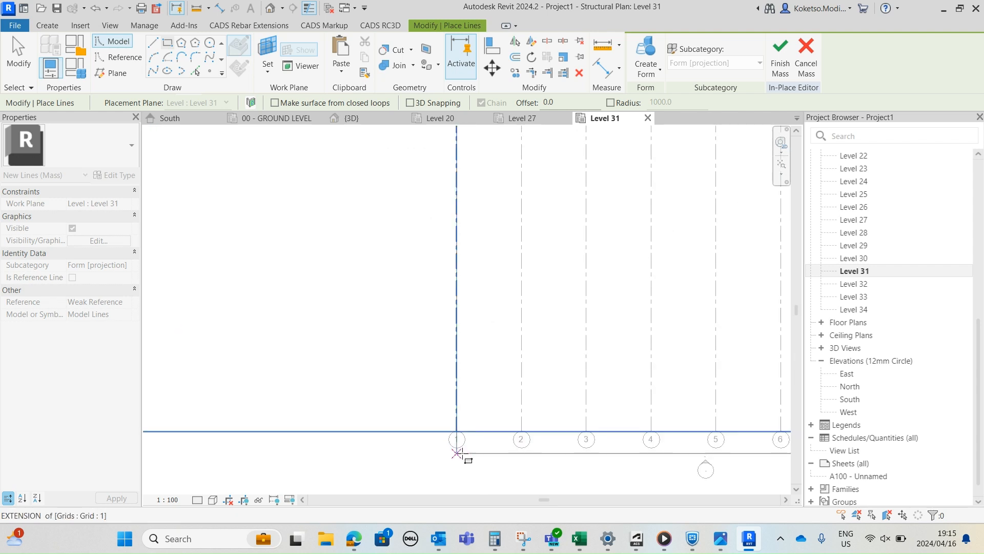
{"action": "scroll", "coordinate": [450, 137], "scroll_direction": "down", "scroll_amount": 5}
{"action": "middle_click_drag", "start_coordinate": [449, 138], "coordinate": [413, 437]}
{"action": "scroll", "coordinate": [424, 372], "scroll_direction": "up", "scroll_amount": 2}
{"action": "left_click", "coordinate": [408, 377]}
{"action": "scroll", "coordinate": [461, 368], "scroll_direction": "down", "scroll_amount": 3}
{"action": "key", "text": "Escape"}
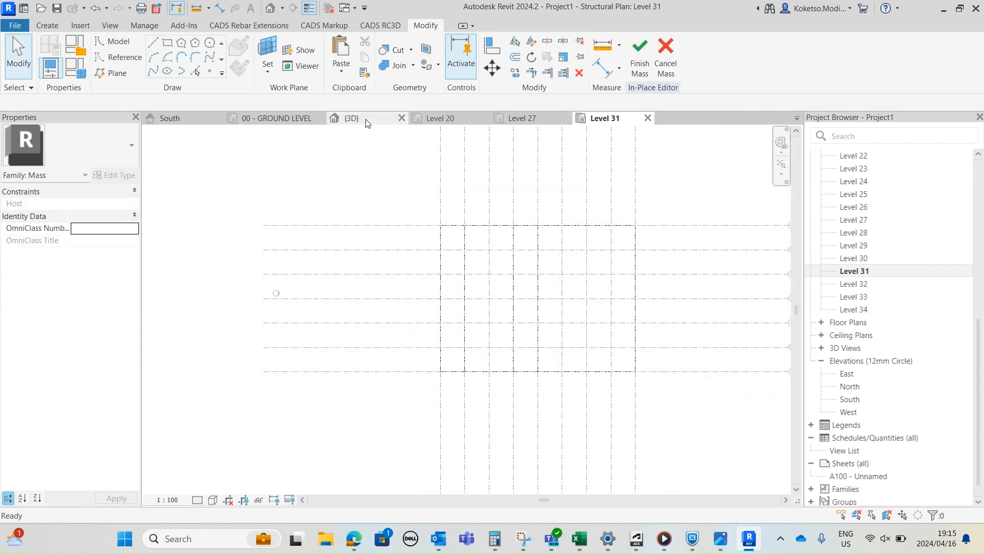
In the 3D view, copy the whole Level 31 rectangle and paste it aligned to Level 34
{"action": "left_click", "coordinate": [351, 119]}
{"action": "middle_click_drag", "start_coordinate": [644, 310], "coordinate": [723, 289], "text": "shift"}
{"action": "middle_click_drag", "start_coordinate": [650, 287], "coordinate": [703, 413]}
{"action": "middle_click_drag", "start_coordinate": [643, 375], "coordinate": [602, 231]}
{"action": "scroll", "coordinate": [470, 259], "scroll_direction": "up", "scroll_amount": 2}
{"action": "left_click", "coordinate": [432, 248]}
{"action": "middle_click_drag", "start_coordinate": [459, 209], "coordinate": [441, 271]}
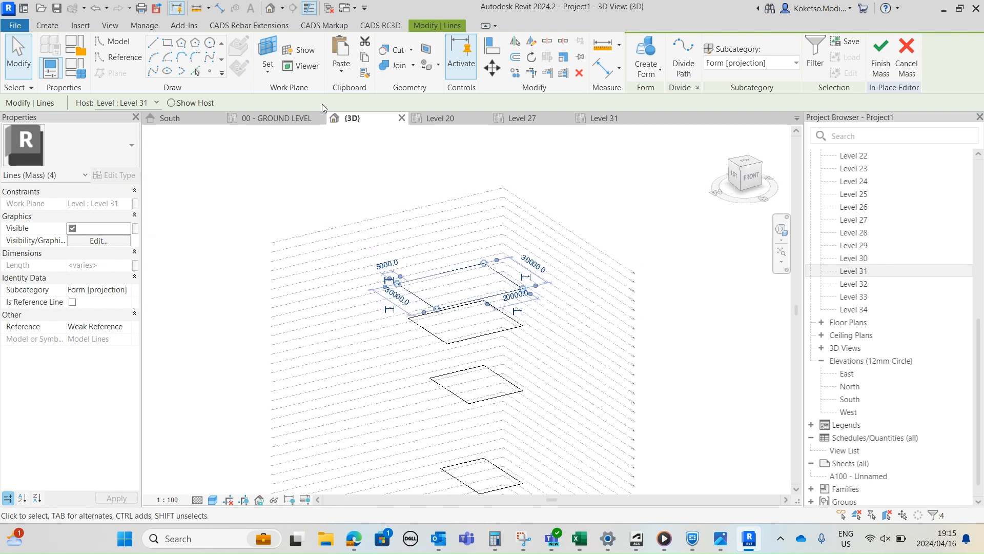
{"action": "left_click", "coordinate": [367, 56]}
{"action": "left_click", "coordinate": [341, 72]}
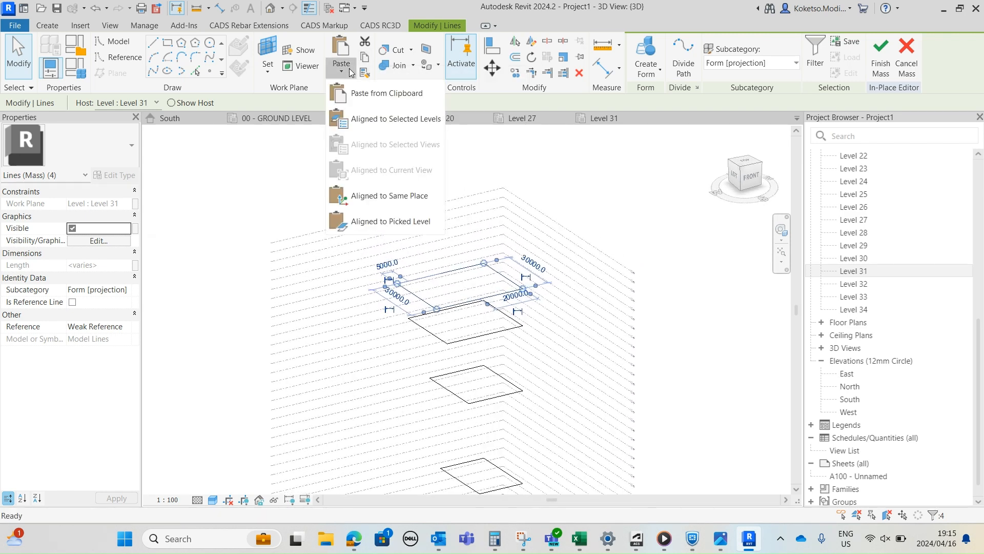
{"action": "left_click", "coordinate": [355, 128]}
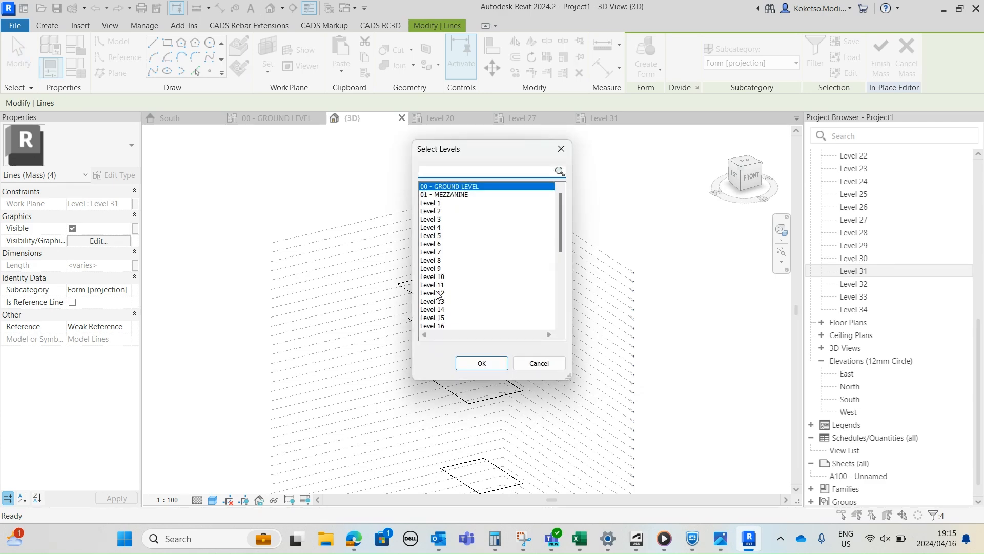
{"action": "scroll", "coordinate": [437, 296], "scroll_direction": "down", "scroll_amount": 6}
{"action": "left_click", "coordinate": [438, 318]}
{"action": "left_click", "coordinate": [481, 362]}
{"action": "left_click", "coordinate": [556, 409]}
Create a solid form between the ground level rectangle and the Level 10 rectangle
{"action": "middle_click_drag", "start_coordinate": [556, 409], "coordinate": [533, 311], "text": "shift"}
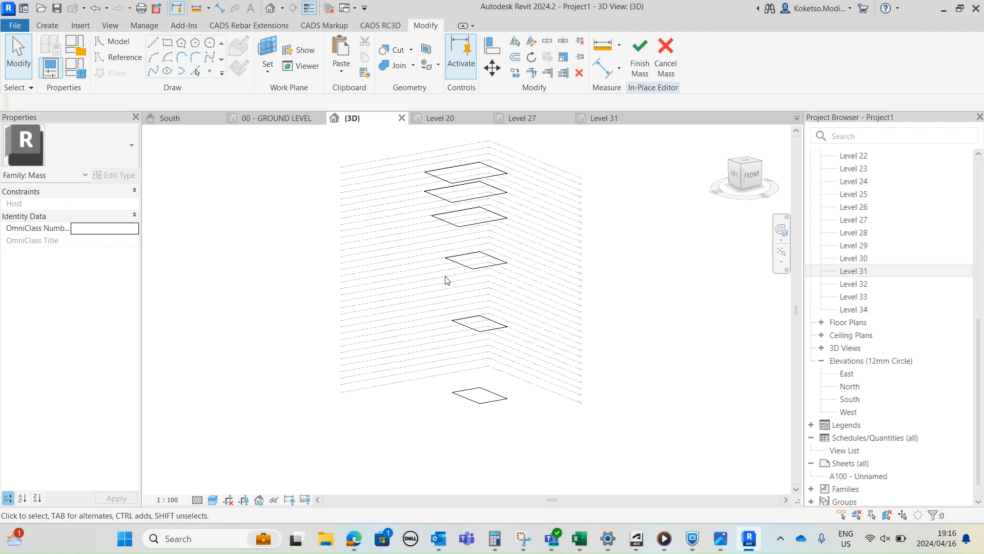
{"action": "scroll", "coordinate": [496, 369], "scroll_direction": "up", "scroll_amount": 3}
{"action": "scroll", "coordinate": [494, 408], "scroll_direction": "down", "scroll_amount": 2}
{"action": "left_click", "coordinate": [512, 469]}
{"action": "left_click", "coordinate": [513, 378], "text": "ctrl"}
{"action": "left_click", "coordinate": [647, 52]}
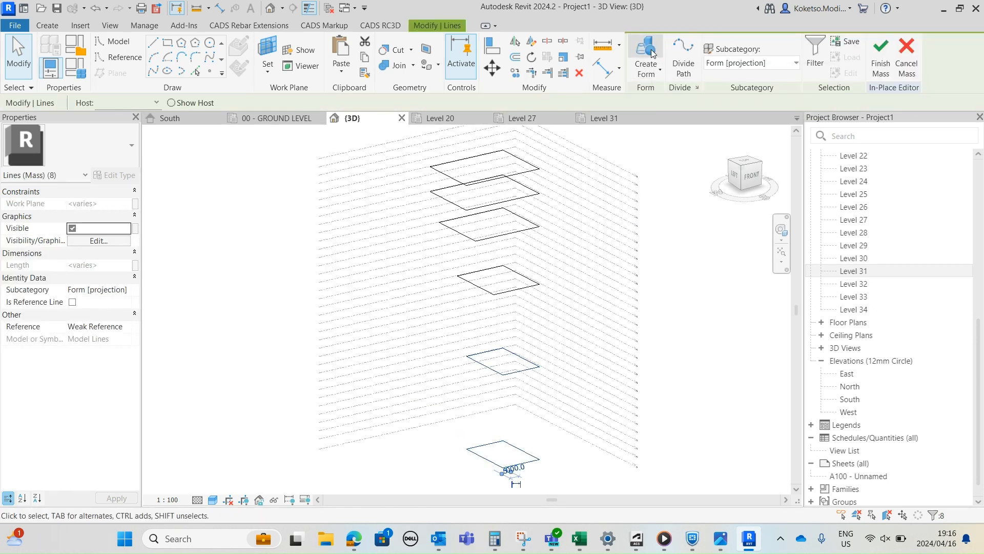
Create a second solid form from the lower block's top face through the Level 20, Level 27, Level 31 and Level 34 rectangles
{"action": "scroll", "coordinate": [545, 377], "scroll_direction": "up", "scroll_amount": 3}
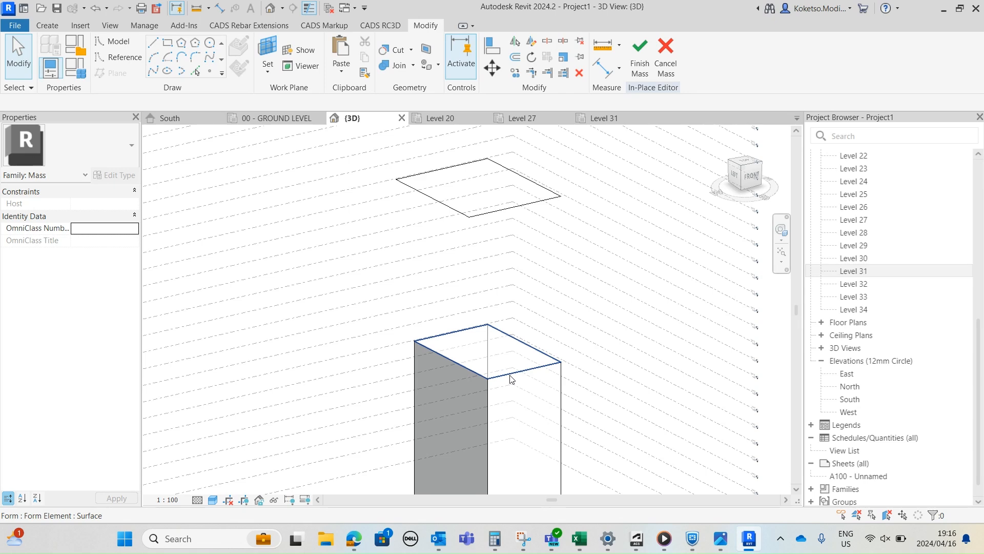
{"action": "left_click", "coordinate": [510, 379]}
{"action": "scroll", "coordinate": [499, 379], "scroll_direction": "down", "scroll_amount": 2}
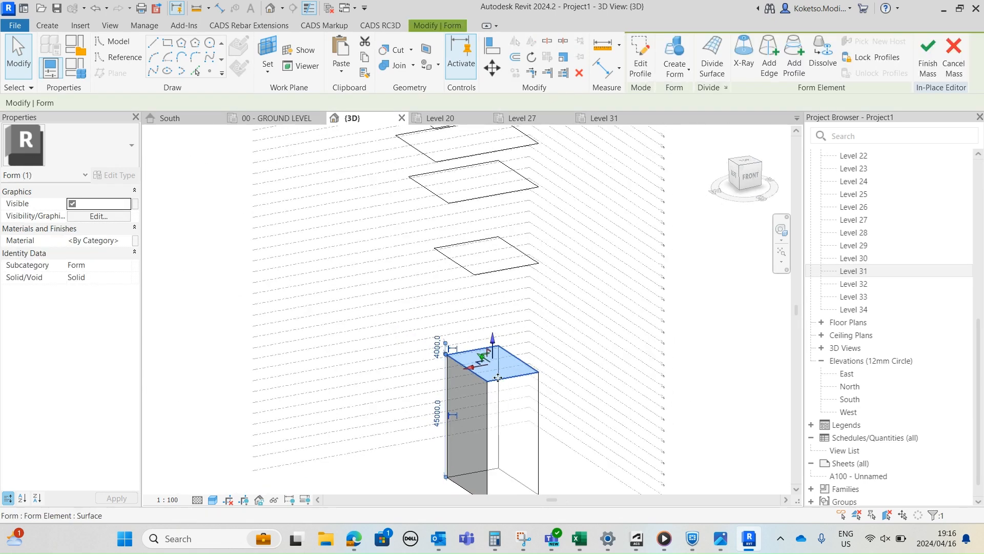
{"action": "left_click", "coordinate": [497, 266], "text": "ctrl"}
{"action": "scroll", "coordinate": [472, 253], "scroll_direction": "down", "scroll_amount": 3}
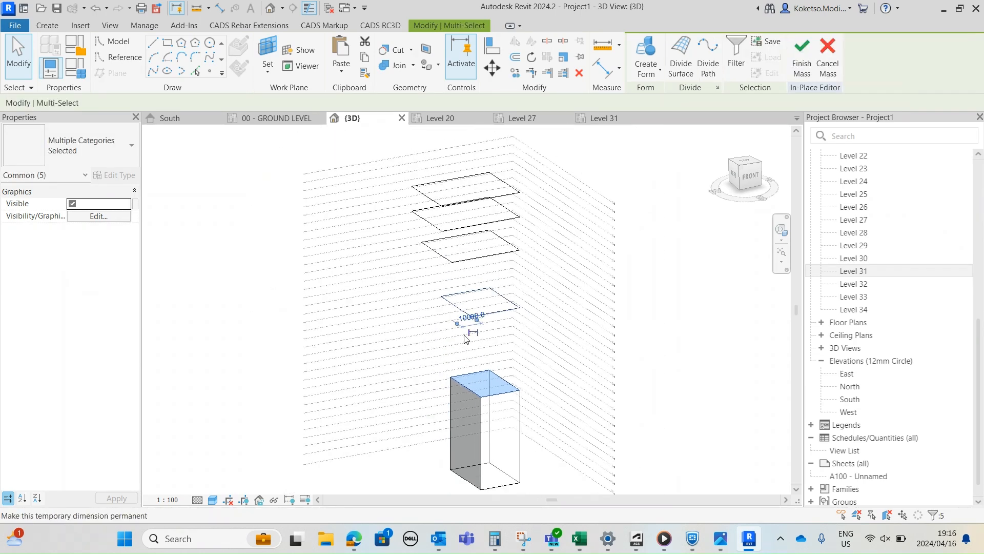
{"action": "left_click", "coordinate": [469, 261], "text": "ctrl"}
{"action": "left_click", "coordinate": [465, 213], "text": "ctrl"}
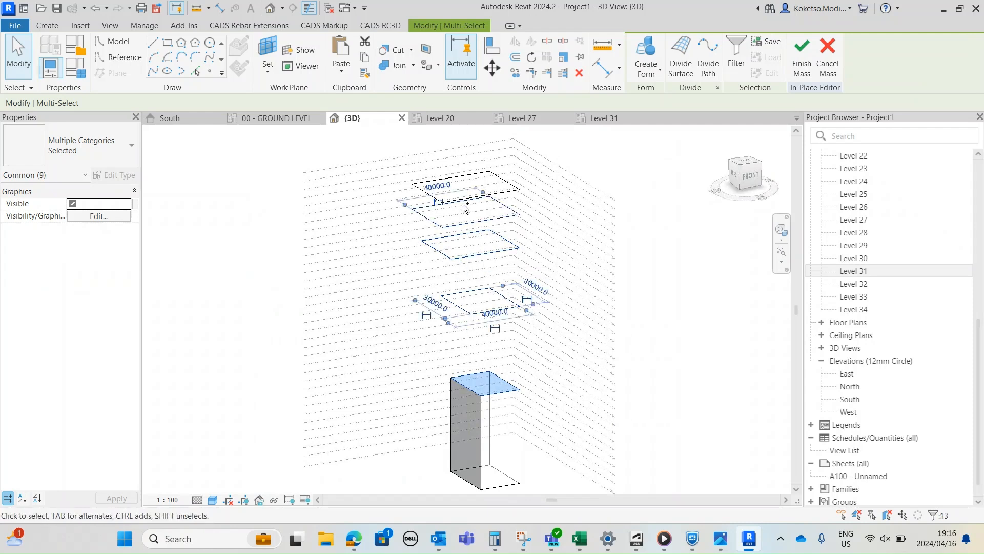
{"action": "left_click", "coordinate": [508, 189], "text": "ctrl"}
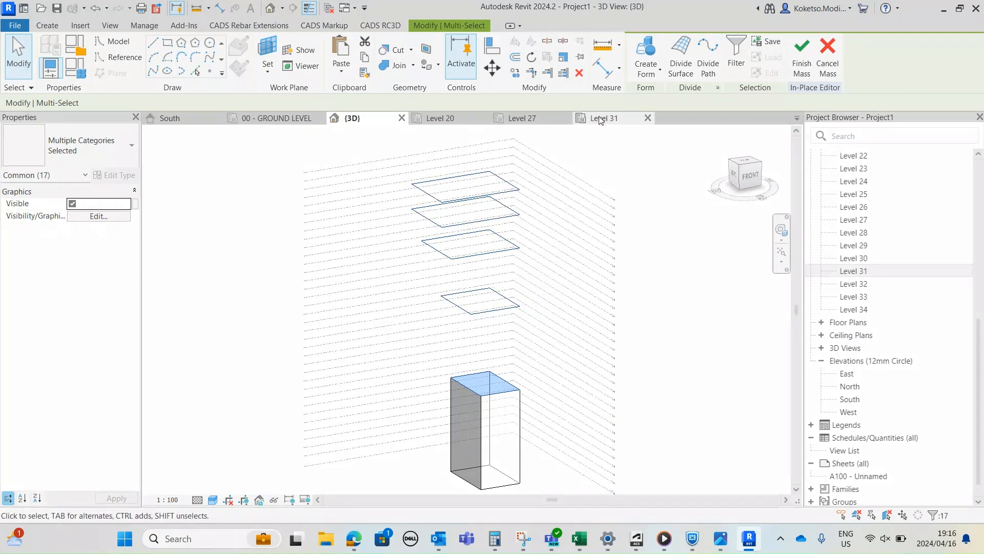
{"action": "left_click", "coordinate": [646, 66]}
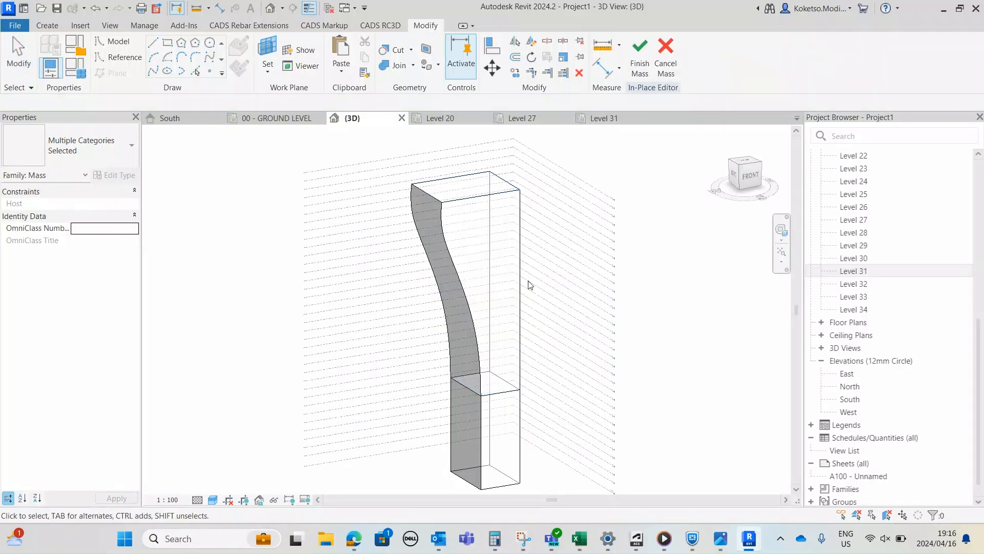
Finish the in-place mass containing both tower forms
{"action": "middle_click_drag", "start_coordinate": [528, 433], "coordinate": [502, 299], "text": "shift"}
{"action": "scroll", "coordinate": [495, 298], "scroll_direction": "down", "scroll_amount": 2}
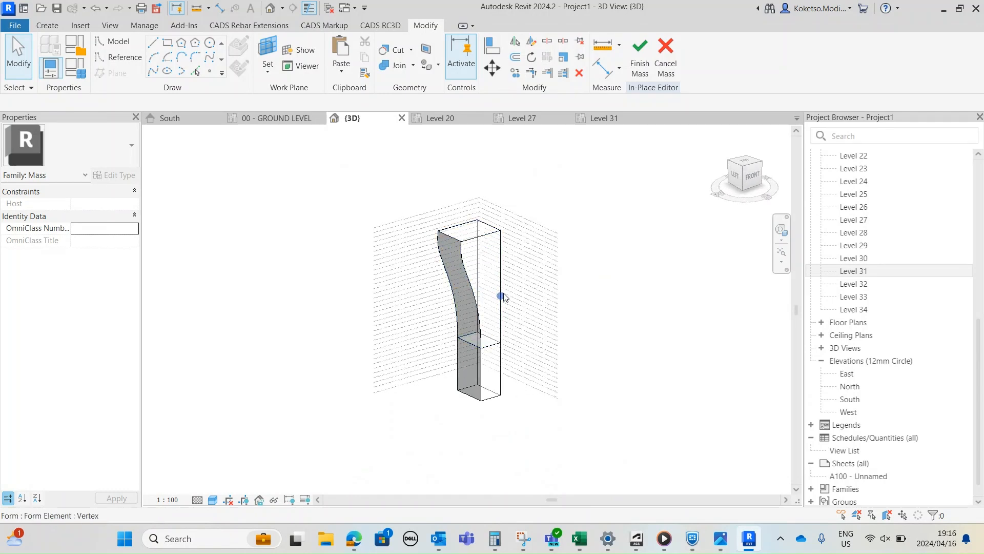
{"action": "left_click", "coordinate": [634, 64]}
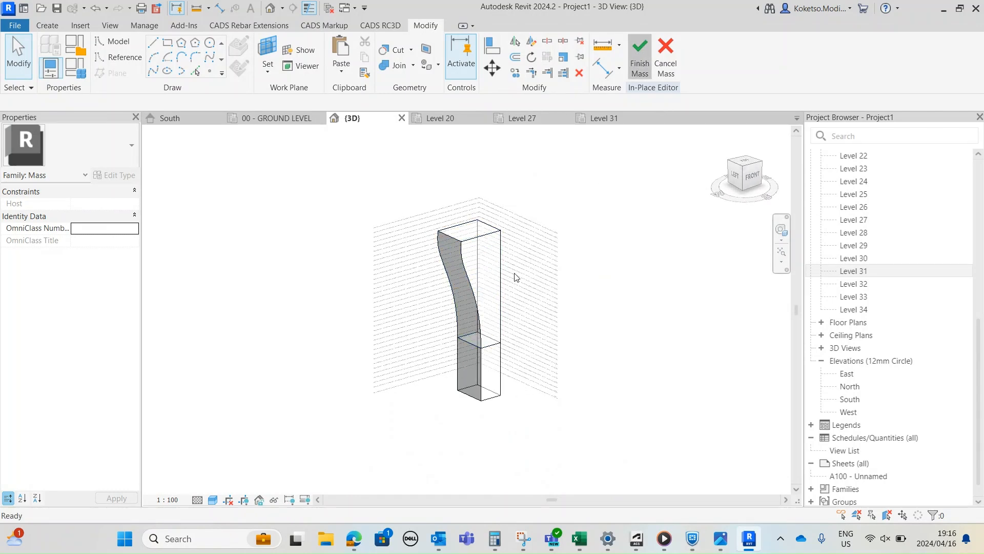
In the South elevation, set the detail level to Fine and the visual style to Shaded
{"action": "left_click", "coordinate": [172, 126]}
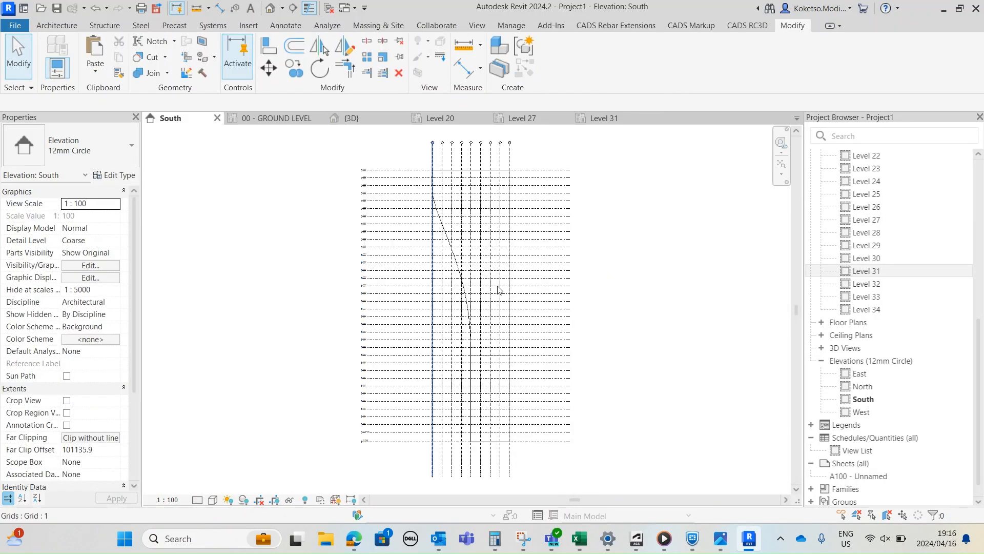
{"action": "scroll", "coordinate": [510, 194], "scroll_direction": "up", "scroll_amount": 4}
{"action": "scroll", "coordinate": [424, 252], "scroll_direction": "down", "scroll_amount": 5}
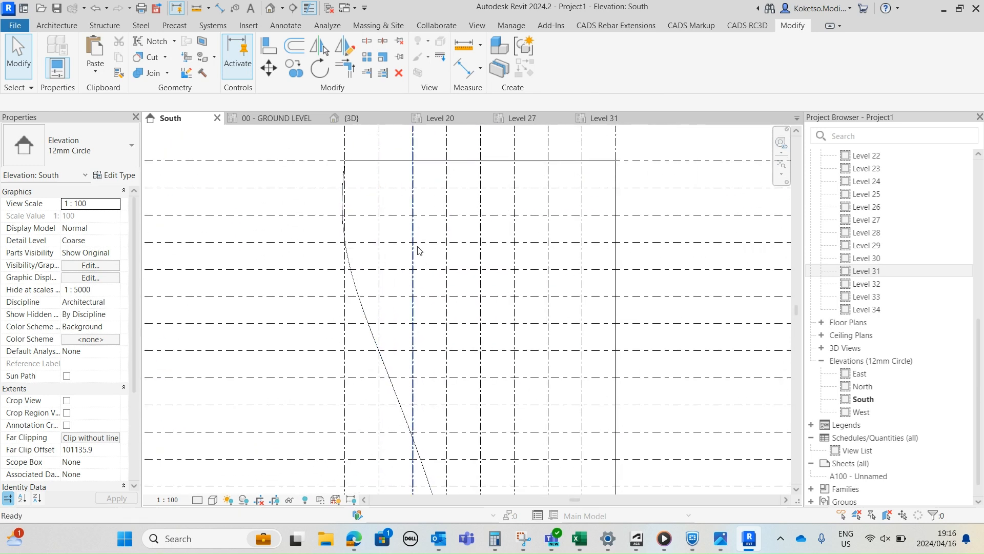
{"action": "left_click", "coordinate": [199, 500]}
{"action": "left_click", "coordinate": [213, 484]}
{"action": "left_click", "coordinate": [213, 500]}
{"action": "left_click", "coordinate": [233, 447]}
{"action": "scroll", "coordinate": [472, 308], "scroll_direction": "up", "scroll_amount": 4}
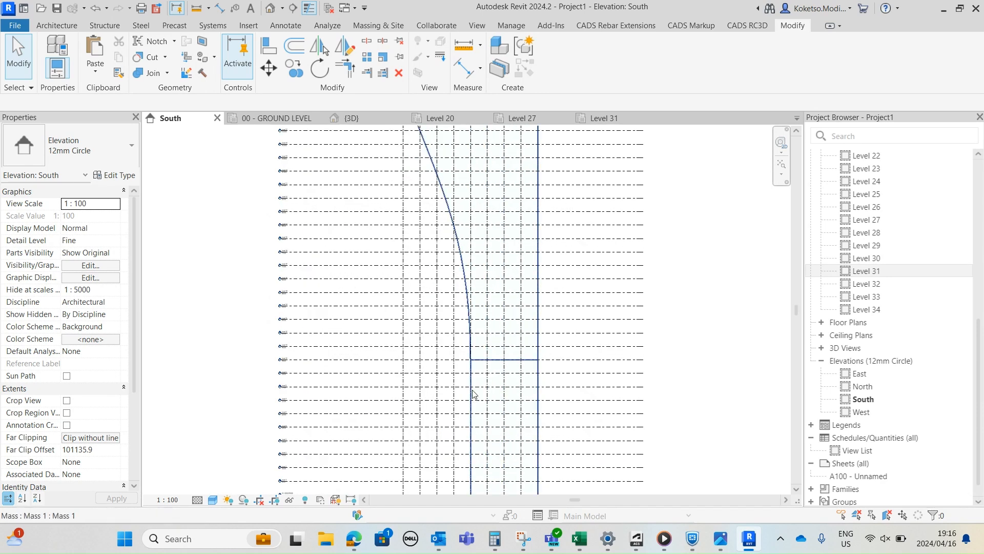
{"action": "scroll", "coordinate": [473, 396], "scroll_direction": "down", "scroll_amount": 4}
Return to the 3D view and close the Level 20, Level 27 and Level 31 plan views
{"action": "left_click", "coordinate": [366, 119]}
{"action": "left_click", "coordinate": [647, 118]}
{"action": "left_click", "coordinate": [566, 119]}
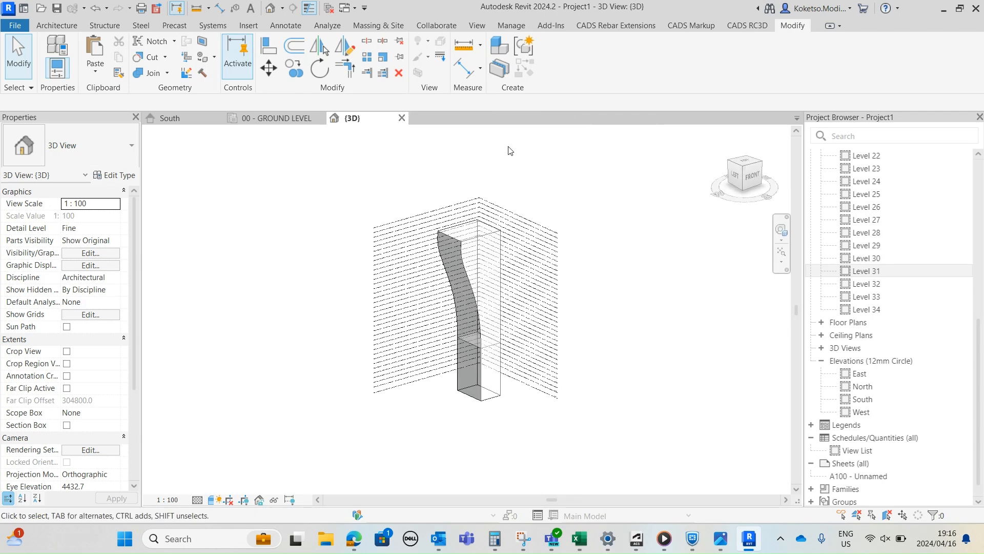
{"action": "scroll", "coordinate": [481, 297], "scroll_direction": "up", "scroll_amount": 3}
{"action": "middle_click_drag", "start_coordinate": [481, 306], "coordinate": [453, 297]}
{"action": "scroll", "coordinate": [451, 281], "scroll_direction": "down", "scroll_amount": 2}
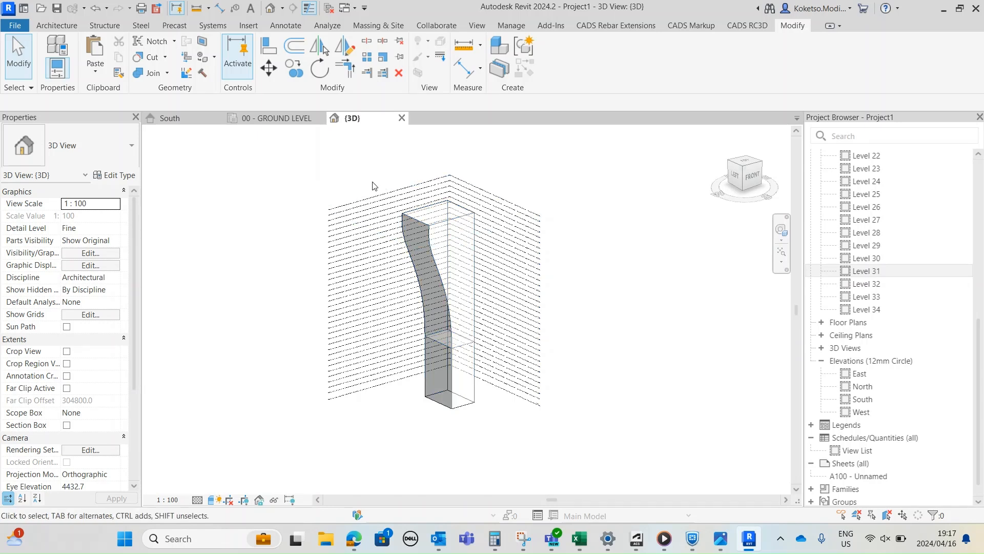
Create mass floors in the tower mass for all levels from 00 - GROUND LEVEL to Level 34
{"action": "left_click", "coordinate": [377, 26]}
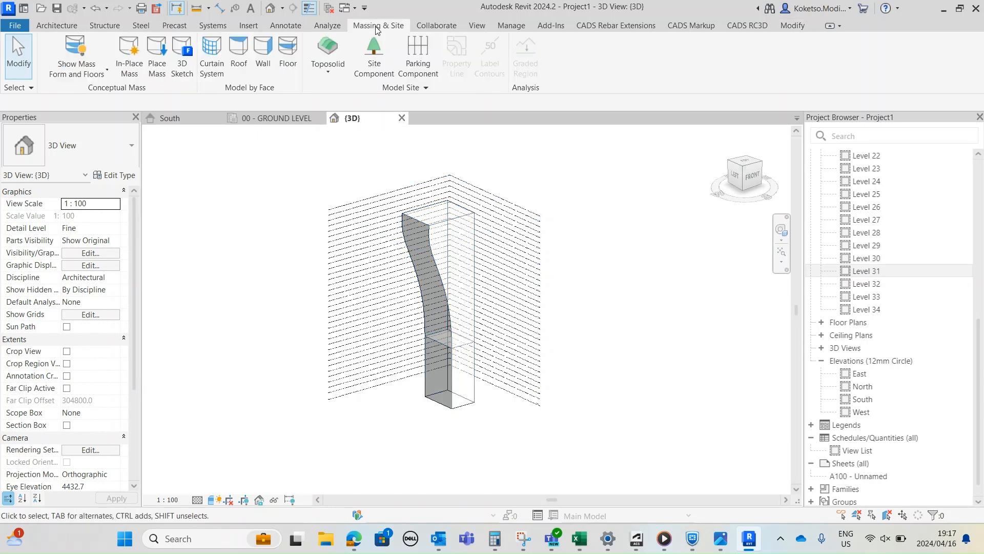
{"action": "left_click", "coordinate": [451, 222]}
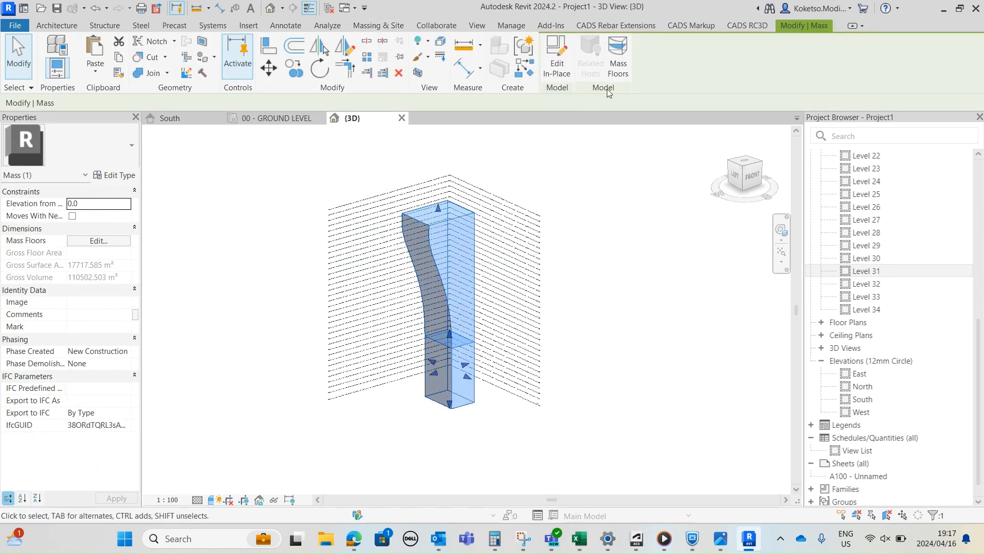
{"action": "left_click", "coordinate": [619, 58]}
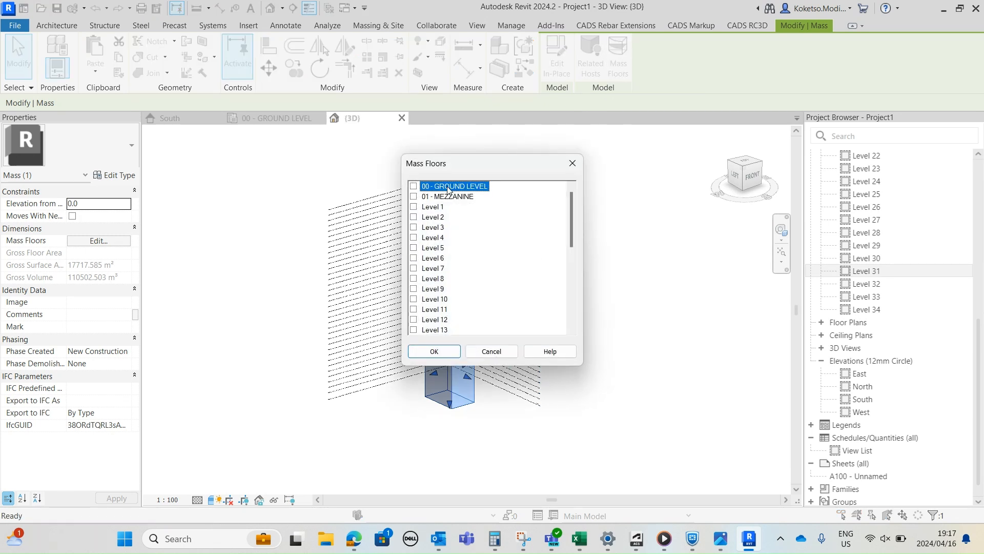
{"action": "left_click_drag", "start_coordinate": [572, 213], "coordinate": [561, 317]}
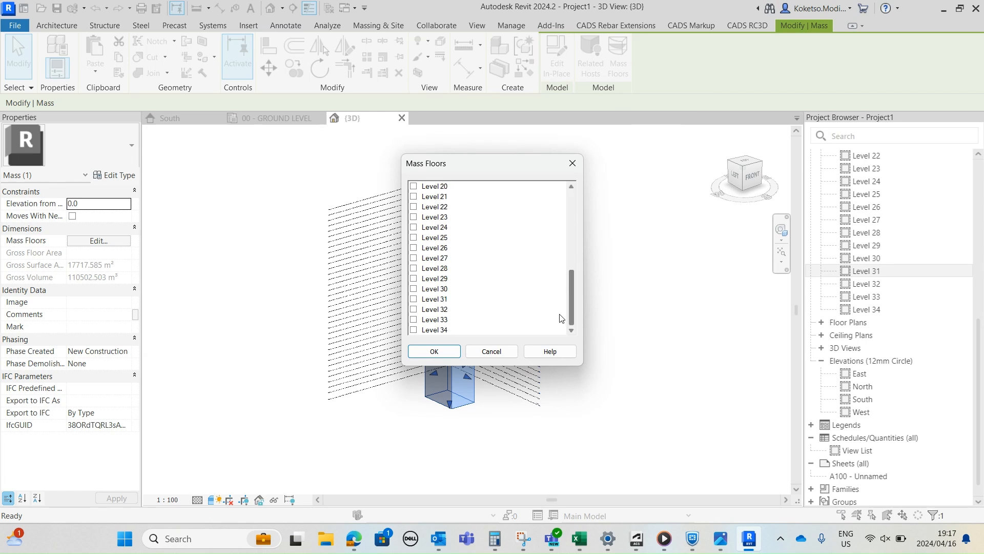
{"action": "left_click", "coordinate": [437, 330], "text": "shift"}
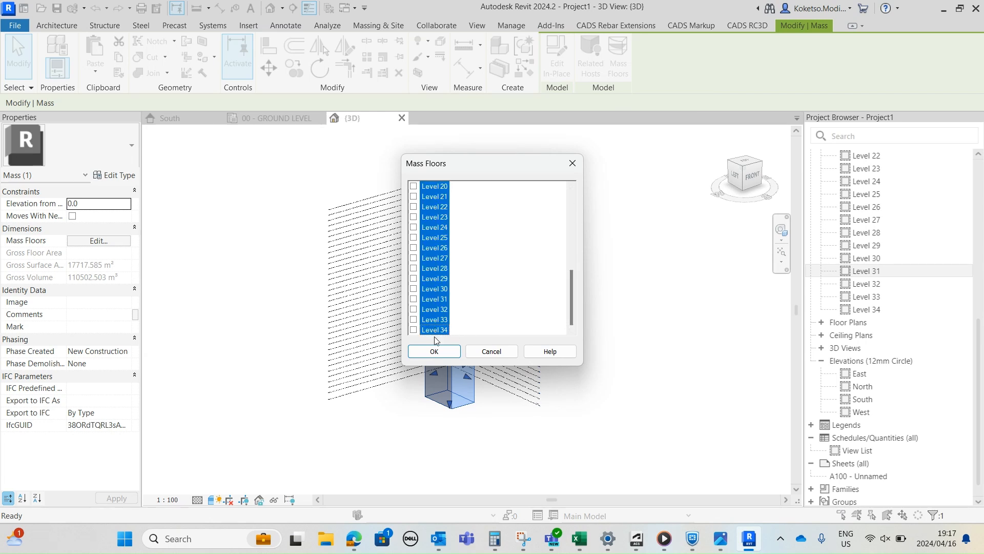
{"action": "left_click", "coordinate": [435, 352]}
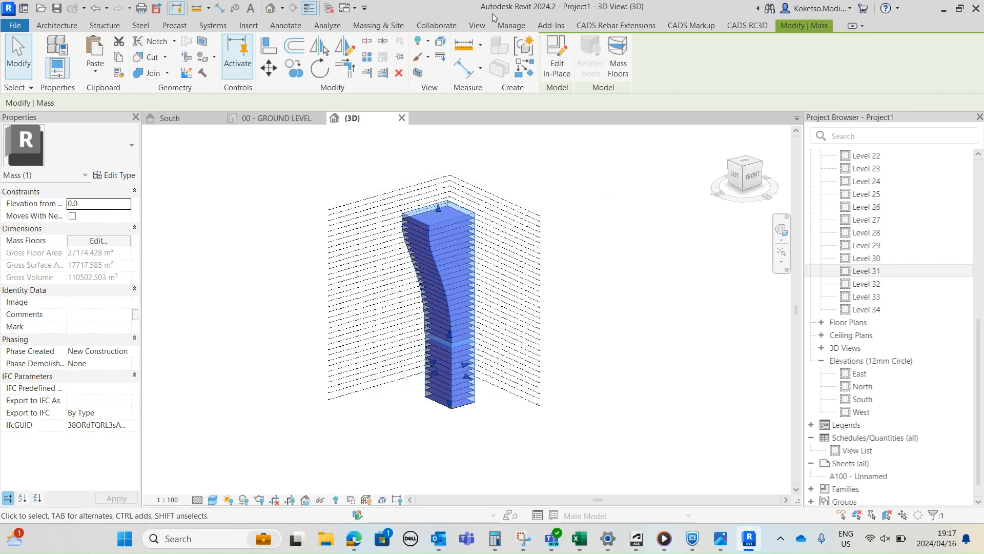
Start the Floor by Face command and select all of the tower's mass floors
{"action": "left_click", "coordinate": [362, 28]}
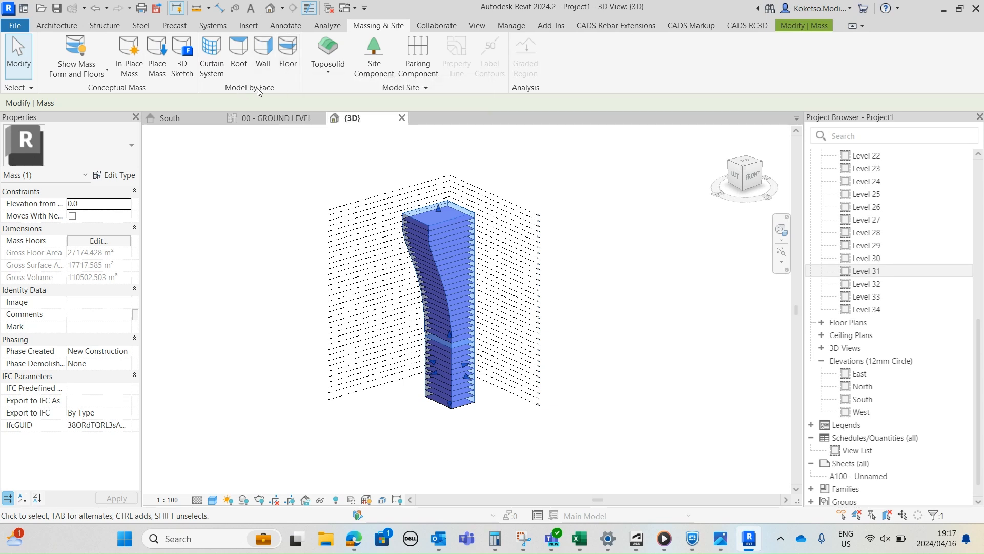
{"action": "left_click", "coordinate": [288, 53]}
{"action": "left_click_drag", "start_coordinate": [530, 421], "coordinate": [276, 155]}
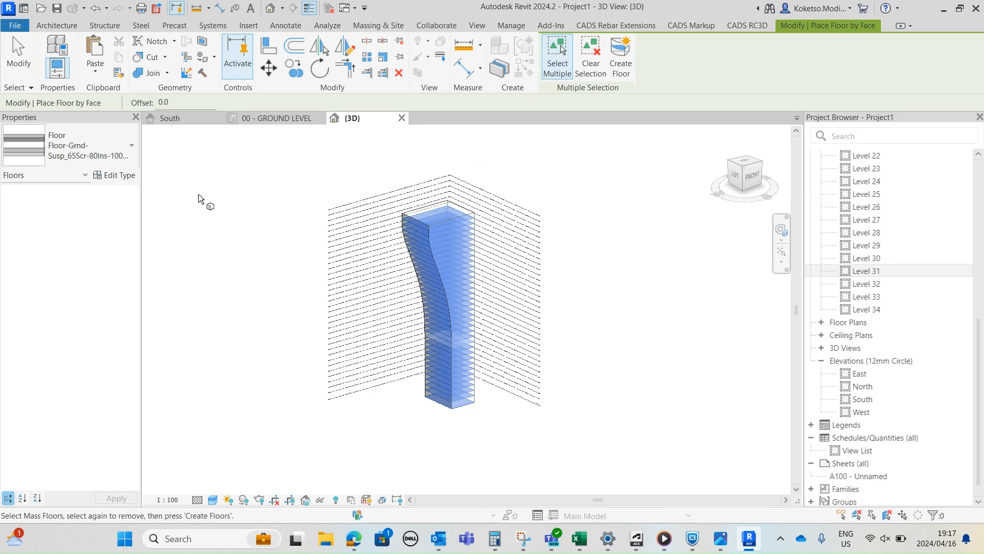
Duplicate the current floor type and name the copy 450 THK SLAB
{"action": "left_click", "coordinate": [113, 175]}
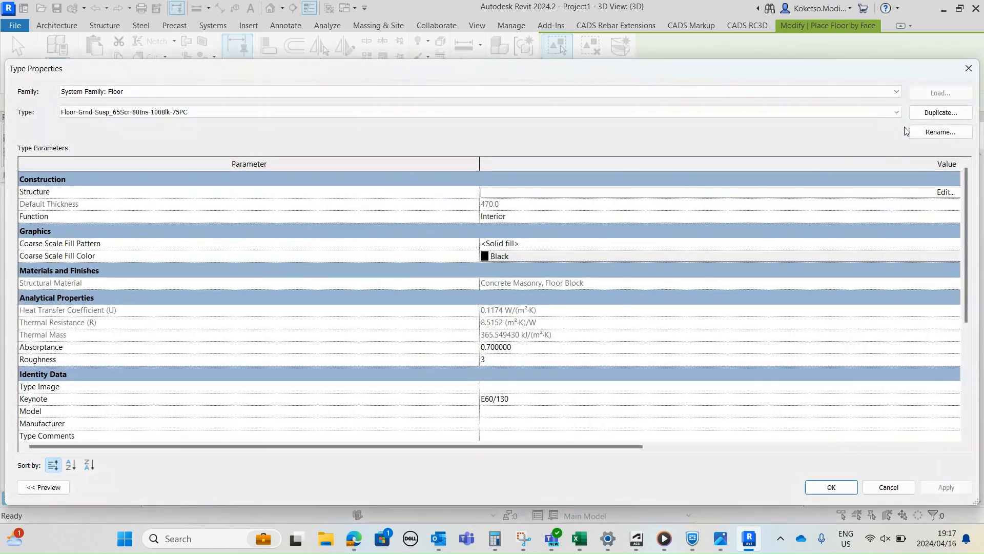
{"action": "left_click", "coordinate": [923, 115]}
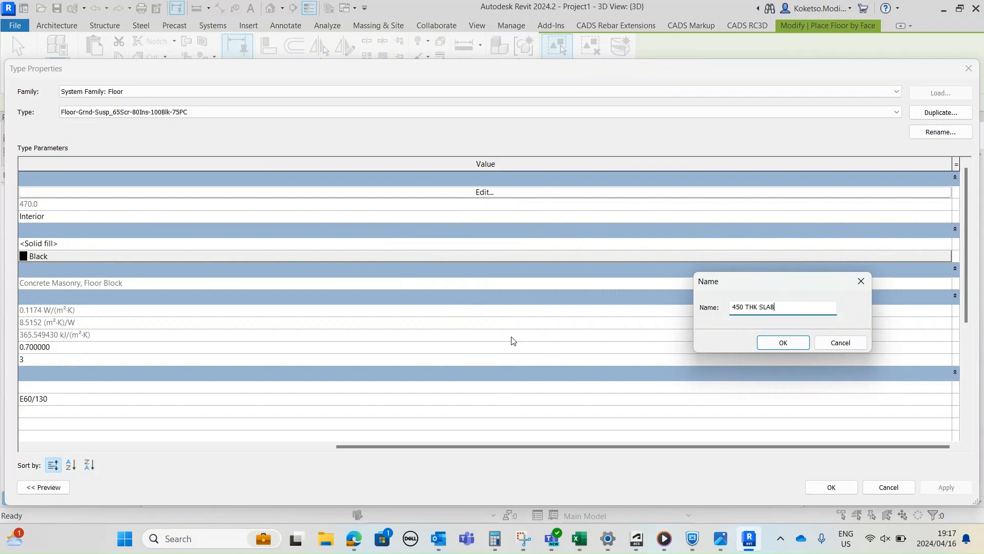
{"action": "left_click", "coordinate": [784, 342]}
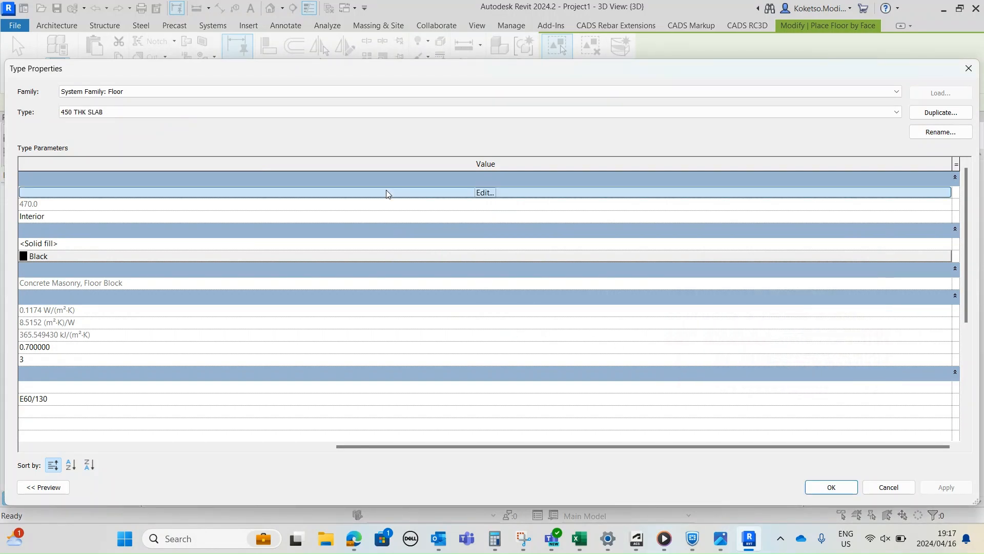
In the new slab type's structure, delete every layer above the core and the Concrete Masonry, Floor Block layer
{"action": "left_click", "coordinate": [387, 192]}
{"action": "left_click", "coordinate": [161, 179]}
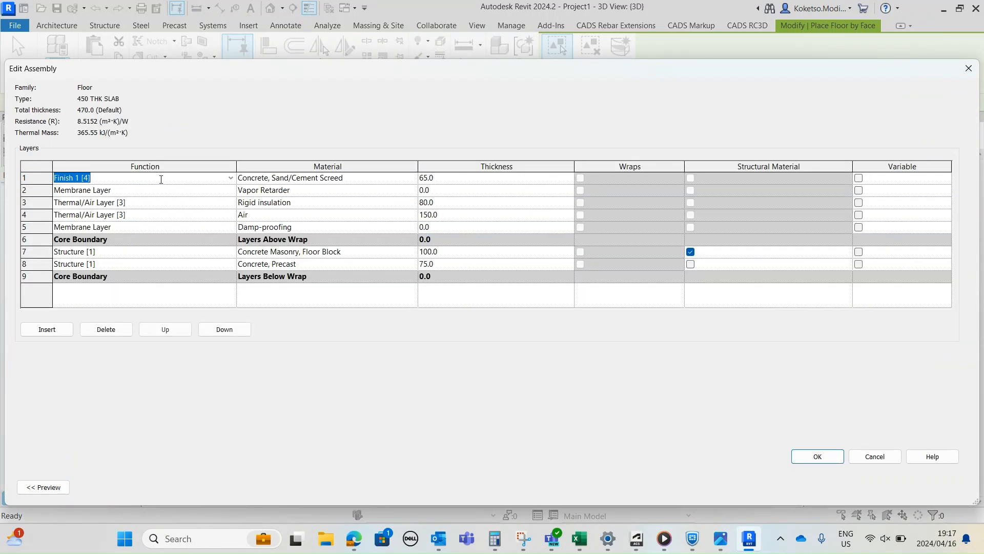
{"action": "left_click", "coordinate": [122, 331]}
{"action": "left_click", "coordinate": [122, 331]}
{"action": "left_click", "coordinate": [122, 330]}
{"action": "left_click", "coordinate": [122, 330]}
{"action": "left_click", "coordinate": [122, 331]}
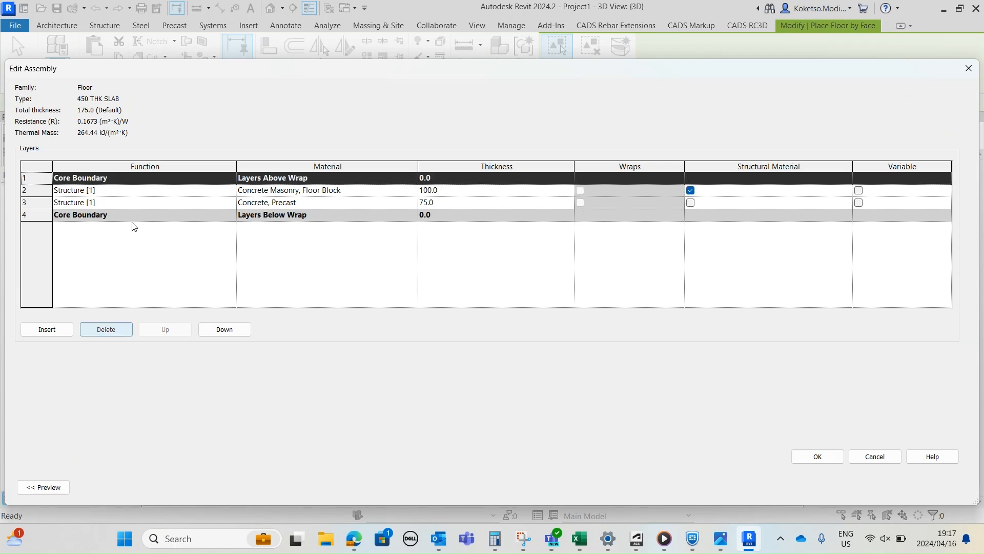
{"action": "left_click", "coordinate": [127, 188]}
{"action": "left_click", "coordinate": [117, 331]}
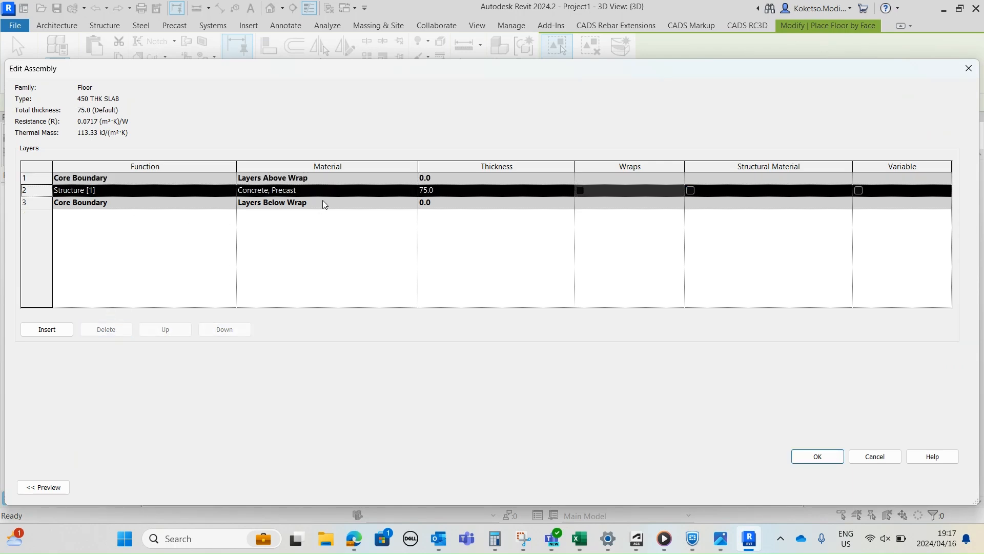
Set the remaining structure layer to Concrete, Cast-in-Place gray with a thickness of 450, and apply the type changes
{"action": "left_click", "coordinate": [413, 192]}
{"action": "left_click", "coordinate": [413, 190]}
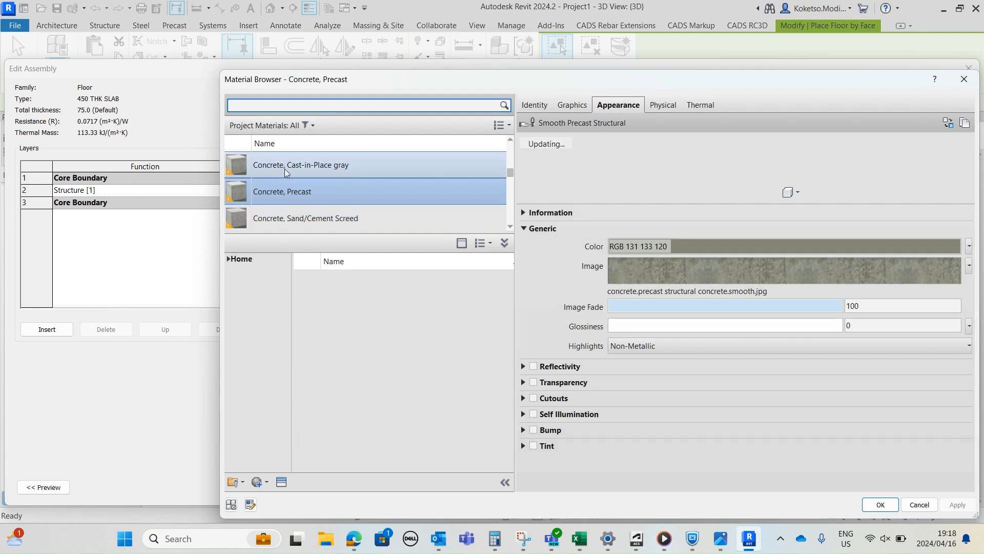
{"action": "left_click", "coordinate": [334, 174]}
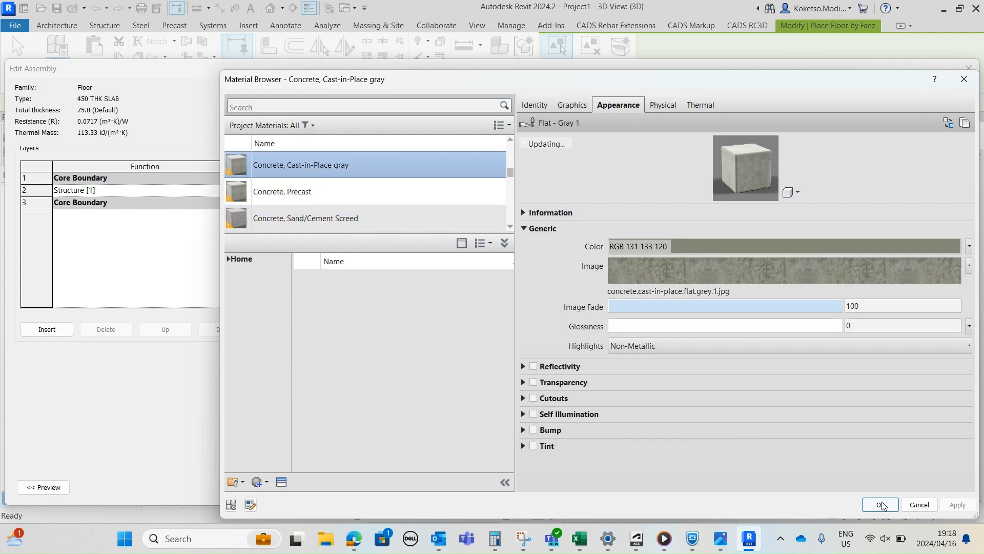
{"action": "left_click", "coordinate": [880, 504]}
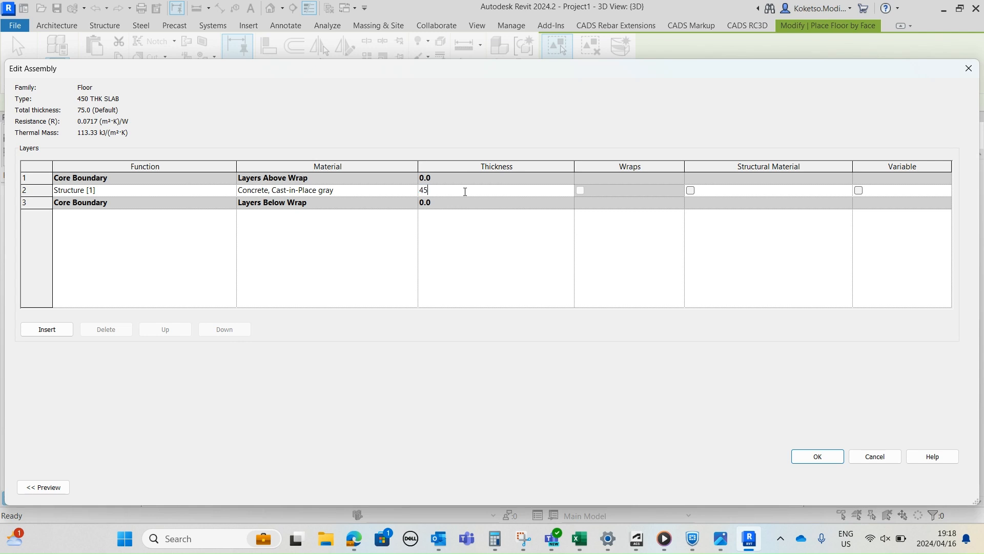
{"action": "left_click", "coordinate": [827, 462]}
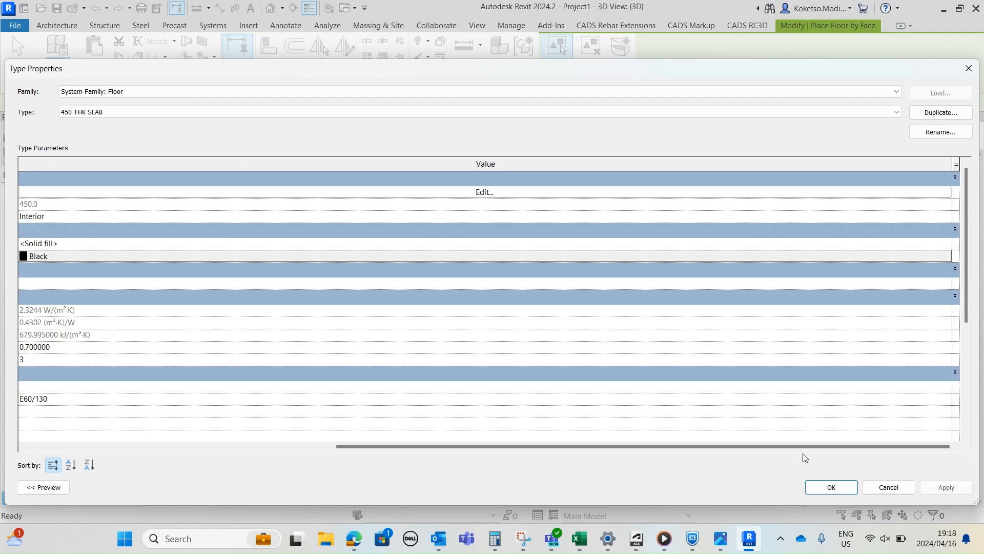
{"action": "left_click", "coordinate": [946, 487]}
{"action": "left_click", "coordinate": [831, 487]}
Create the 450 THK SLAB floors on the selected mass floors and leave the command
{"action": "left_click", "coordinate": [466, 347]}
{"action": "left_click", "coordinate": [623, 72]}
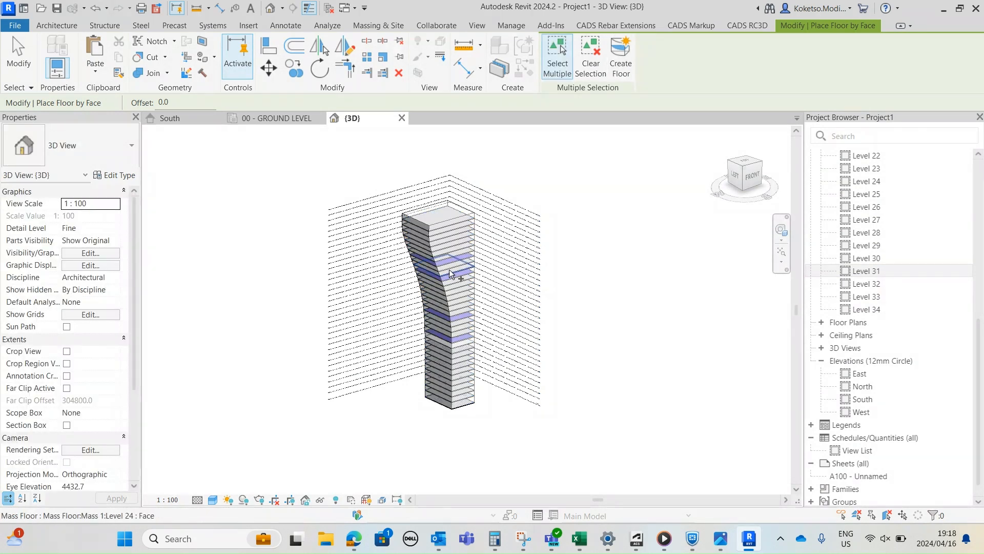
{"action": "key", "text": "Escape"}
Select the whole model, filter the selection down to the Mass and Mass Floor categories, and delete those elements
{"action": "scroll", "coordinate": [441, 223], "scroll_direction": "up", "scroll_amount": 1}
{"action": "middle_click_drag", "start_coordinate": [571, 285], "coordinate": [570, 288], "text": "shift"}
{"action": "left_click_drag", "start_coordinate": [708, 460], "coordinate": [301, 99]}
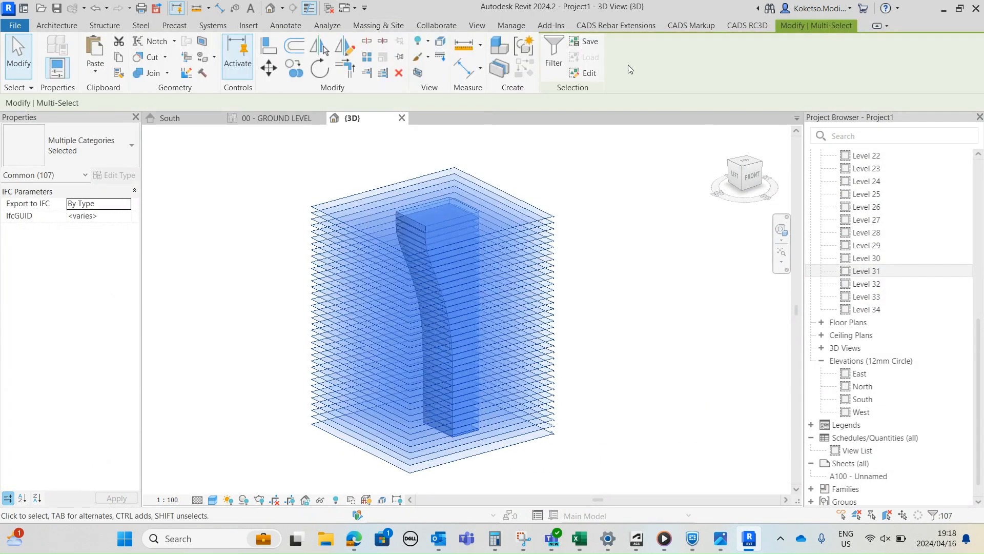
{"action": "left_click", "coordinate": [554, 59]}
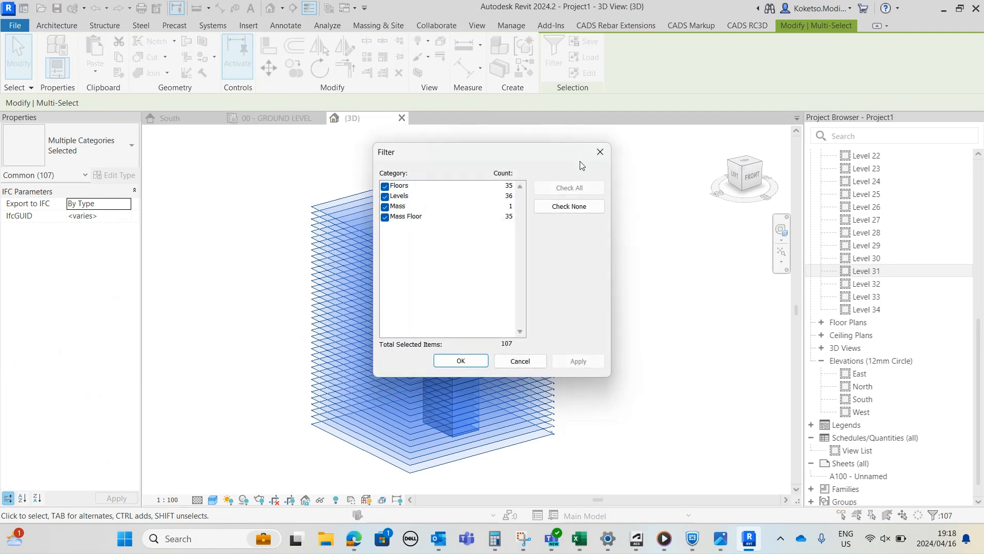
{"action": "left_click", "coordinate": [556, 208]}
{"action": "left_click", "coordinate": [385, 217]}
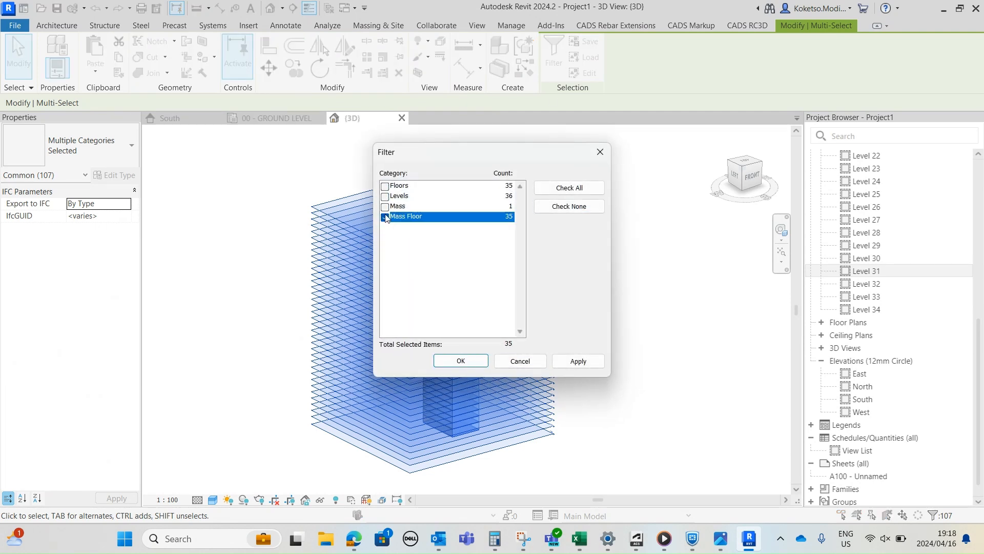
{"action": "left_click", "coordinate": [385, 207]}
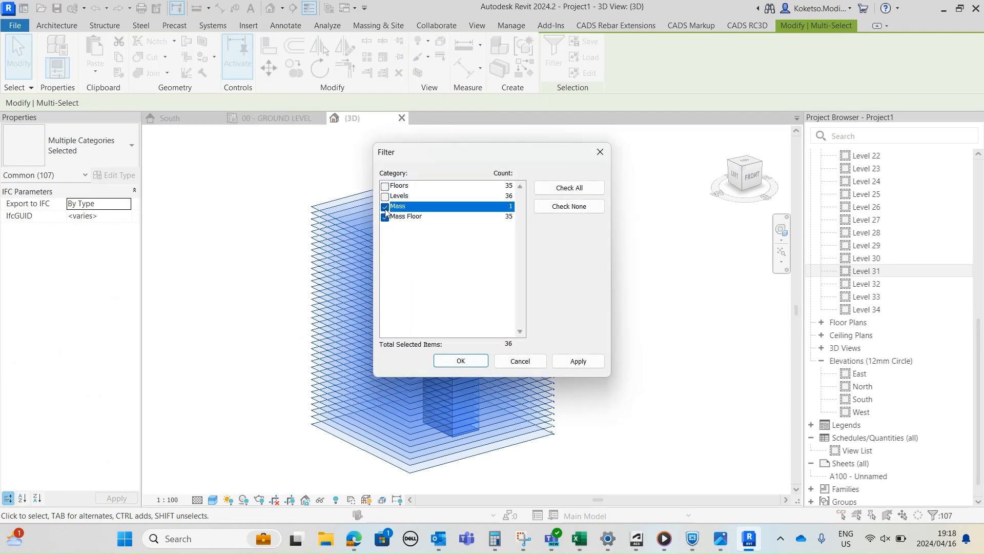
{"action": "left_click", "coordinate": [566, 362]}
{"action": "left_click", "coordinate": [458, 361]}
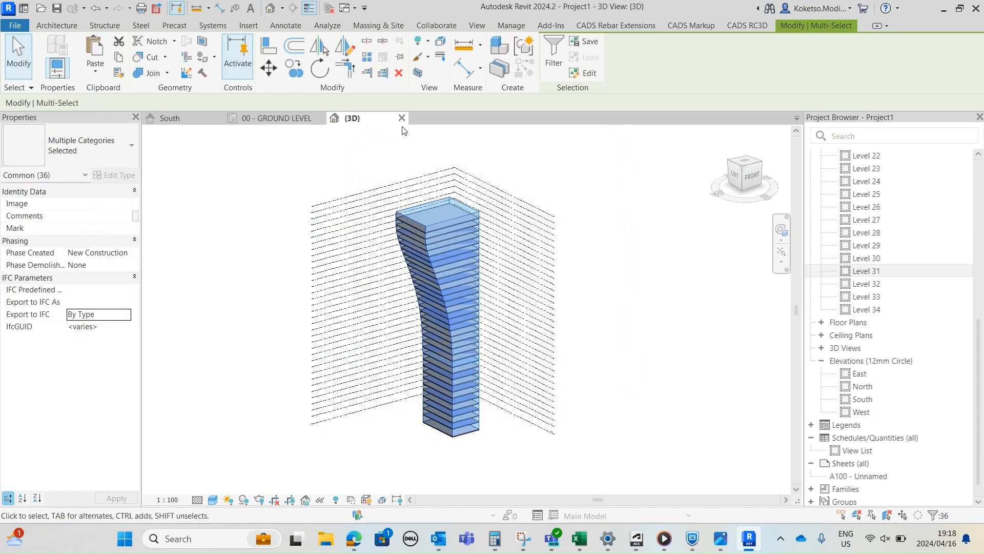
{"action": "left_click", "coordinate": [399, 74]}
{"action": "mouse_move", "coordinate": [578, 402]}
{"action": "middle_mouse_down", "text": "shift"}
{"action": "mouse_move", "coordinate": [498, 304]}
{"action": "mouse_move", "coordinate": [569, 402]}
{"action": "middle_mouse_up", "text": "shift"}
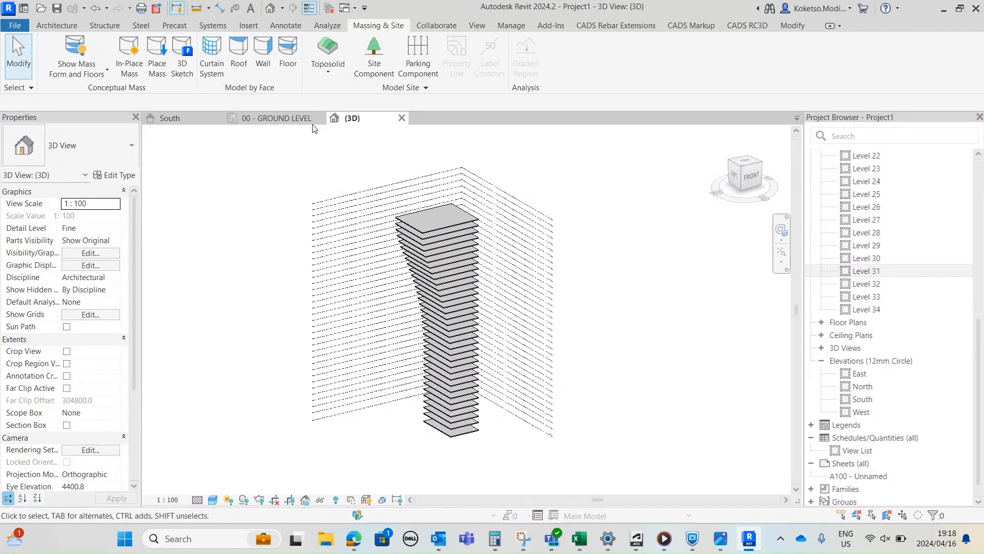
Open the 00 - GROUND LEVEL structural plan and set it to Fine detail level with a shaded visual style
{"action": "left_click", "coordinate": [286, 119]}
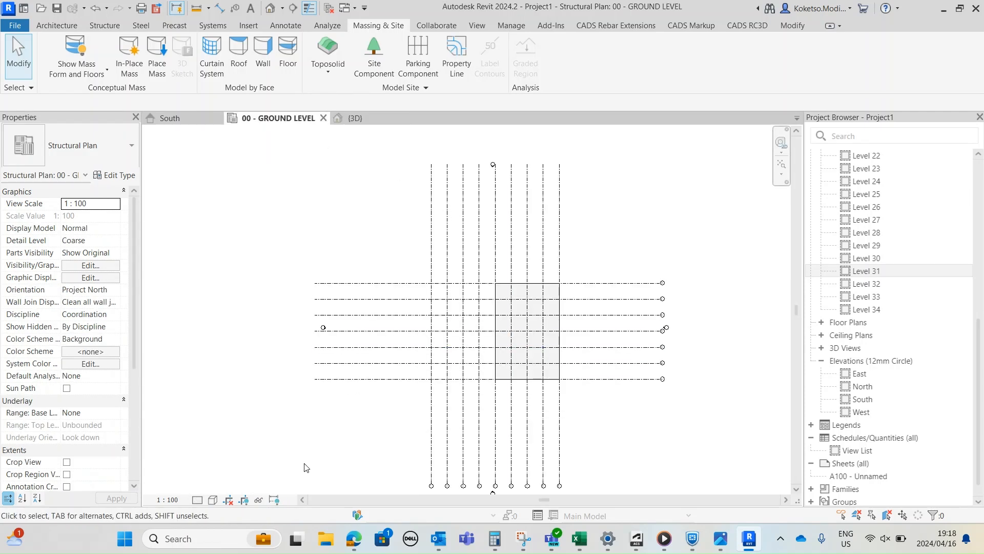
{"action": "left_click", "coordinate": [198, 501]}
{"action": "left_click", "coordinate": [215, 487]}
{"action": "left_click", "coordinate": [213, 500]}
{"action": "left_click", "coordinate": [233, 448]}
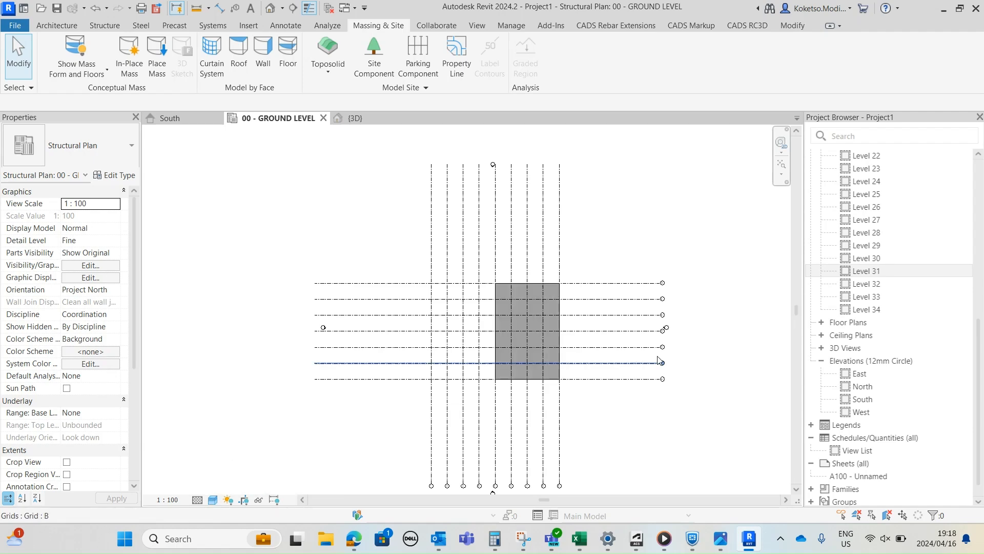
{"action": "scroll", "coordinate": [568, 339], "scroll_direction": "up", "scroll_amount": 3}
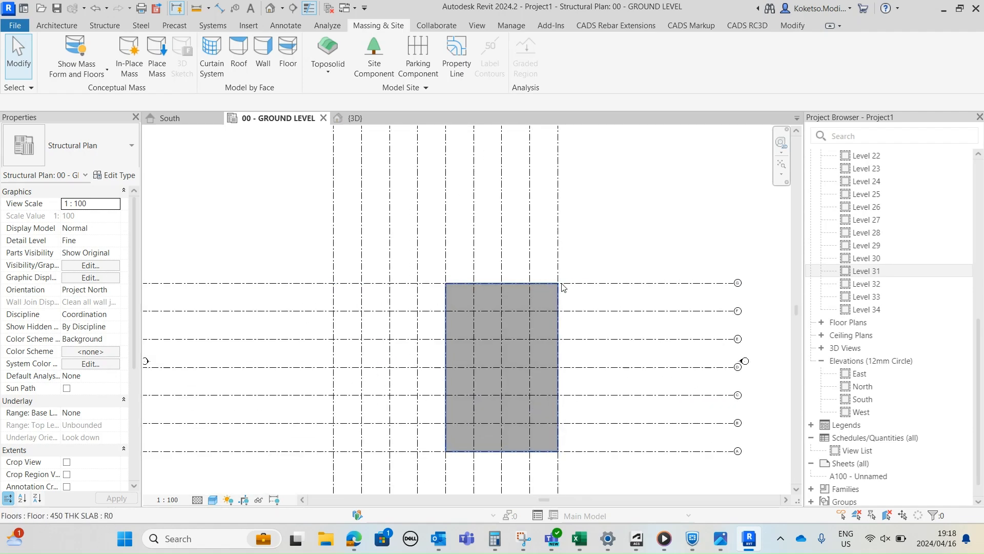
Load the Concrete Rectangular family from the library's Structural Columns, Concrete folder
{"action": "left_click", "coordinate": [247, 26]}
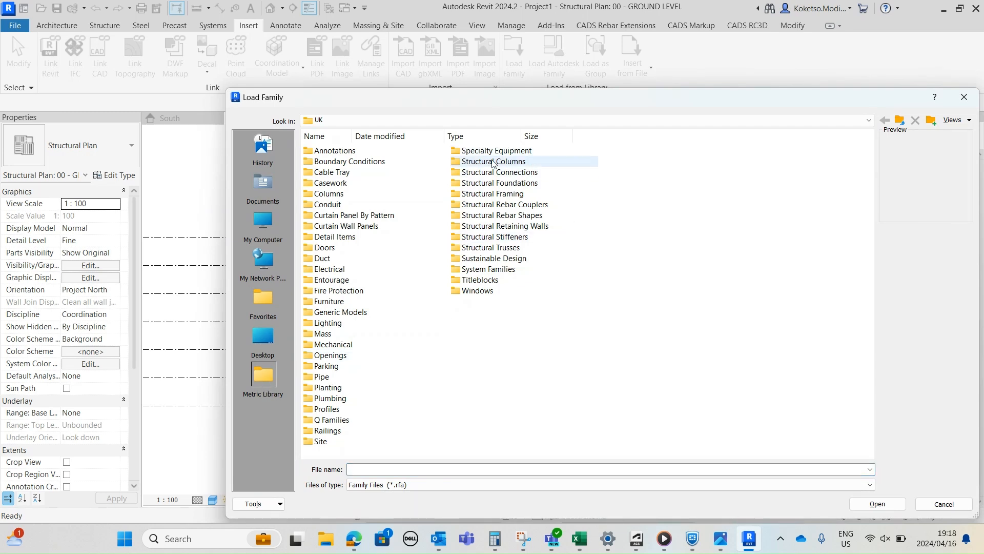
{"action": "double_click", "coordinate": [492, 162]}
{"action": "double_click", "coordinate": [333, 150]}
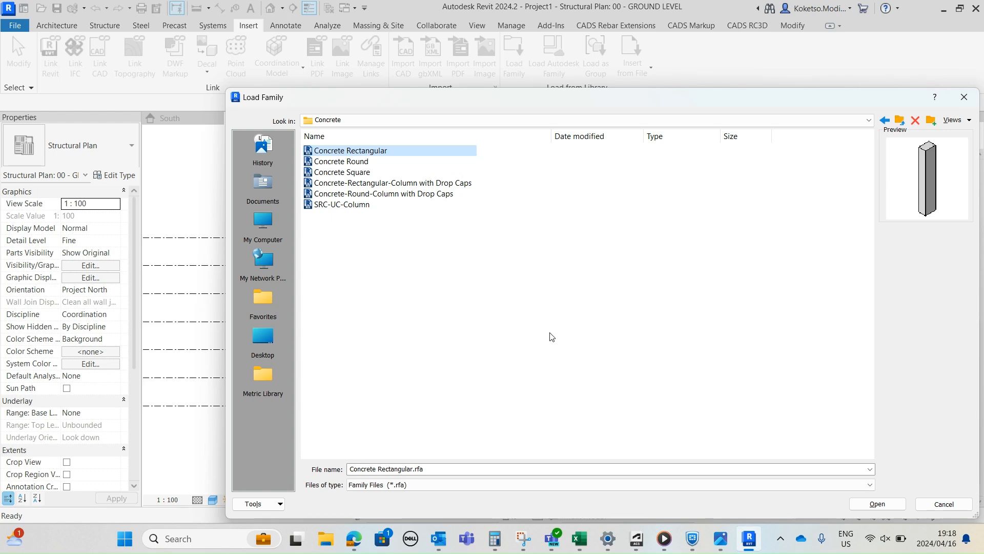
{"action": "left_click", "coordinate": [872, 504]}
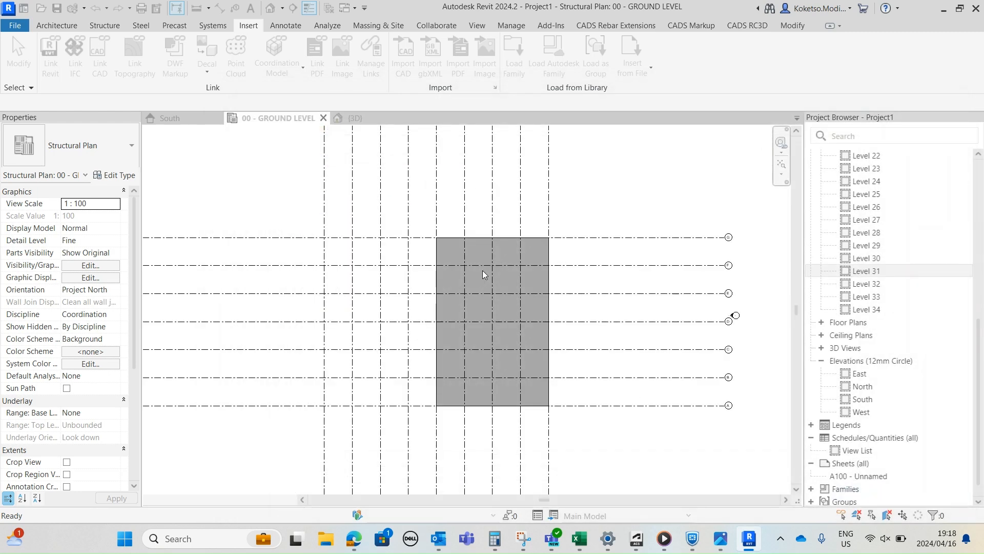
Set up a Concrete Rectangular 600 x 750mm structural column with its height reaching level 01 - MEZZANINE
{"action": "left_click", "coordinate": [105, 26]}
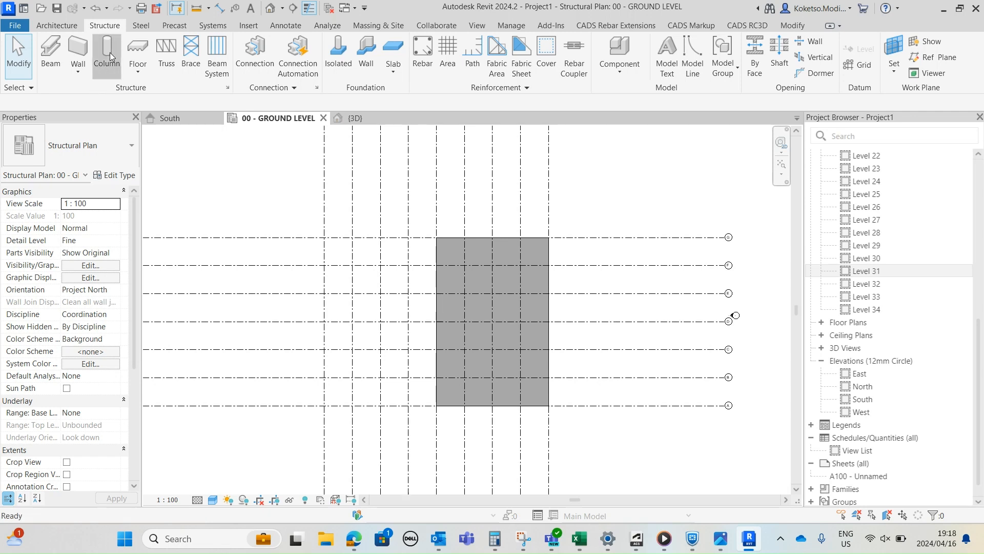
{"action": "left_click", "coordinate": [110, 52]}
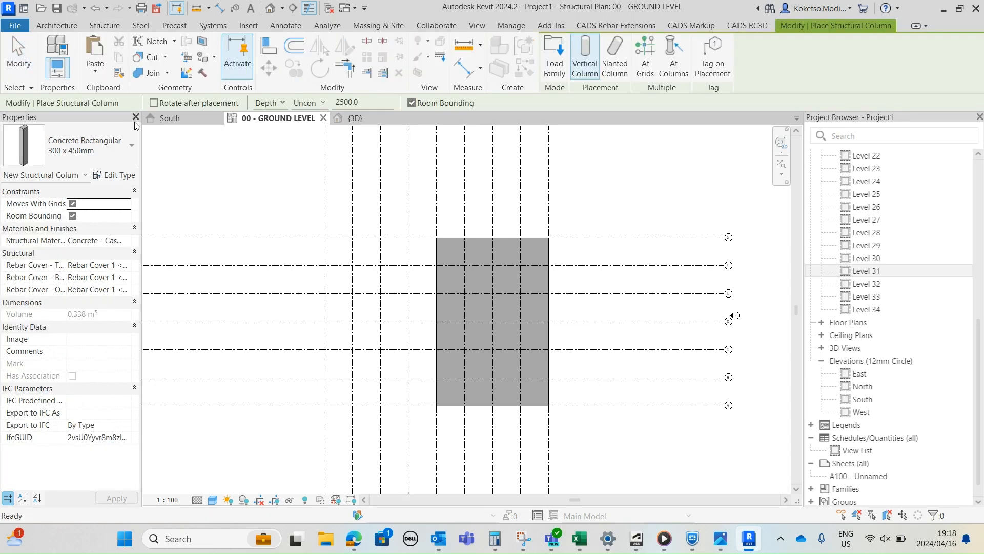
{"action": "left_click", "coordinate": [71, 147]}
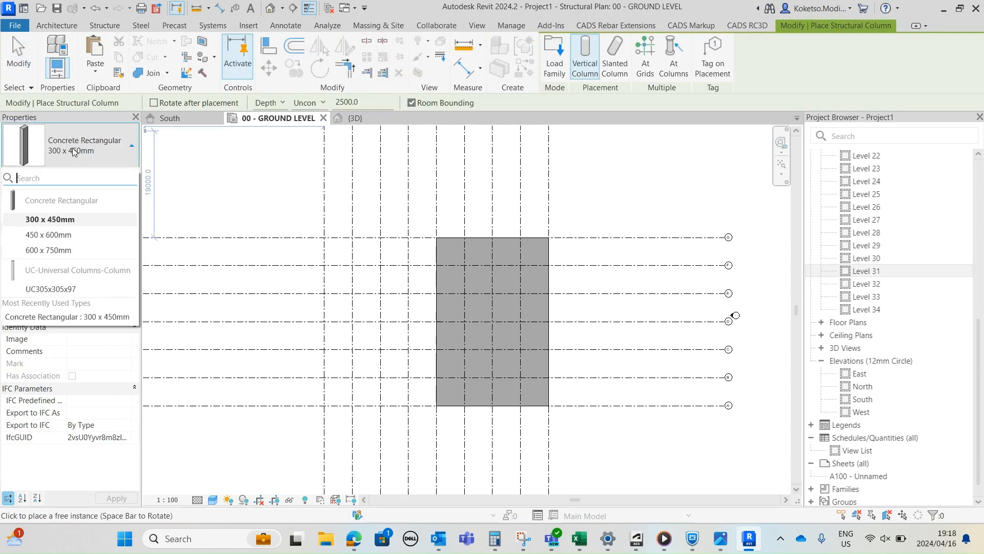
{"action": "left_click", "coordinate": [43, 251]}
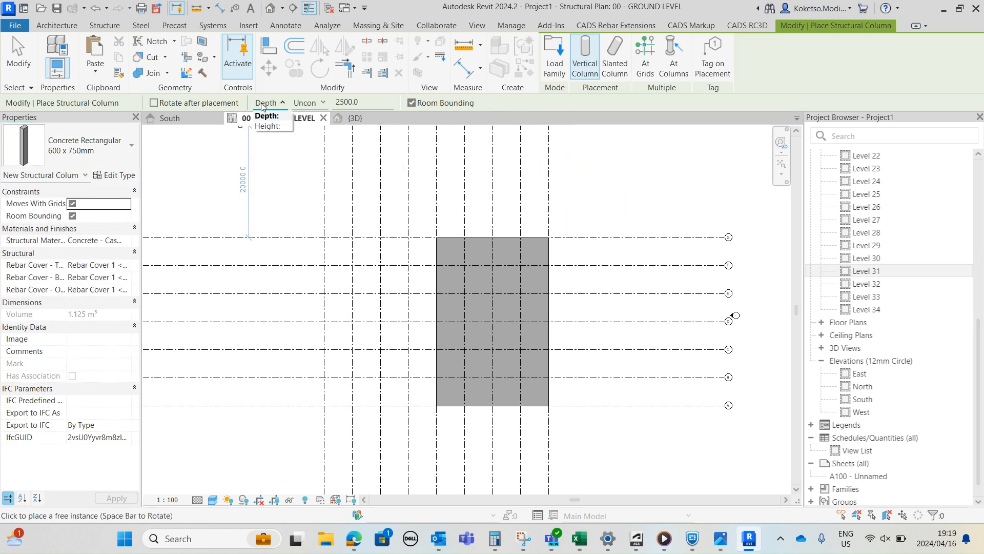
{"action": "left_click", "coordinate": [267, 126]}
{"action": "left_click", "coordinate": [308, 102]}
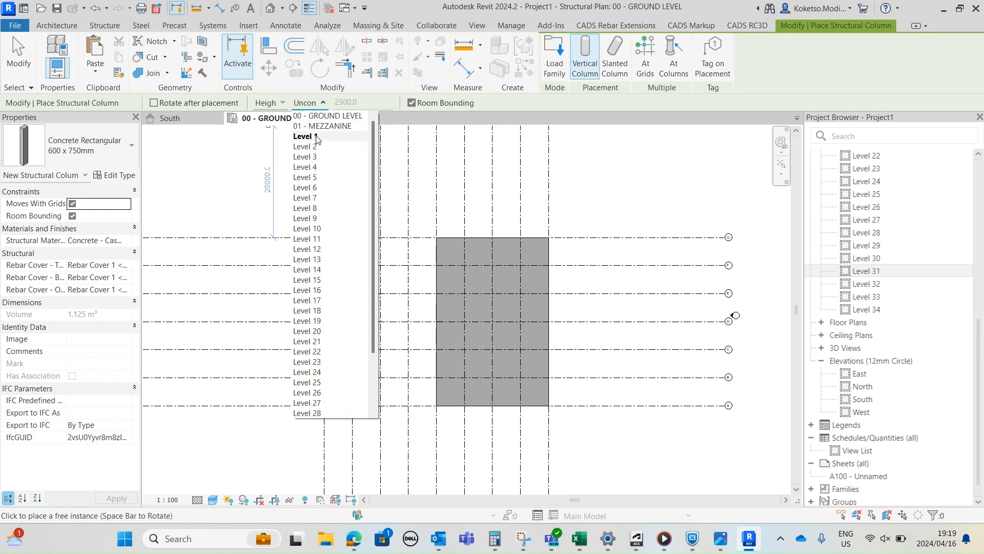
{"action": "left_click", "coordinate": [322, 126]}
Place one vertical column just inside the slab corner at grids A and 9, and leave the command
{"action": "scroll", "coordinate": [514, 395], "scroll_direction": "up", "scroll_amount": 8}
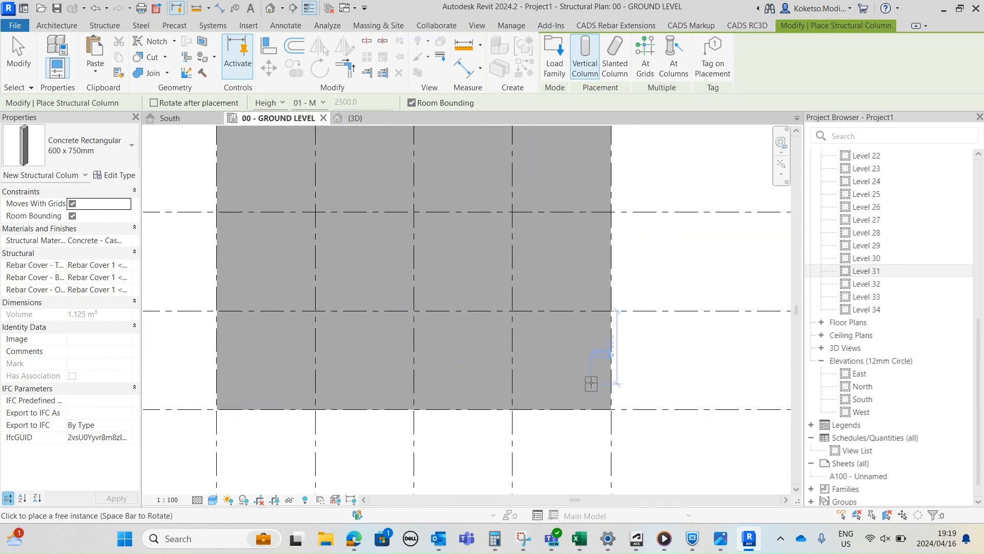
{"action": "scroll", "coordinate": [585, 408], "scroll_direction": "down", "scroll_amount": 8}
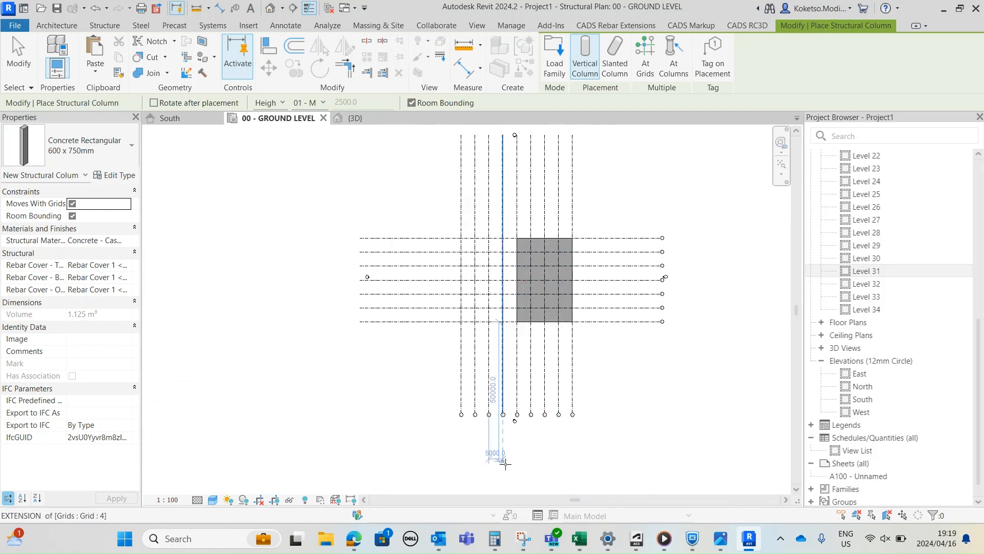
{"action": "scroll", "coordinate": [562, 317], "scroll_direction": "up", "scroll_amount": 8}
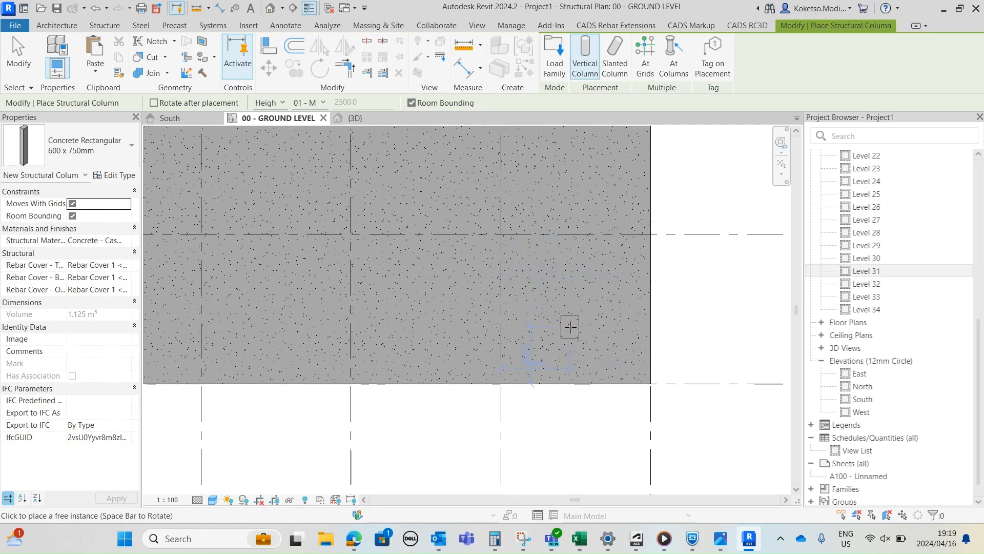
{"action": "scroll", "coordinate": [571, 326], "scroll_direction": "up", "scroll_amount": 3}
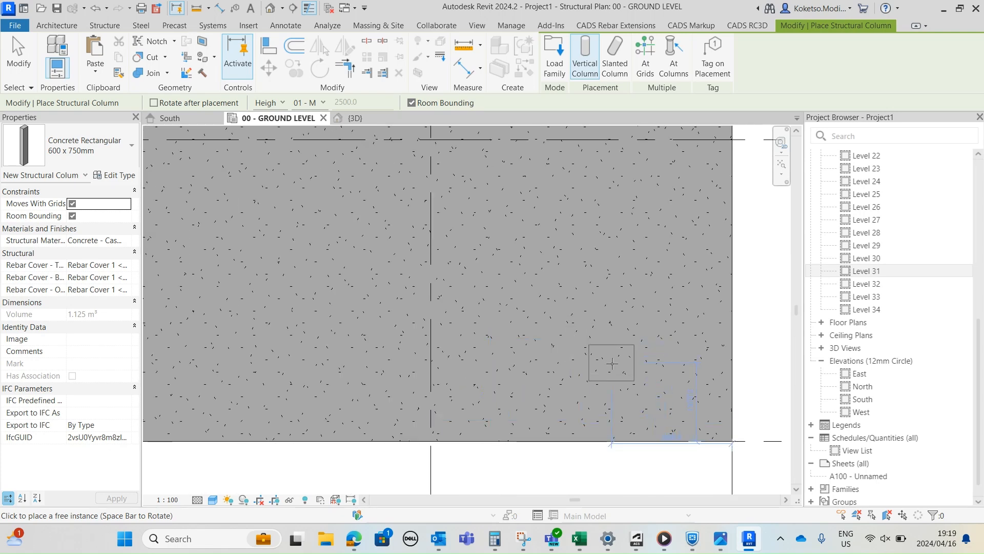
{"action": "middle_click_drag", "start_coordinate": [651, 401], "coordinate": [634, 391]}
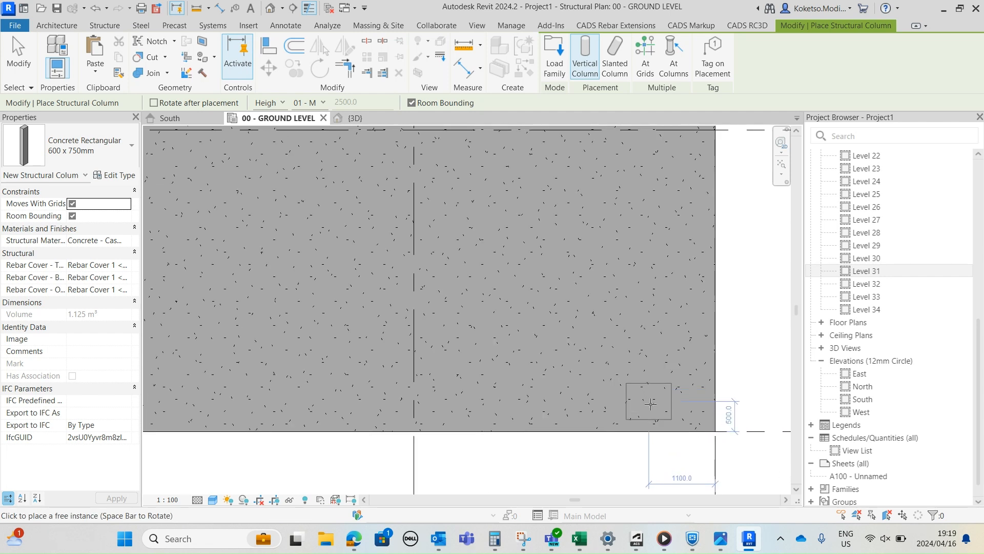
{"action": "scroll", "coordinate": [656, 392], "scroll_direction": "up", "scroll_amount": 3}
{"action": "left_click", "coordinate": [670, 391]}
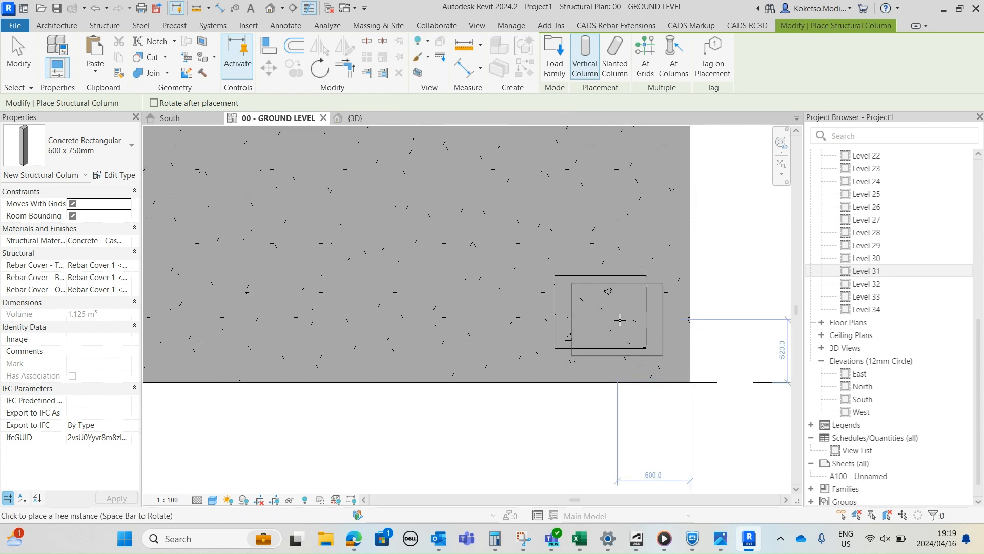
{"action": "key", "text": "Escape"}
{"action": "key", "text": "Escape"}
Align the column's two outer faces with the slab edges meeting at the A-9 corner
{"action": "key", "text": "a"}
{"action": "key", "text": "l"}
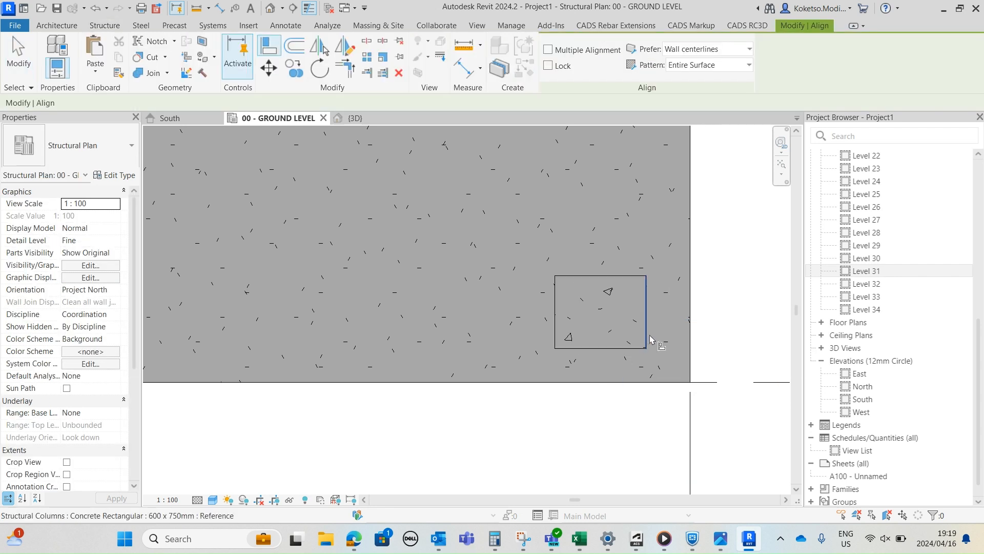
{"action": "left_click", "coordinate": [693, 323]}
{"action": "left_click", "coordinate": [647, 327]}
{"action": "left_click", "coordinate": [656, 382]}
{"action": "left_click", "coordinate": [654, 349]}
{"action": "key", "text": "Escape"}
{"action": "key", "text": "Escape"}
Copy the A-9 corner column along grid 9 onto grids B, C and D, and delete the D-9 copy
{"action": "left_click", "coordinate": [625, 313]}
{"action": "scroll", "coordinate": [713, 348], "scroll_direction": "down", "scroll_amount": 5}
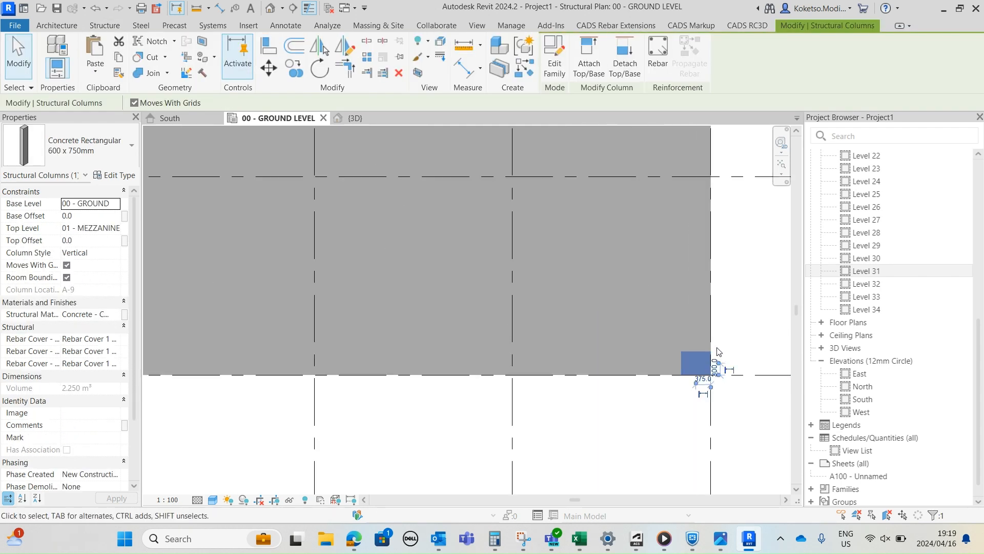
{"action": "scroll", "coordinate": [709, 343], "scroll_direction": "up", "scroll_amount": 3}
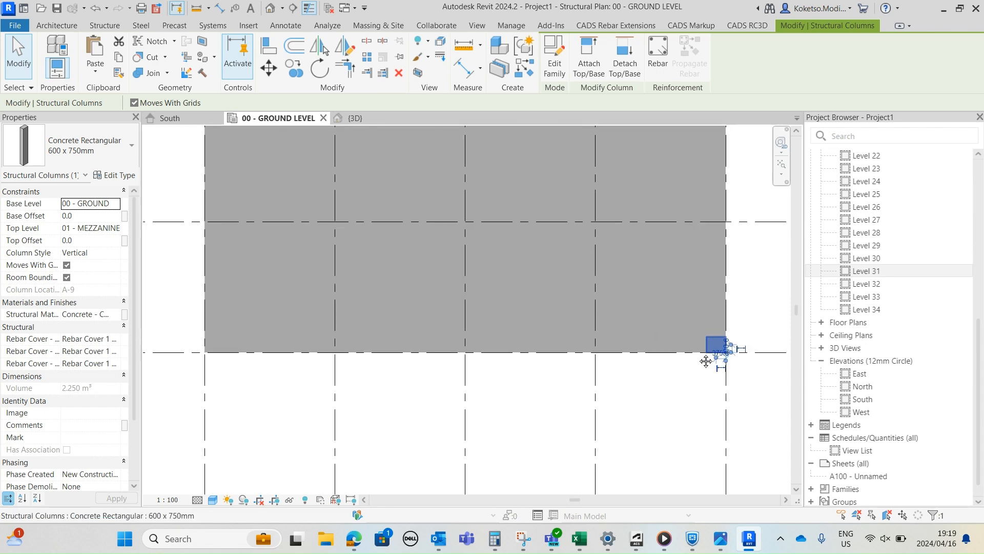
{"action": "left_click", "coordinate": [295, 72]}
{"action": "scroll", "coordinate": [743, 331], "scroll_direction": "up", "scroll_amount": 4}
{"action": "left_click", "coordinate": [667, 327]}
{"action": "scroll", "coordinate": [656, 369], "scroll_direction": "down", "scroll_amount": 3}
{"action": "scroll", "coordinate": [639, 301], "scroll_direction": "down", "scroll_amount": 2}
{"action": "left_click", "coordinate": [627, 370]}
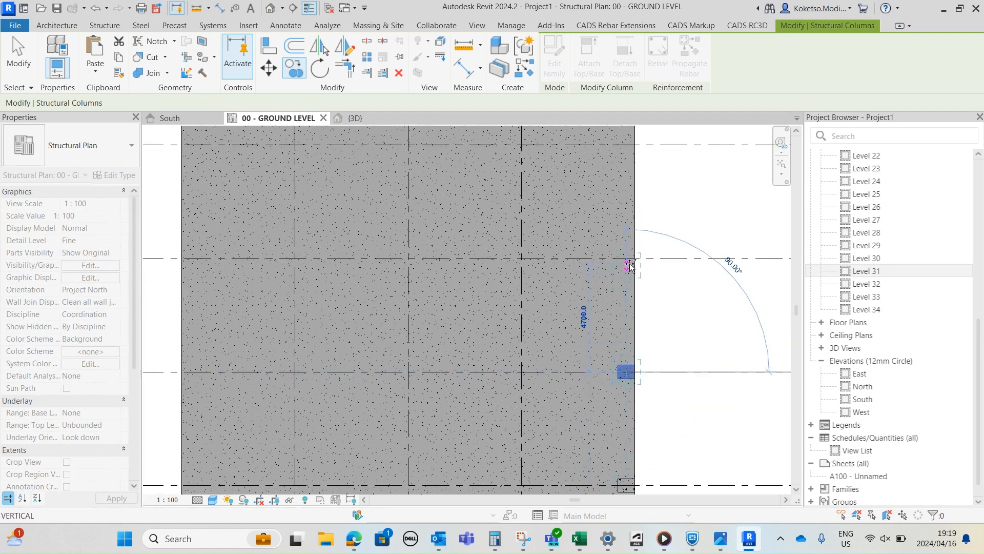
{"action": "left_click", "coordinate": [629, 259]}
{"action": "scroll", "coordinate": [629, 240], "scroll_direction": "up", "scroll_amount": 2}
{"action": "key", "text": "Escape"}
{"action": "key", "text": "Escape"}
{"action": "left_click", "coordinate": [626, 274]}
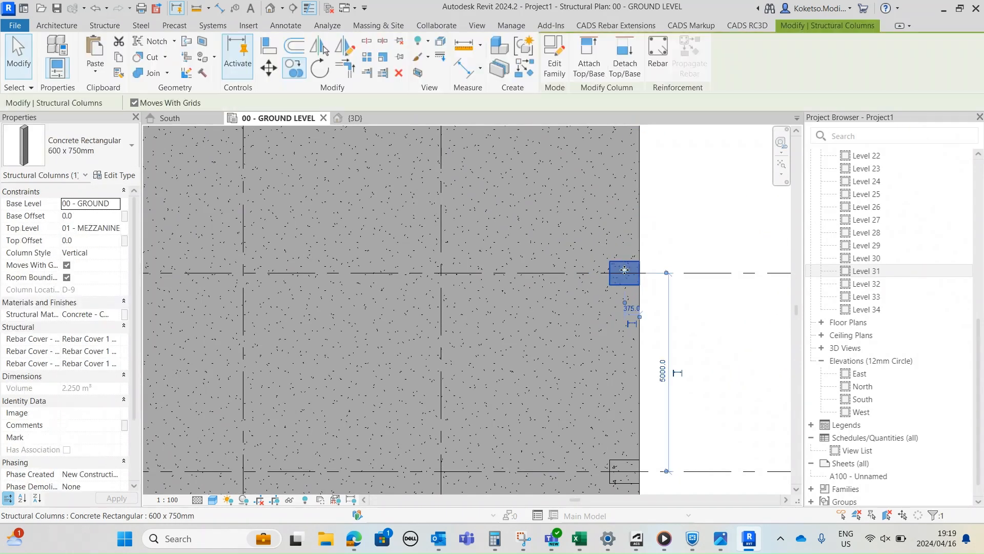
{"action": "key", "text": "Delete"}
Make multiple copies of the C-9 column along grid 9 onto grids D, E, F and G
{"action": "left_click", "coordinate": [626, 470]}
{"action": "middle_click_drag", "start_coordinate": [626, 470], "coordinate": [605, 382]}
{"action": "scroll", "coordinate": [605, 382], "scroll_direction": "up", "scroll_amount": 3}
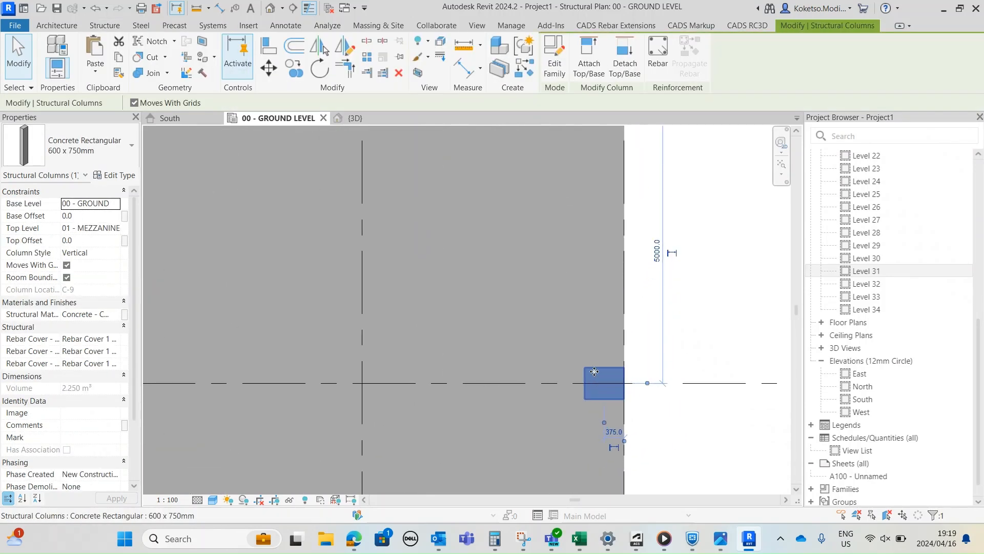
{"action": "left_click", "coordinate": [303, 72]}
{"action": "scroll", "coordinate": [376, 382], "scroll_direction": "down", "scroll_amount": 2}
{"action": "left_click", "coordinate": [570, 380]}
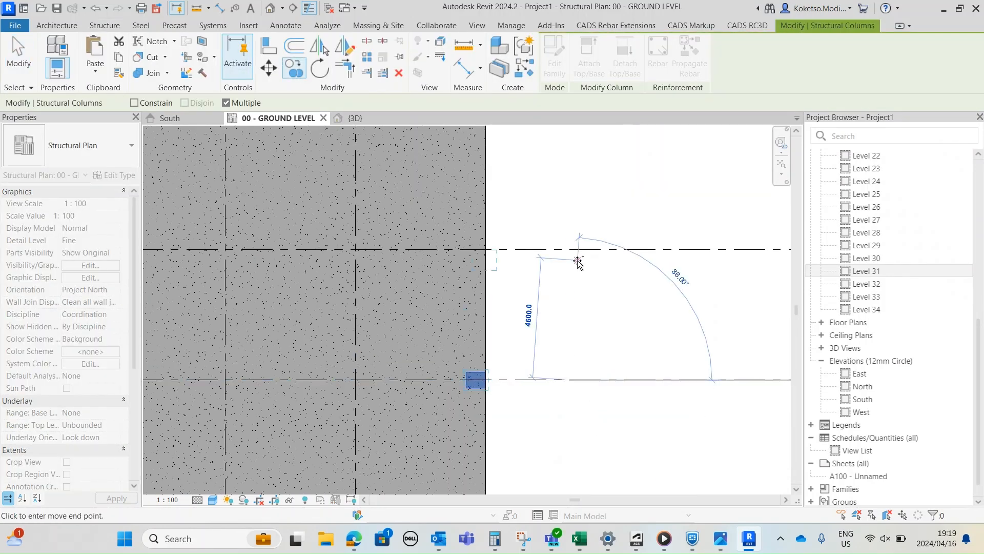
{"action": "middle_click_drag", "start_coordinate": [577, 267], "coordinate": [582, 386]}
{"action": "scroll", "coordinate": [582, 385], "scroll_direction": "down", "scroll_amount": 1}
{"action": "left_click", "coordinate": [575, 374]}
{"action": "left_click", "coordinate": [575, 282]}
{"action": "left_click", "coordinate": [575, 287]}
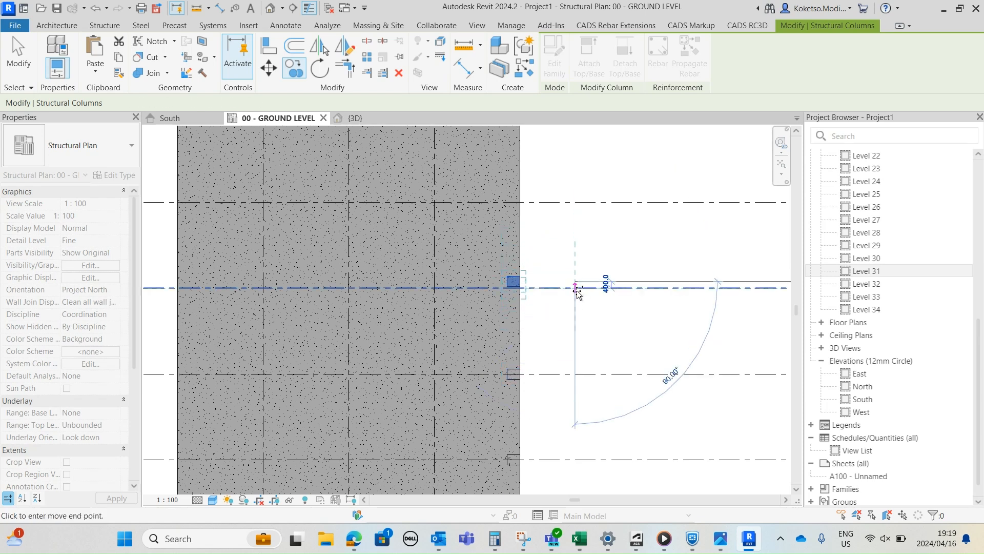
{"action": "left_click", "coordinate": [576, 202]}
{"action": "middle_click_drag", "start_coordinate": [579, 216], "coordinate": [602, 310]}
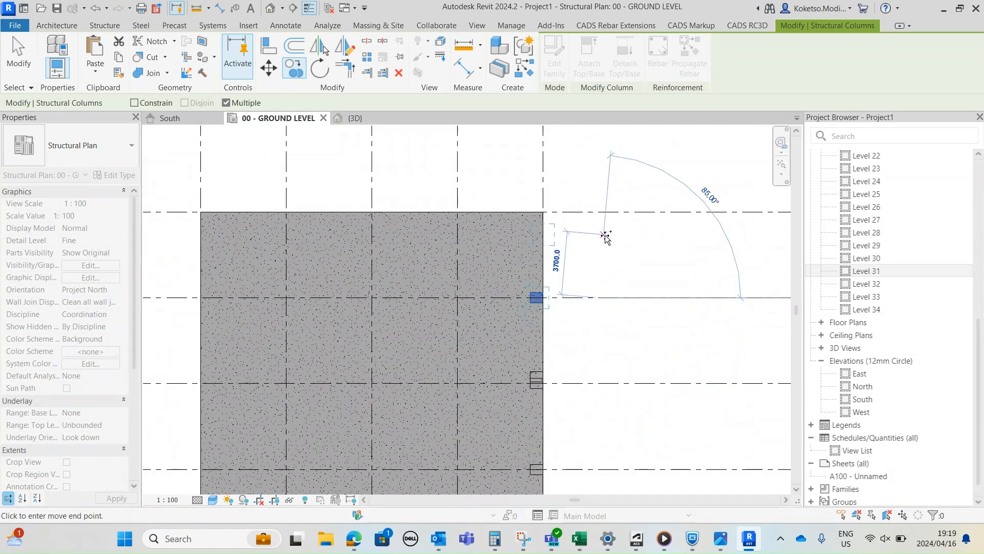
{"action": "left_click", "coordinate": [598, 212]}
{"action": "key", "text": "Escape"}
{"action": "key", "text": "Escape"}
Delete the misplaced column copy that overlaps the column at E-9
{"action": "scroll", "coordinate": [532, 379], "scroll_direction": "up", "scroll_amount": 2}
{"action": "left_click", "coordinate": [540, 373]}
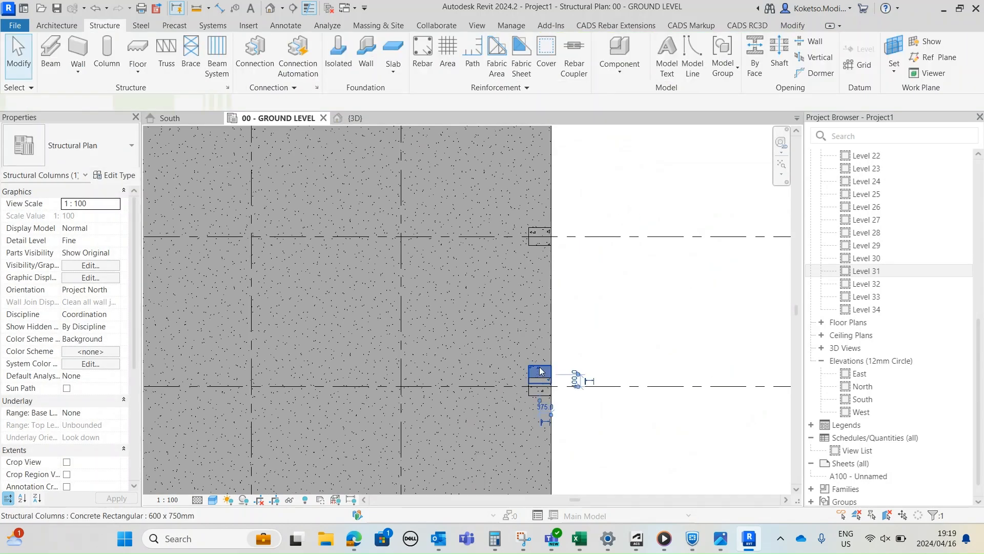
{"action": "key", "text": "Delete"}
Move the G-9 corner column inward along grid 9 so its outer face lines up with the slab edge at grid G
{"action": "scroll", "coordinate": [542, 360], "scroll_direction": "down", "scroll_amount": 2}
{"action": "scroll", "coordinate": [555, 223], "scroll_direction": "up", "scroll_amount": 3}
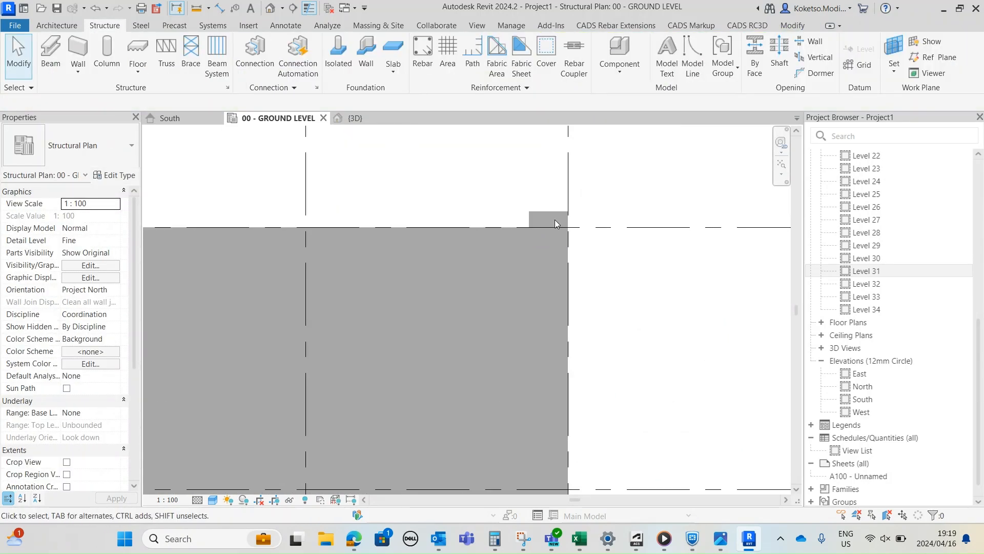
{"action": "left_click", "coordinate": [556, 220]}
{"action": "scroll", "coordinate": [533, 203], "scroll_direction": "up", "scroll_amount": 2}
{"action": "key", "text": "m"}
{"action": "key", "text": "v"}
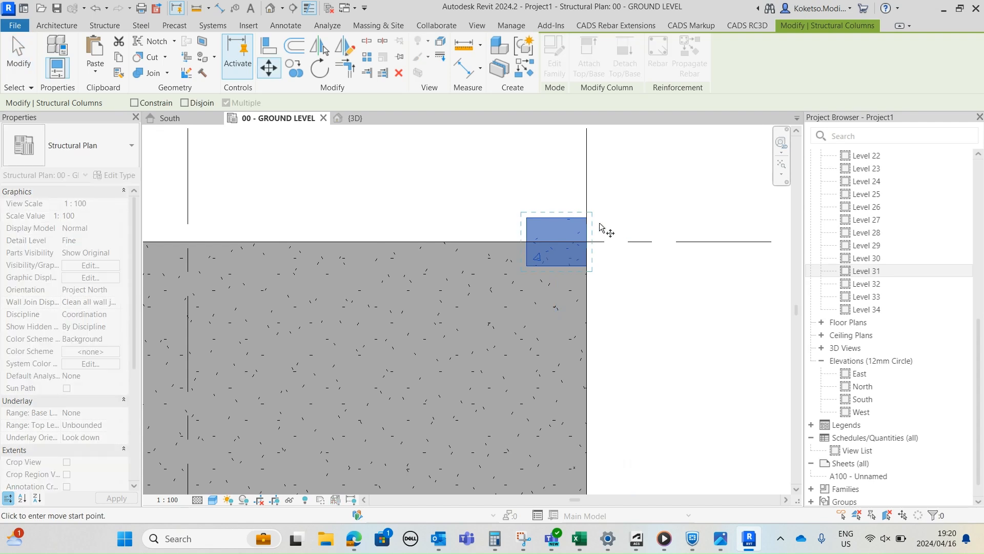
{"action": "left_click", "coordinate": [589, 217]}
{"action": "key", "text": "Escape"}
{"action": "key", "text": "m"}
{"action": "key", "text": "v"}
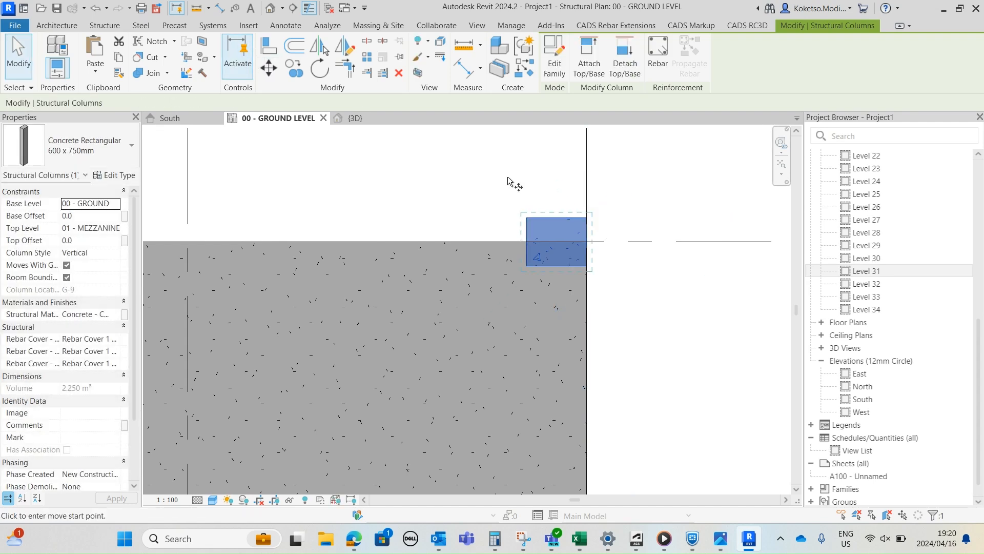
{"action": "left_click", "coordinate": [587, 224]}
{"action": "left_click", "coordinate": [587, 243]}
{"action": "scroll", "coordinate": [567, 268], "scroll_direction": "down", "scroll_amount": 6}
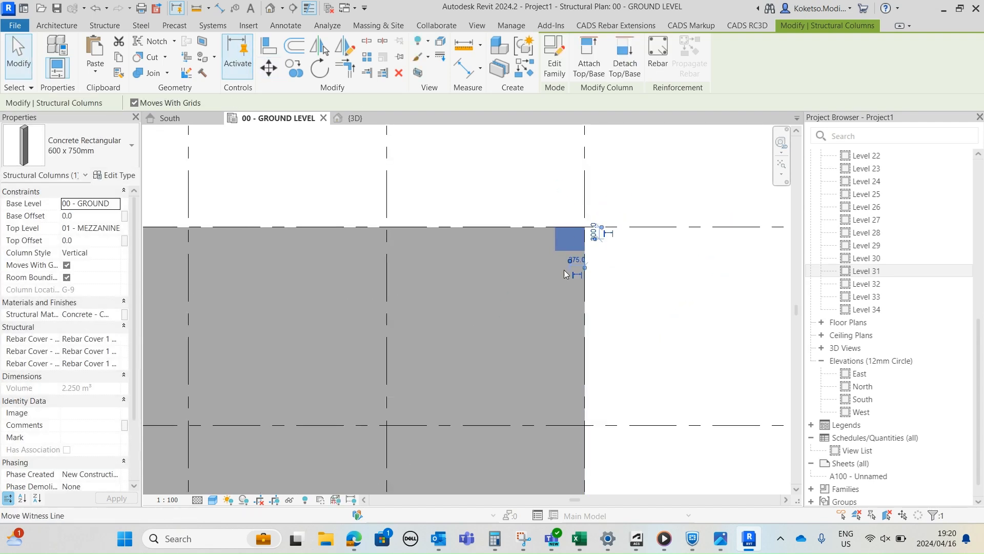
Select every 600 x 750 mm column along grid 9 and mirror copies about grid 7 to the opposite slab edge
{"action": "middle_click_drag", "start_coordinate": [635, 333], "coordinate": [611, 249]}
{"action": "right_click", "coordinate": [591, 268]}
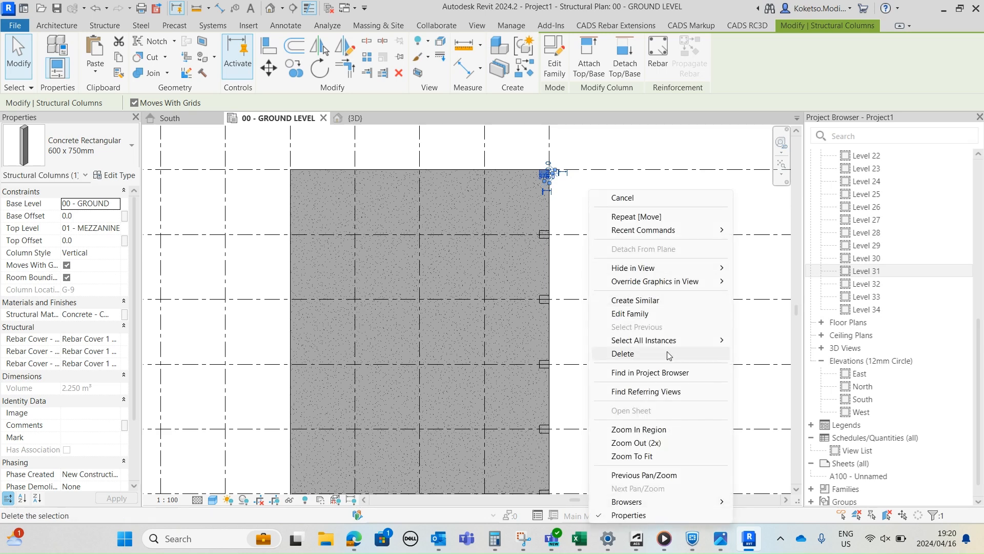
{"action": "mouse_move", "coordinate": [646, 340]}
{"action": "left_click", "coordinate": [769, 340]}
{"action": "scroll", "coordinate": [490, 238], "scroll_direction": "down", "scroll_amount": 2}
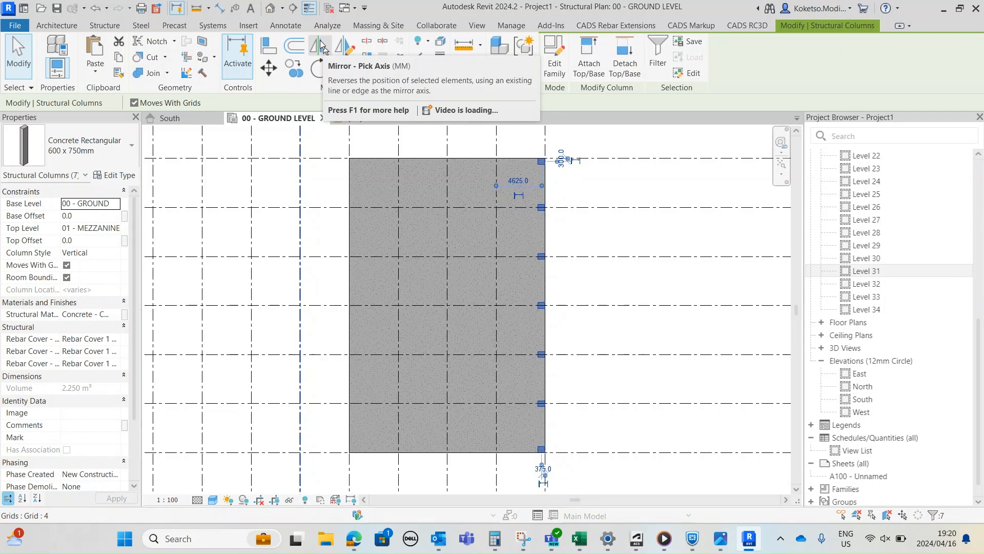
{"action": "left_click", "coordinate": [320, 47]}
{"action": "scroll", "coordinate": [419, 134], "scroll_direction": "down", "scroll_amount": 1}
{"action": "middle_click_drag", "start_coordinate": [450, 132], "coordinate": [483, 204]}
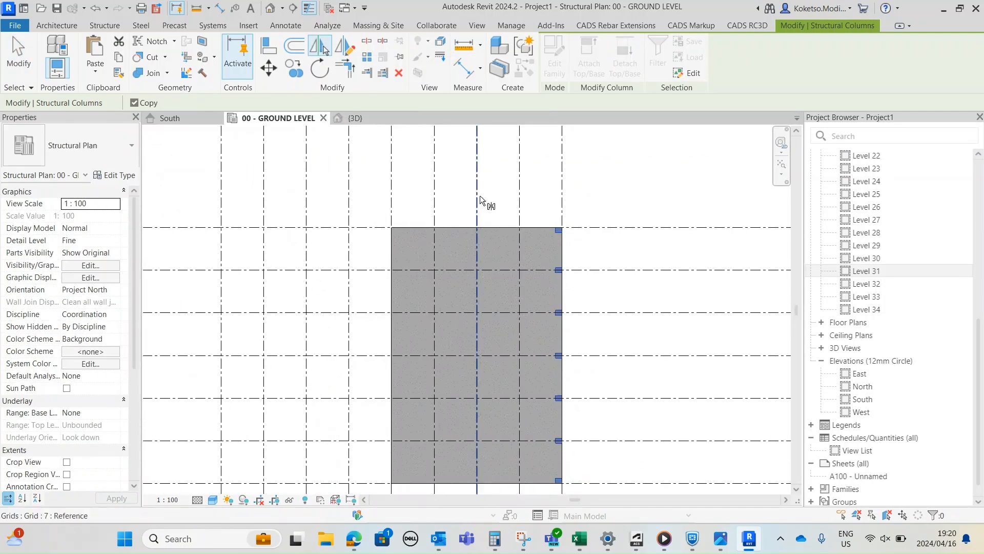
{"action": "left_click", "coordinate": [462, 224]}
Make multiple copies of the mirrored grid 5 columns, centred on grids 6, 7 and 8
{"action": "scroll", "coordinate": [434, 233], "scroll_direction": "up", "scroll_amount": 4}
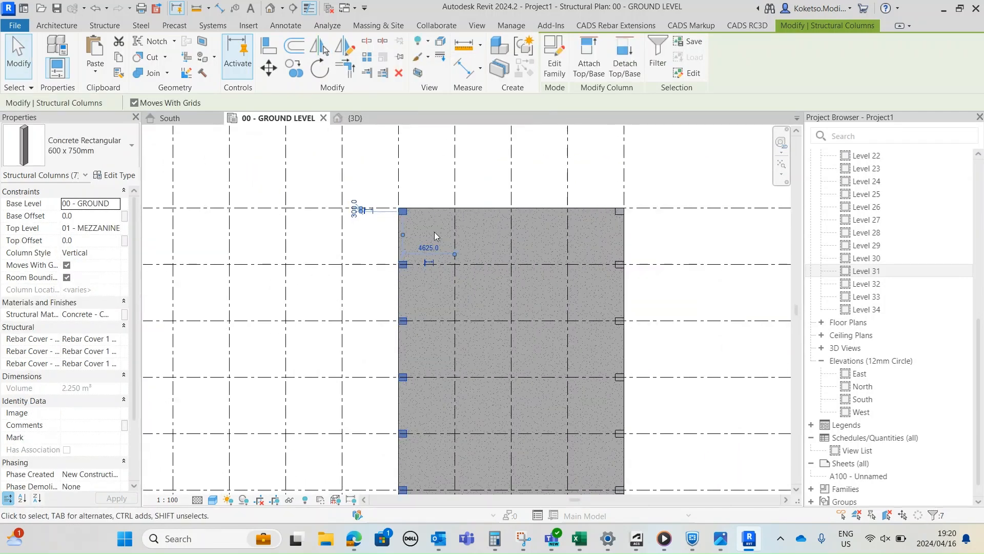
{"action": "scroll", "coordinate": [395, 196], "scroll_direction": "up", "scroll_amount": 2}
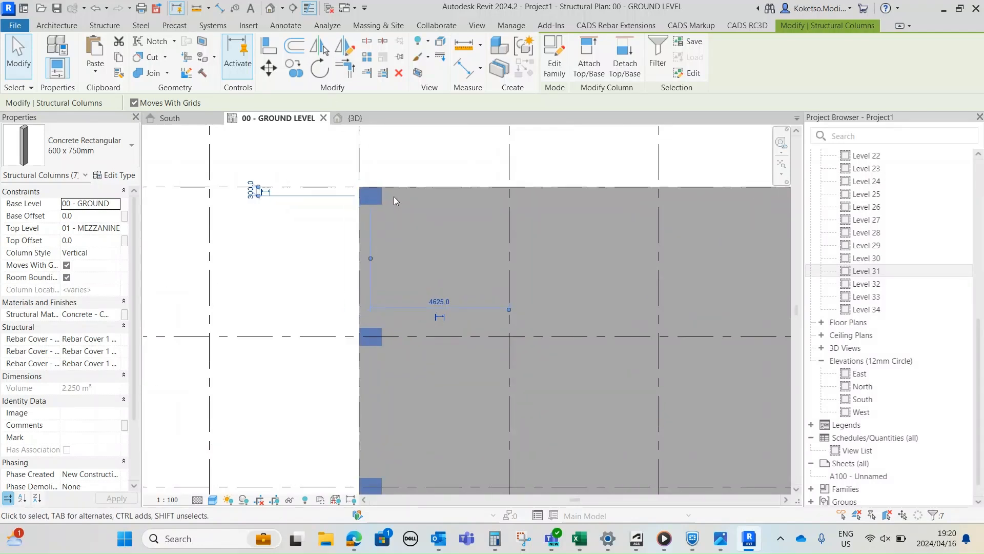
{"action": "left_click", "coordinate": [293, 68]}
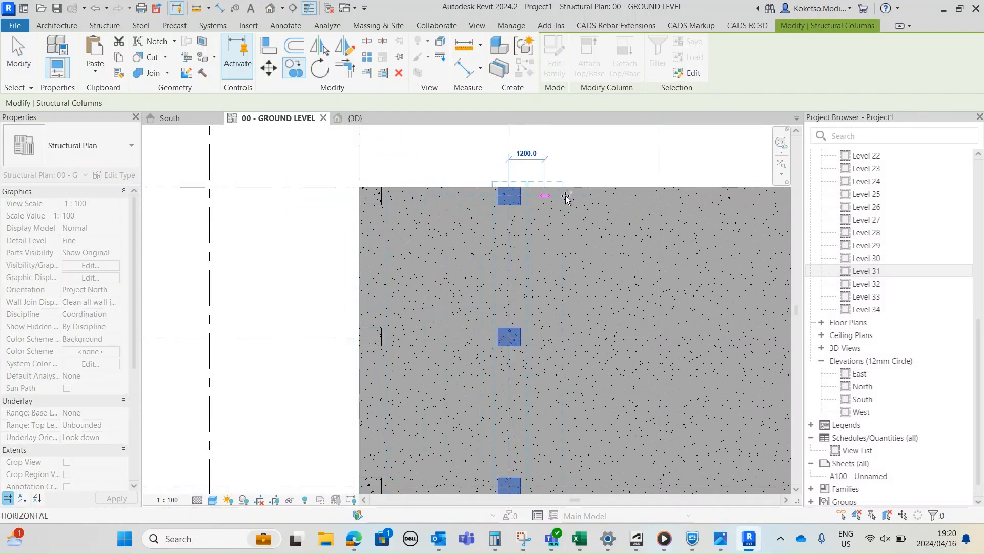
{"action": "left_click", "coordinate": [520, 196]}
{"action": "middle_click_drag", "start_coordinate": [593, 202], "coordinate": [461, 198]}
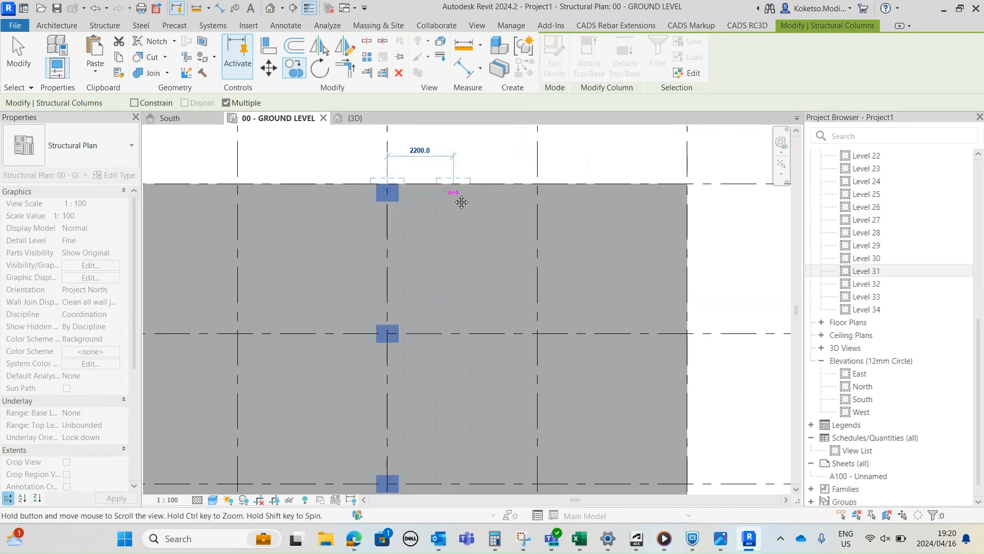
{"action": "left_click", "coordinate": [535, 192]}
{"action": "key", "text": "Escape"}
{"action": "key", "text": "Escape"}
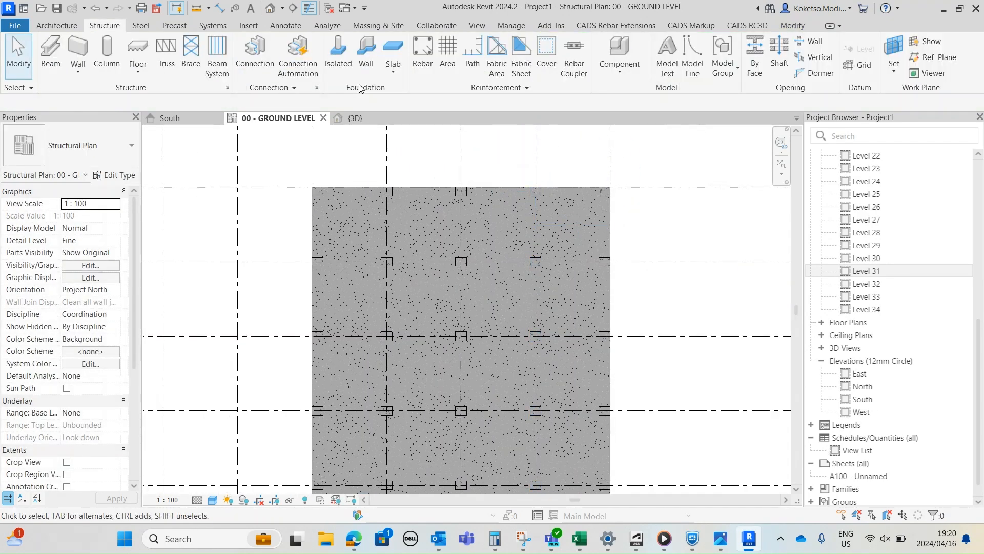
Inspect the ground-floor columns in the 3D view, checking how their tops meet the mezzanine slab
{"action": "left_click", "coordinate": [353, 118]}
{"action": "scroll", "coordinate": [456, 432], "scroll_direction": "up", "scroll_amount": 8}
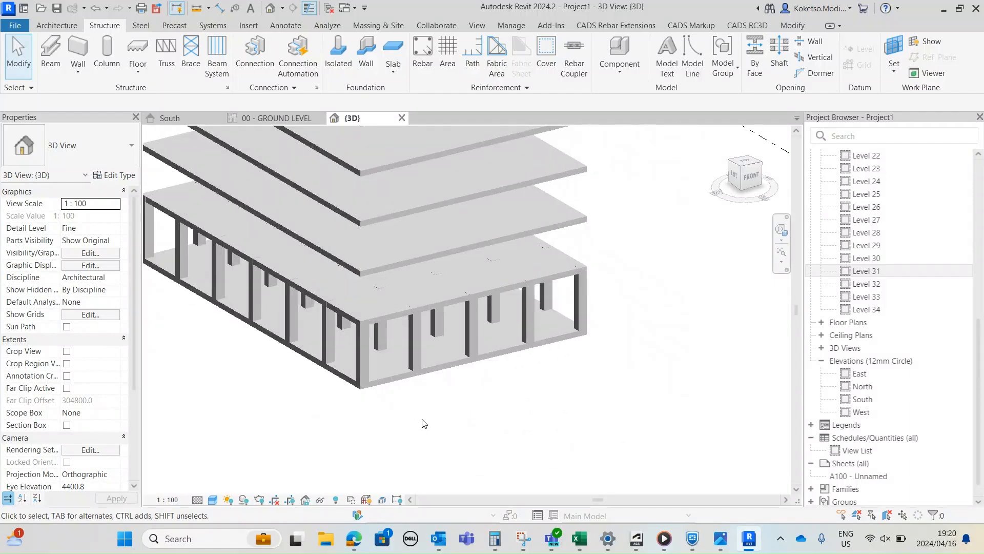
{"action": "middle_click_drag", "start_coordinate": [568, 403], "coordinate": [472, 279], "text": "shift"}
{"action": "left_click", "coordinate": [441, 345]}
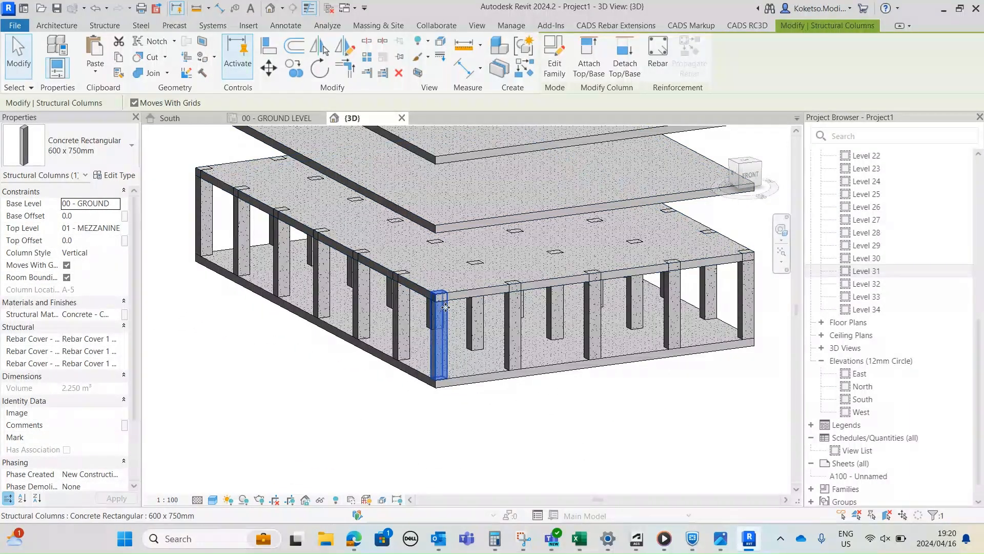
{"action": "key", "text": "Escape"}
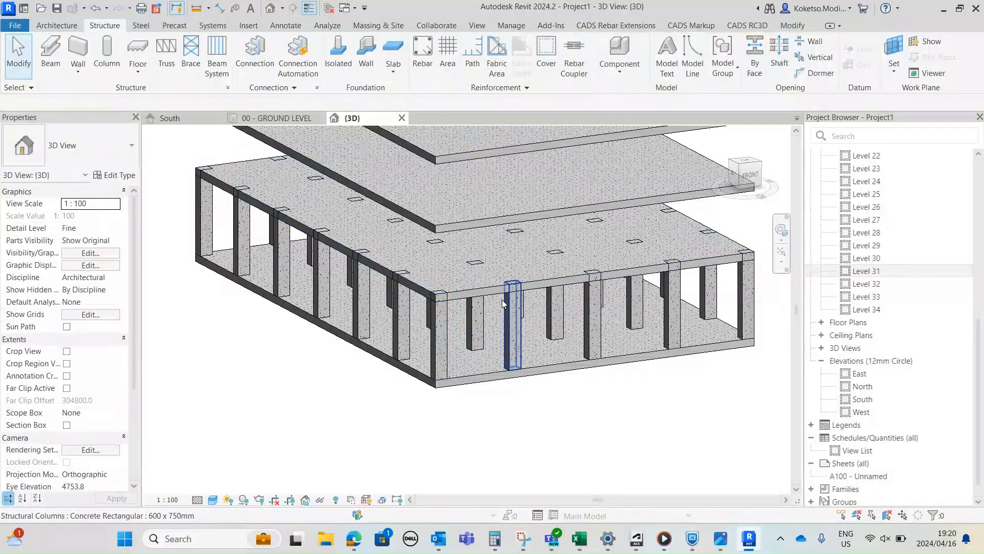
{"action": "scroll", "coordinate": [491, 285], "scroll_direction": "down", "scroll_amount": 2}
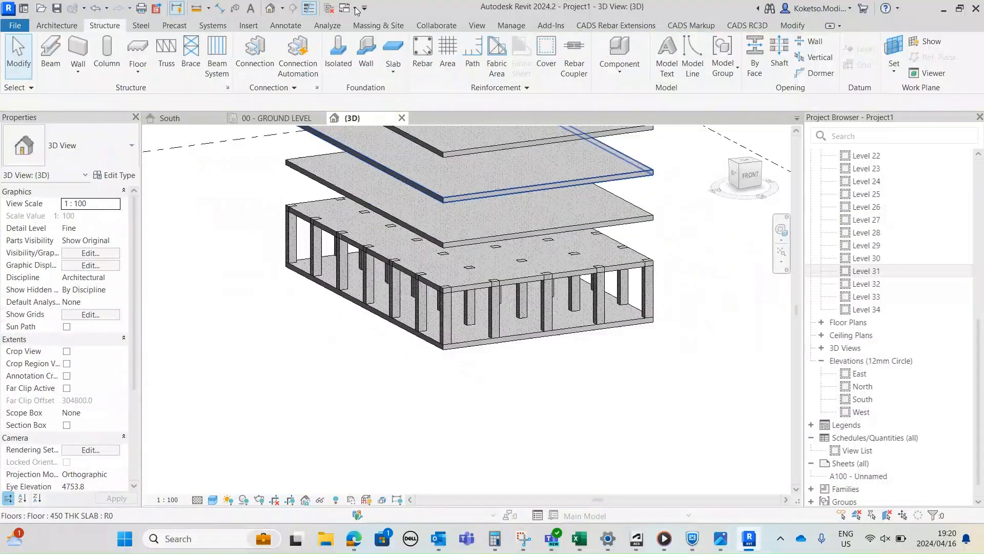
In the South elevation, filter the selection to the ground-floor structural columns and attach their tops to the underside of the mezzanine slab
{"action": "left_click", "coordinate": [176, 119]}
{"action": "scroll", "coordinate": [484, 466], "scroll_direction": "up", "scroll_amount": 2}
{"action": "middle_click_drag", "start_coordinate": [490, 445], "coordinate": [506, 396]}
{"action": "left_click_drag", "start_coordinate": [690, 351], "coordinate": [221, 354]}
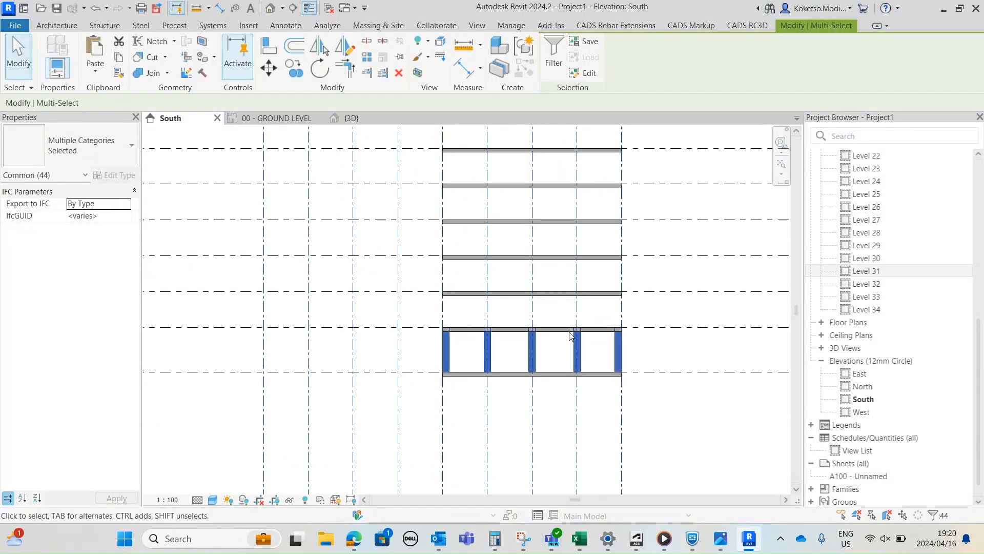
{"action": "left_click", "coordinate": [554, 56]}
{"action": "left_click", "coordinate": [567, 206]}
{"action": "left_click", "coordinate": [385, 198]}
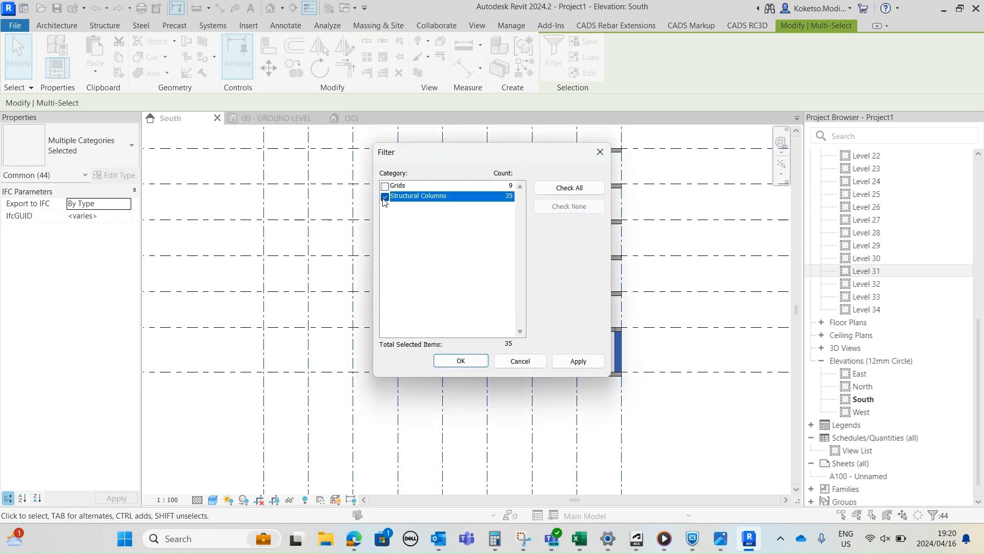
{"action": "left_click", "coordinate": [446, 360]}
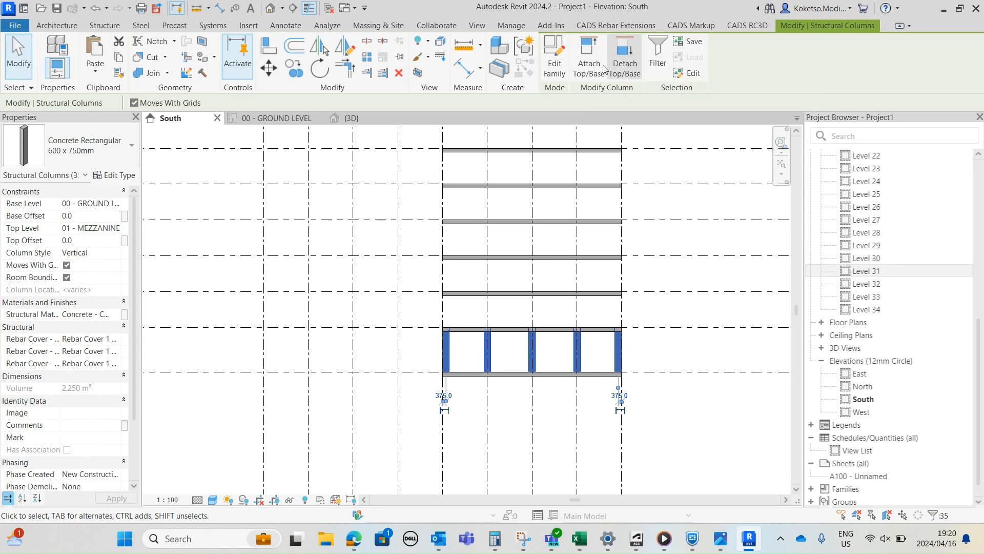
{"action": "left_click", "coordinate": [595, 52]}
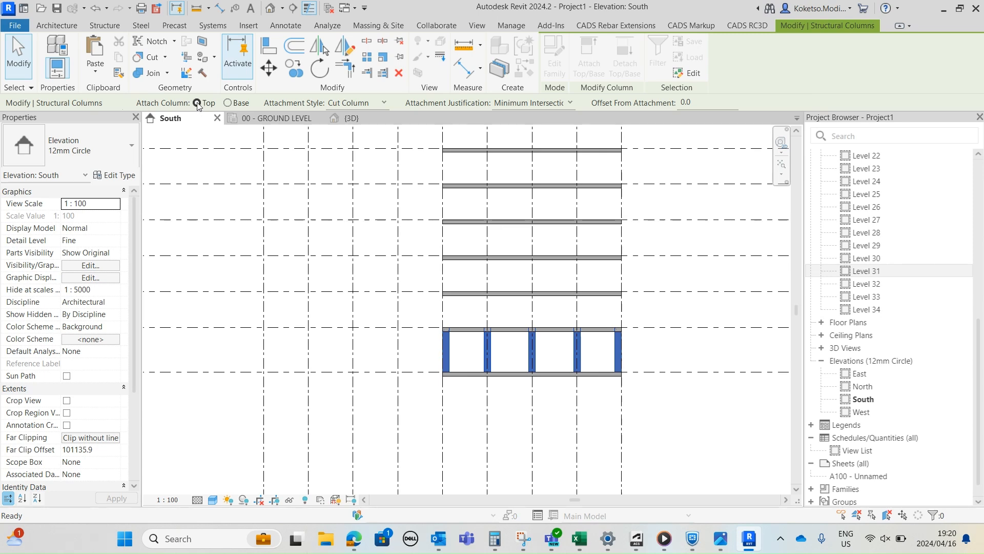
{"action": "scroll", "coordinate": [506, 340], "scroll_direction": "up", "scroll_amount": 2}
{"action": "left_click", "coordinate": [506, 331]}
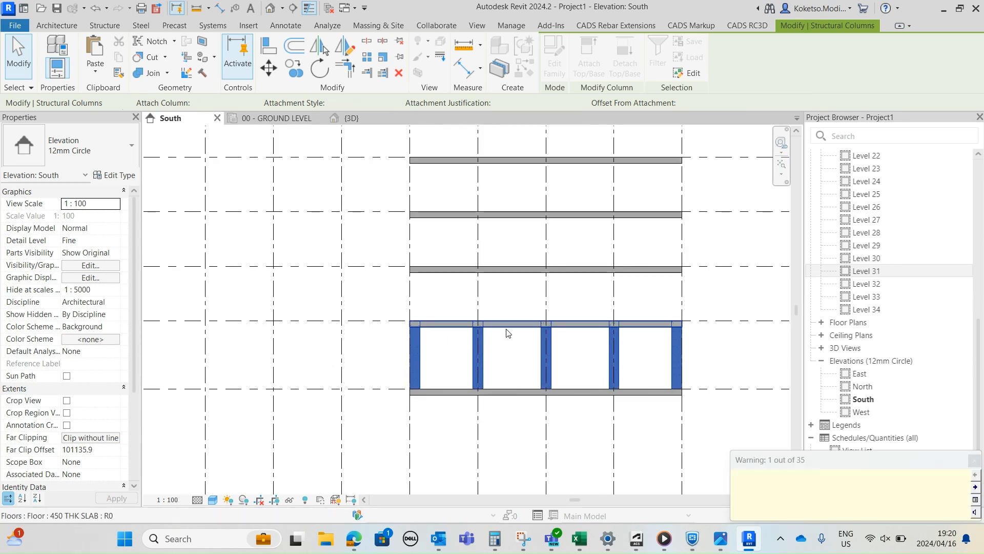
{"action": "left_click", "coordinate": [657, 352]}
{"action": "scroll", "coordinate": [685, 361], "scroll_direction": "up", "scroll_amount": 2}
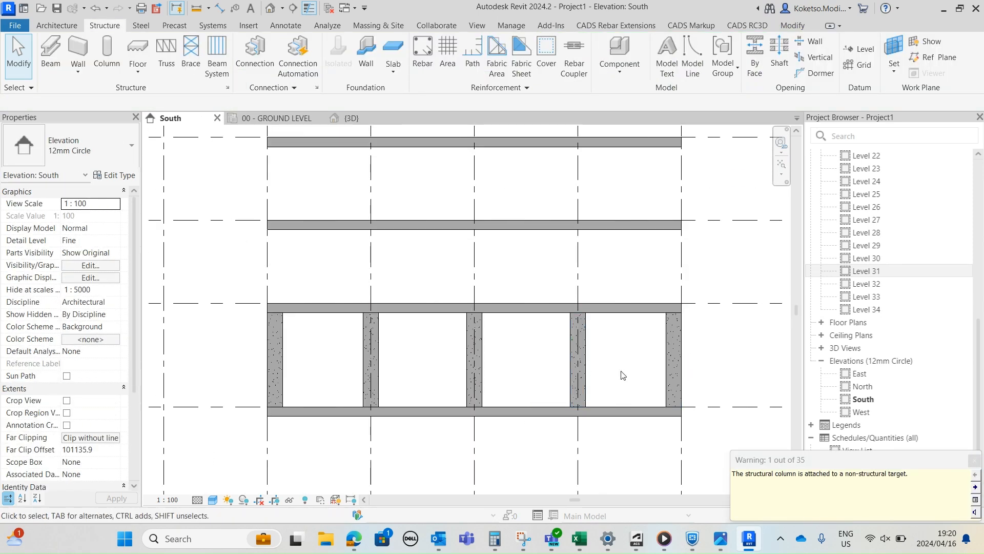
{"action": "scroll", "coordinate": [475, 337], "scroll_direction": "down", "scroll_amount": 2}
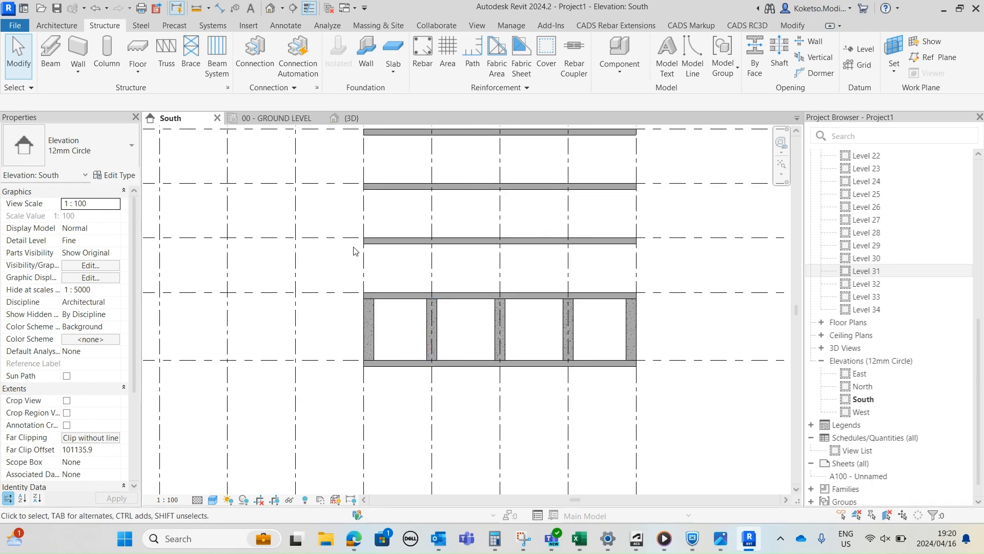
Examine the attached column tops and the mezzanine slab surface from several angles in the 3D view
{"action": "left_click", "coordinate": [351, 118]}
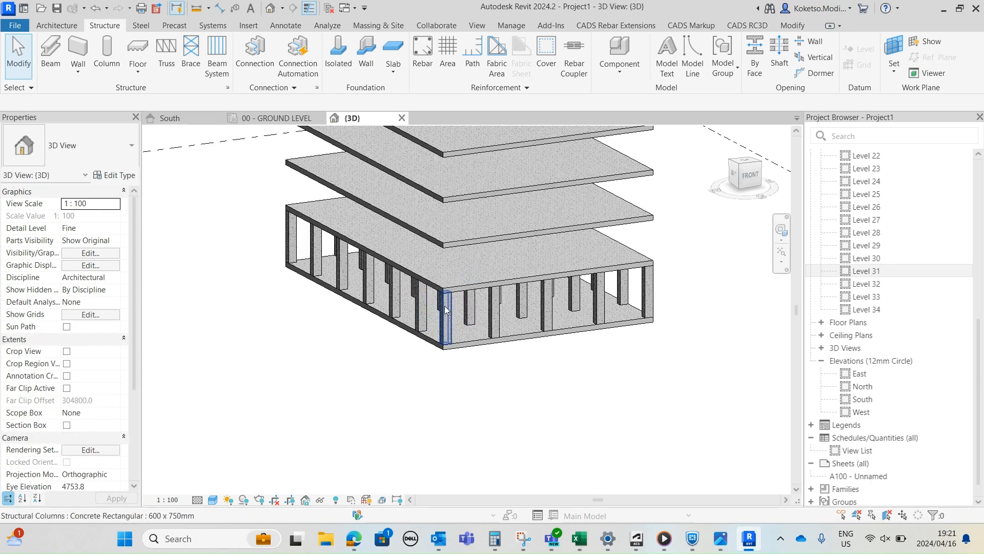
{"action": "left_click", "coordinate": [445, 309]}
{"action": "middle_click_drag", "start_coordinate": [445, 310], "coordinate": [424, 318], "text": "shift"}
{"action": "left_click", "coordinate": [536, 356]}
{"action": "middle_click_drag", "start_coordinate": [535, 352], "coordinate": [504, 348], "text": "shift"}
{"action": "scroll", "coordinate": [503, 362], "scroll_direction": "down", "scroll_amount": 2}
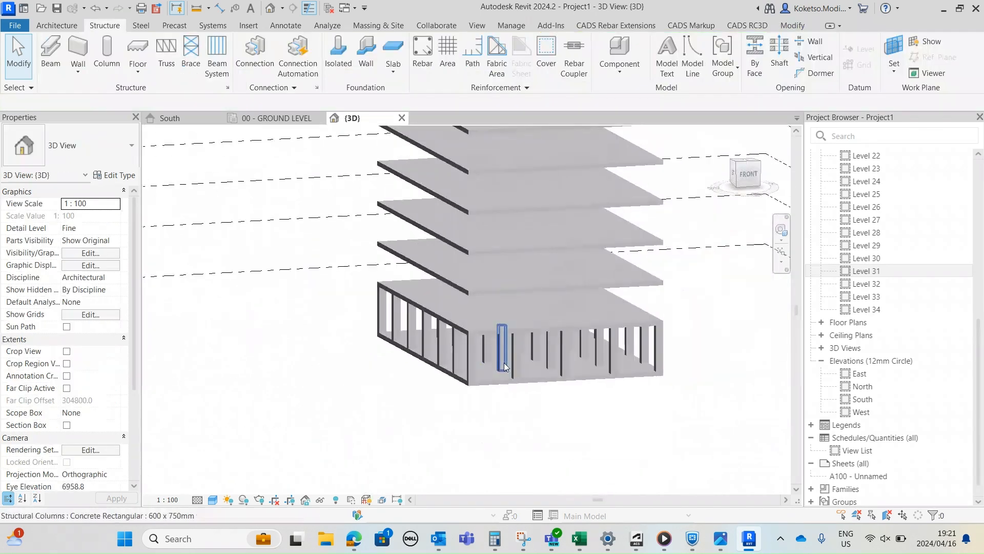
In the South elevation, filter the selection to only the ground-floor structural columns and copy them to the clipboard
{"action": "left_click", "coordinate": [165, 121]}
{"action": "scroll", "coordinate": [466, 318], "scroll_direction": "down", "scroll_amount": 2}
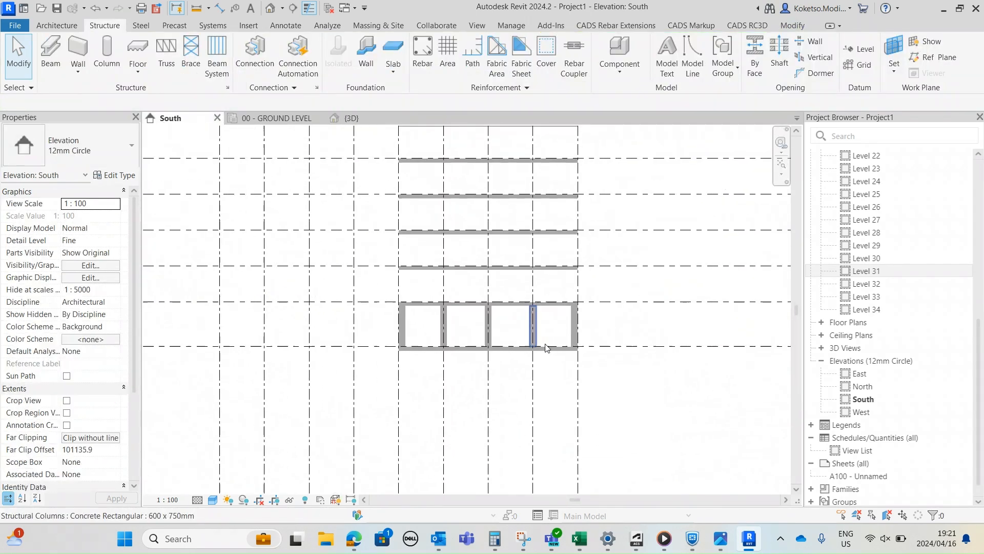
{"action": "scroll", "coordinate": [566, 348], "scroll_direction": "up", "scroll_amount": 2}
{"action": "left_click_drag", "start_coordinate": [666, 303], "coordinate": [171, 343]}
{"action": "scroll", "coordinate": [263, 305], "scroll_direction": "down", "scroll_amount": 2}
{"action": "middle_click_drag", "start_coordinate": [263, 305], "coordinate": [398, 345]}
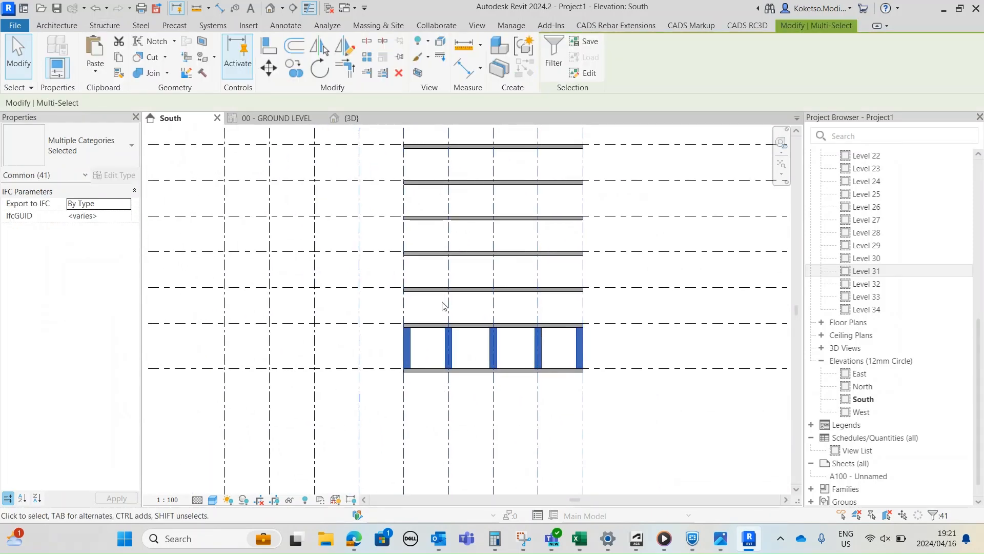
{"action": "scroll", "coordinate": [461, 272], "scroll_direction": "up", "scroll_amount": 1}
{"action": "left_click", "coordinate": [555, 55]}
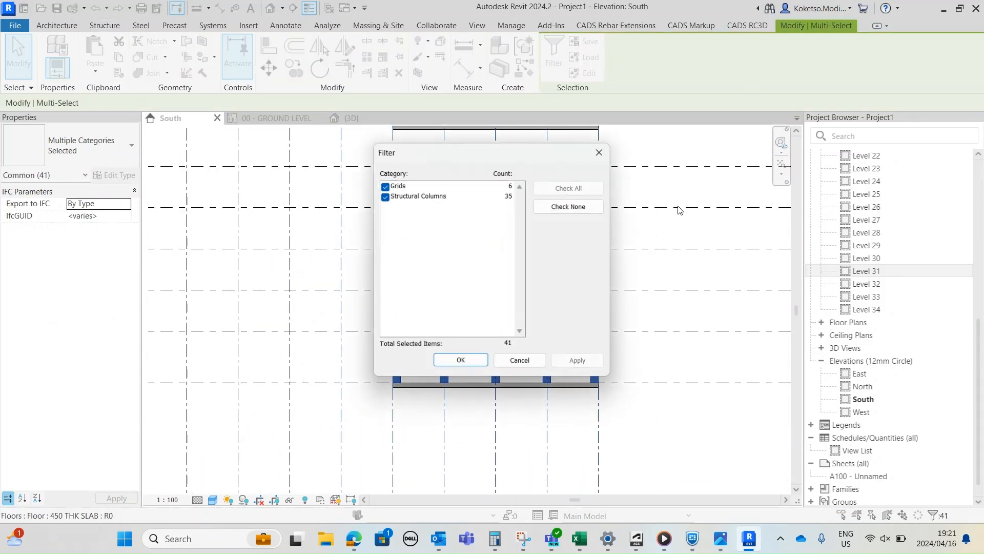
{"action": "left_click", "coordinate": [568, 206]}
{"action": "left_click", "coordinate": [385, 197]}
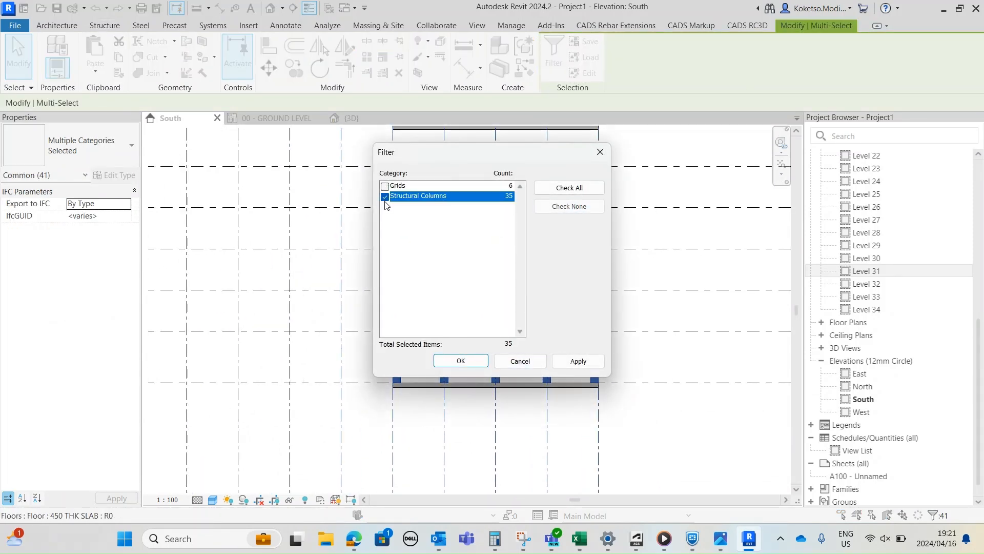
{"action": "left_click", "coordinate": [450, 362]}
{"action": "scroll", "coordinate": [461, 369], "scroll_direction": "down", "scroll_amount": 1}
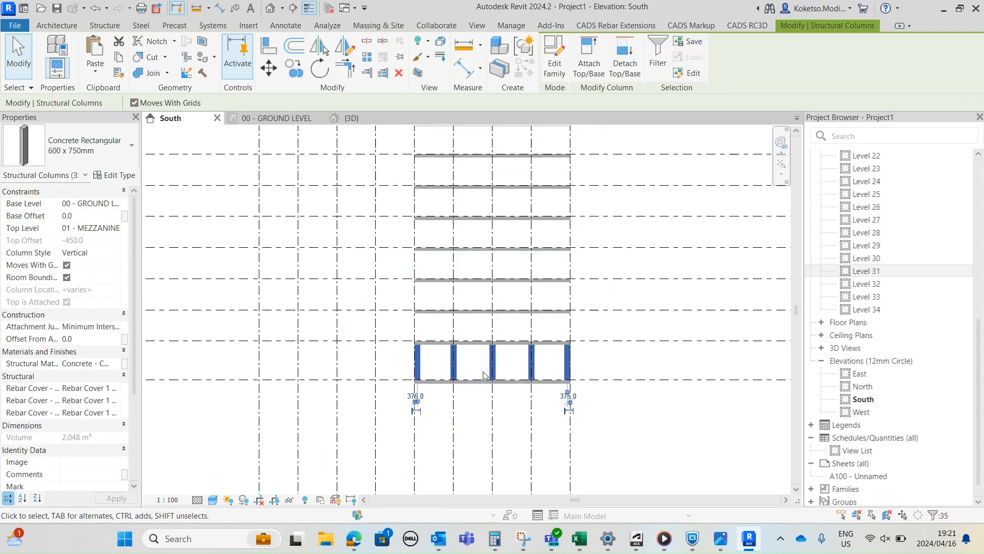
{"action": "left_click", "coordinate": [119, 58]}
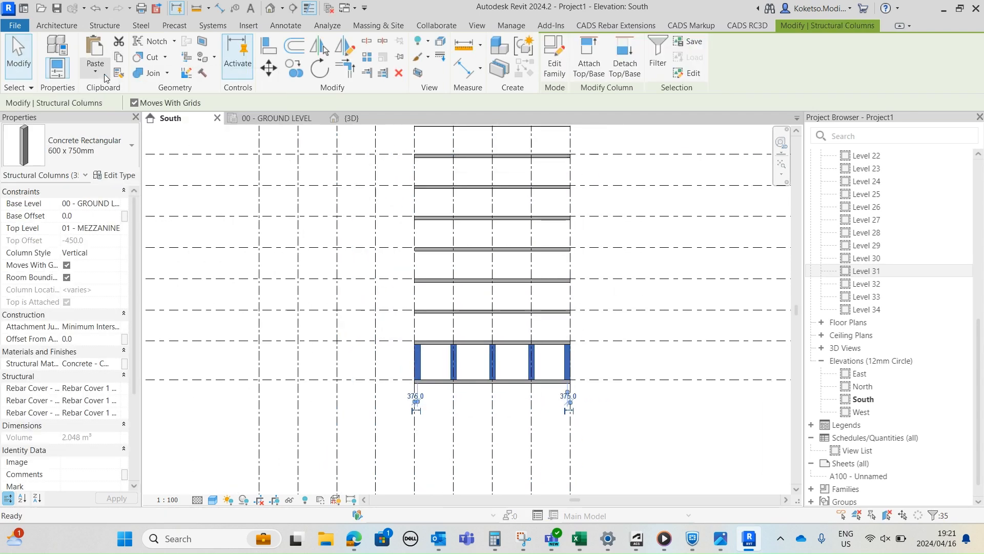
Paste the copied ground-floor columns aligned to selected levels, from 01 - MEZZANINE through Level 33
{"action": "left_click", "coordinate": [101, 74]}
{"action": "left_click", "coordinate": [123, 118]}
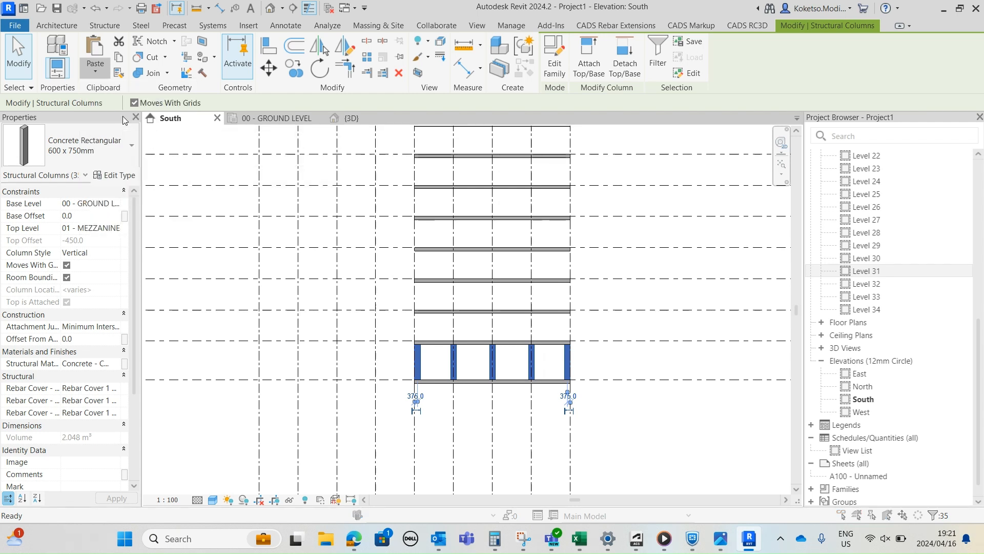
{"action": "left_click", "coordinate": [466, 195]}
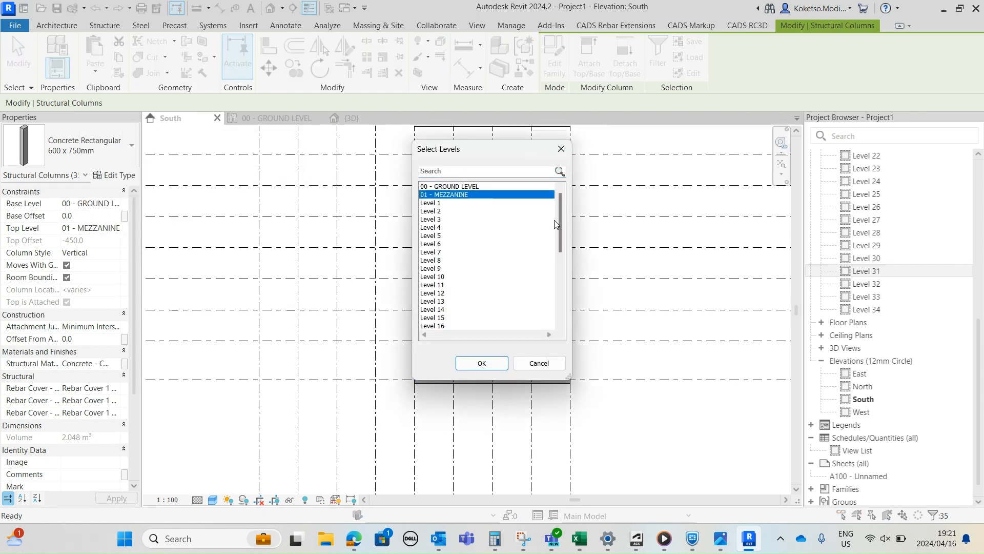
{"action": "scroll", "coordinate": [555, 224], "scroll_direction": "down", "scroll_amount": 6}
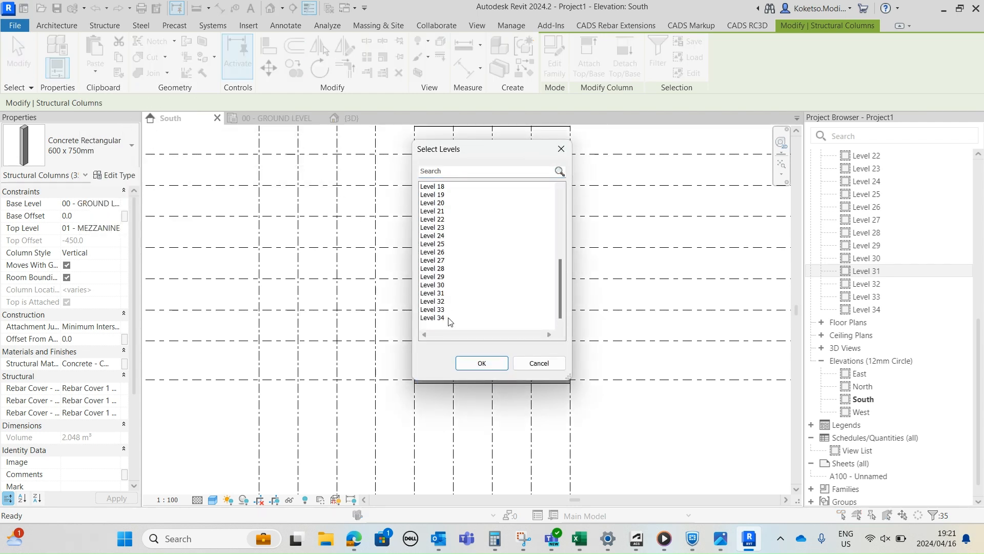
{"action": "left_click", "coordinate": [432, 310], "text": "shift"}
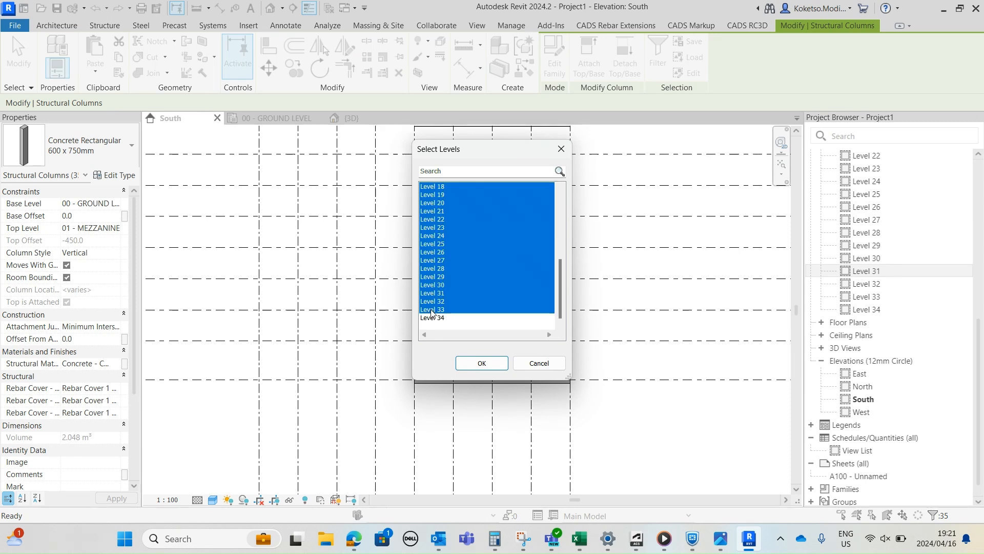
{"action": "left_click", "coordinate": [479, 363]}
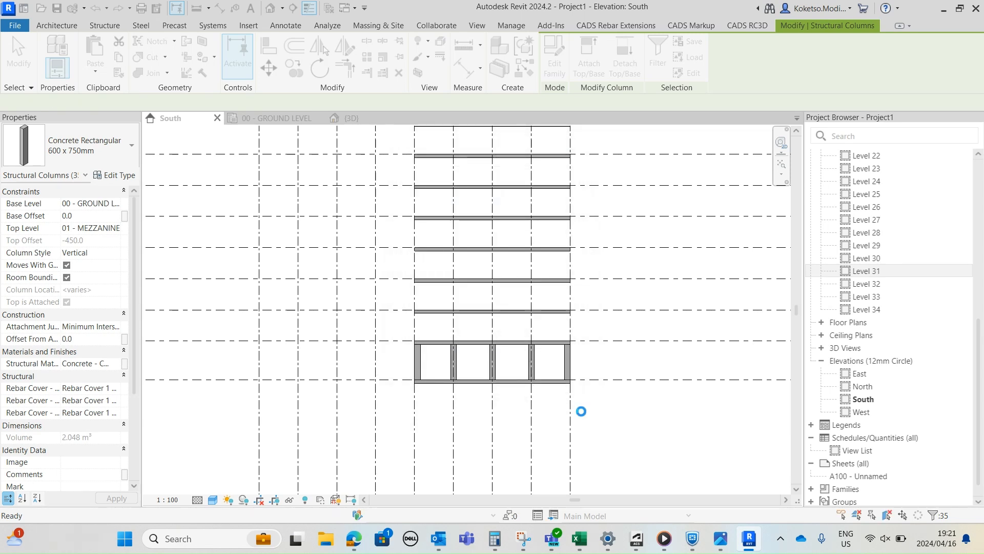
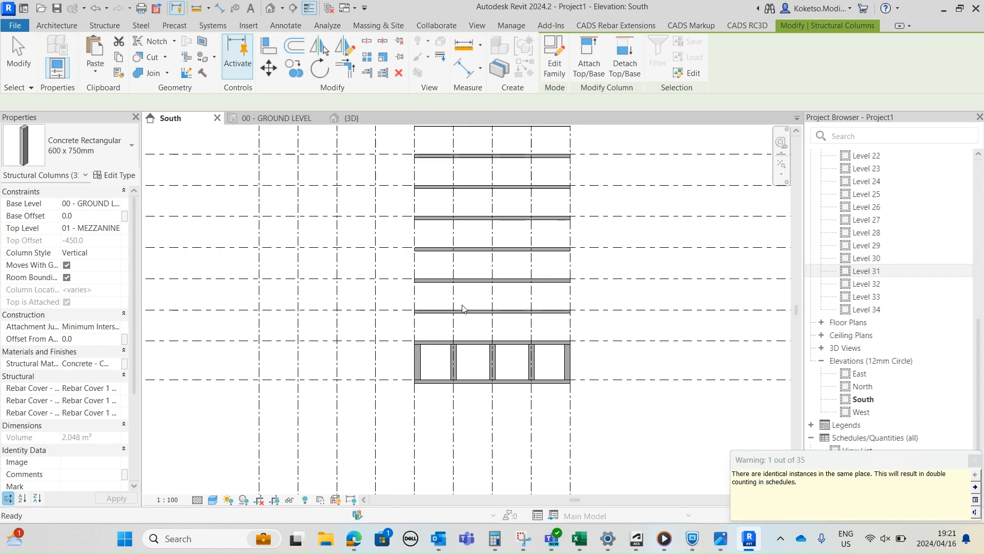
Examine the pasted columns on the lower storeys in the South elevation, checking where they overlap the slabs and the columns below
{"action": "scroll", "coordinate": [574, 385], "scroll_direction": "up", "scroll_amount": 3}
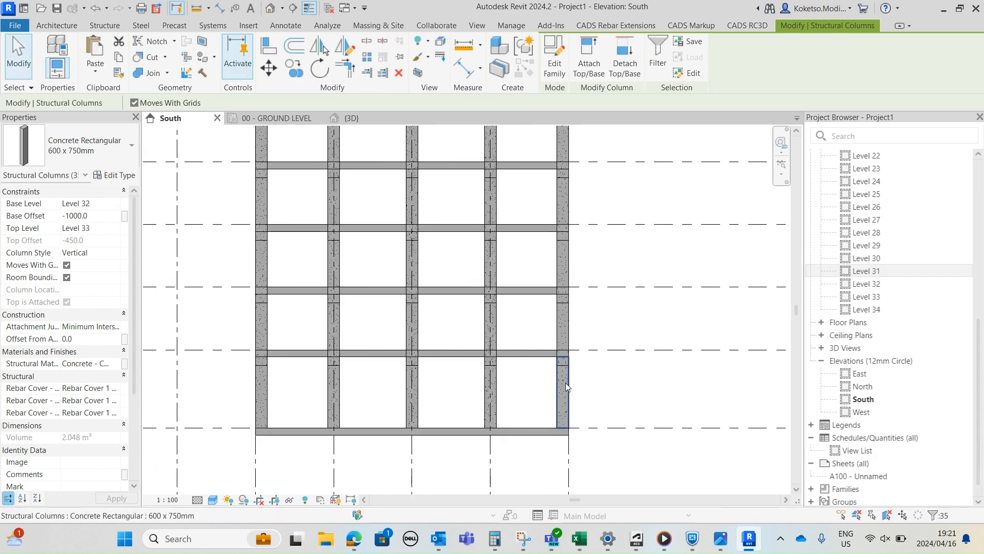
{"action": "left_click", "coordinate": [574, 385]}
{"action": "scroll", "coordinate": [592, 387], "scroll_direction": "down", "scroll_amount": 1}
{"action": "middle_click_drag", "start_coordinate": [585, 380], "coordinate": [669, 337]}
{"action": "scroll", "coordinate": [647, 334], "scroll_direction": "up", "scroll_amount": 2}
{"action": "left_click", "coordinate": [646, 336]}
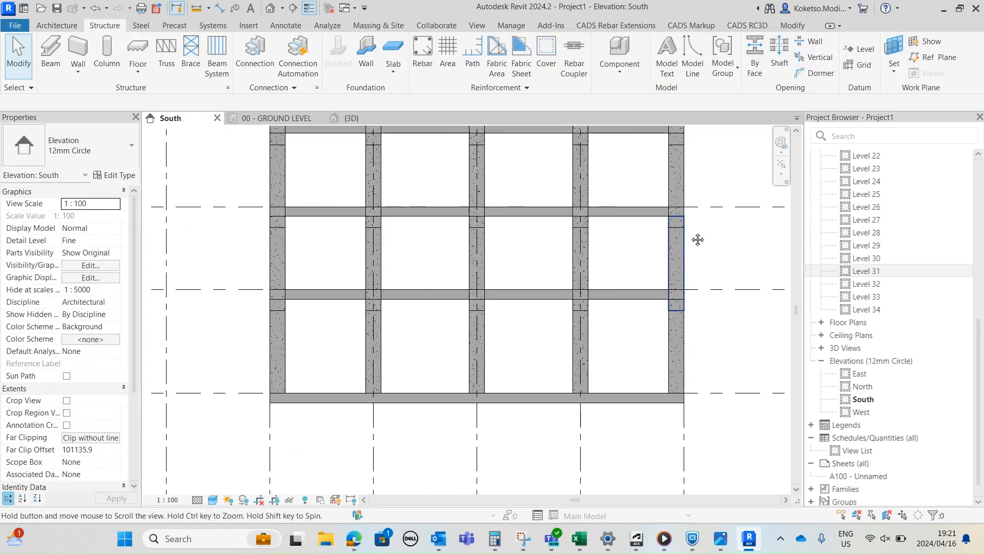
{"action": "middle_click_drag", "start_coordinate": [697, 239], "coordinate": [692, 236]}
{"action": "scroll", "coordinate": [691, 234], "scroll_direction": "down", "scroll_amount": 3}
{"action": "scroll", "coordinate": [683, 208], "scroll_direction": "up", "scroll_amount": 4}
{"action": "scroll", "coordinate": [629, 253], "scroll_direction": "down", "scroll_amount": 1}
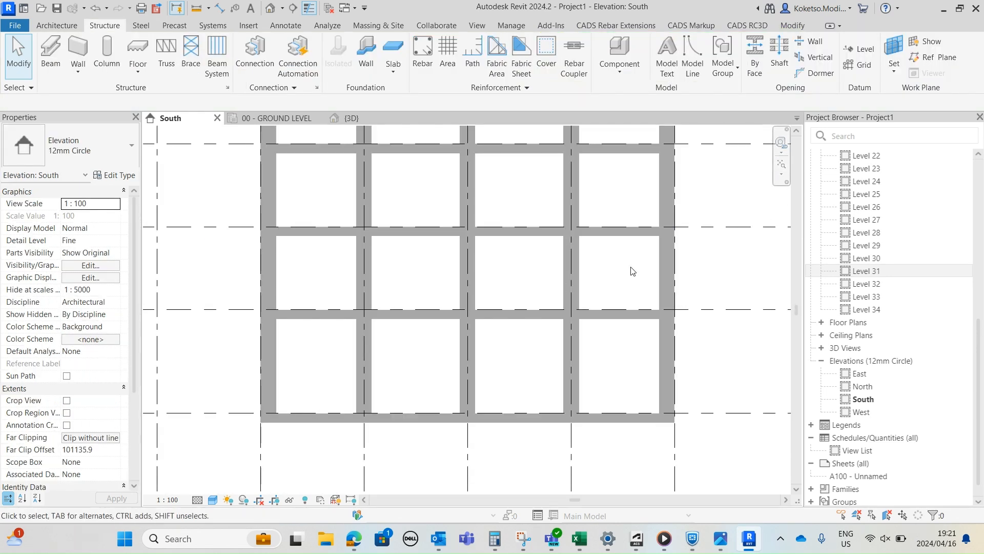
{"action": "scroll", "coordinate": [631, 271], "scroll_direction": "down", "scroll_amount": 1}
{"action": "left_click_drag", "start_coordinate": [706, 342], "coordinate": [246, 377]}
{"action": "left_click_drag", "start_coordinate": [409, 340], "coordinate": [381, 343]}
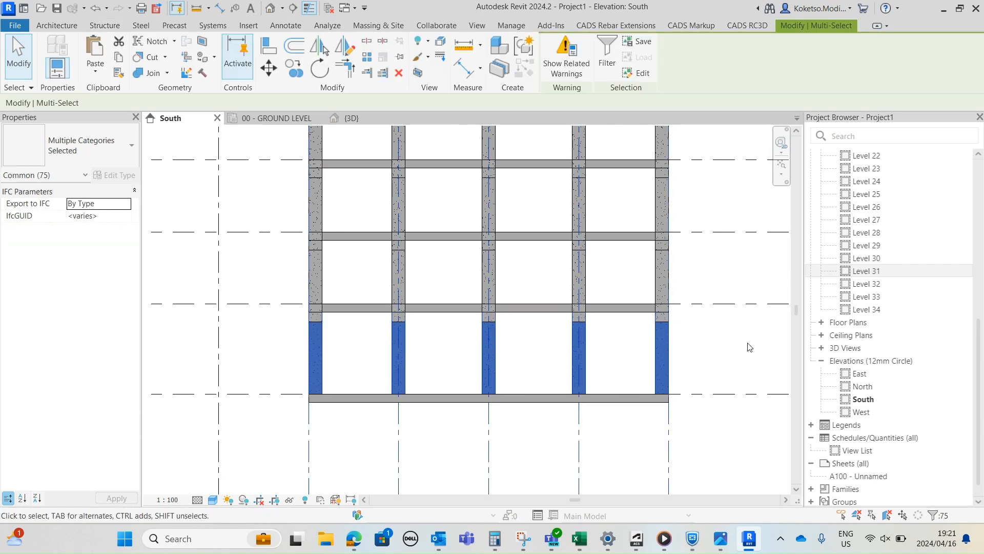
{"action": "key", "text": "Escape"}
{"action": "scroll", "coordinate": [674, 313], "scroll_direction": "up", "scroll_amount": 1}
{"action": "left_click_drag", "start_coordinate": [712, 341], "coordinate": [209, 399]}
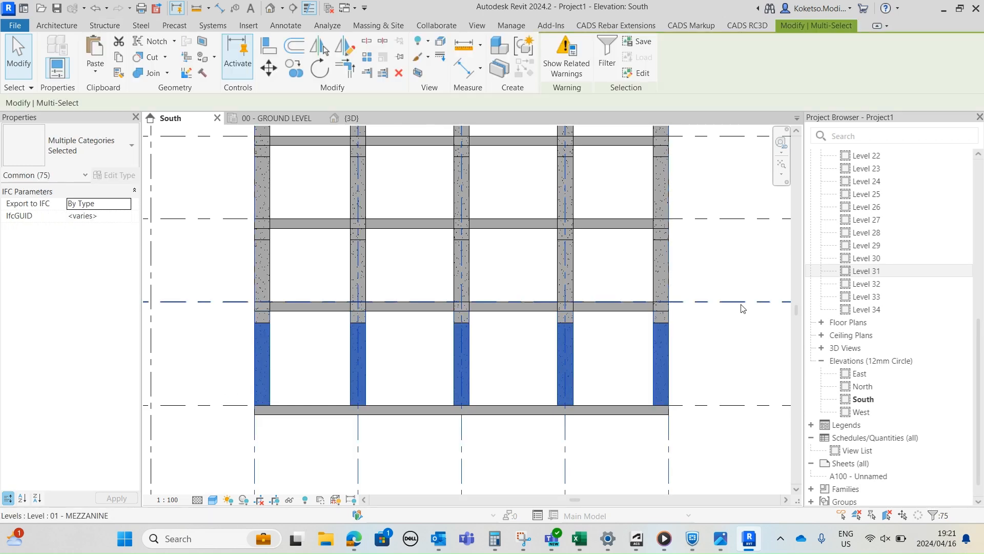
{"action": "left_click", "coordinate": [607, 57]}
{"action": "key", "text": "Escape"}
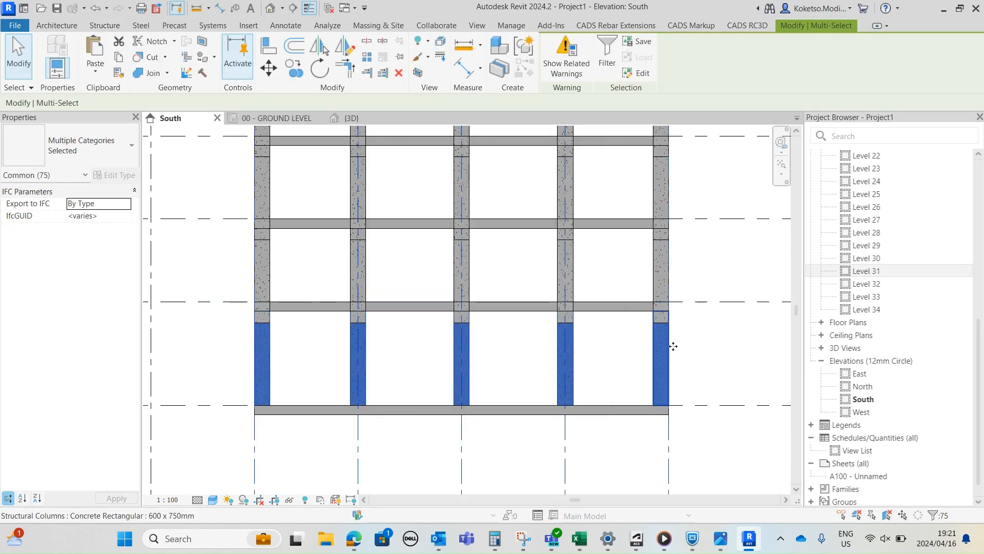
{"action": "key", "text": "Escape"}
Select the ground-floor column at the east end of the South elevation and inspect where it meets the mezzanine column
{"action": "left_click", "coordinate": [661, 341]}
{"action": "scroll", "coordinate": [694, 365], "scroll_direction": "up", "scroll_amount": 1}
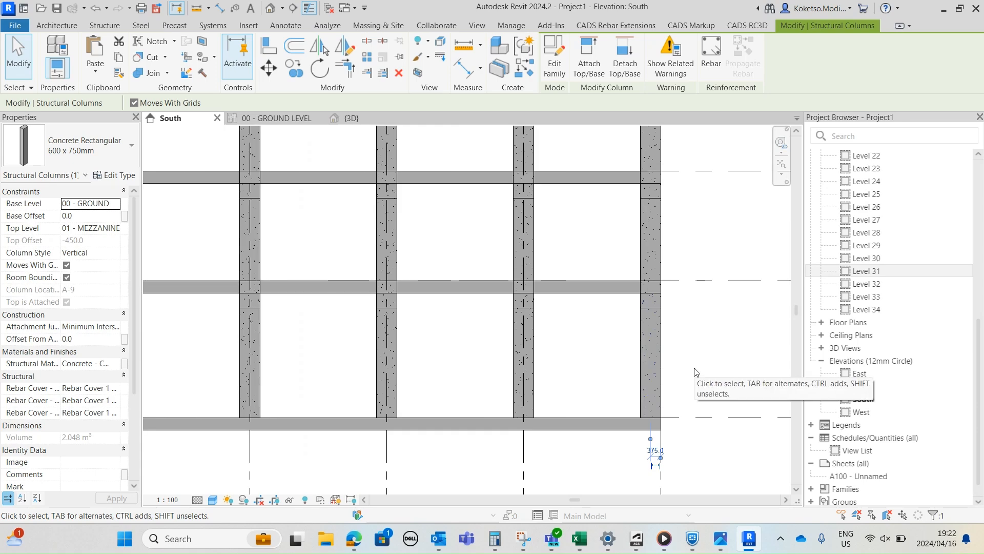
Examine the ground-floor edge columns and their constraints in the South elevation and the 3D view
{"action": "key", "text": "Escape"}
{"action": "left_click", "coordinate": [652, 332]}
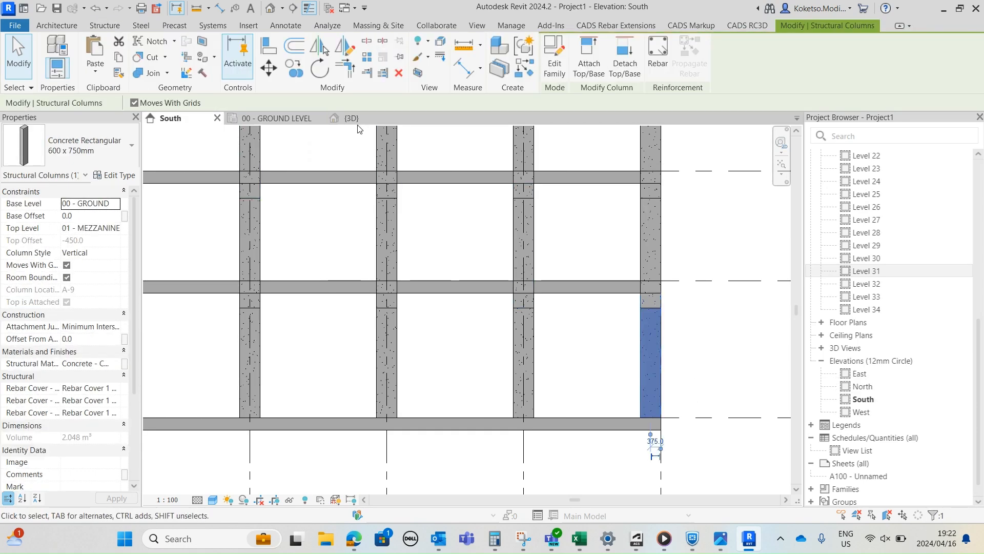
{"action": "key", "text": "ctrl+Tab"}
{"action": "scroll", "coordinate": [568, 361], "scroll_direction": "up", "scroll_amount": 1}
{"action": "middle_click_drag", "start_coordinate": [714, 358], "coordinate": [563, 354]}
{"action": "key", "text": "Escape"}
{"action": "left_click", "coordinate": [549, 334]}
{"action": "scroll", "coordinate": [601, 350], "scroll_direction": "up", "scroll_amount": 2}
{"action": "scroll", "coordinate": [601, 349], "scroll_direction": "down", "scroll_amount": 2}
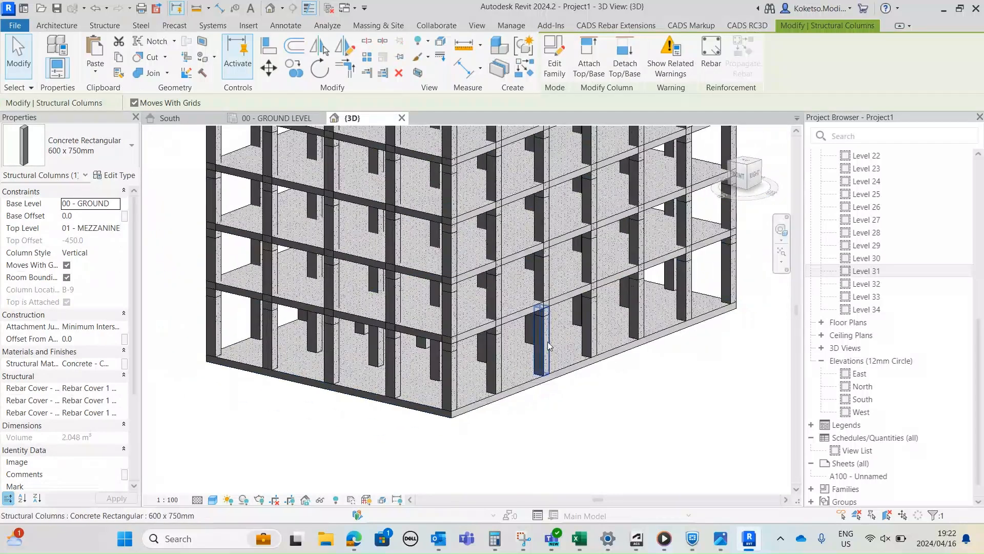
{"action": "key", "text": "Escape"}
{"action": "middle_click_drag", "start_coordinate": [543, 342], "coordinate": [418, 146], "text": "shift"}
{"action": "left_click", "coordinate": [185, 118]}
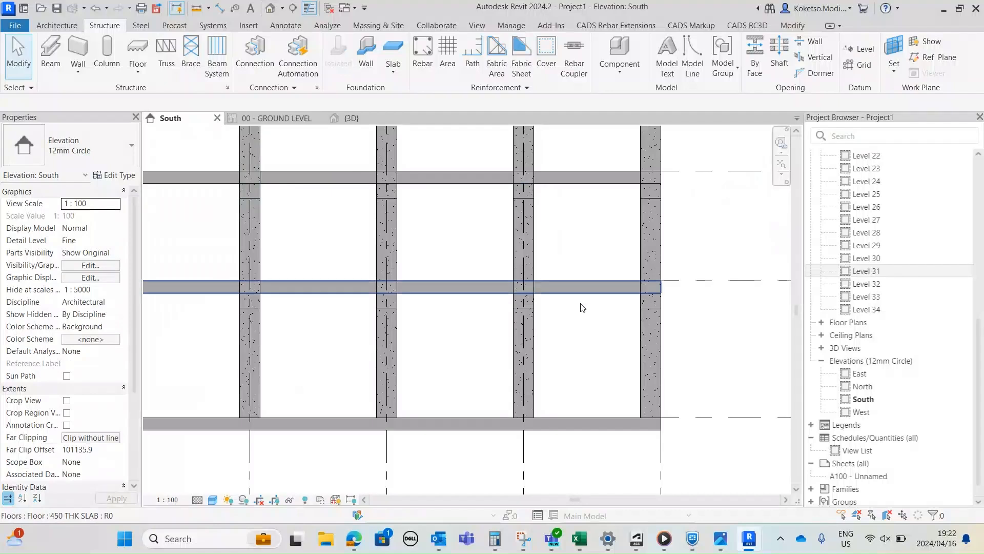
Delete the structural columns between 00 - GROUND LEVEL and 01 - MEZZANINE in the South elevation, filtering the grids out of the selection
{"action": "left_click_drag", "start_coordinate": [233, 343], "coordinate": [228, 342]}
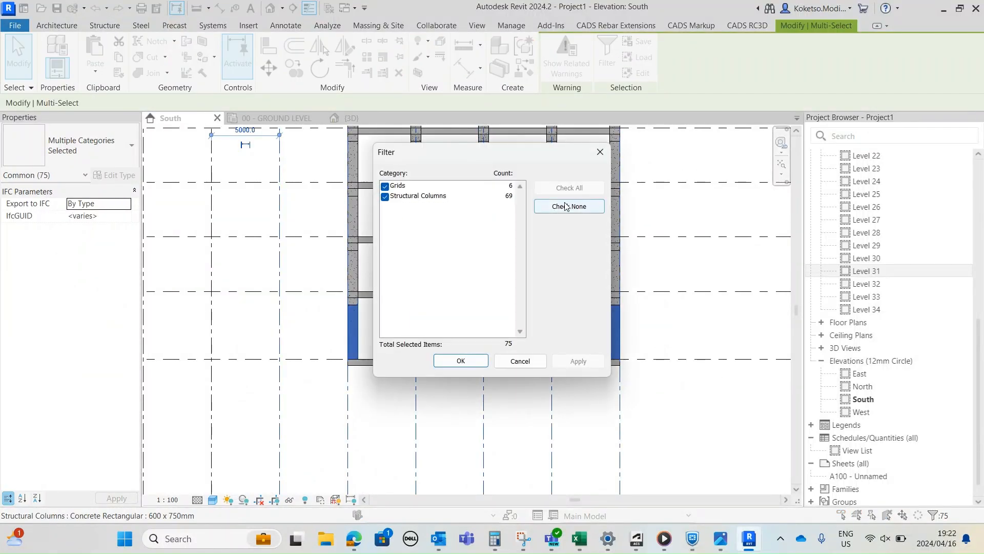
{"action": "left_click", "coordinate": [384, 197]}
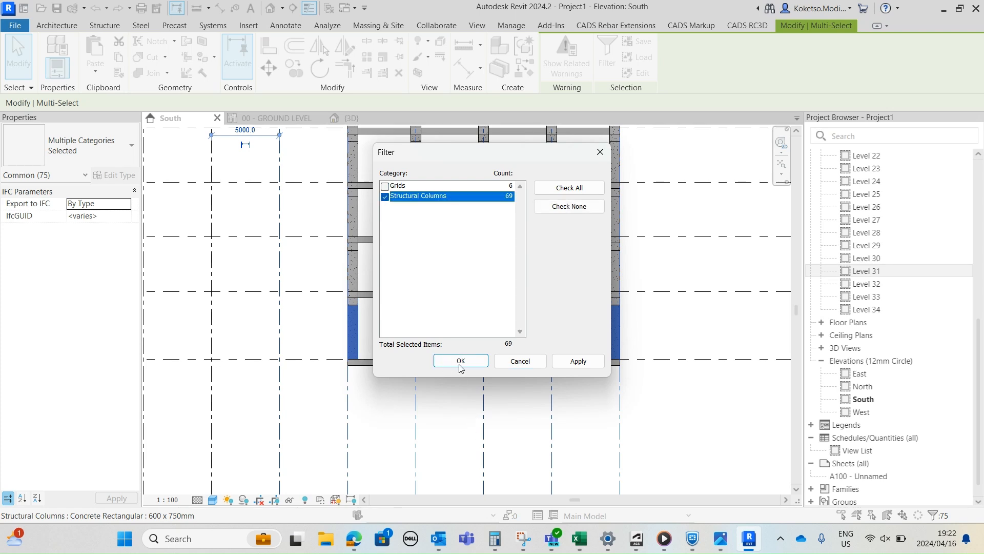
{"action": "left_click", "coordinate": [461, 366]}
{"action": "scroll", "coordinate": [415, 301], "scroll_direction": "up", "scroll_amount": 1}
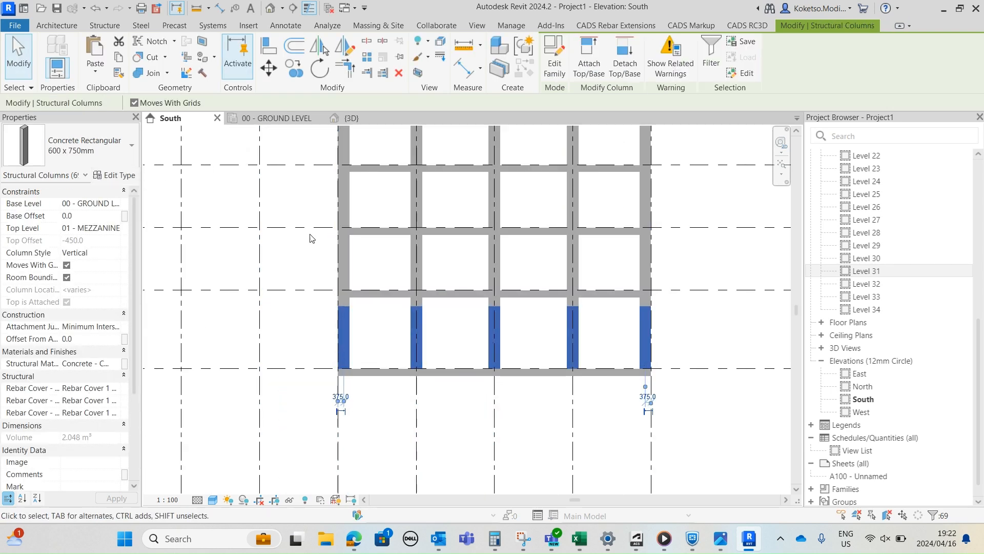
{"action": "left_click", "coordinate": [403, 79]}
{"action": "scroll", "coordinate": [631, 314], "scroll_direction": "down", "scroll_amount": 2}
{"action": "middle_click_drag", "start_coordinate": [639, 279], "coordinate": [537, 328]}
{"action": "scroll", "coordinate": [530, 336], "scroll_direction": "up", "scroll_amount": 2}
{"action": "middle_click_drag", "start_coordinate": [514, 359], "coordinate": [551, 356]}
{"action": "scroll", "coordinate": [321, 348], "scroll_direction": "up", "scroll_amount": 2}
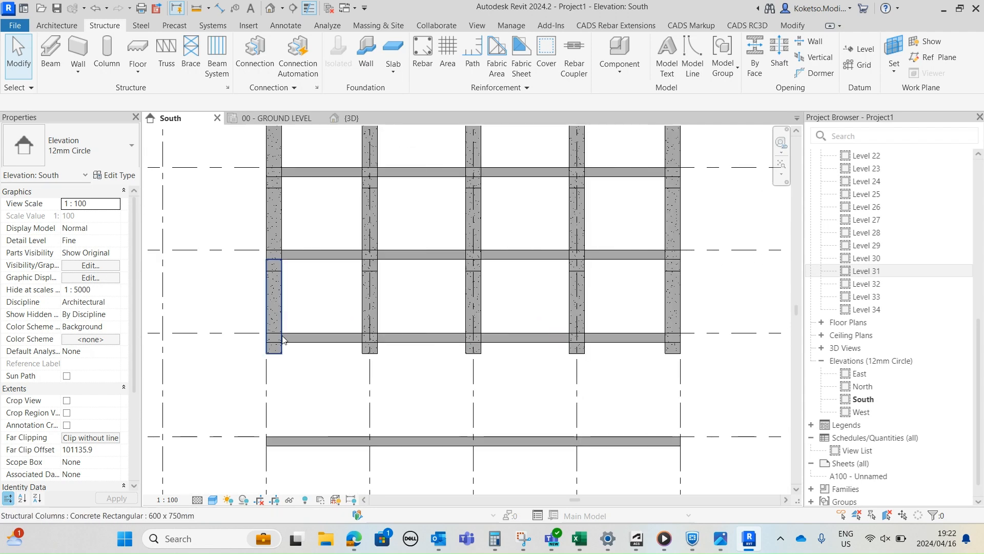
Select all instances of the 600 x 750mm Concrete Rectangular column and set their Base Offset to 0.0
{"action": "scroll", "coordinate": [378, 359], "scroll_direction": "down", "scroll_amount": 1}
{"action": "left_click", "coordinate": [638, 302]}
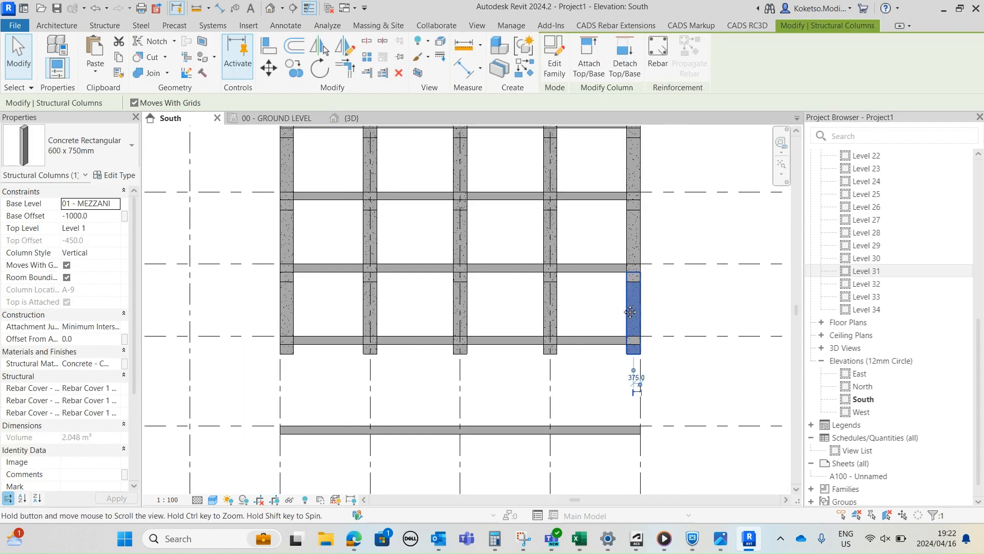
{"action": "middle_click_drag", "start_coordinate": [628, 271], "coordinate": [592, 261]}
{"action": "scroll", "coordinate": [592, 261], "scroll_direction": "up", "scroll_amount": 2}
{"action": "key", "text": "Escape"}
{"action": "scroll", "coordinate": [592, 277], "scroll_direction": "down", "scroll_amount": 2}
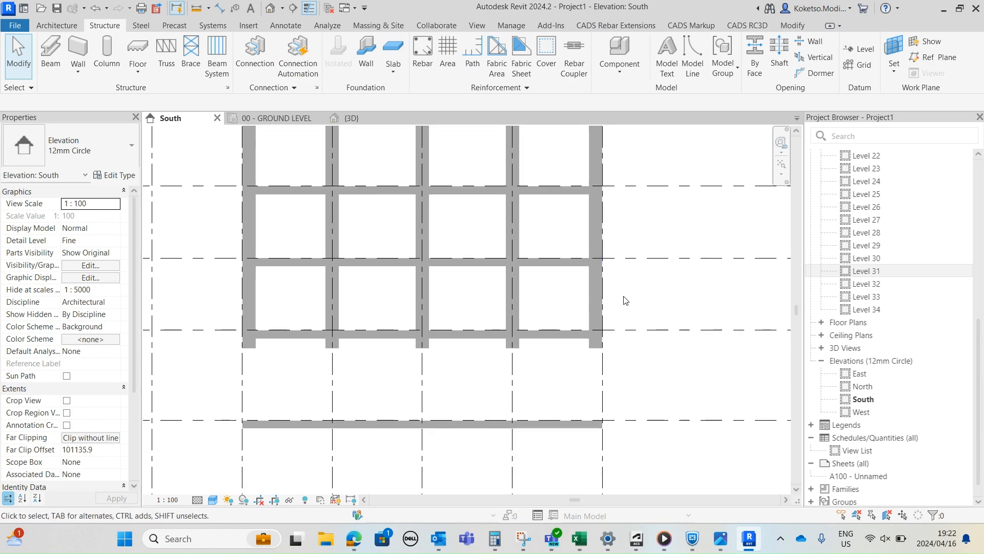
{"action": "left_click", "coordinate": [606, 292]}
{"action": "right_click", "coordinate": [627, 291]}
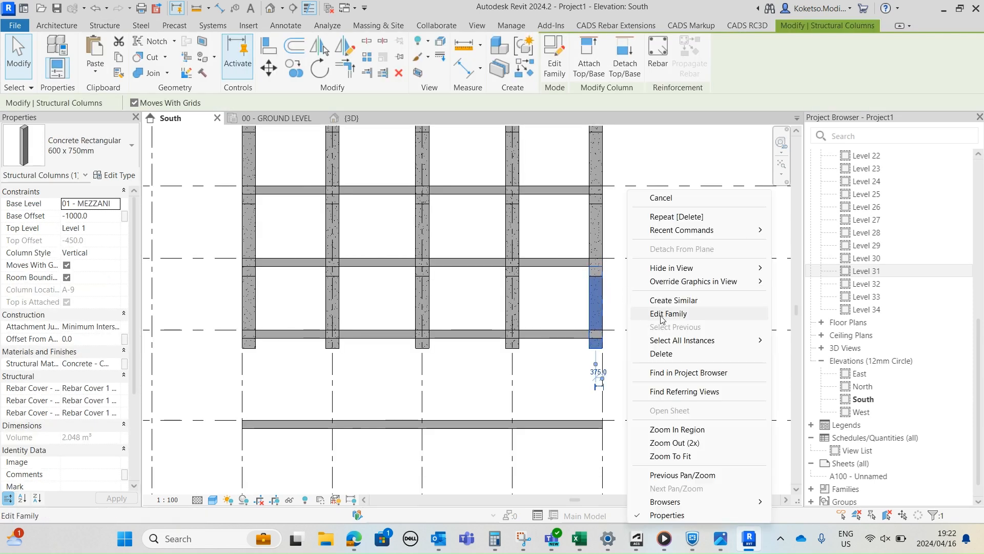
{"action": "mouse_move", "coordinate": [684, 342]}
{"action": "left_click", "coordinate": [820, 339]}
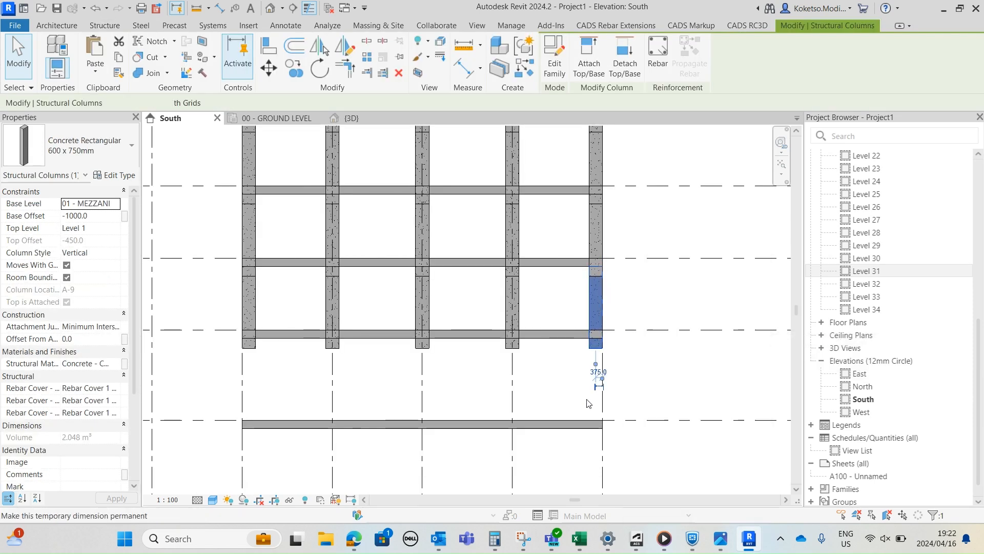
{"action": "scroll", "coordinate": [571, 416], "scroll_direction": "down", "scroll_amount": 5}
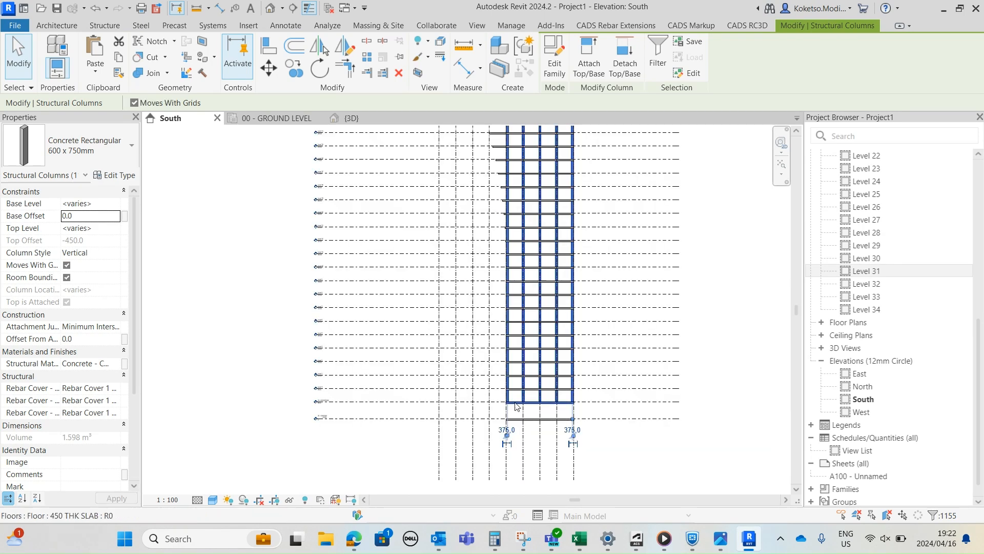
Copy the columns standing on the mezzanine slab down one storey, keeping only Structural Columns in the selection and Constrain off
{"action": "scroll", "coordinate": [535, 411], "scroll_direction": "up", "scroll_amount": 6}
{"action": "scroll", "coordinate": [375, 306], "scroll_direction": "up", "scroll_amount": 2}
{"action": "middle_click_drag", "start_coordinate": [531, 366], "coordinate": [335, 285]}
{"action": "left_click", "coordinate": [324, 283]}
{"action": "scroll", "coordinate": [336, 285], "scroll_direction": "down", "scroll_amount": 1}
{"action": "scroll", "coordinate": [555, 276], "scroll_direction": "up", "scroll_amount": 1}
{"action": "left_click_drag", "start_coordinate": [681, 276], "coordinate": [331, 297]}
{"action": "left_click", "coordinate": [553, 51]}
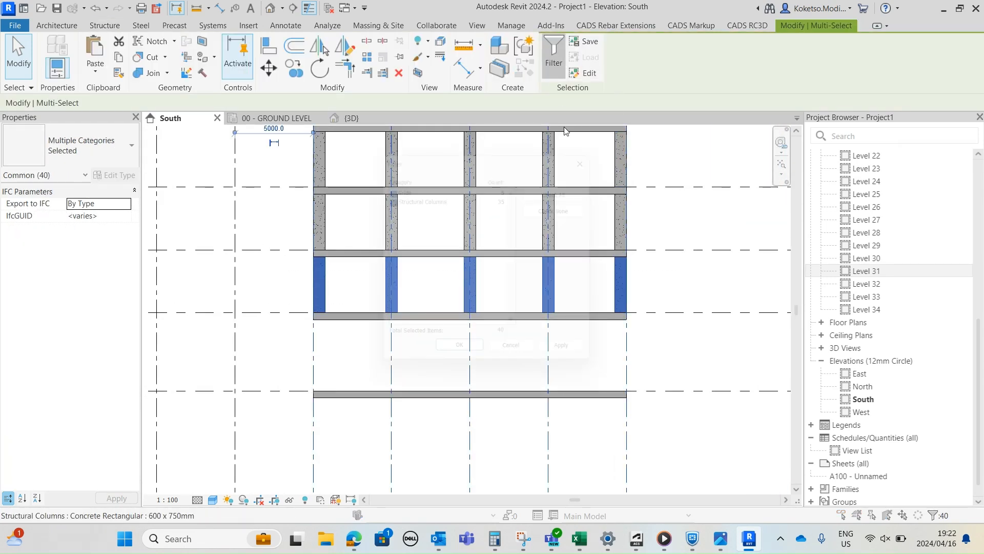
{"action": "left_click", "coordinate": [385, 196]}
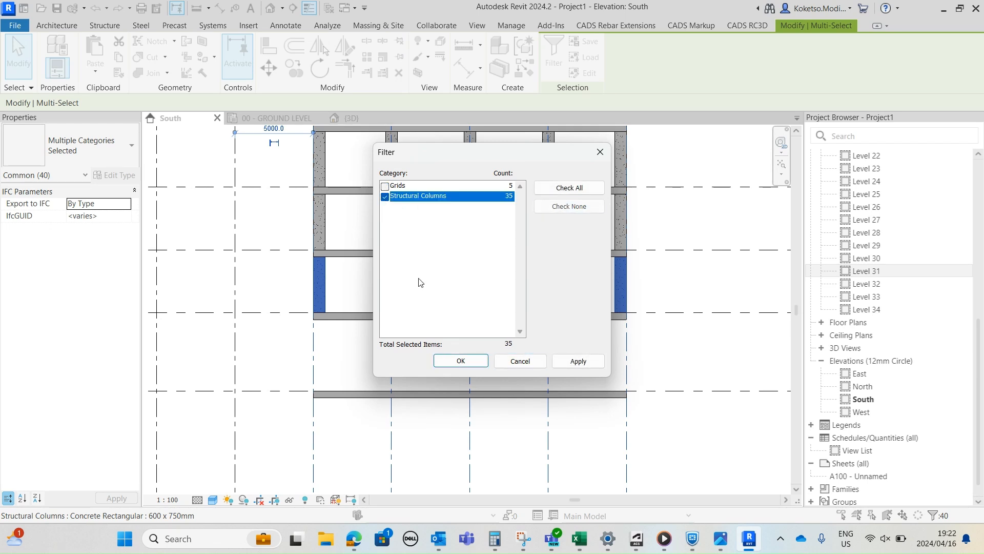
{"action": "left_click", "coordinate": [461, 360]}
{"action": "scroll", "coordinate": [341, 316], "scroll_direction": "up", "scroll_amount": 1}
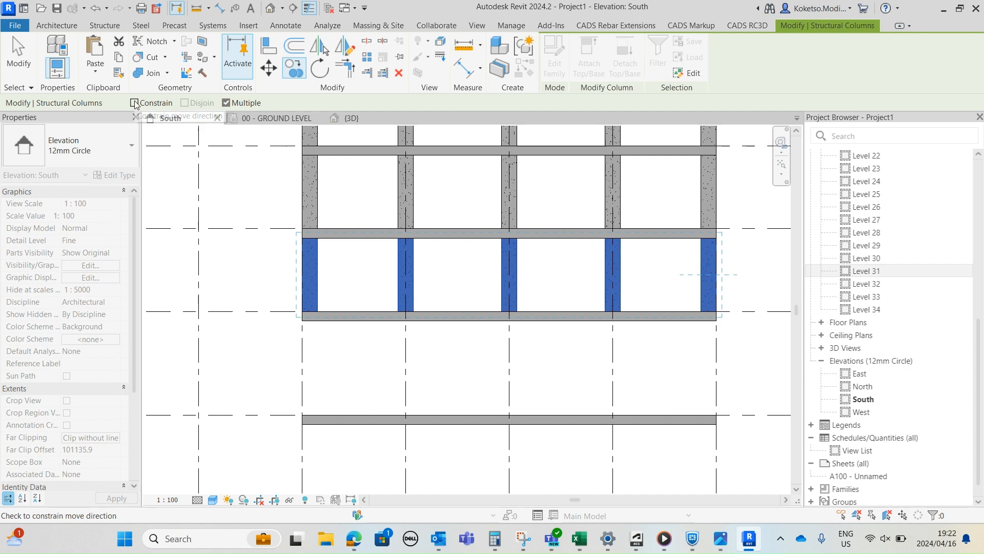
{"action": "left_click", "coordinate": [358, 239]}
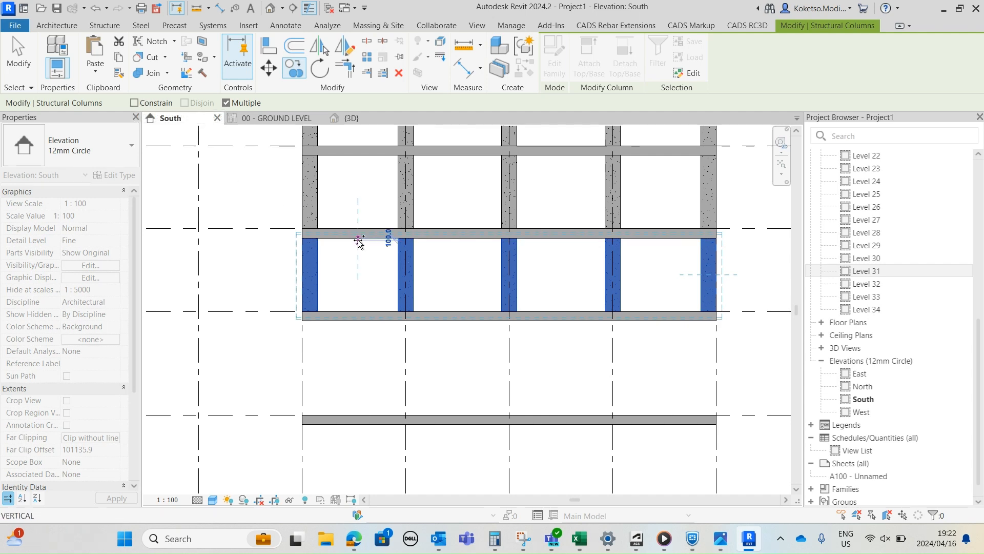
{"action": "left_click", "coordinate": [357, 324]}
{"action": "key", "text": "Escape"}
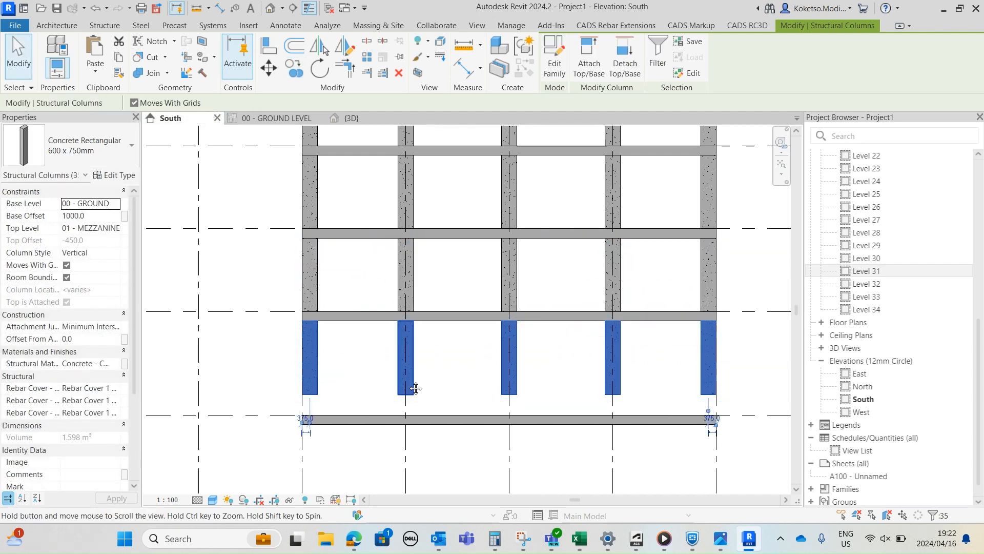
{"action": "middle_click_drag", "start_coordinate": [318, 387], "coordinate": [424, 333]}
{"action": "middle_click_drag", "start_coordinate": [249, 250], "coordinate": [240, 249]}
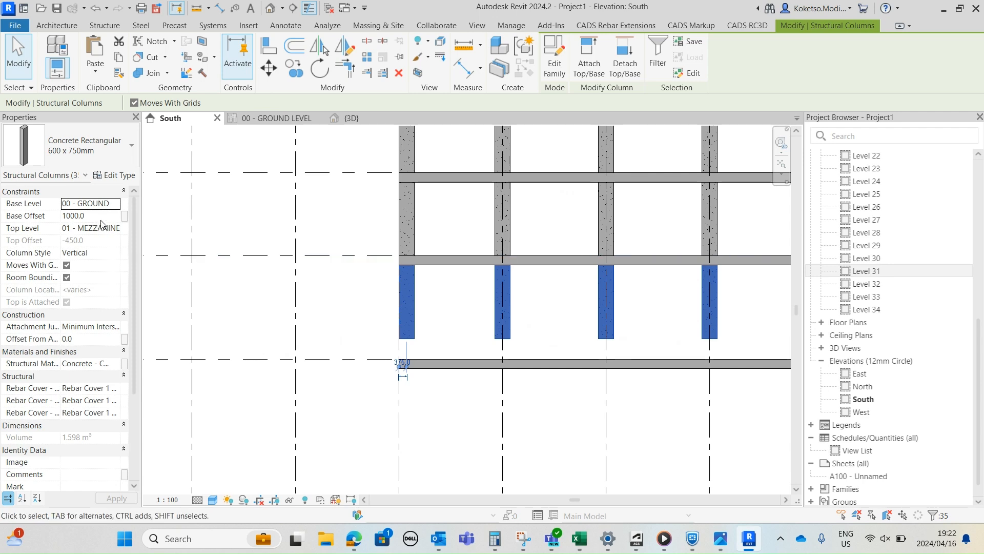
Inspect the copied ground-floor columns in the South elevation and the whole tower in the 3D view
{"action": "middle_click_drag", "start_coordinate": [548, 351], "coordinate": [400, 343]}
{"action": "scroll", "coordinate": [401, 343], "scroll_direction": "down", "scroll_amount": 3}
{"action": "scroll", "coordinate": [506, 312], "scroll_direction": "up", "scroll_amount": 4}
{"action": "key", "text": "Escape"}
{"action": "scroll", "coordinate": [551, 337], "scroll_direction": "down", "scroll_amount": 3}
{"action": "left_click", "coordinate": [351, 119]}
{"action": "scroll", "coordinate": [570, 359], "scroll_direction": "down", "scroll_amount": 4}
{"action": "scroll", "coordinate": [564, 390], "scroll_direction": "down", "scroll_amount": 2}
{"action": "middle_click_drag", "start_coordinate": [547, 410], "coordinate": [625, 391], "text": "shift"}
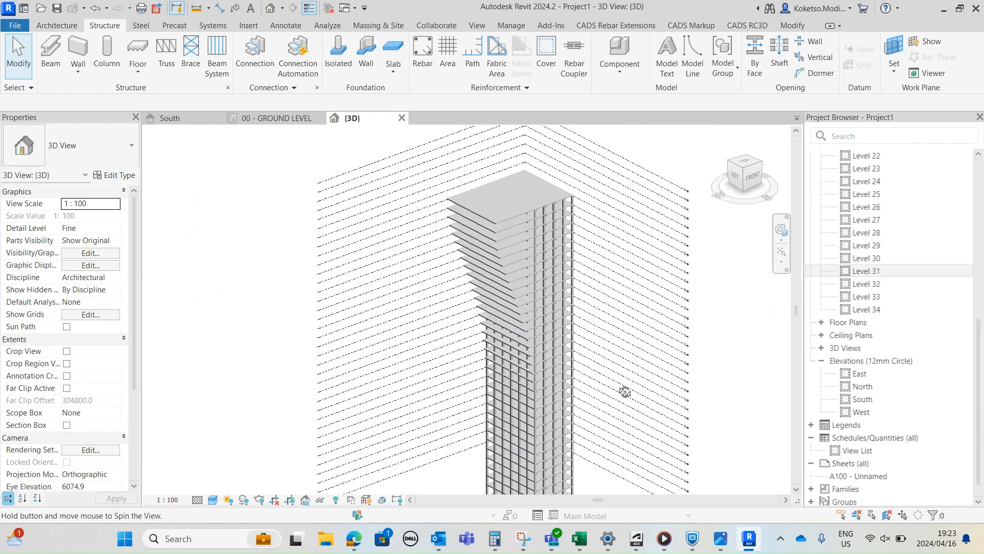
{"action": "scroll", "coordinate": [573, 377], "scroll_direction": "up", "scroll_amount": 3}
{"action": "scroll", "coordinate": [486, 281], "scroll_direction": "down", "scroll_amount": 2}
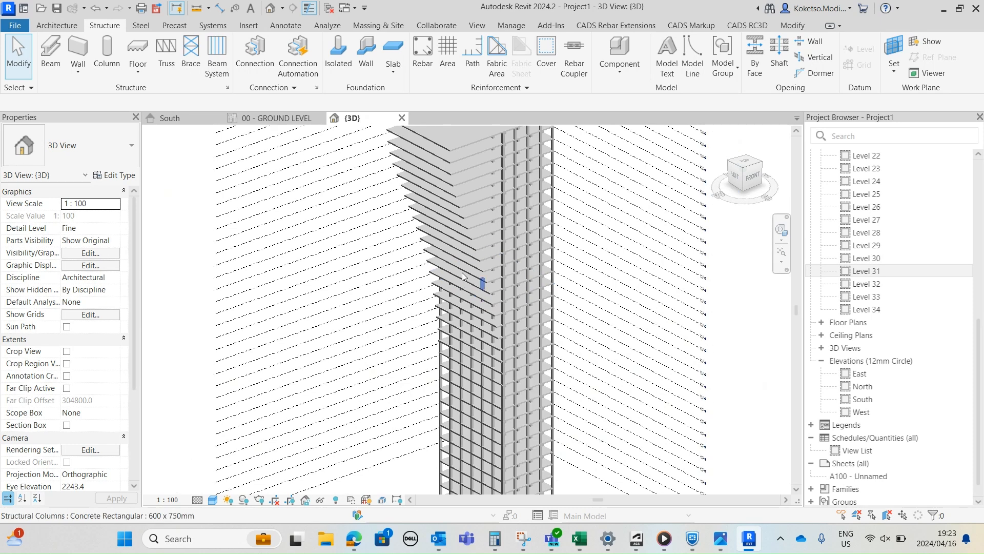
Examine in the South elevation where the slab edges start projecting beyond the outermost column line
{"action": "left_click", "coordinate": [184, 120]}
{"action": "scroll", "coordinate": [602, 329], "scroll_direction": "down", "scroll_amount": 5}
{"action": "middle_click_drag", "start_coordinate": [576, 269], "coordinate": [567, 337]}
{"action": "scroll", "coordinate": [502, 292], "scroll_direction": "up", "scroll_amount": 7}
{"action": "scroll", "coordinate": [273, 287], "scroll_direction": "down", "scroll_amount": 1}
{"action": "scroll", "coordinate": [241, 314], "scroll_direction": "down", "scroll_amount": 1}
{"action": "scroll", "coordinate": [272, 349], "scroll_direction": "up", "scroll_amount": 1}
{"action": "middle_click_drag", "start_coordinate": [233, 370], "coordinate": [145, 341]}
{"action": "middle_click_drag", "start_coordinate": [401, 376], "coordinate": [585, 346]}
{"action": "scroll", "coordinate": [323, 315], "scroll_direction": "up", "scroll_amount": 2}
{"action": "scroll", "coordinate": [287, 314], "scroll_direction": "down", "scroll_amount": 4}
{"action": "middle_click_drag", "start_coordinate": [719, 311], "coordinate": [466, 317]}
{"action": "scroll", "coordinate": [518, 316], "scroll_direction": "up", "scroll_amount": 8}
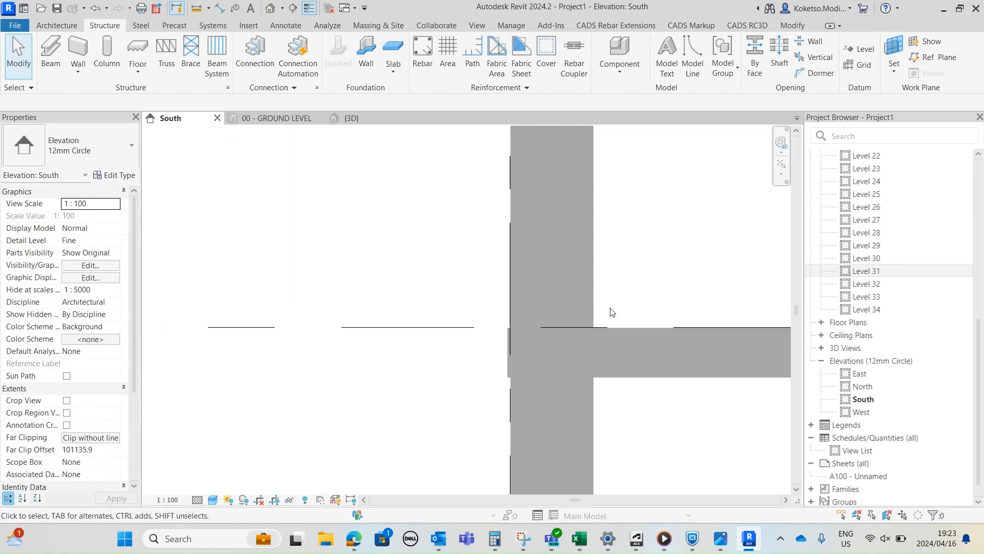
{"action": "scroll", "coordinate": [548, 320], "scroll_direction": "down", "scroll_amount": 6}
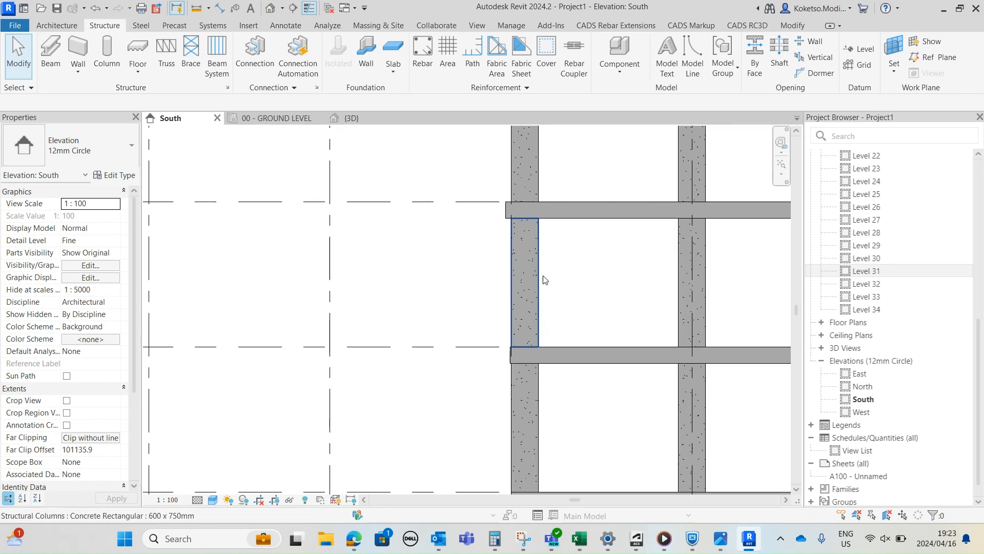
{"action": "scroll", "coordinate": [533, 274], "scroll_direction": "down", "scroll_amount": 2}
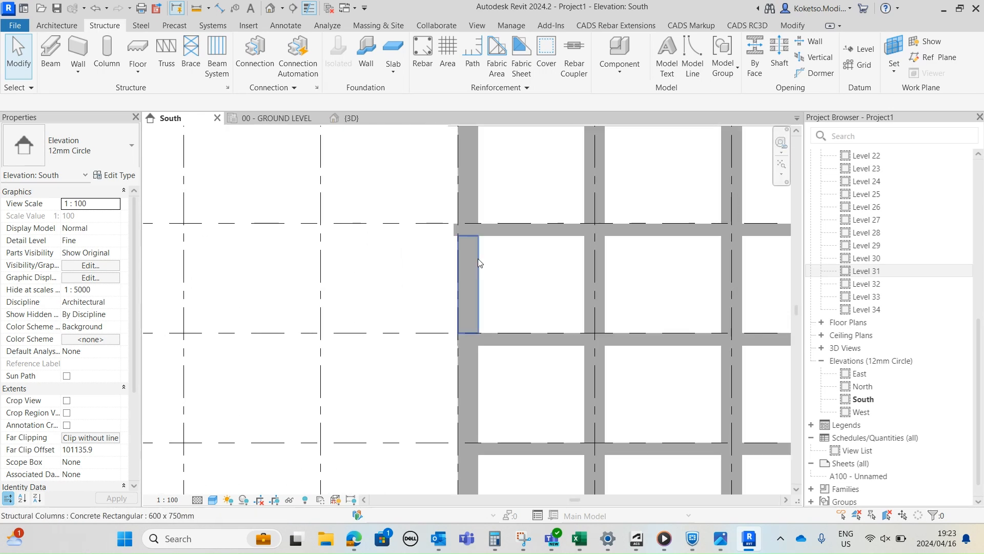
{"action": "scroll", "coordinate": [492, 285], "scroll_direction": "down", "scroll_amount": 1}
{"action": "scroll", "coordinate": [486, 285], "scroll_direction": "down", "scroll_amount": 2}
{"action": "scroll", "coordinate": [486, 284], "scroll_direction": "up", "scroll_amount": 2}
{"action": "scroll", "coordinate": [492, 285], "scroll_direction": "up", "scroll_amount": 1}
{"action": "scroll", "coordinate": [492, 287], "scroll_direction": "down", "scroll_amount": 3}
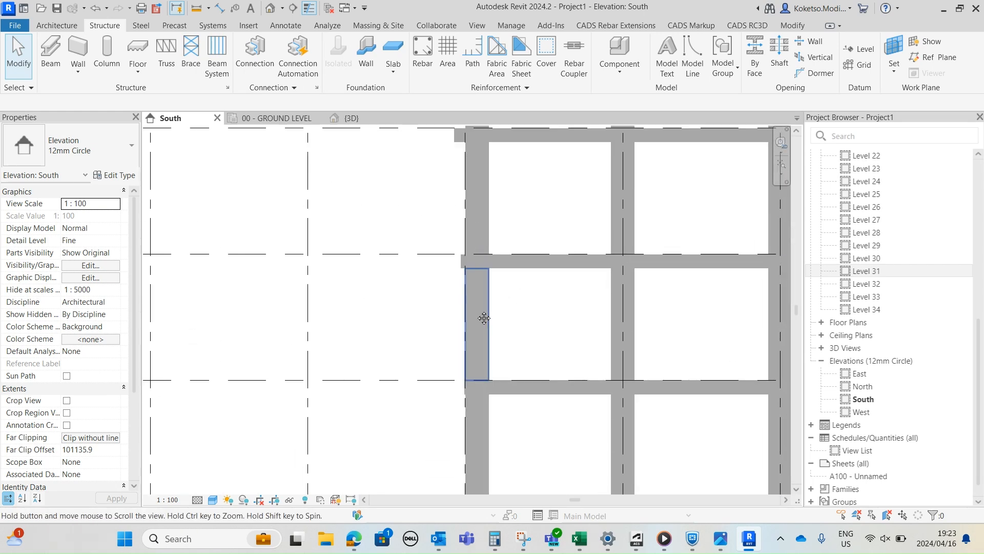
{"action": "scroll", "coordinate": [523, 352], "scroll_direction": "down", "scroll_amount": 2}
{"action": "middle_click_drag", "start_coordinate": [520, 332], "coordinate": [566, 413]}
{"action": "scroll", "coordinate": [567, 413], "scroll_direction": "up", "scroll_amount": 2}
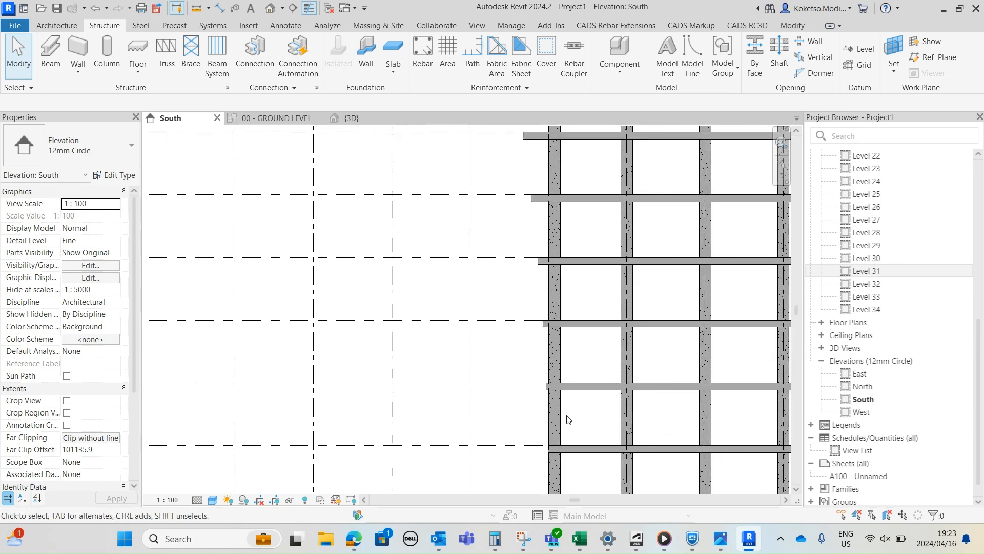
{"action": "scroll", "coordinate": [562, 414], "scroll_direction": "up", "scroll_amount": 1}
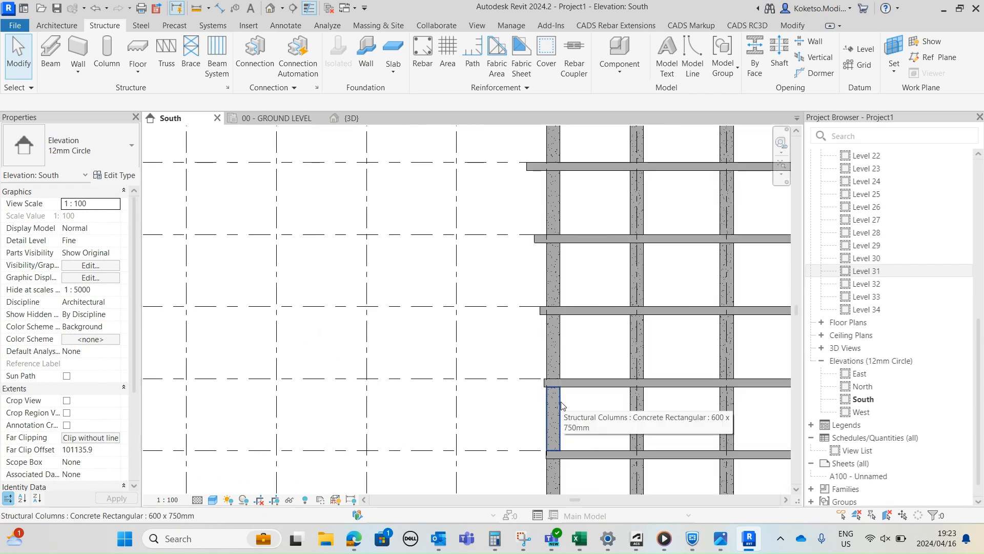
{"action": "scroll", "coordinate": [573, 398], "scroll_direction": "up", "scroll_amount": 1}
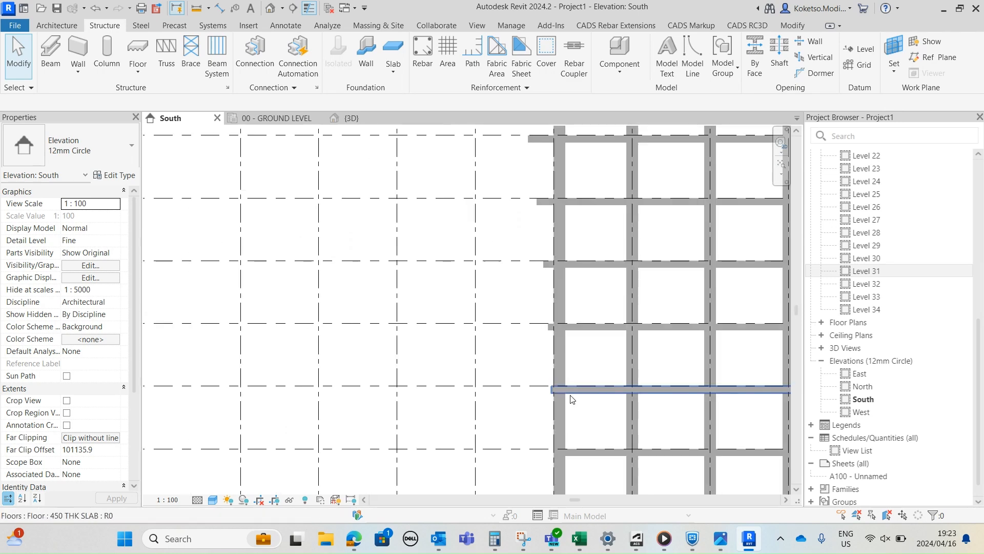
Trace the widening slab overhangs up to the top levels and back down along the edge columns
{"action": "scroll", "coordinate": [569, 430], "scroll_direction": "down", "scroll_amount": 8}
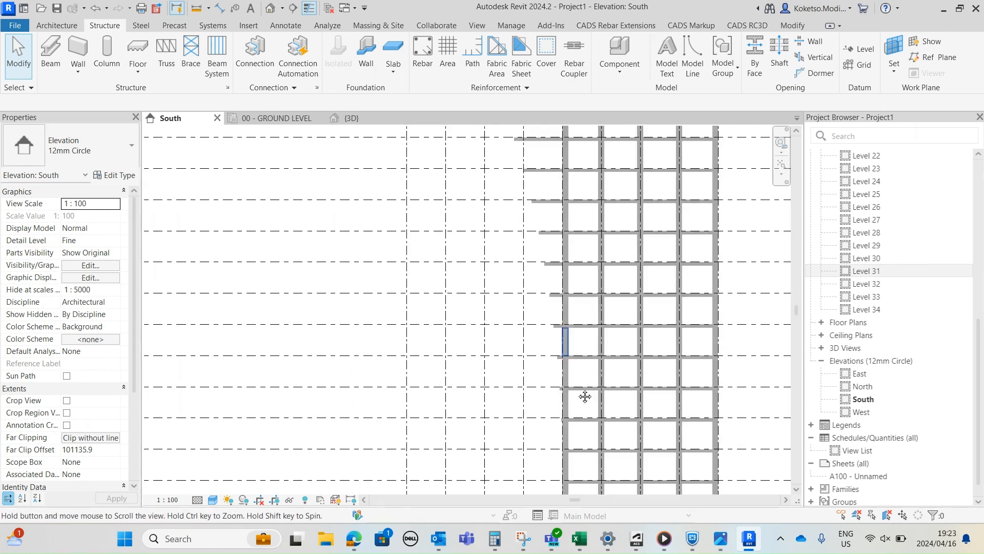
{"action": "scroll", "coordinate": [573, 363], "scroll_direction": "down", "scroll_amount": 2}
{"action": "middle_click_drag", "start_coordinate": [558, 246], "coordinate": [588, 372]}
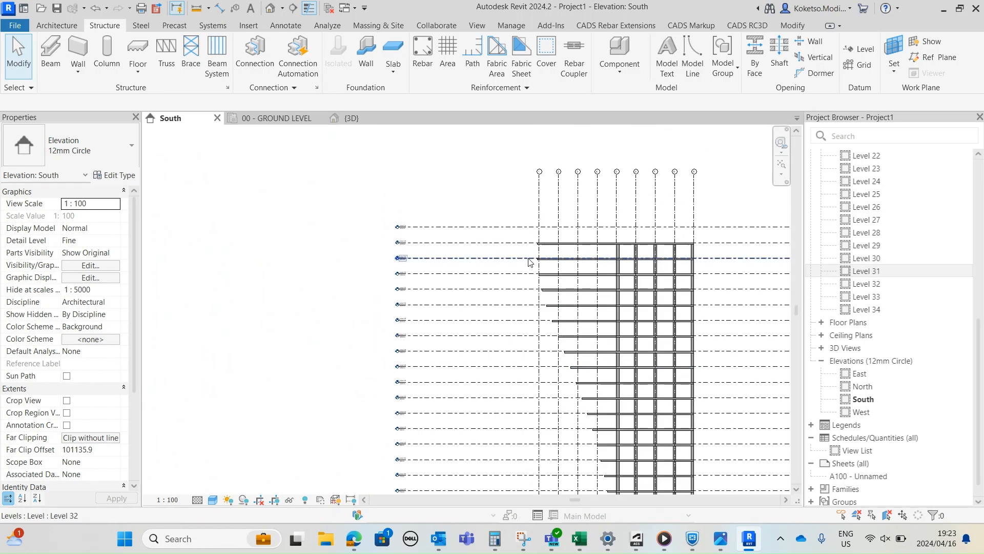
{"action": "scroll", "coordinate": [561, 333], "scroll_direction": "up", "scroll_amount": 5}
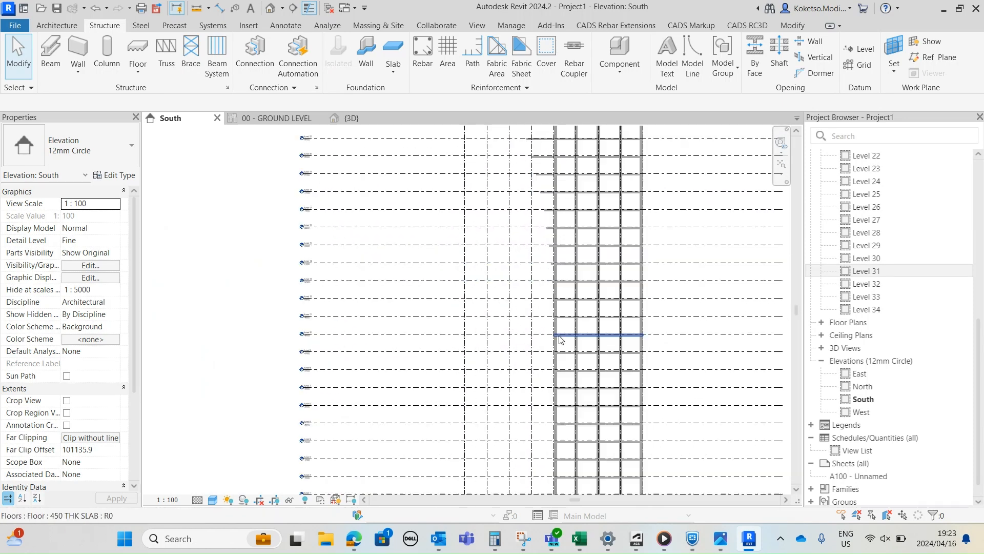
{"action": "scroll", "coordinate": [560, 331], "scroll_direction": "down", "scroll_amount": 1}
{"action": "middle_click_drag", "start_coordinate": [560, 332], "coordinate": [600, 410]}
{"action": "scroll", "coordinate": [602, 375], "scroll_direction": "up", "scroll_amount": 1}
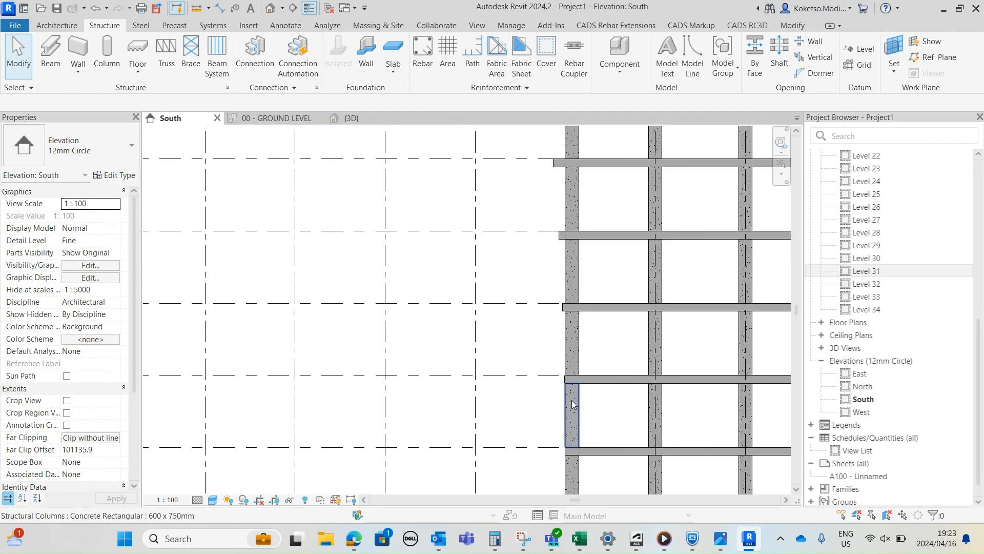
{"action": "scroll", "coordinate": [573, 350], "scroll_direction": "down", "scroll_amount": 3}
{"action": "middle_click_drag", "start_coordinate": [573, 351], "coordinate": [654, 341]}
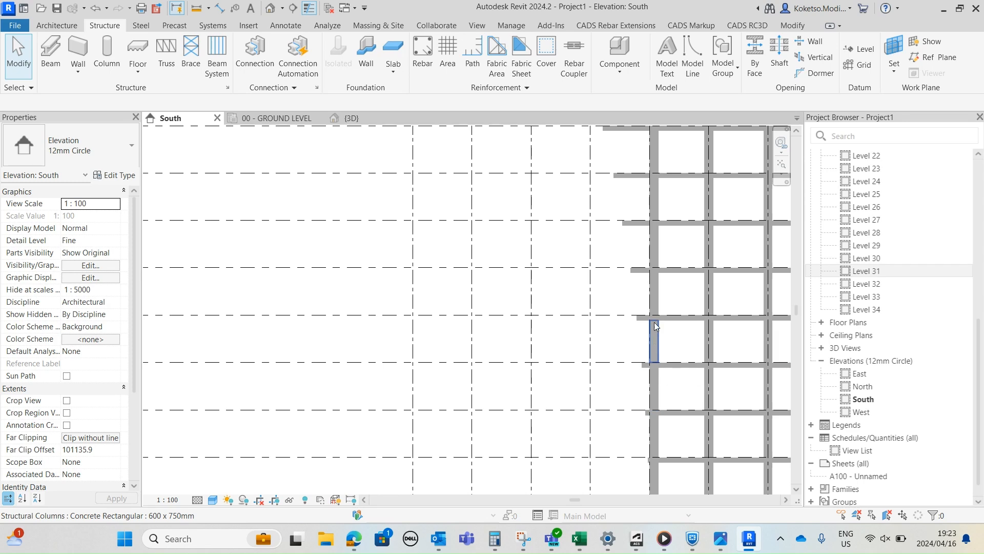
{"action": "scroll", "coordinate": [618, 199], "scroll_direction": "down", "scroll_amount": 3}
{"action": "middle_click_drag", "start_coordinate": [602, 139], "coordinate": [668, 399]}
{"action": "scroll", "coordinate": [577, 192], "scroll_direction": "down", "scroll_amount": 1}
{"action": "middle_click_drag", "start_coordinate": [572, 184], "coordinate": [579, 323]}
{"action": "scroll", "coordinate": [571, 216], "scroll_direction": "up", "scroll_amount": 5}
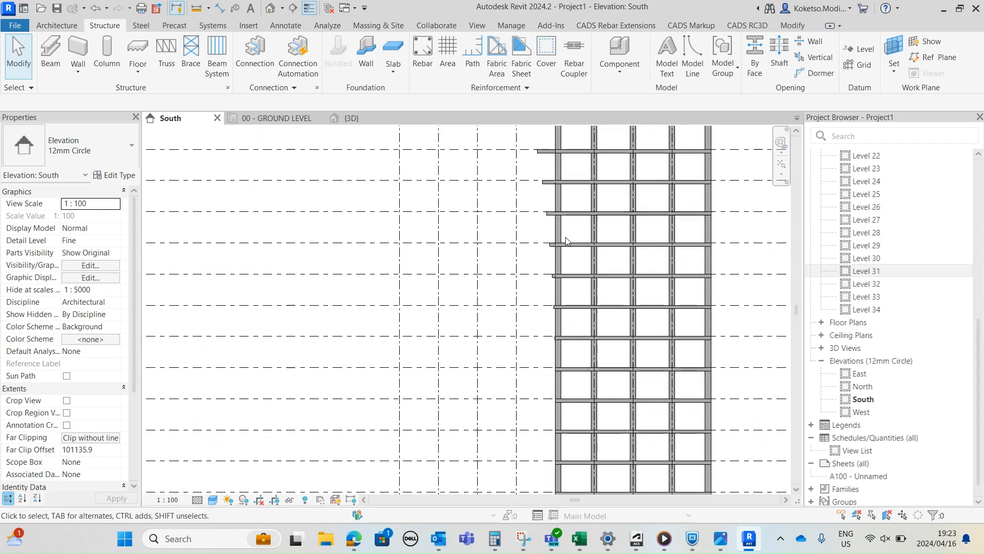
{"action": "scroll", "coordinate": [560, 344], "scroll_direction": "up", "scroll_amount": 2}
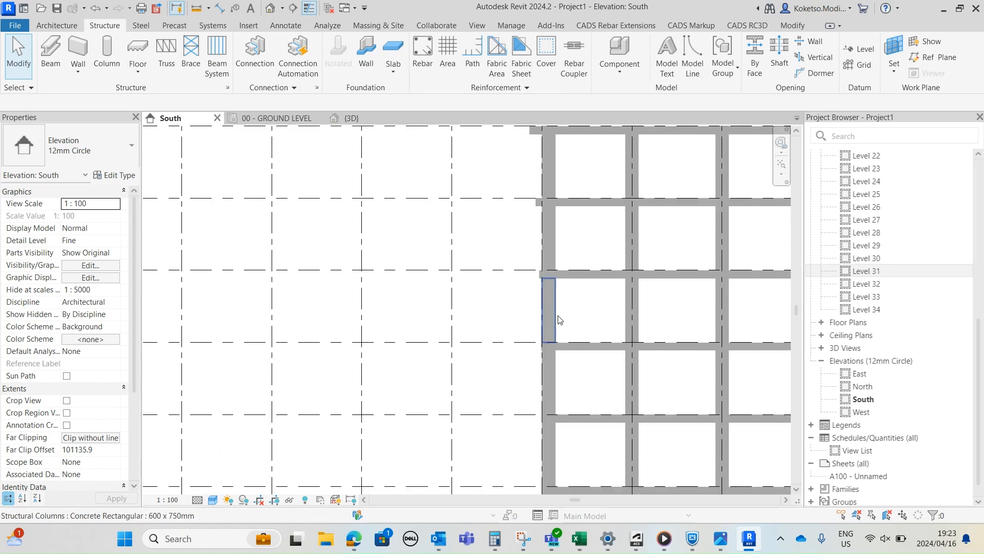
{"action": "scroll", "coordinate": [542, 348], "scroll_direction": "up", "scroll_amount": 1}
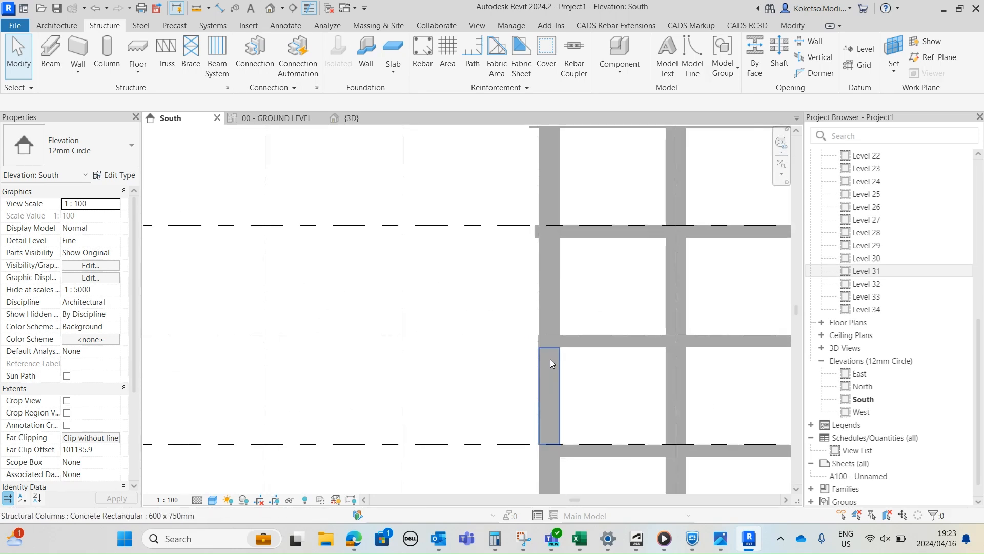
Select only the outermost Structural Columns between Levels 11 and 12 and duplicate their type as 600 x 811mm
{"action": "scroll", "coordinate": [650, 321], "scroll_direction": "down", "scroll_amount": 5}
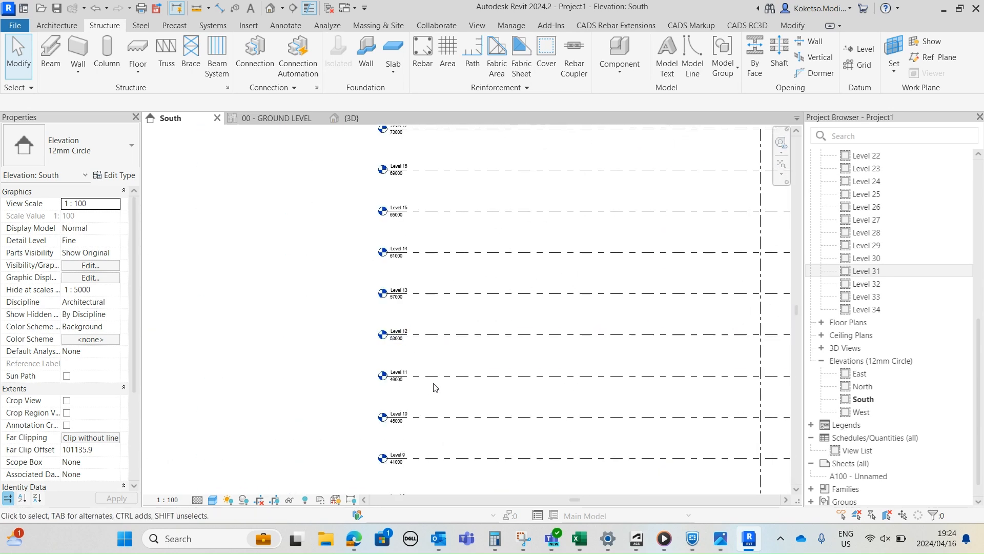
{"action": "scroll", "coordinate": [666, 386], "scroll_direction": "up", "scroll_amount": 4}
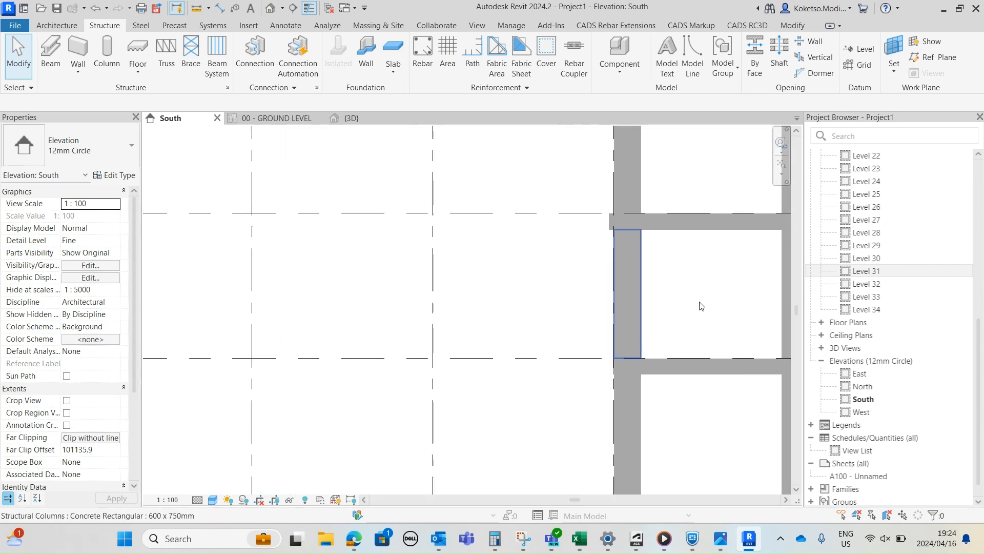
{"action": "left_click_drag", "start_coordinate": [562, 300], "coordinate": [428, 331]}
{"action": "scroll", "coordinate": [455, 327], "scroll_direction": "down", "scroll_amount": 3}
{"action": "middle_click_drag", "start_coordinate": [606, 308], "coordinate": [540, 314]}
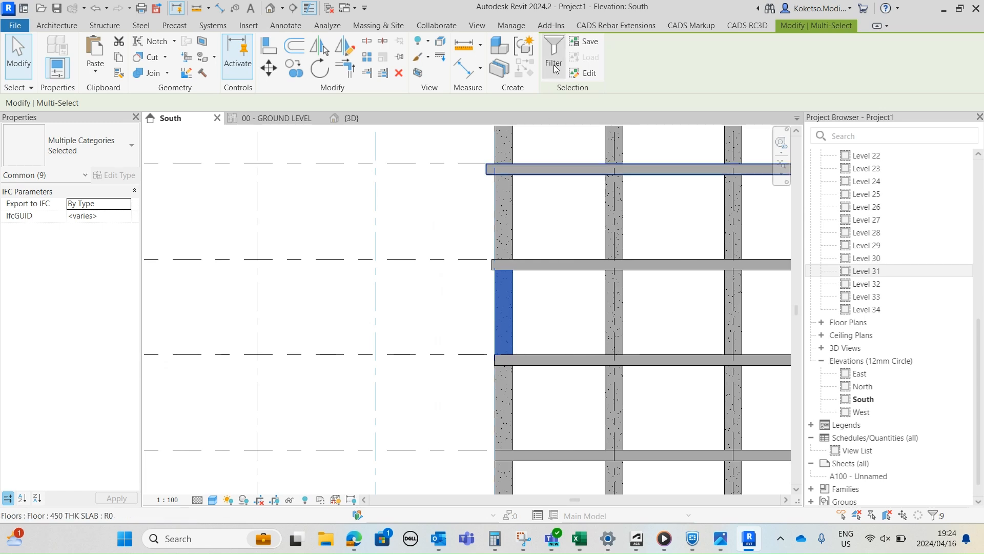
{"action": "left_click", "coordinate": [589, 207]}
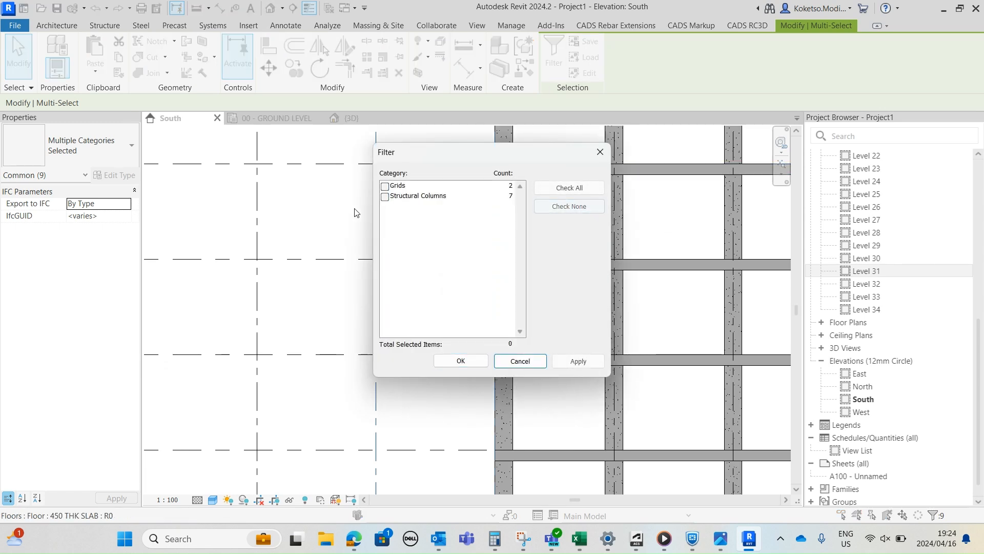
{"action": "left_click", "coordinate": [387, 199]}
{"action": "left_click", "coordinate": [461, 360]}
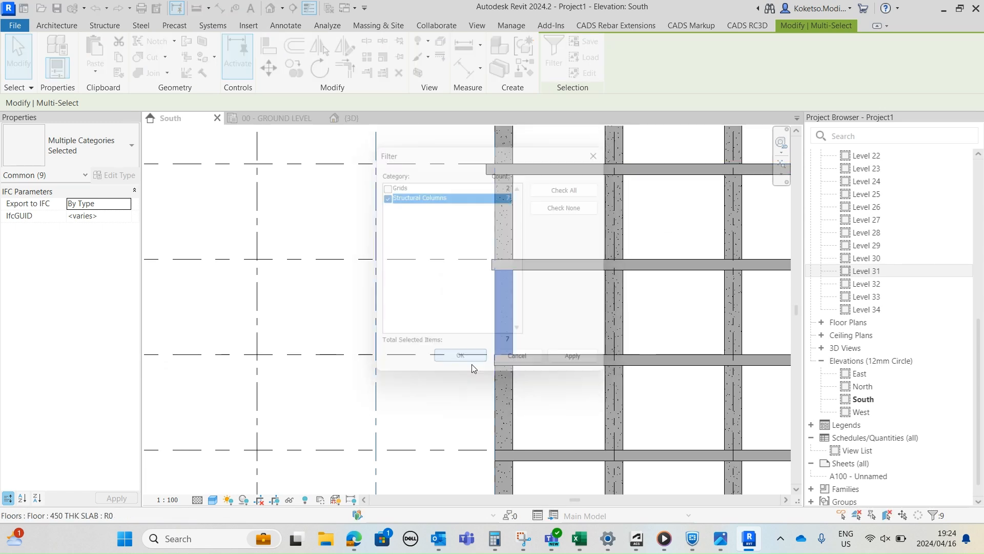
{"action": "left_click", "coordinate": [113, 174]}
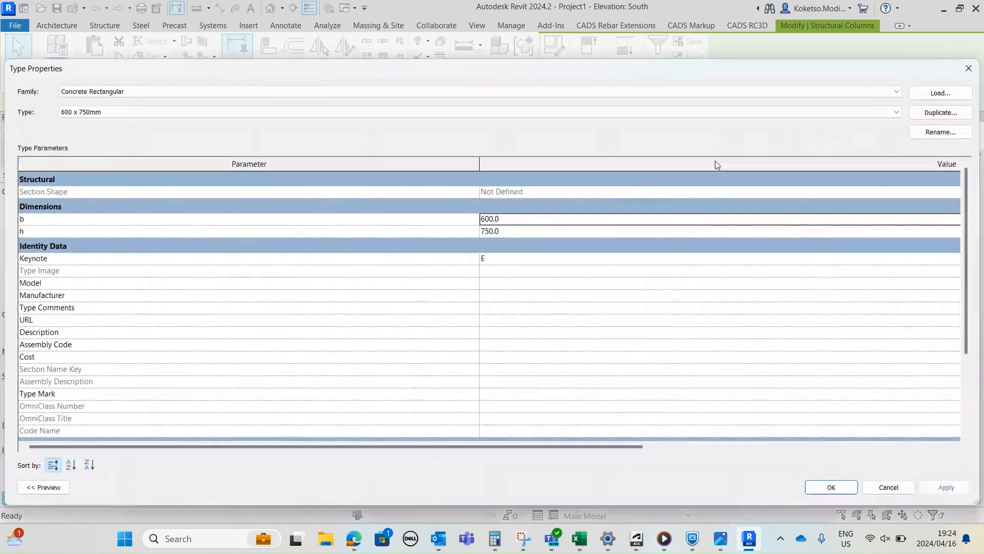
{"action": "left_click", "coordinate": [941, 113]}
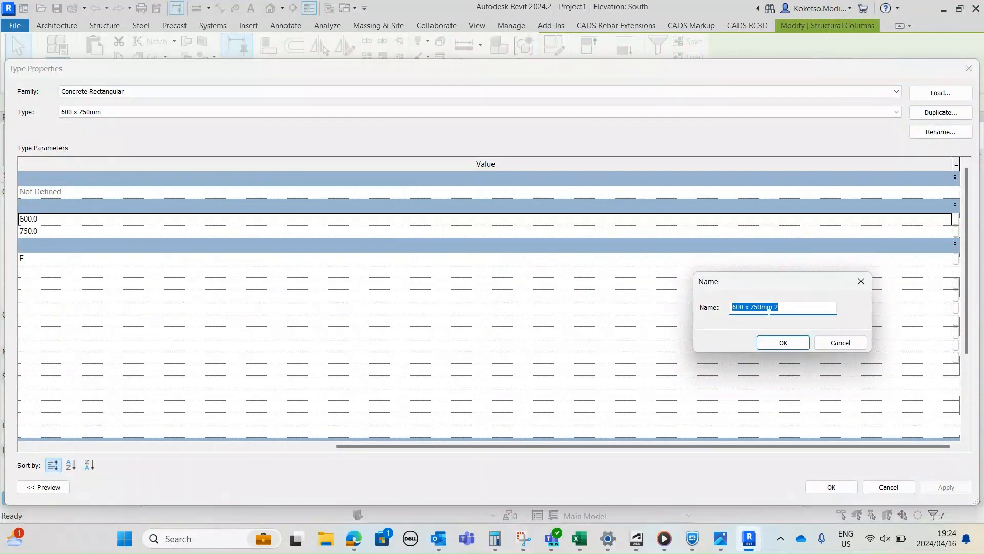
{"action": "left_click_drag", "start_coordinate": [778, 307], "coordinate": [756, 308]}
{"action": "type", "text": "811mm"}
{"action": "left_click", "coordinate": [770, 342]}
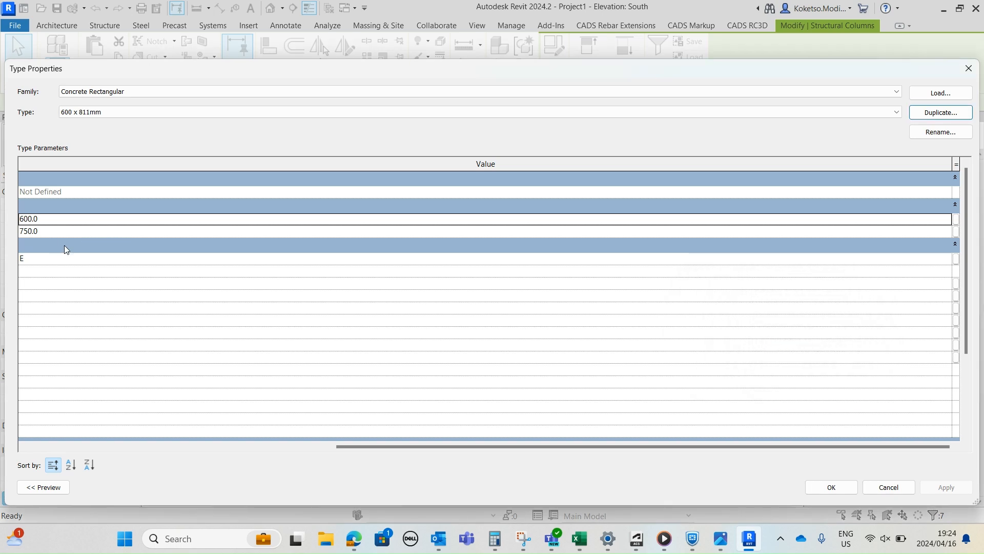
Set dimension h of the 600 x 811mm column type to 811 and apply it to the selected columns
{"action": "left_click_drag", "start_coordinate": [505, 446], "coordinate": [195, 447]}
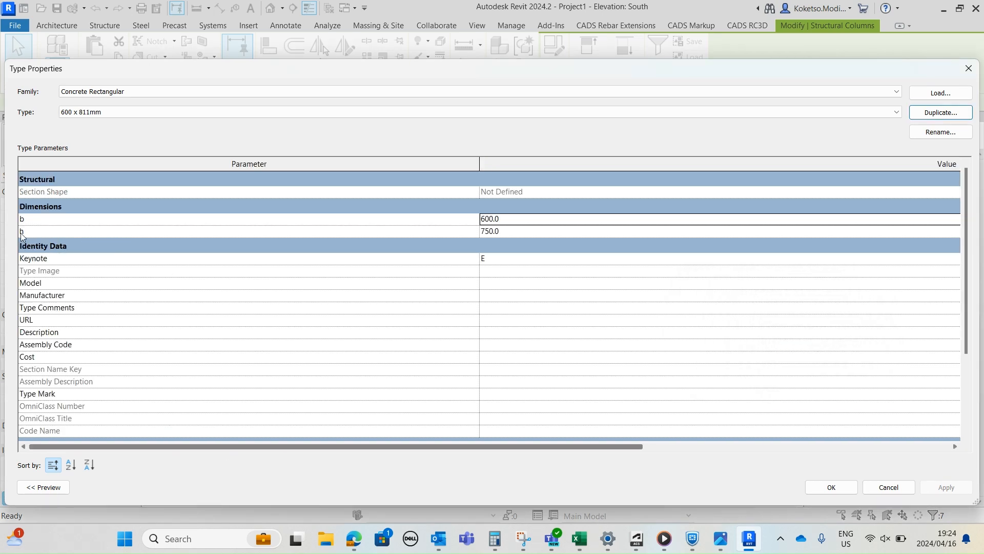
{"action": "left_click", "coordinate": [511, 232]}
{"action": "type", "text": "811"}
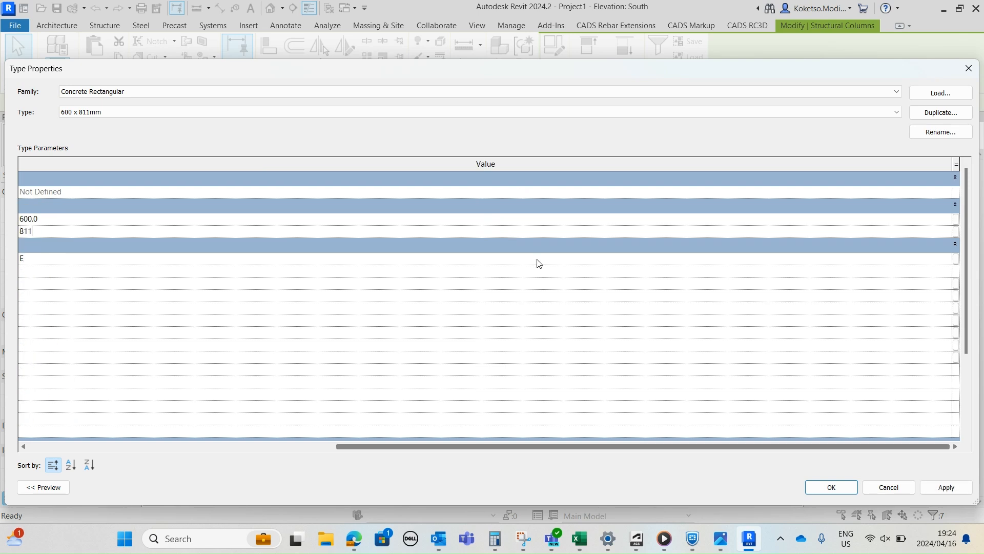
{"action": "left_click", "coordinate": [946, 487]}
{"action": "left_click", "coordinate": [831, 487]}
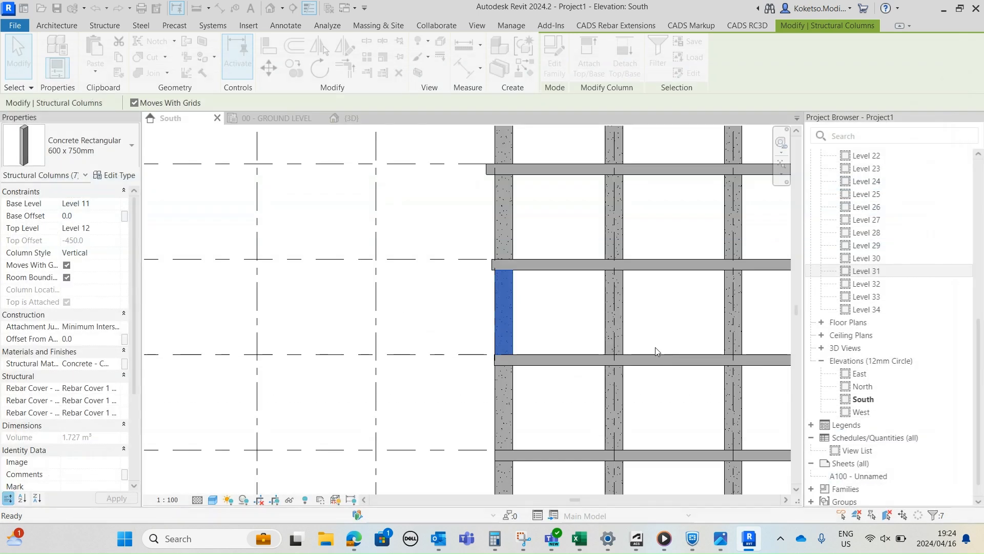
Move the 600 x 811mm columns from their outer bottom corner to the edge corner of the Level 11 slab
{"action": "scroll", "coordinate": [494, 338], "scroll_direction": "up", "scroll_amount": 6}
{"action": "left_click", "coordinate": [491, 368]}
{"action": "left_click", "coordinate": [529, 419]}
{"action": "scroll", "coordinate": [562, 352], "scroll_direction": "up", "scroll_amount": 5}
{"action": "middle_click_drag", "start_coordinate": [491, 408], "coordinate": [459, 306]}
{"action": "left_click", "coordinate": [269, 69]}
{"action": "scroll", "coordinate": [370, 334], "scroll_direction": "up", "scroll_amount": 3}
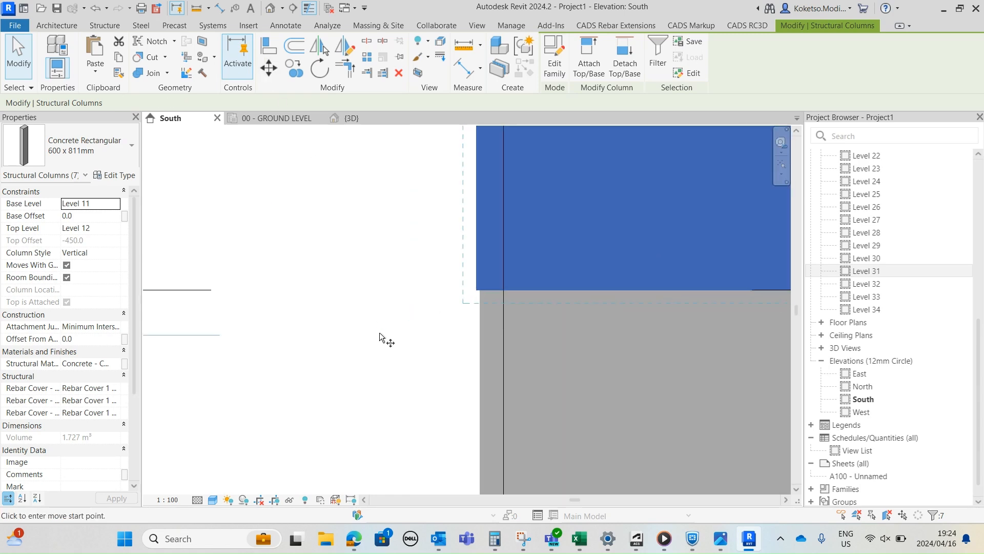
{"action": "scroll", "coordinate": [469, 297], "scroll_direction": "up", "scroll_amount": 5}
{"action": "left_click", "coordinate": [502, 273]}
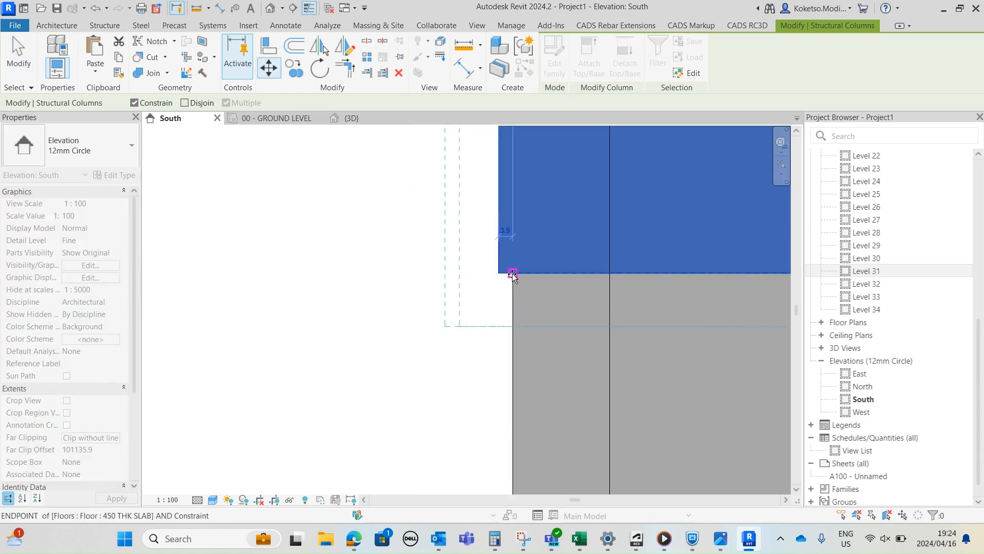
{"action": "left_click", "coordinate": [512, 273]}
{"action": "scroll", "coordinate": [354, 332], "scroll_direction": "down", "scroll_amount": 6}
{"action": "key", "text": "Escape"}
Select only the outermost Structural Columns between Levels 12 and 13 and duplicate their type as 600 x 952mm
{"action": "middle_click_drag", "start_coordinate": [500, 293], "coordinate": [485, 399]}
{"action": "scroll", "coordinate": [485, 372], "scroll_direction": "down", "scroll_amount": 3}
{"action": "scroll", "coordinate": [484, 209], "scroll_direction": "up", "scroll_amount": 1}
{"action": "middle_click_drag", "start_coordinate": [493, 215], "coordinate": [604, 301]}
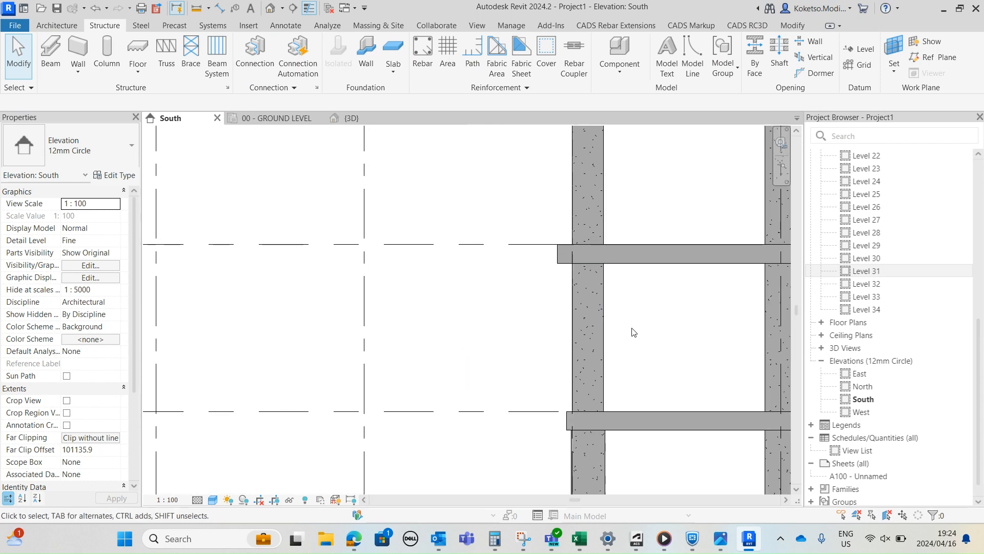
{"action": "left_click_drag", "start_coordinate": [634, 332], "coordinate": [494, 333]}
{"action": "left_click", "coordinate": [554, 54]}
{"action": "left_click", "coordinate": [544, 207]}
{"action": "left_click", "coordinate": [385, 197]}
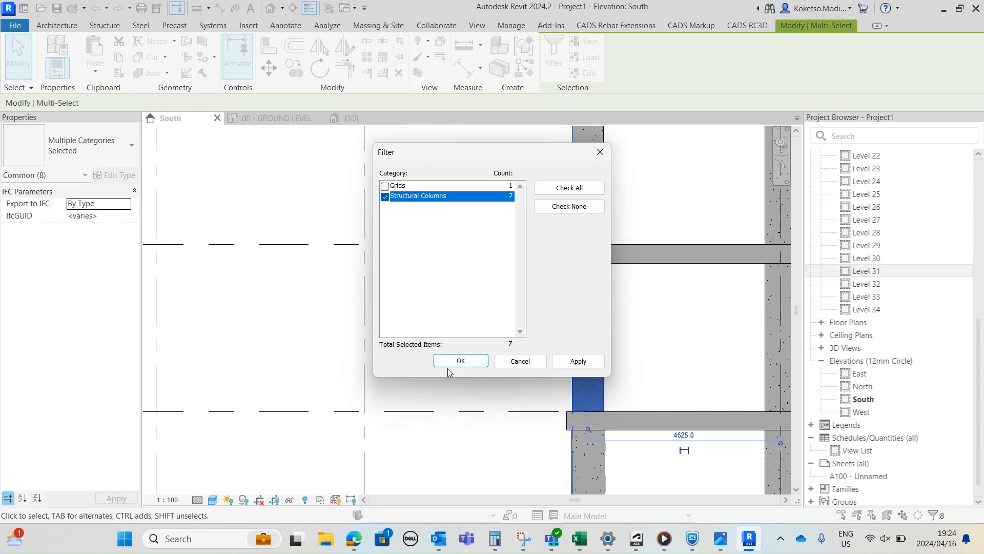
{"action": "left_click", "coordinate": [449, 364]}
{"action": "left_click", "coordinate": [128, 176]}
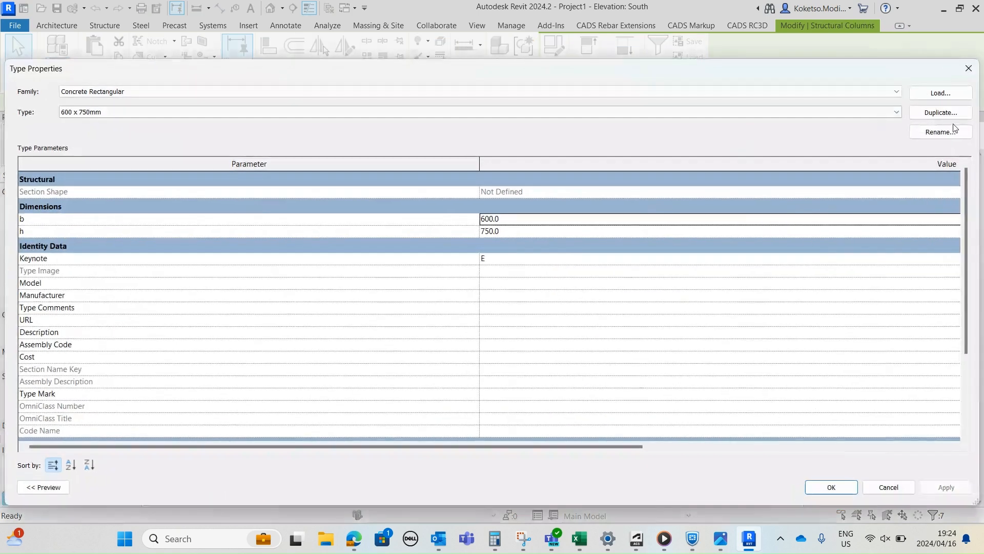
{"action": "left_click", "coordinate": [940, 112]}
{"action": "left_click_drag", "start_coordinate": [795, 307], "coordinate": [752, 307]}
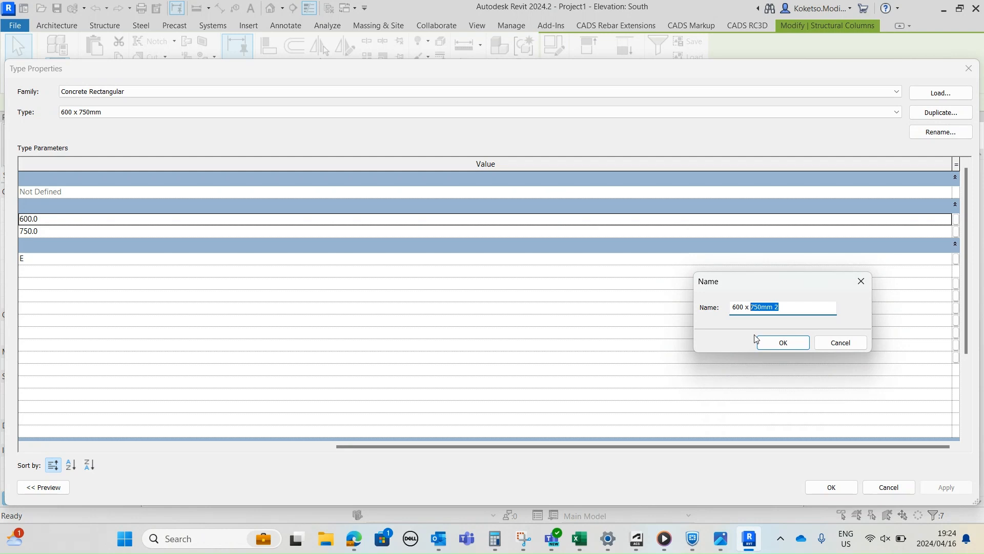
{"action": "type", "text": "952"}
{"action": "left_click", "coordinate": [783, 345]}
Set dimension h of the 600 x 952mm column type to 952
{"action": "left_click", "coordinate": [73, 231]}
{"action": "type", "text": "9"}
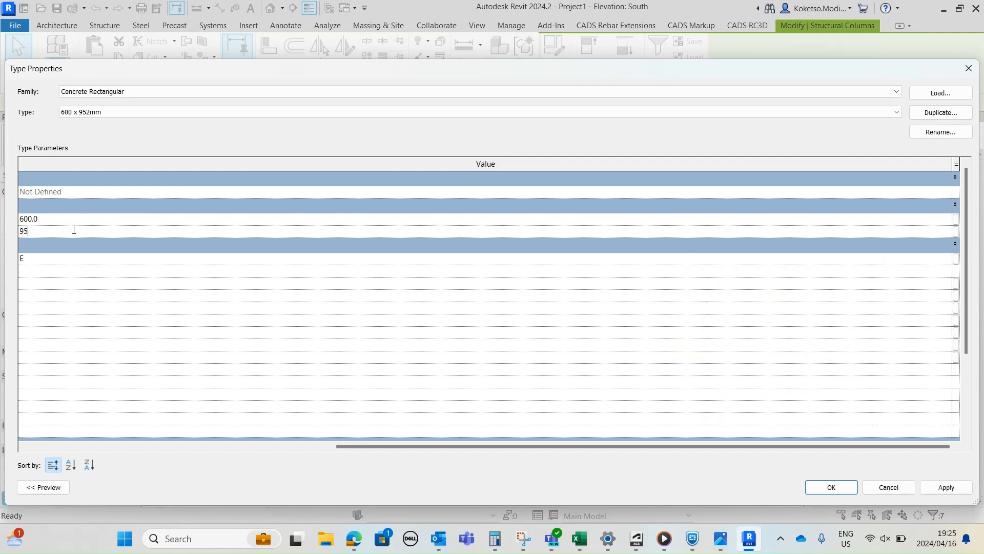
{"action": "left_click", "coordinate": [823, 487]}
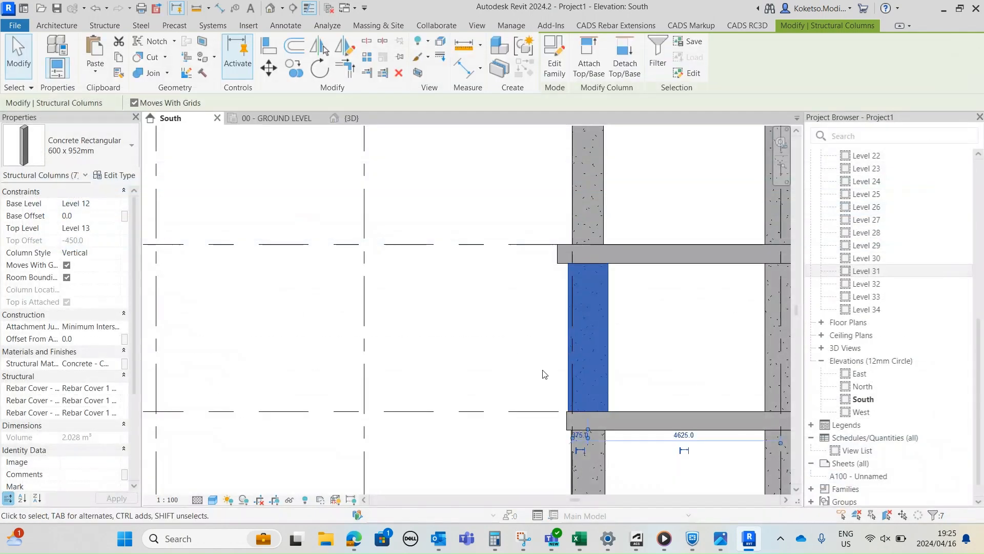
Move the 600 x 952mm columns so their outer face lines up with the Level 12 slab edge
{"action": "left_click", "coordinate": [269, 70]}
{"action": "scroll", "coordinate": [597, 416], "scroll_direction": "up", "scroll_amount": 5}
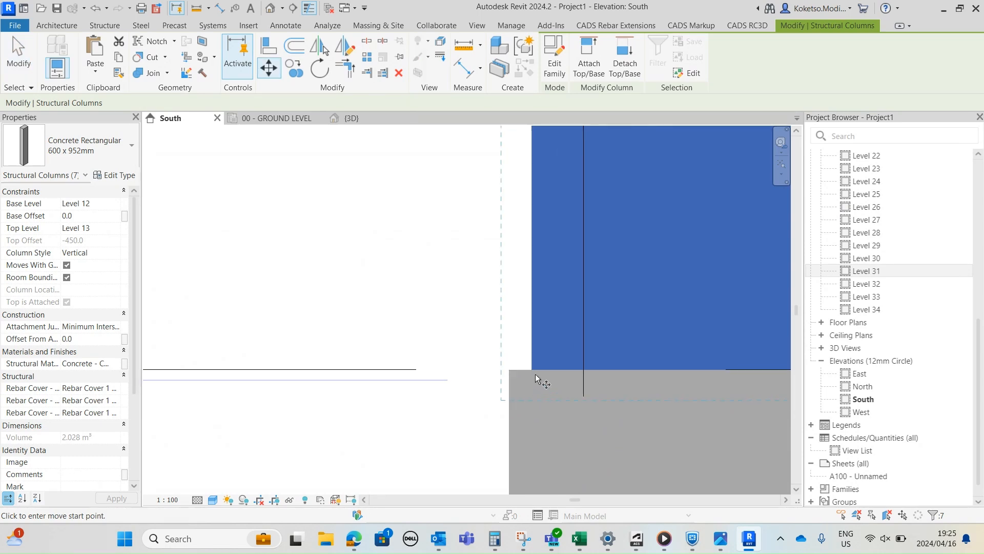
{"action": "left_click", "coordinate": [511, 370]}
{"action": "scroll", "coordinate": [507, 373], "scroll_direction": "down", "scroll_amount": 6}
{"action": "middle_click_drag", "start_coordinate": [543, 295], "coordinate": [538, 388]}
{"action": "scroll", "coordinate": [539, 387], "scroll_direction": "down", "scroll_amount": 2}
{"action": "key", "text": "Escape"}
Select only the outermost Structural Columns between Levels 13 and 14 and duplicate their type as 600 x 1181mm
{"action": "middle_click_drag", "start_coordinate": [545, 239], "coordinate": [569, 323]}
{"action": "scroll", "coordinate": [569, 323], "scroll_direction": "down", "scroll_amount": 1}
{"action": "left_click_drag", "start_coordinate": [621, 295], "coordinate": [527, 321]}
{"action": "scroll", "coordinate": [566, 284], "scroll_direction": "up", "scroll_amount": 2}
{"action": "left_click", "coordinate": [553, 72]}
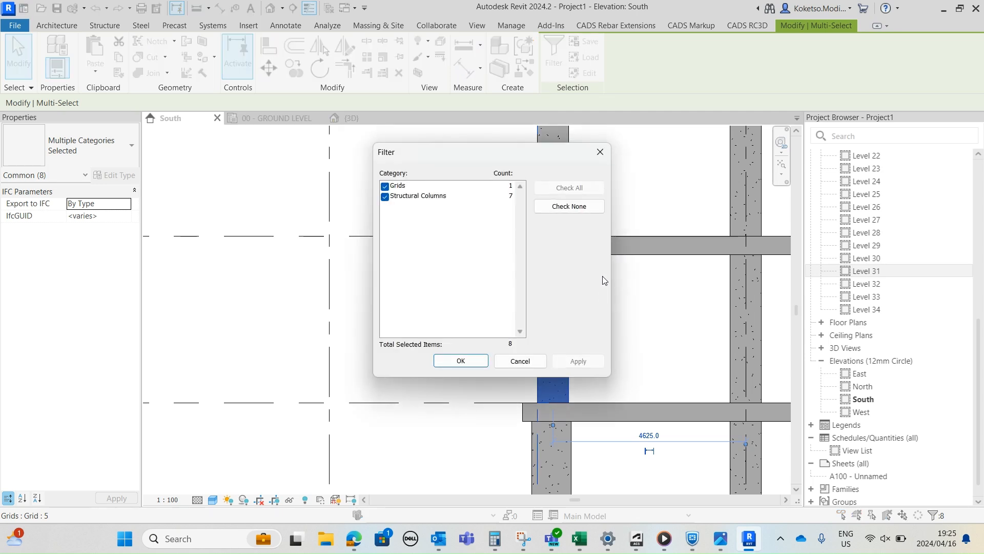
{"action": "left_click", "coordinate": [569, 206]}
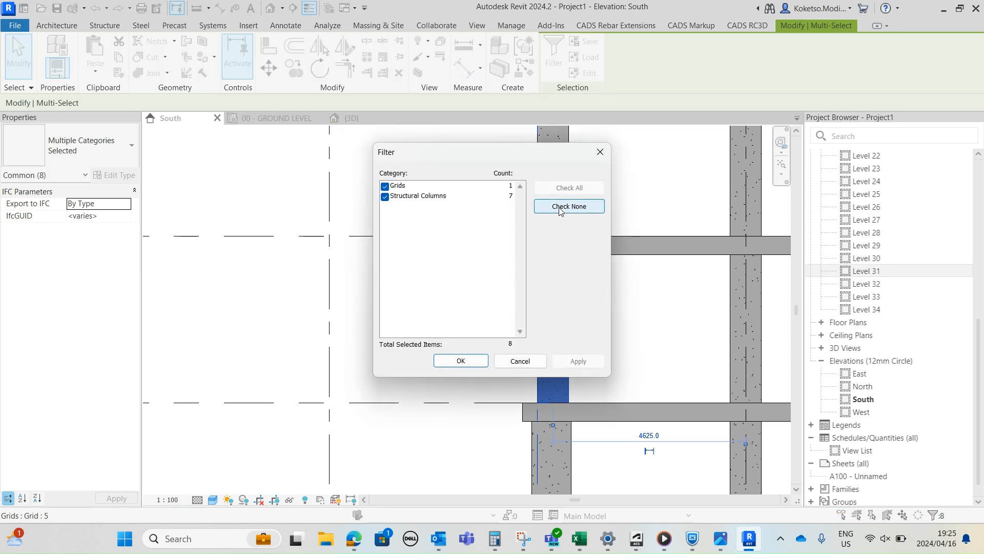
{"action": "left_click", "coordinate": [385, 196]}
{"action": "left_click", "coordinate": [460, 361]}
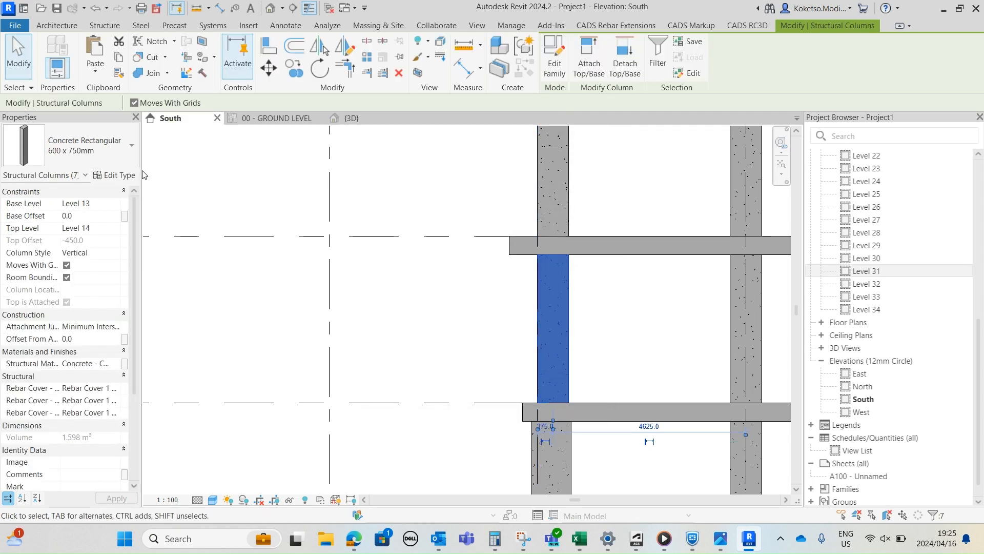
{"action": "left_click", "coordinate": [114, 175]}
{"action": "left_click", "coordinate": [940, 112]}
{"action": "left_click", "coordinate": [784, 308]}
{"action": "left_click_drag", "start_coordinate": [785, 308], "coordinate": [751, 309]}
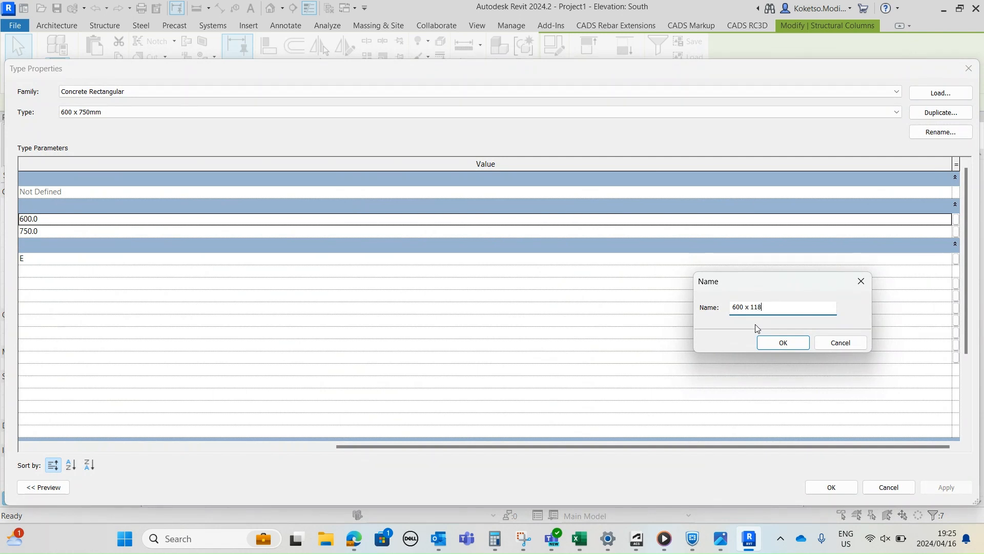
{"action": "type", "text": "1181mm"}
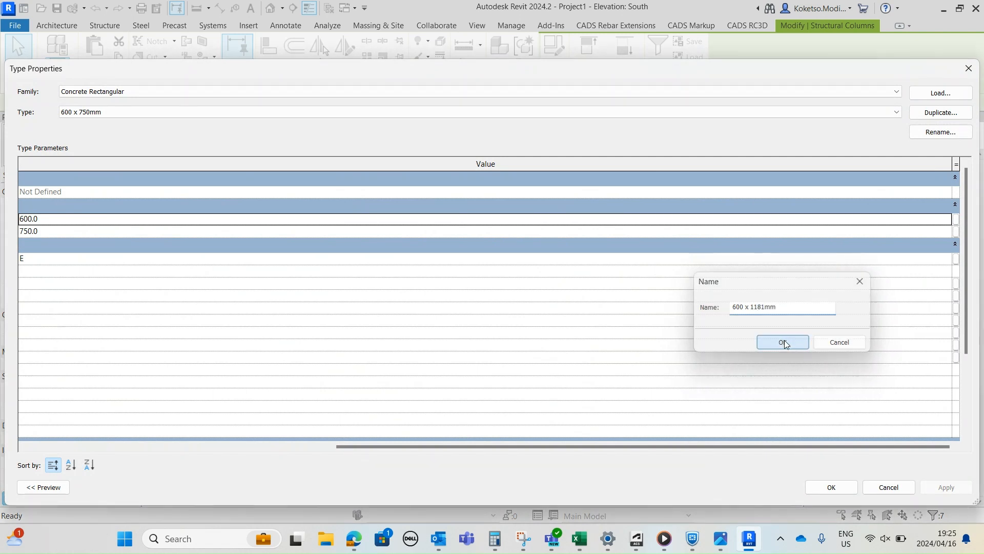
{"action": "left_click", "coordinate": [785, 341]}
Set dimension h of the 600 x 1181mm column type to 1181 and apply it
{"action": "left_click", "coordinate": [118, 230]}
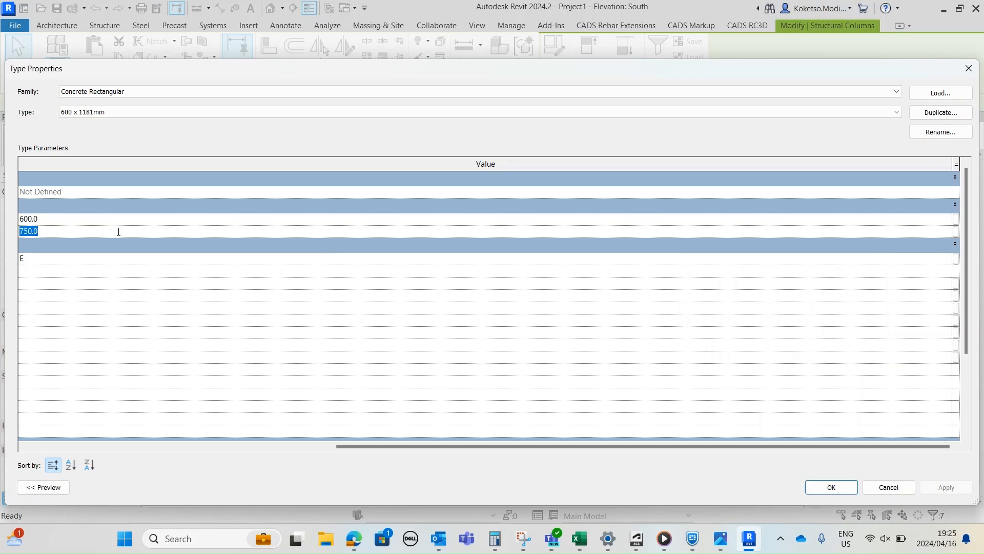
{"action": "type", "text": "11"}
{"action": "left_click", "coordinate": [947, 487]}
{"action": "left_click", "coordinate": [831, 487]}
Move the 600 x 1181mm columns from their outer bottom corner to the edge corner of the Level 13 slab
{"action": "scroll", "coordinate": [523, 363], "scroll_direction": "up", "scroll_amount": 2}
{"action": "key", "text": "m"}
{"action": "key", "text": "v"}
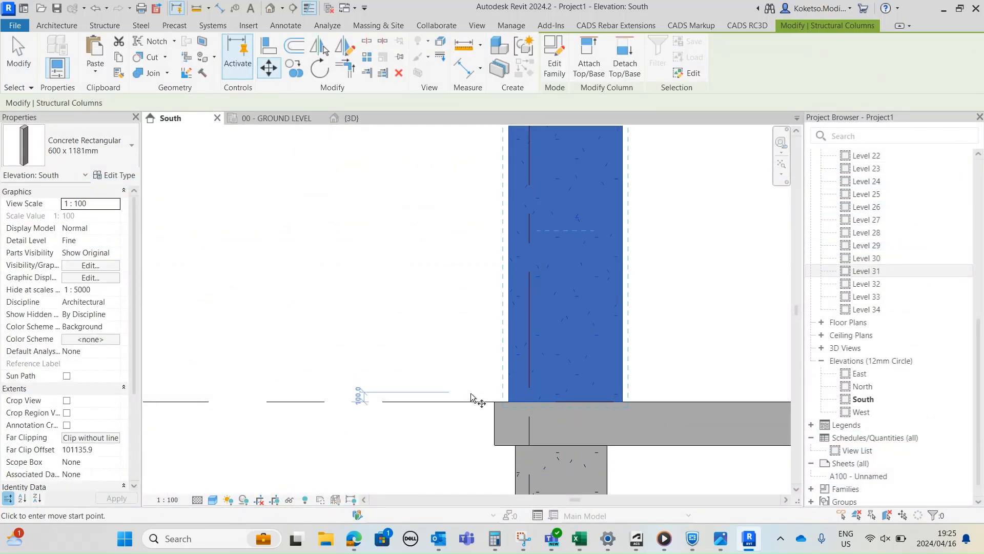
{"action": "scroll", "coordinate": [547, 411], "scroll_direction": "up", "scroll_amount": 4}
{"action": "left_click", "coordinate": [548, 411]}
{"action": "left_click", "coordinate": [523, 411]}
{"action": "scroll", "coordinate": [515, 411], "scroll_direction": "down", "scroll_amount": 4}
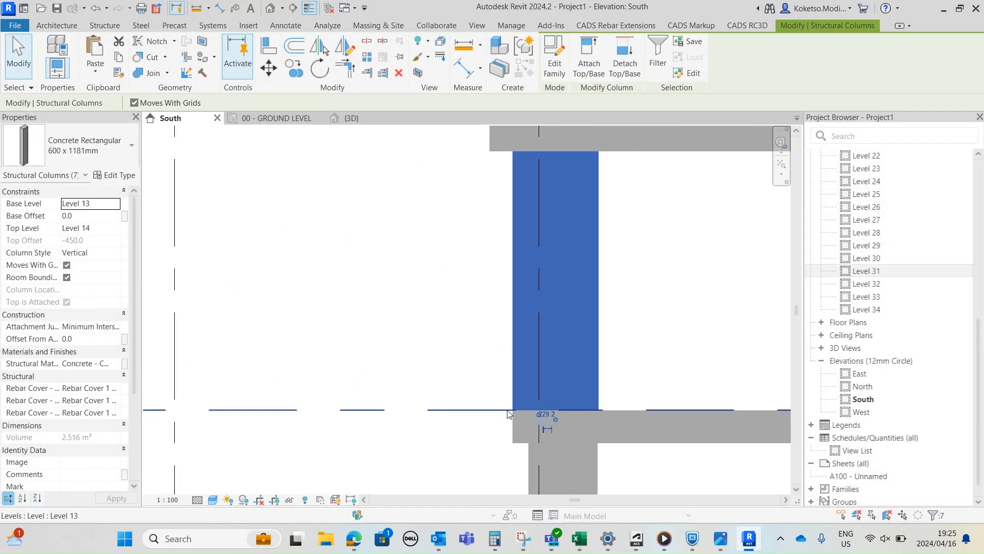
{"action": "left_click", "coordinate": [499, 261]}
Select only the outermost Structural Columns between Levels 14 and 15 and duplicate their type as 600 x 1502mm
{"action": "middle_click_drag", "start_coordinate": [501, 260], "coordinate": [508, 334]}
{"action": "scroll", "coordinate": [508, 334], "scroll_direction": "down", "scroll_amount": 1}
{"action": "left_click_drag", "start_coordinate": [582, 299], "coordinate": [472, 288]}
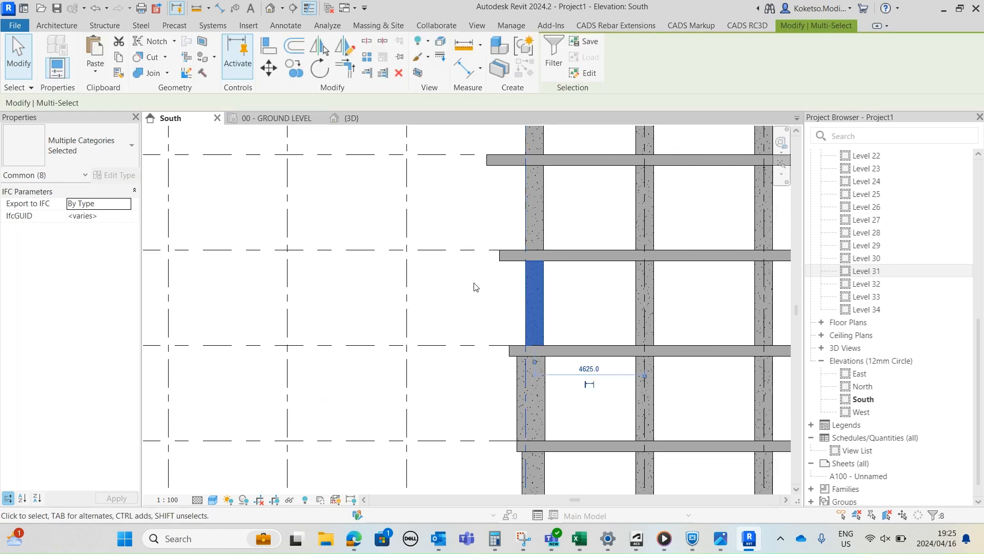
{"action": "scroll", "coordinate": [512, 287], "scroll_direction": "up", "scroll_amount": 1}
{"action": "middle_click_drag", "start_coordinate": [517, 286], "coordinate": [518, 321]}
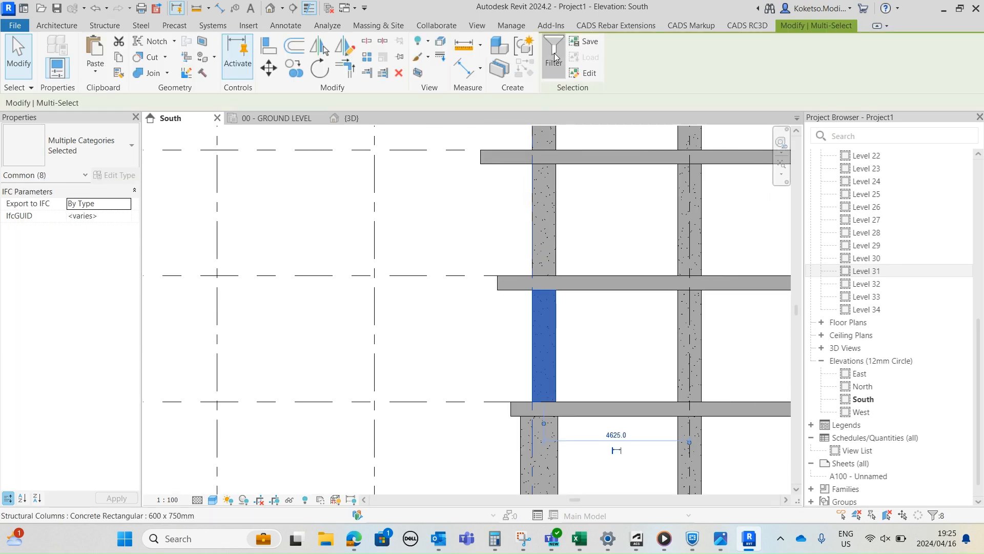
{"action": "left_click", "coordinate": [553, 53]}
{"action": "left_click", "coordinate": [385, 186]}
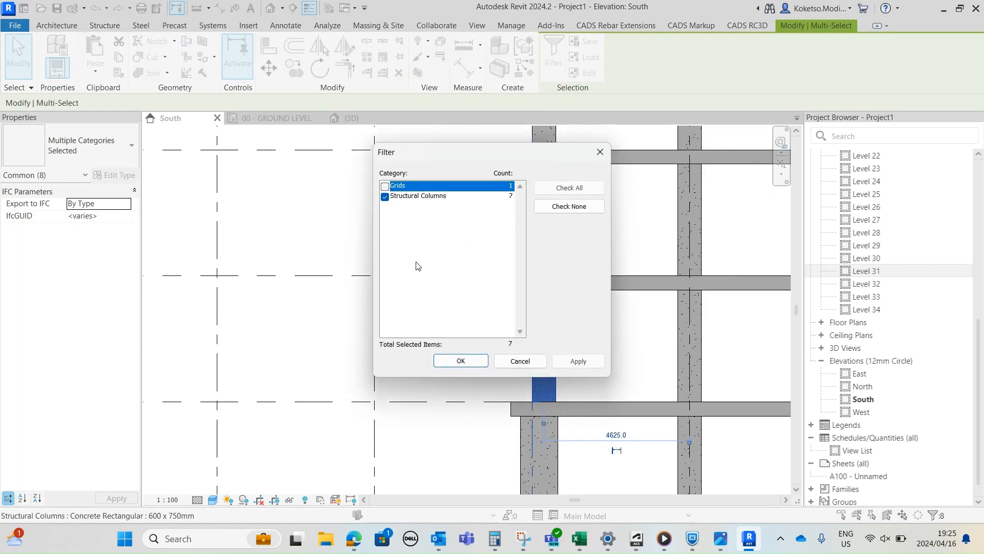
{"action": "left_click", "coordinate": [460, 360]}
{"action": "left_click", "coordinate": [116, 175]}
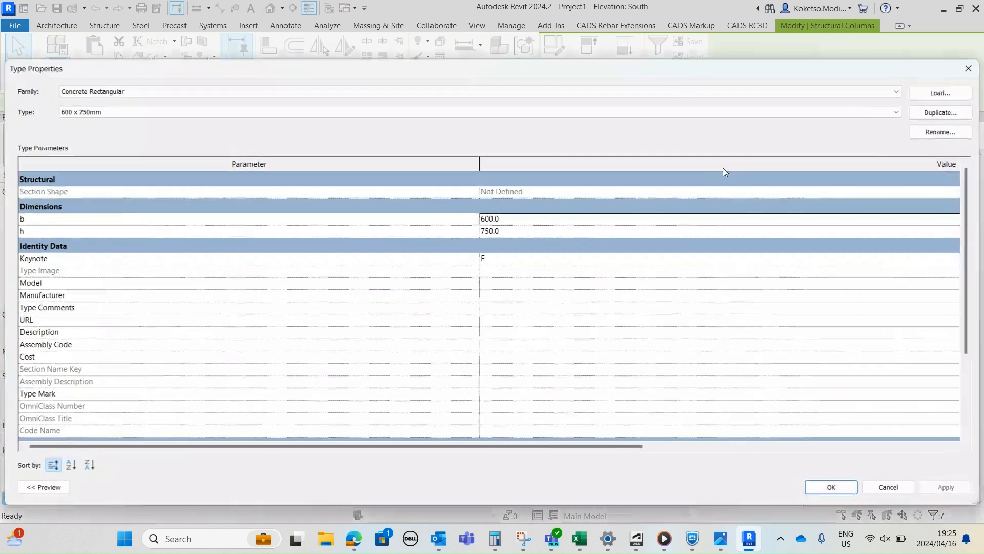
{"action": "left_click", "coordinate": [940, 112]}
{"action": "left_click_drag", "start_coordinate": [792, 305], "coordinate": [756, 309]}
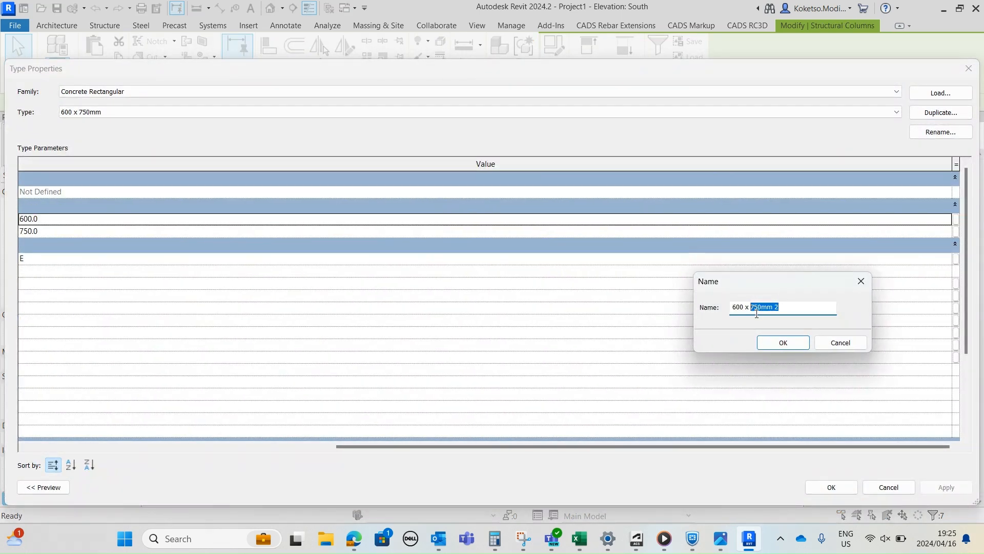
{"action": "type", "text": "1502"}
{"action": "left_click", "coordinate": [784, 343]}
Set dimension h of the 600 x 1502mm column type to 1502 and apply it
{"action": "left_click", "coordinate": [96, 231]}
{"action": "type", "text": "1"}
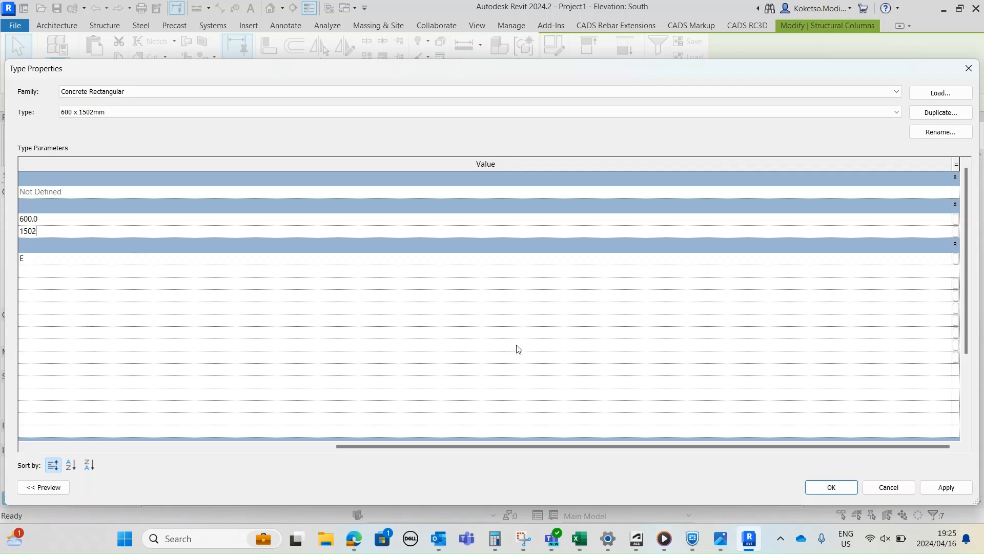
{"action": "left_click", "coordinate": [946, 486]}
{"action": "left_click", "coordinate": [831, 487]}
Move the 600 x 1502mm columns from their outer bottom corner to the edge corner of the Level 14 slab
{"action": "scroll", "coordinate": [521, 411], "scroll_direction": "up", "scroll_amount": 3}
{"action": "key", "text": "m"}
{"action": "key", "text": "v"}
{"action": "scroll", "coordinate": [536, 399], "scroll_direction": "up", "scroll_amount": 2}
{"action": "left_click", "coordinate": [504, 371]}
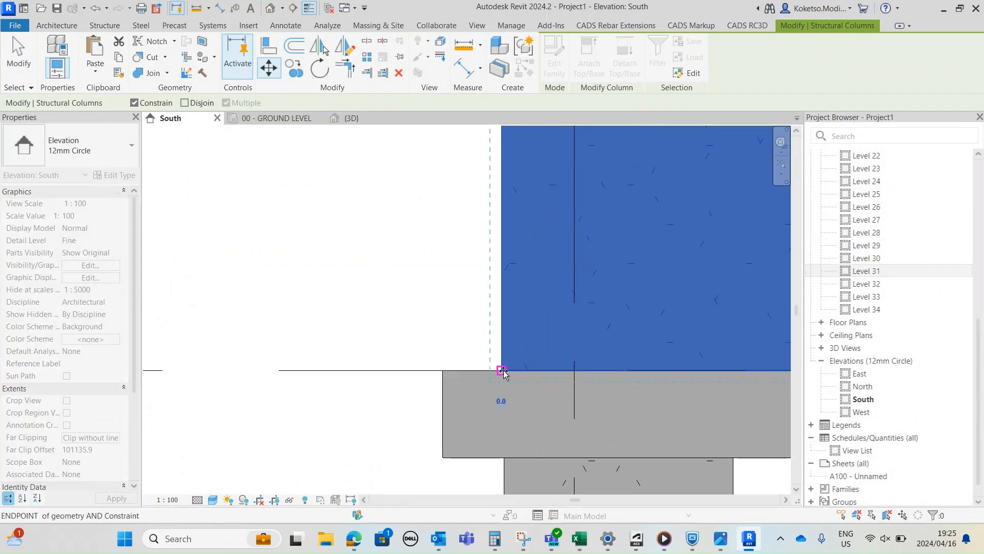
{"action": "left_click", "coordinate": [443, 371]}
{"action": "scroll", "coordinate": [456, 385], "scroll_direction": "down", "scroll_amount": 7}
{"action": "left_click", "coordinate": [518, 257]}
Select only the outermost Structural Columns between Levels 15 and 16 and duplicate their type as 600 x 1923mm
{"action": "middle_click_drag", "start_coordinate": [517, 255], "coordinate": [542, 309]}
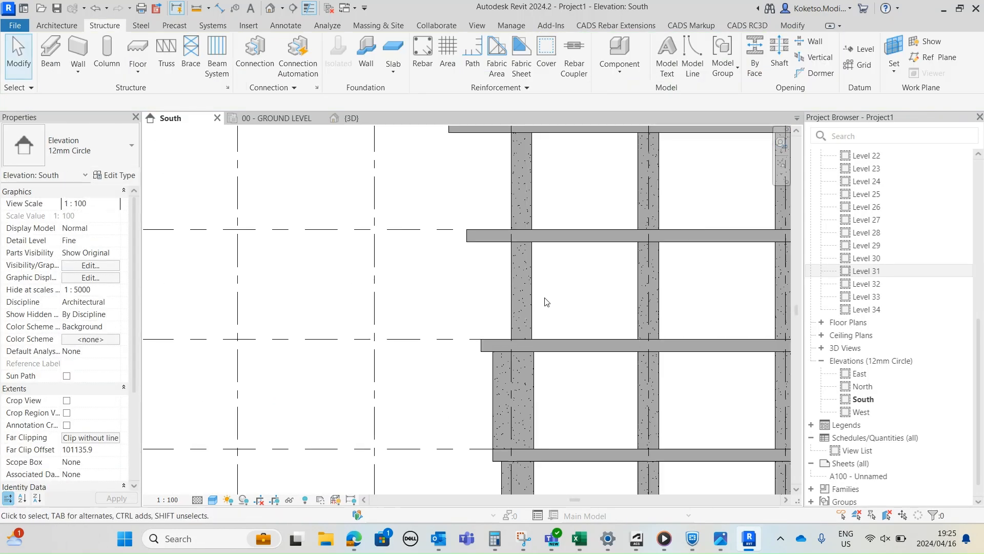
{"action": "left_click_drag", "start_coordinate": [543, 309], "coordinate": [389, 290]}
{"action": "middle_click_drag", "start_coordinate": [502, 279], "coordinate": [510, 321]}
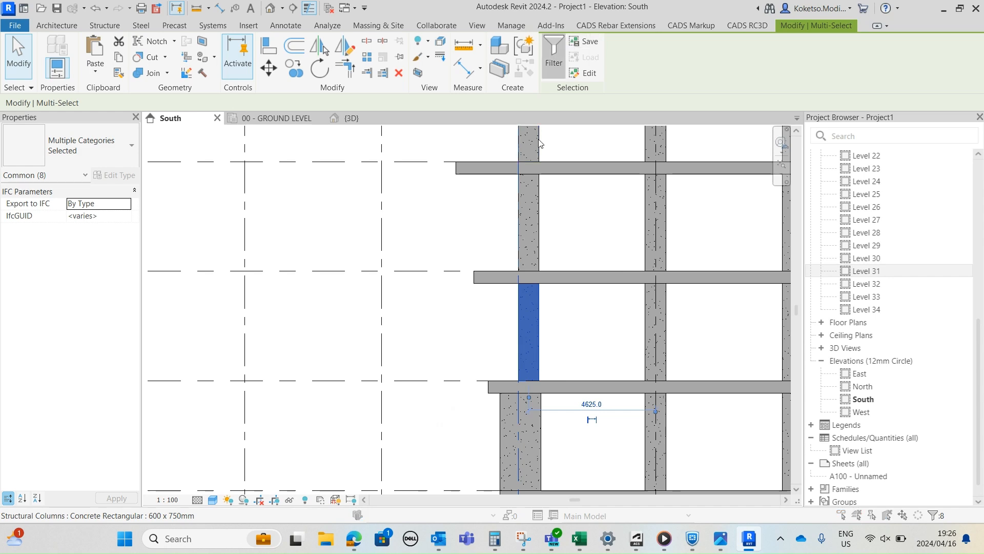
{"action": "left_click", "coordinate": [554, 56]}
{"action": "left_click", "coordinate": [384, 185]}
{"action": "left_click", "coordinate": [461, 361]}
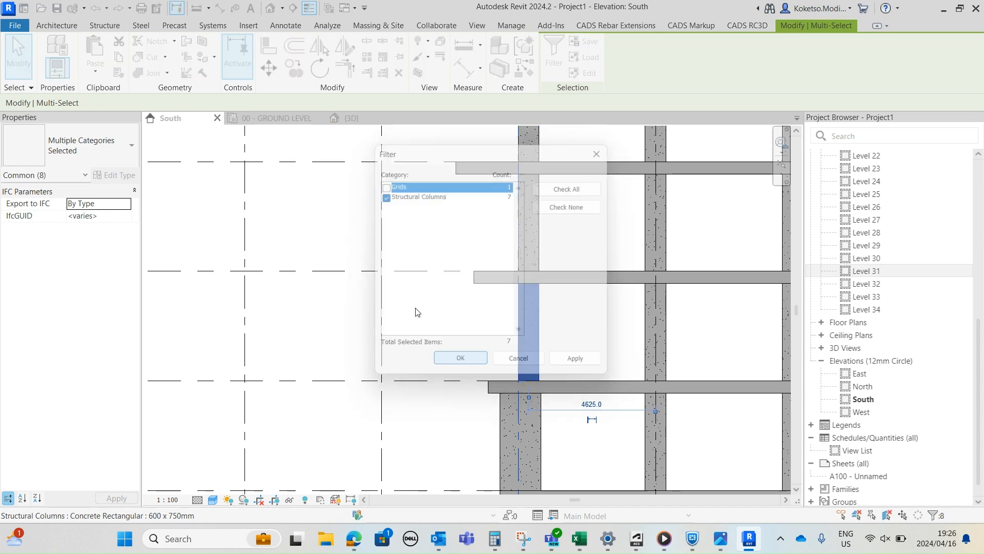
{"action": "left_click", "coordinate": [120, 177]}
{"action": "left_click", "coordinate": [918, 112]}
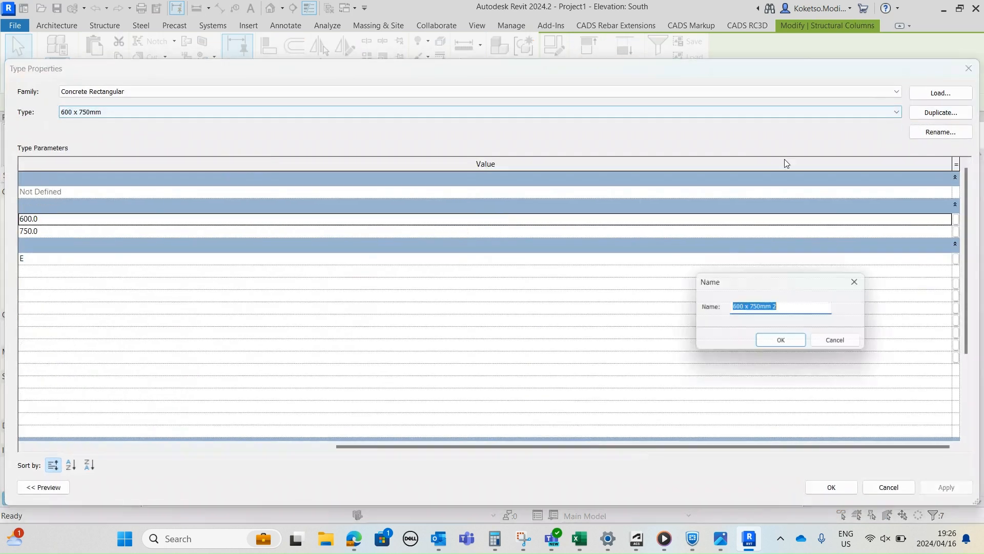
{"action": "left_click_drag", "start_coordinate": [787, 307], "coordinate": [742, 318]}
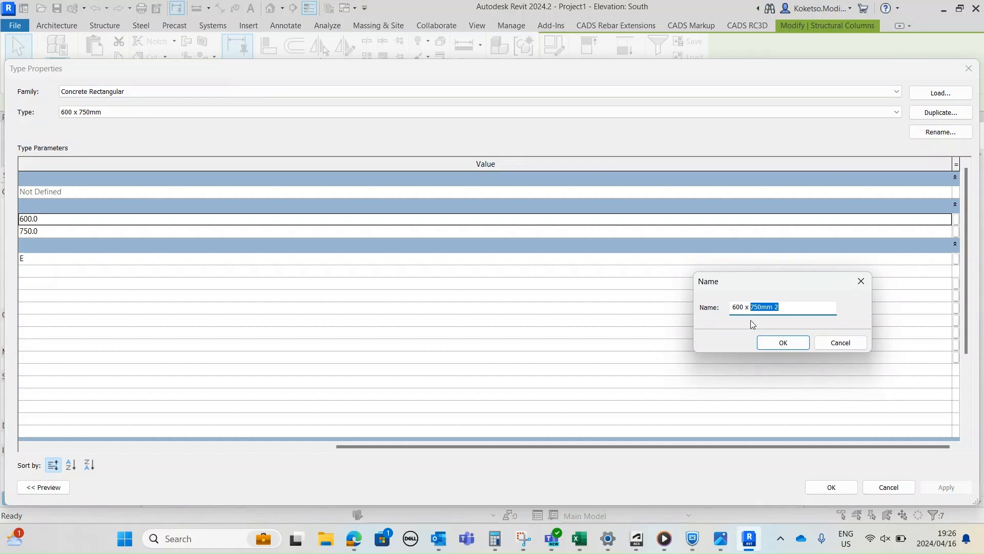
{"action": "type", "text": "23mm"}
{"action": "left_click", "coordinate": [784, 342]}
Set dimension h of the 600 x 1923mm column type to 1923 and apply it
{"action": "left_click", "coordinate": [112, 230]}
{"action": "type", "text": "1"}
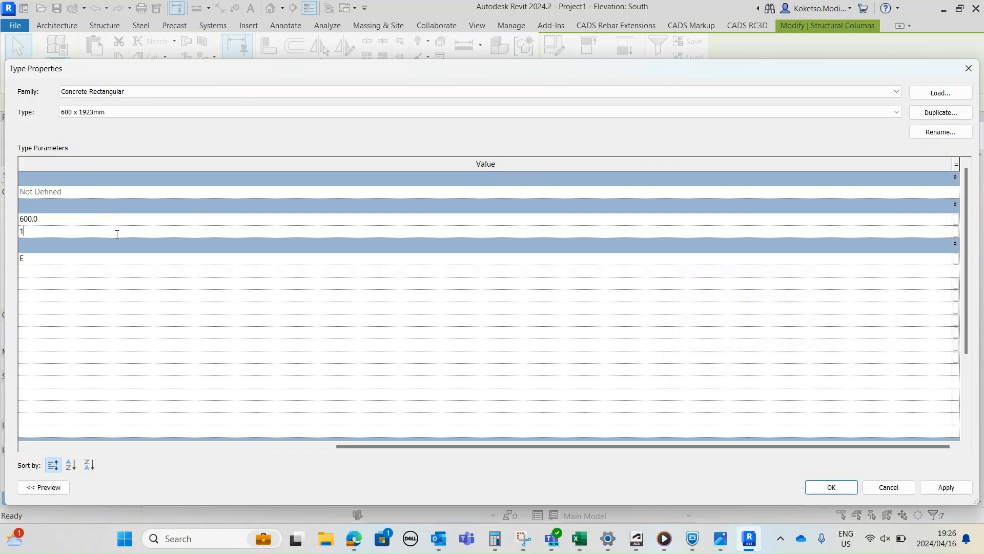
{"action": "type", "text": "923"}
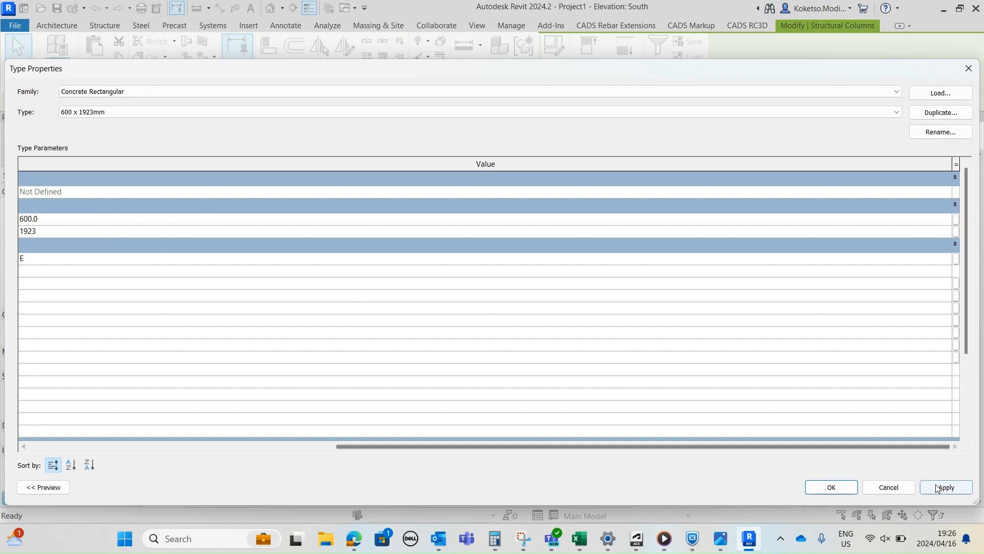
{"action": "left_click", "coordinate": [830, 490]}
Move the 600 x 1923mm columns from their outer bottom corner to the edge corner of the Level 15 slab
{"action": "left_click", "coordinate": [268, 67]}
{"action": "scroll", "coordinate": [610, 374], "scroll_direction": "up", "scroll_amount": 2}
{"action": "left_click", "coordinate": [555, 336]}
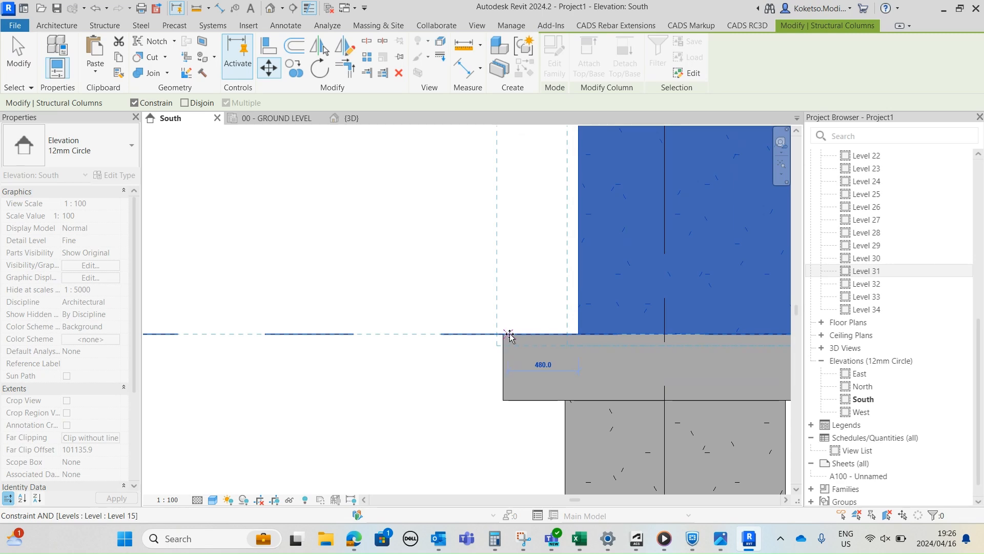
{"action": "left_click", "coordinate": [505, 333]}
{"action": "scroll", "coordinate": [564, 363], "scroll_direction": "down", "scroll_amount": 2}
{"action": "scroll", "coordinate": [580, 361], "scroll_direction": "down", "scroll_amount": 3}
{"action": "left_click", "coordinate": [605, 242]}
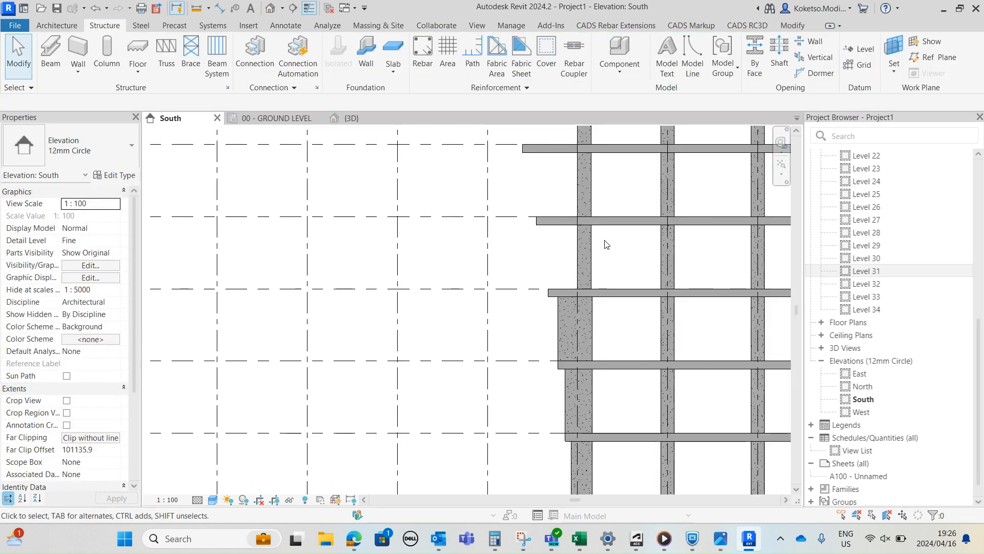
Select only the outermost Structural Columns between Levels 16 and 17 and duplicate their type as 600 x 2449mm
{"action": "middle_click_drag", "start_coordinate": [605, 242], "coordinate": [627, 331]}
{"action": "scroll", "coordinate": [627, 331], "scroll_direction": "up", "scroll_amount": 2}
{"action": "left_click_drag", "start_coordinate": [644, 343], "coordinate": [523, 356]}
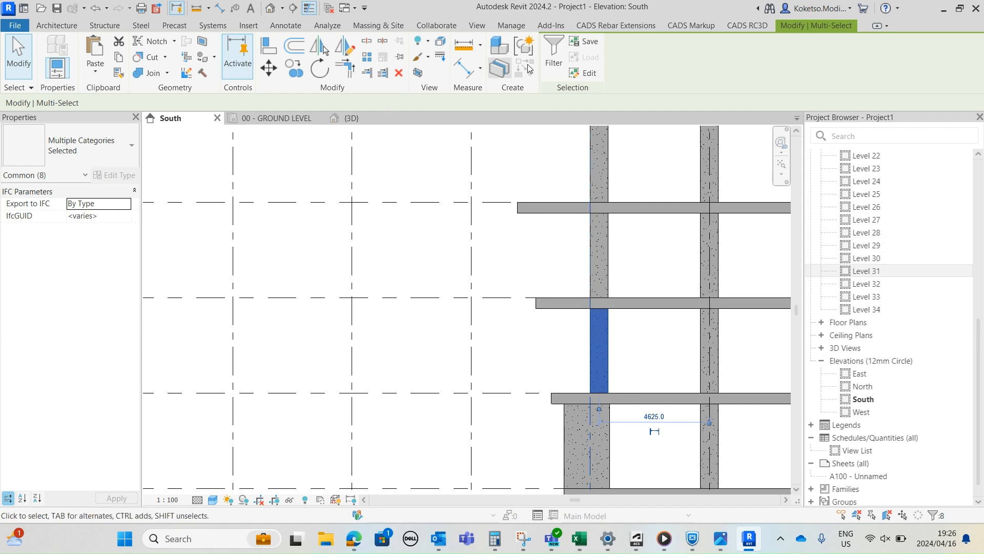
{"action": "left_click", "coordinate": [554, 51]}
{"action": "left_click", "coordinate": [385, 187]}
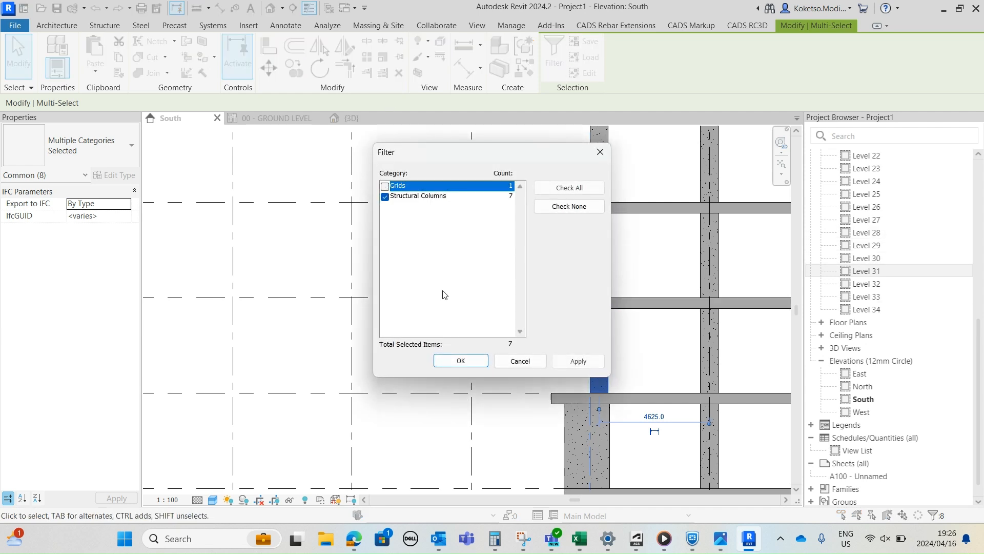
{"action": "left_click", "coordinate": [461, 365]}
{"action": "left_click", "coordinate": [126, 176]}
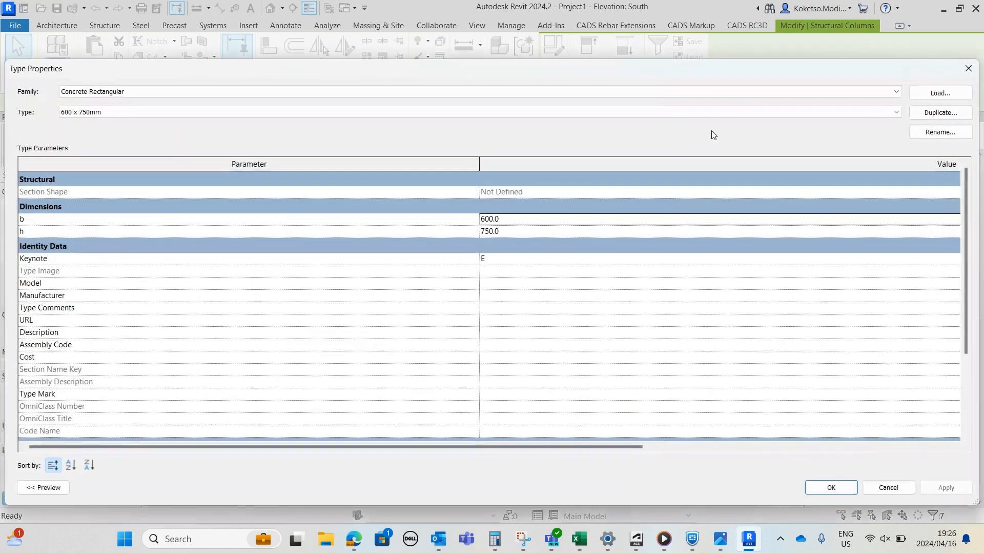
{"action": "left_click", "coordinate": [931, 116]}
{"action": "left_click_drag", "start_coordinate": [780, 307], "coordinate": [752, 308]}
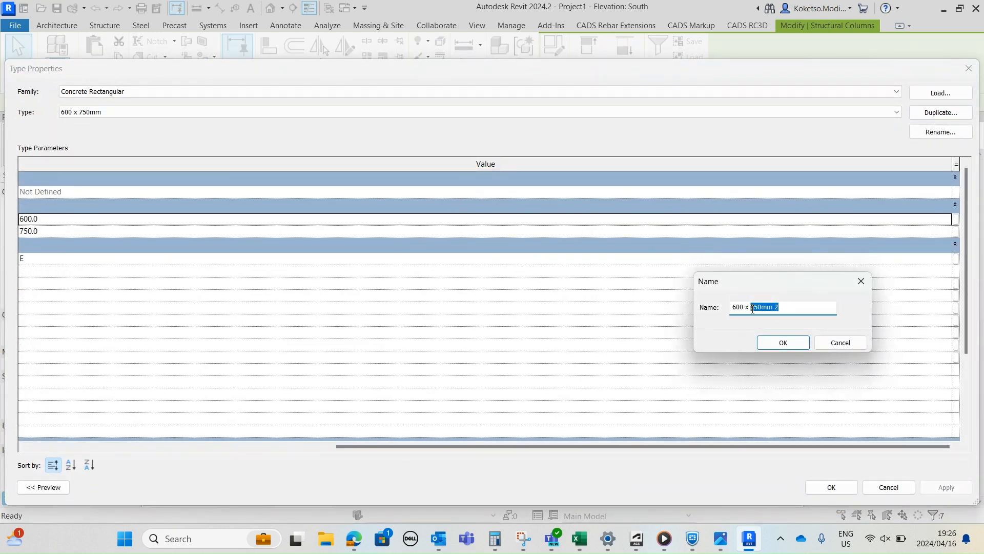
{"action": "type", "text": "2"}
{"action": "left_click", "coordinate": [784, 343]}
Set dimension h of the 600 x 2449mm column type to 2449 and apply it
{"action": "left_click", "coordinate": [91, 232]}
{"action": "type", "text": "2"}
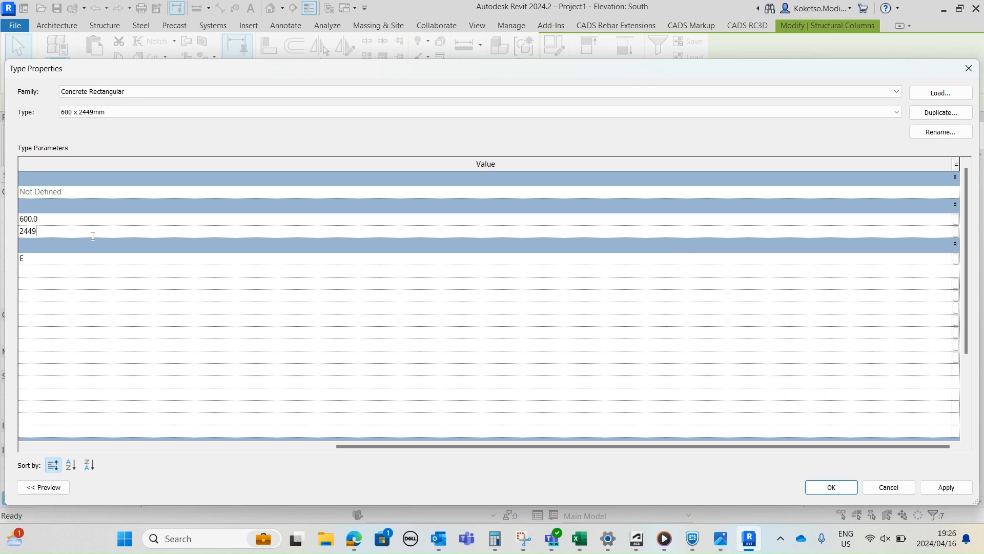
{"action": "left_click", "coordinate": [946, 487]}
{"action": "left_click", "coordinate": [817, 488]}
Move the 600 x 2449mm columns from their outer bottom corner to the edge corner of the Level 16 slab
{"action": "scroll", "coordinate": [562, 410], "scroll_direction": "up", "scroll_amount": 3}
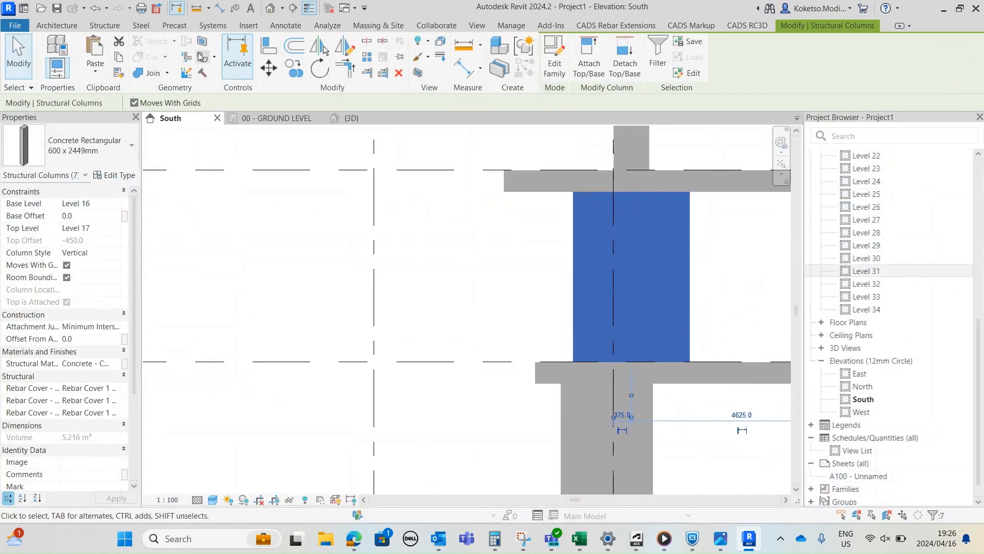
{"action": "left_click", "coordinate": [269, 68]}
{"action": "left_click", "coordinate": [573, 362]}
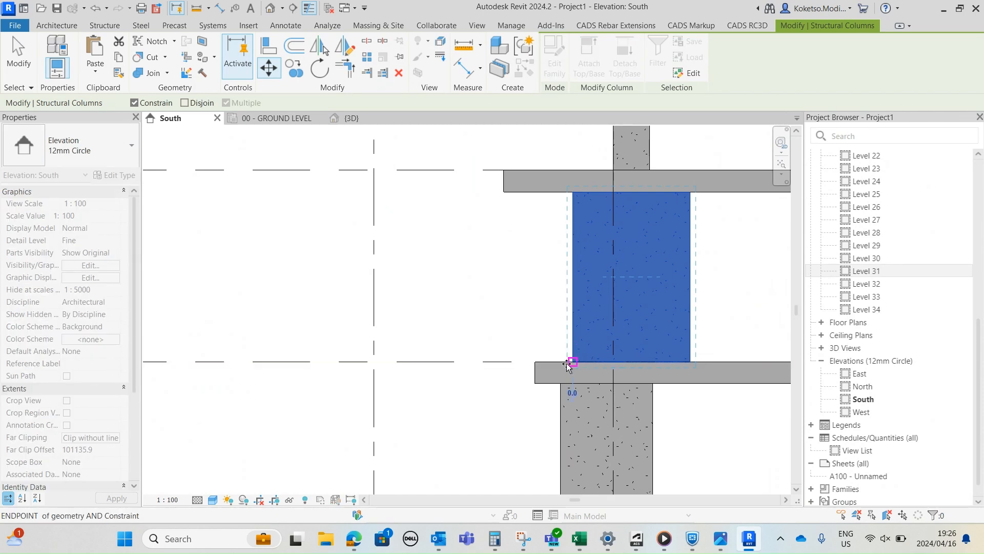
{"action": "left_click", "coordinate": [535, 362]}
{"action": "scroll", "coordinate": [580, 263], "scroll_direction": "down", "scroll_amount": 3}
{"action": "scroll", "coordinate": [581, 263], "scroll_direction": "down", "scroll_amount": 1}
{"action": "middle_click_drag", "start_coordinate": [580, 262], "coordinate": [587, 350]}
{"action": "left_click", "coordinate": [611, 322]}
Select only the outermost Structural Columns between Levels 17 and 18 and duplicate their type as 600 x 2711mm
{"action": "left_click_drag", "start_coordinate": [618, 312], "coordinate": [528, 343]}
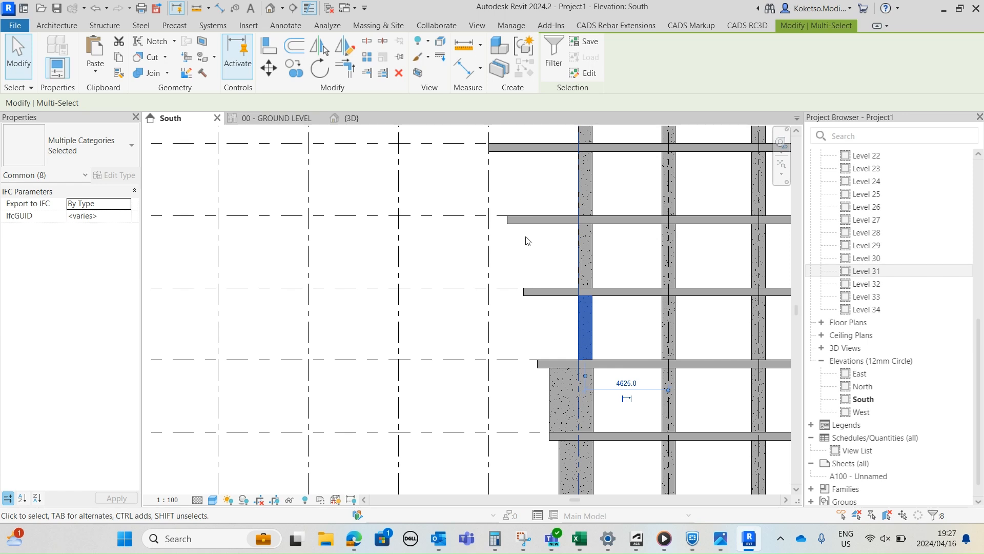
{"action": "left_click", "coordinate": [554, 56]}
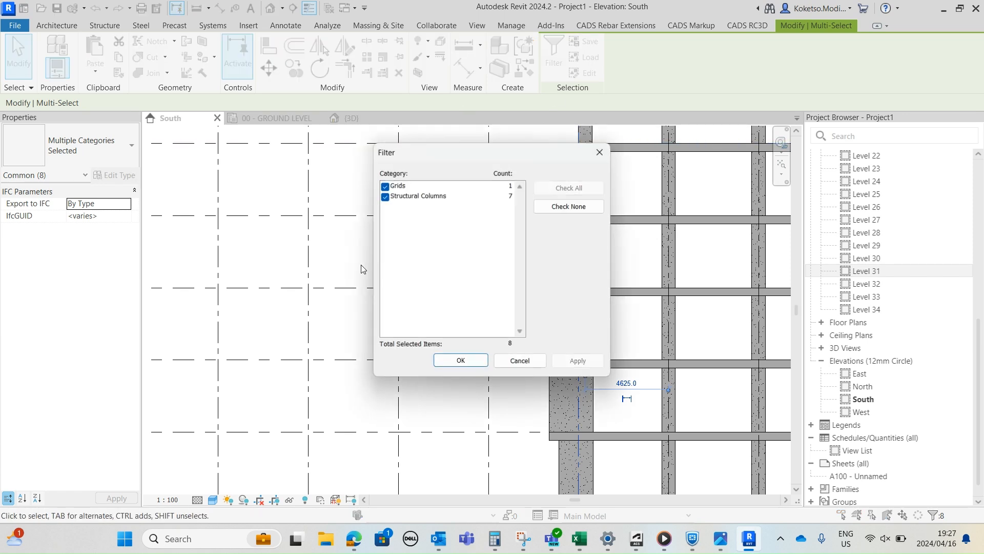
{"action": "left_click", "coordinate": [385, 185]}
{"action": "left_click", "coordinate": [461, 360]}
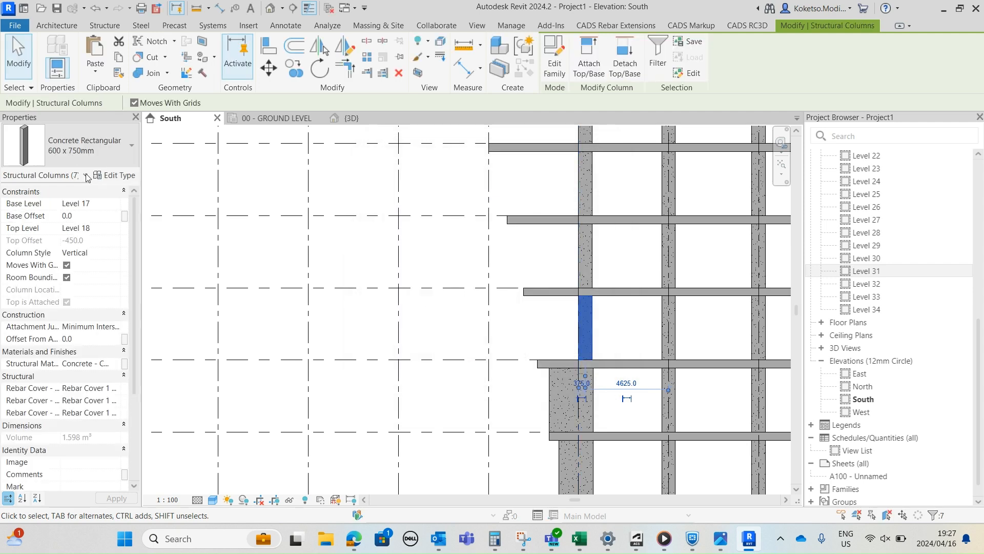
{"action": "left_click", "coordinate": [112, 162]}
{"action": "left_click", "coordinate": [113, 163]}
{"action": "left_click", "coordinate": [116, 176]}
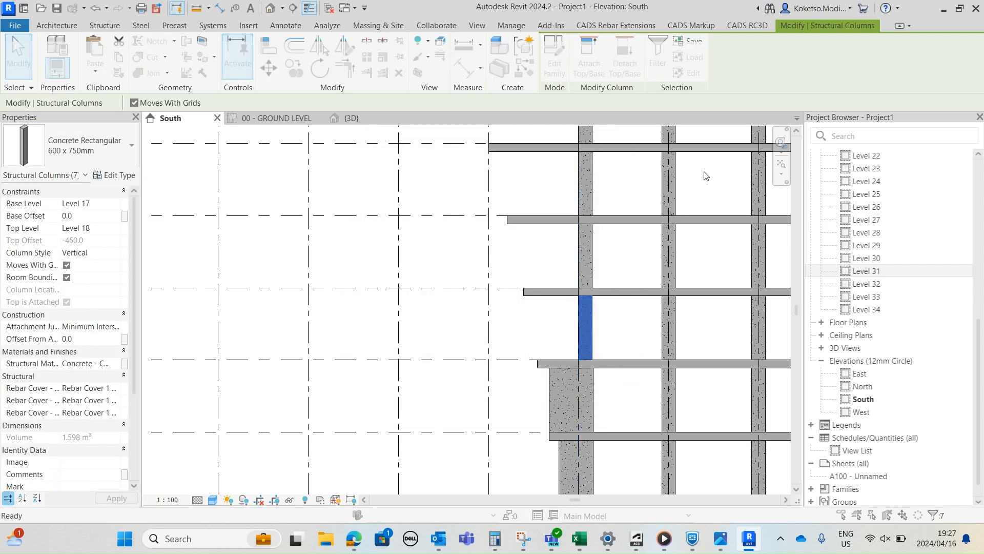
{"action": "left_click", "coordinate": [946, 118]}
{"action": "left_click_drag", "start_coordinate": [812, 307], "coordinate": [752, 311]}
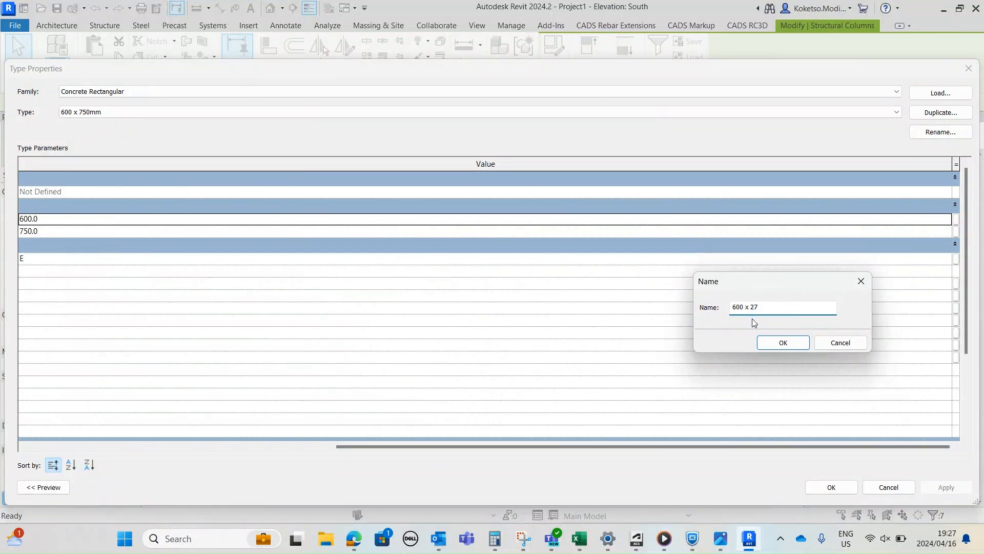
{"action": "type", "text": "2711mm"}
{"action": "left_click", "coordinate": [783, 343]}
Set dimension h of the 600 x 2711mm column type to 2711 and apply it
{"action": "left_click", "coordinate": [148, 231]}
{"action": "type", "text": "2711"}
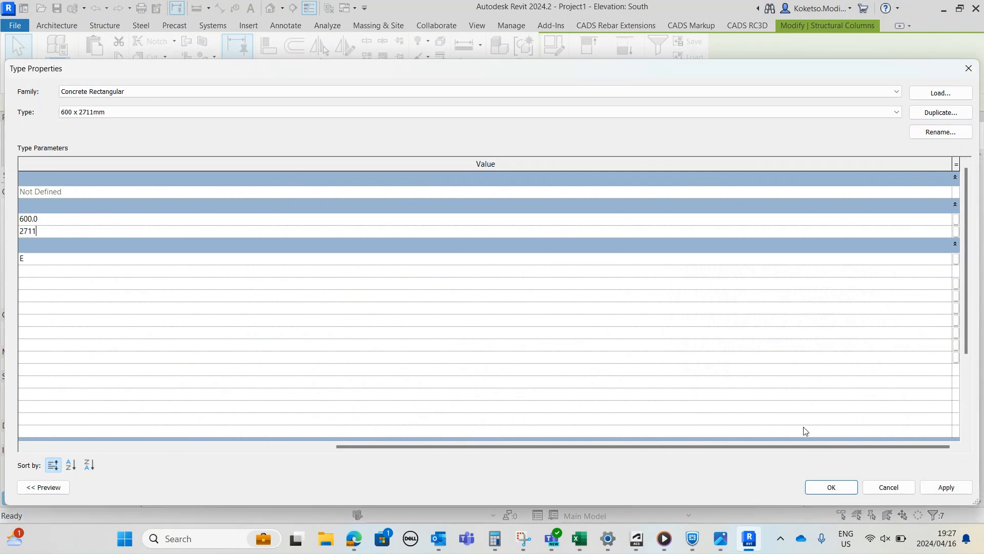
{"action": "left_click", "coordinate": [944, 486]}
{"action": "left_click", "coordinate": [830, 487]}
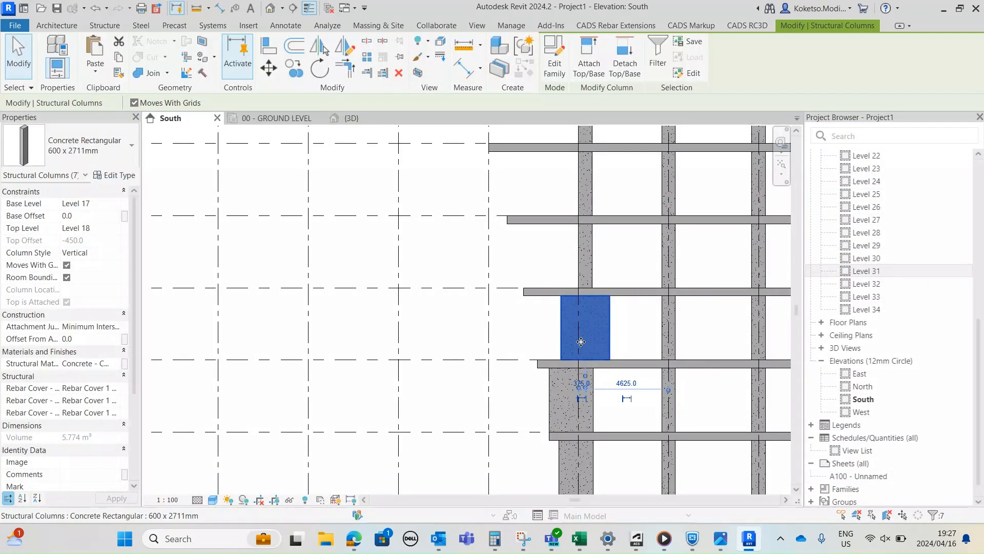
Move the 600 x 2711mm columns from their outer bottom corner to the edge corner of the Level 17 slab
{"action": "scroll", "coordinate": [585, 341], "scroll_direction": "up", "scroll_amount": 6}
{"action": "key", "text": "m"}
{"action": "key", "text": "v"}
{"action": "left_click", "coordinate": [557, 361]}
{"action": "left_click", "coordinate": [474, 362]}
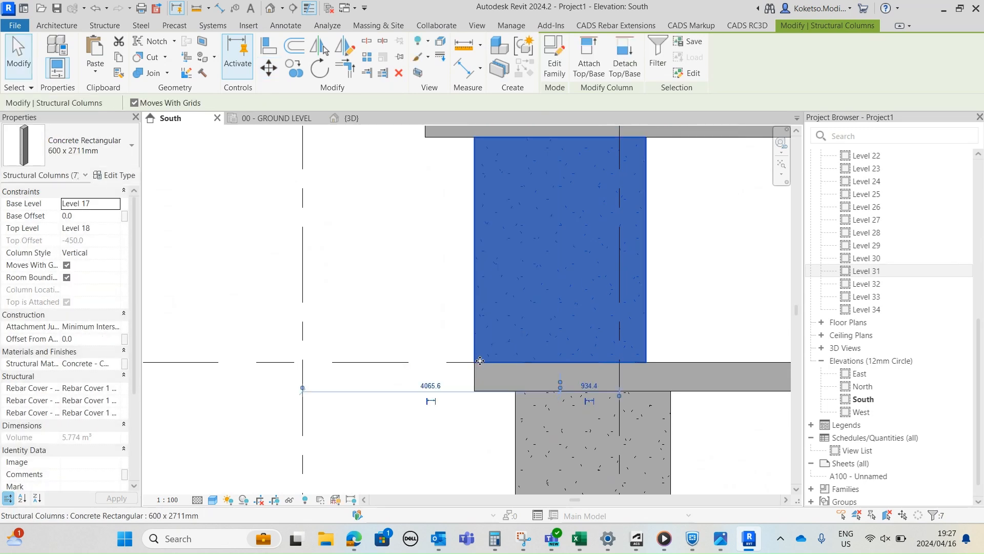
{"action": "scroll", "coordinate": [619, 362], "scroll_direction": "down", "scroll_amount": 5}
{"action": "key", "text": "Escape"}
Select only the outermost Structural Columns between Levels 18 and 19 and duplicate their type as 600 x 3469mm
{"action": "scroll", "coordinate": [630, 223], "scroll_direction": "up", "scroll_amount": 2}
{"action": "middle_click_drag", "start_coordinate": [628, 226], "coordinate": [614, 290]}
{"action": "left_click_drag", "start_coordinate": [655, 300], "coordinate": [611, 335]}
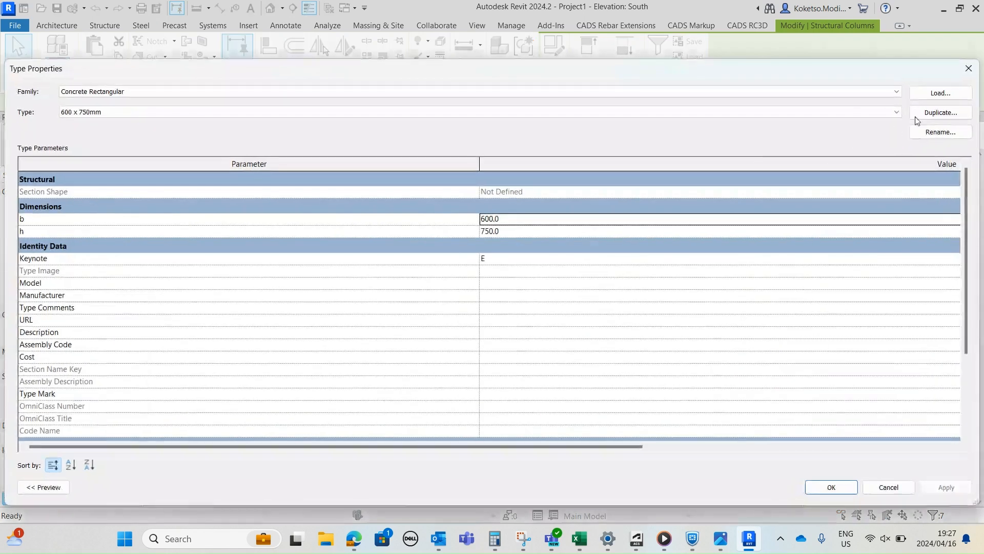
{"action": "left_click", "coordinate": [940, 112]}
{"action": "left_click", "coordinate": [784, 307]}
{"action": "left_click_drag", "start_coordinate": [785, 306], "coordinate": [751, 306]}
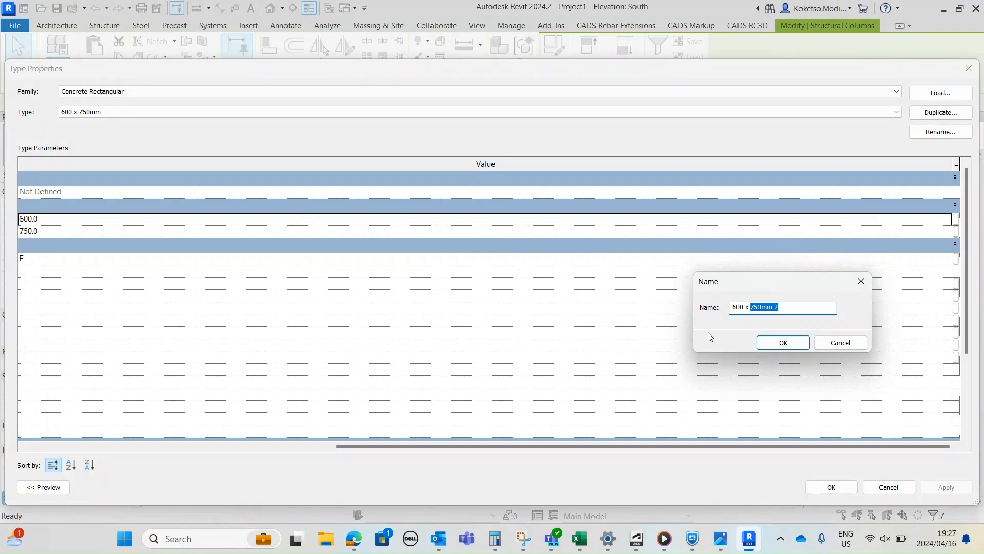
{"action": "type", "text": "3469mm"}
{"action": "left_click", "coordinate": [782, 342]}
Set dimension h of the 600 x 3469mm column type to 3469 and apply it
{"action": "left_click", "coordinate": [94, 231]}
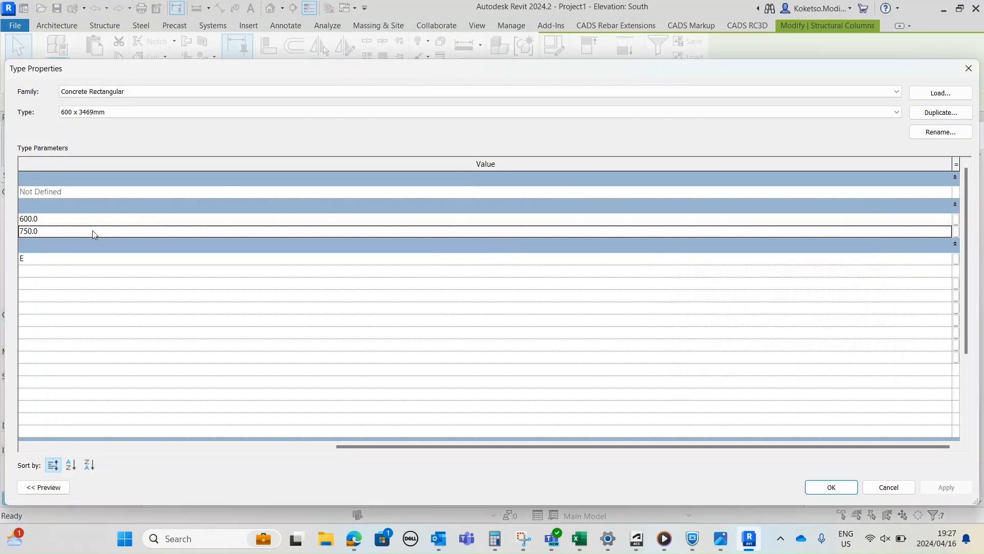
{"action": "type", "text": "3469"}
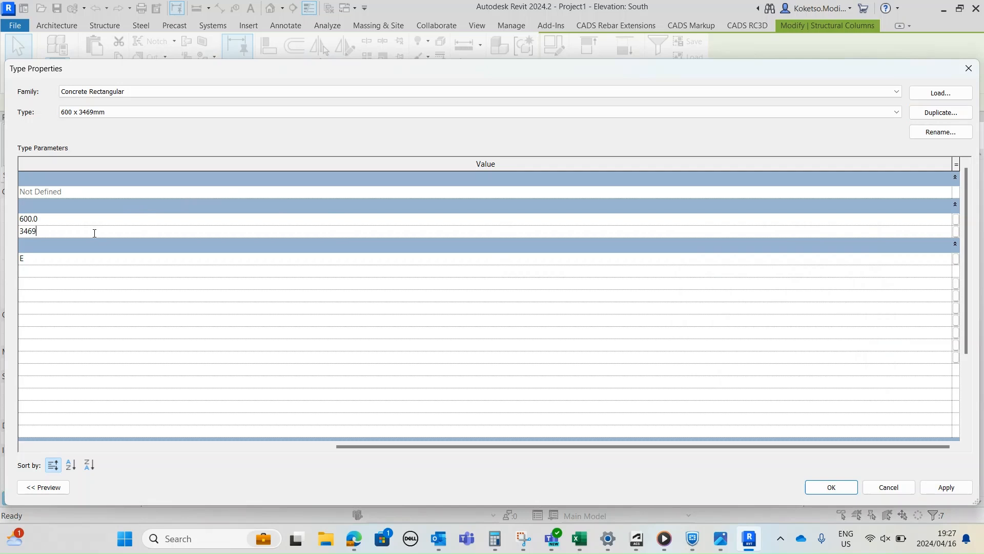
{"action": "left_click", "coordinate": [946, 487]}
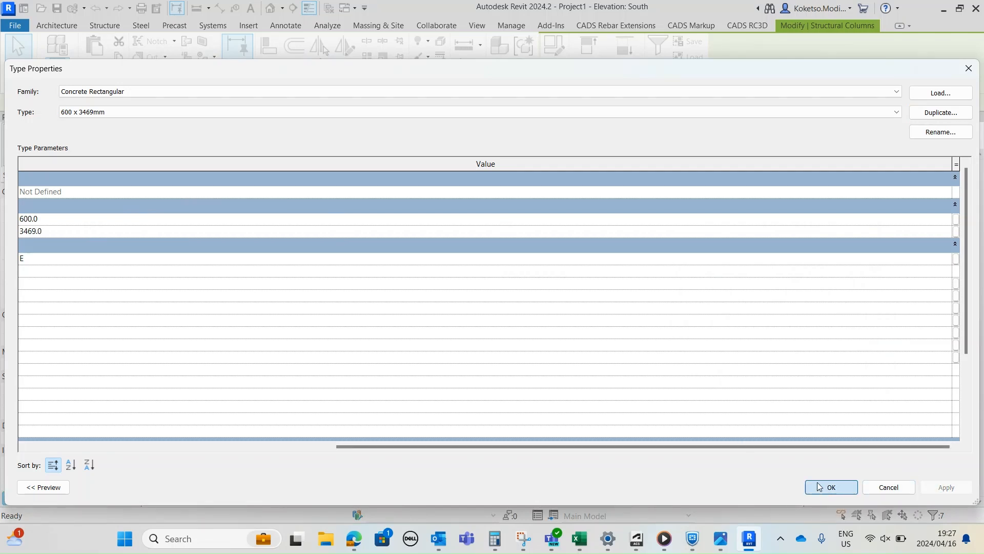
{"action": "left_click", "coordinate": [822, 487]}
Move the 600 x 3469mm columns from their outer bottom corner to the edge corner of the Level 18 slab
{"action": "scroll", "coordinate": [522, 386], "scroll_direction": "up", "scroll_amount": 2}
{"action": "key", "text": "m"}
{"action": "key", "text": "v"}
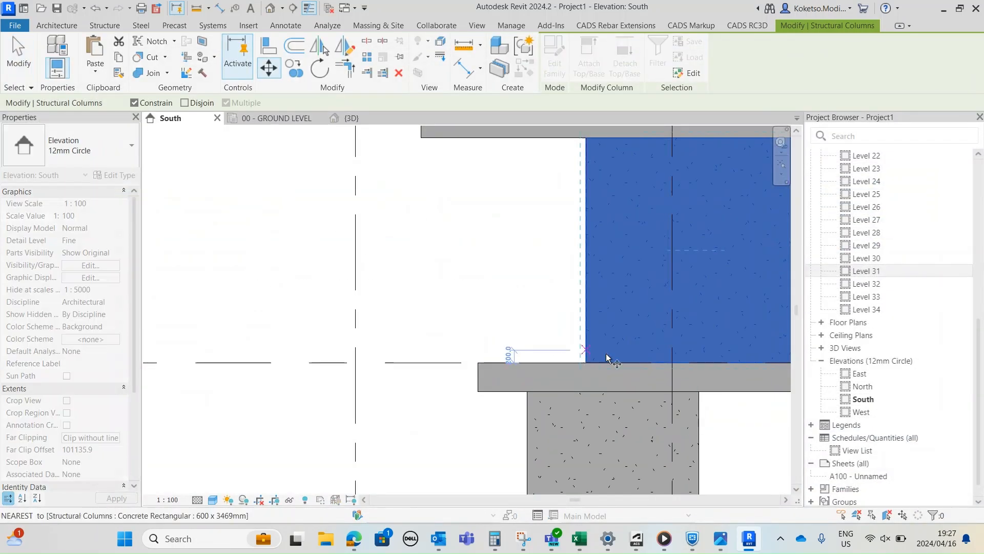
{"action": "left_click", "coordinate": [587, 363]}
{"action": "left_click", "coordinate": [479, 362]}
{"action": "scroll", "coordinate": [443, 354], "scroll_direction": "down", "scroll_amount": 1}
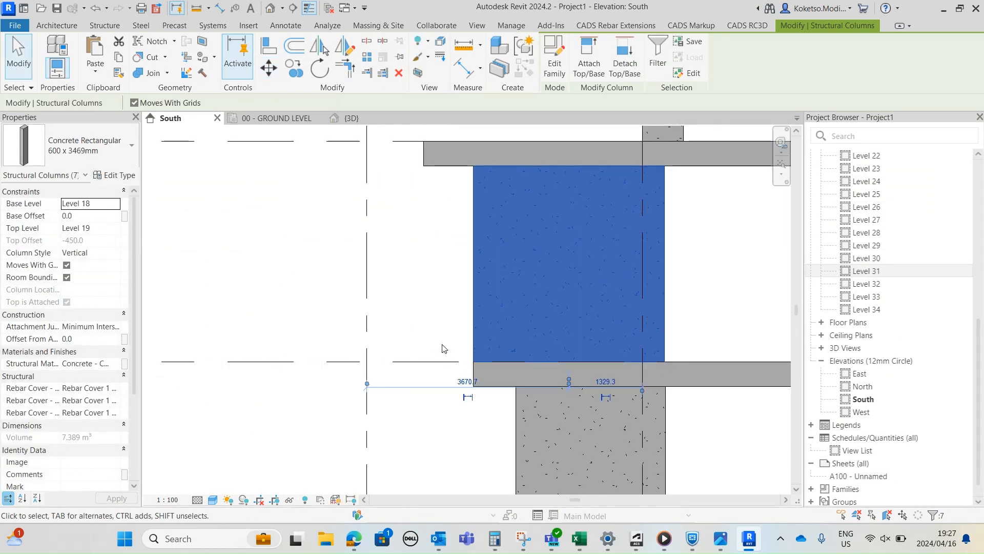
{"action": "left_click", "coordinate": [444, 349]}
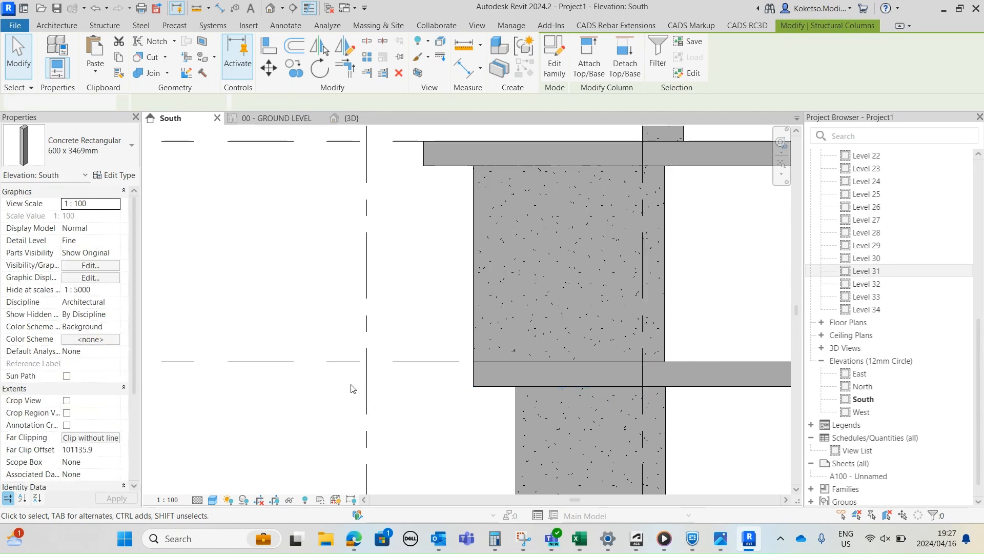
Select only the outermost Structural Columns between Levels 19 and 20 and duplicate their type as 600 x 4354mm
{"action": "scroll", "coordinate": [571, 286], "scroll_direction": "down", "scroll_amount": 2}
{"action": "left_click_drag", "start_coordinate": [662, 317], "coordinate": [606, 288]}
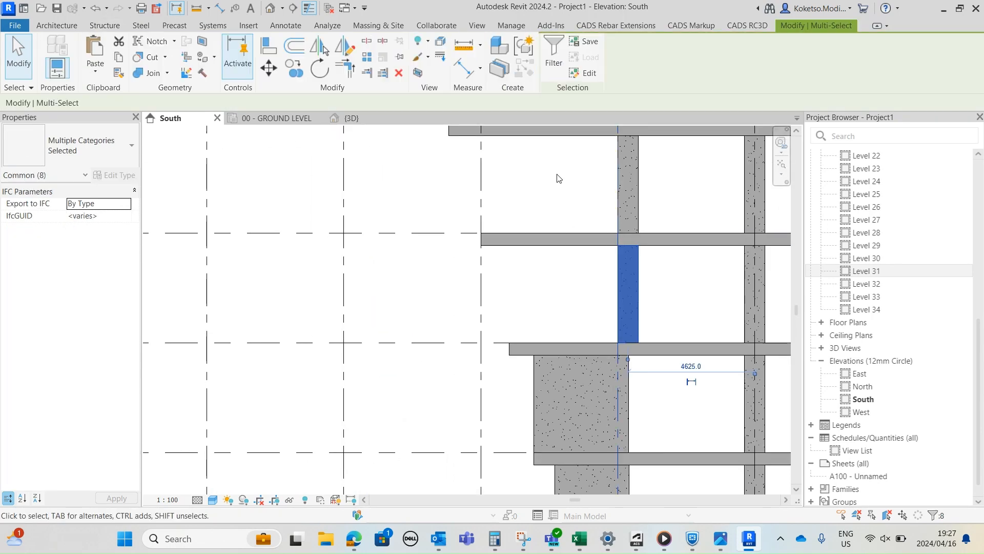
{"action": "left_click", "coordinate": [554, 54]}
{"action": "key", "text": "Escape"}
{"action": "left_click_drag", "start_coordinate": [672, 277], "coordinate": [630, 295]}
{"action": "left_click", "coordinate": [115, 175]}
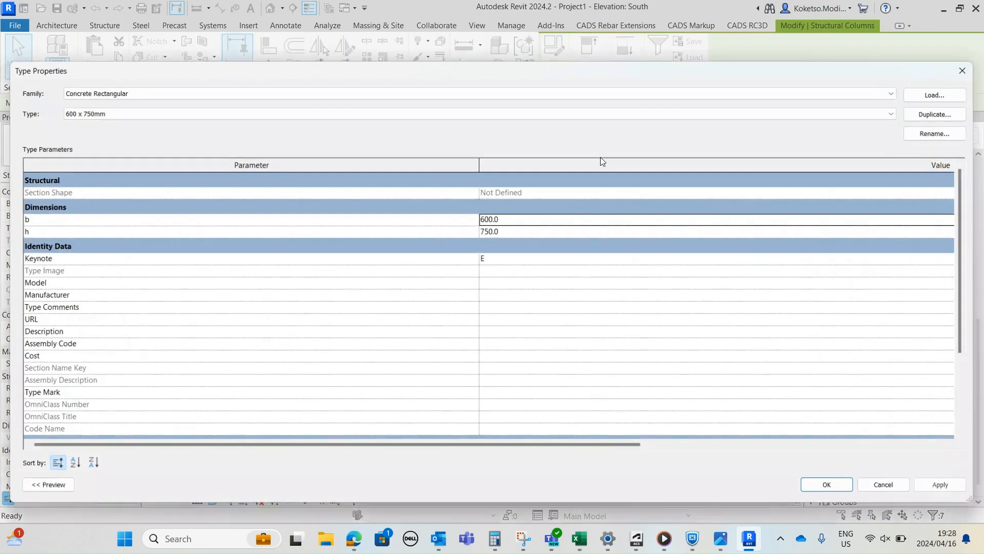
{"action": "left_click", "coordinate": [940, 113]}
{"action": "left_click_drag", "start_coordinate": [783, 308], "coordinate": [753, 308]}
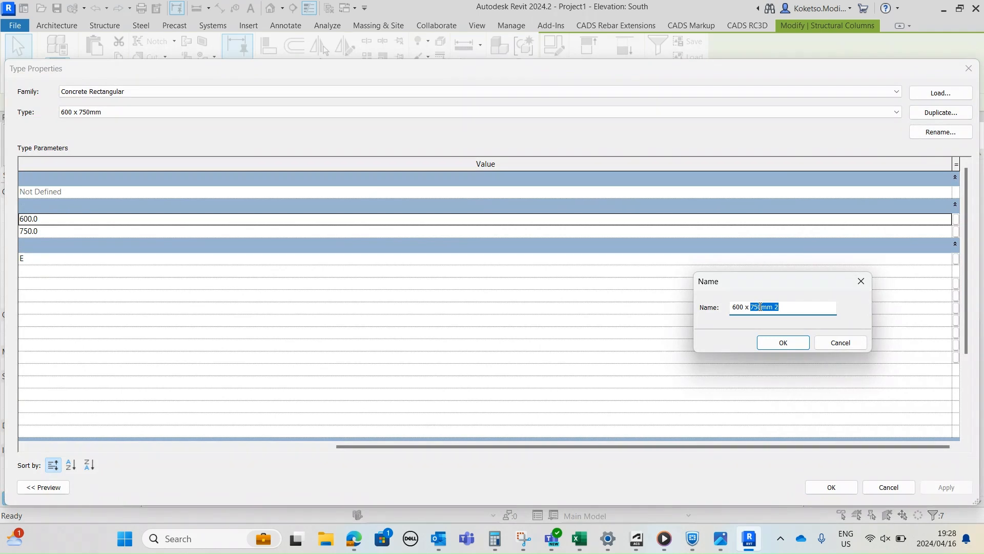
{"action": "type", "text": "4354mm"}
{"action": "left_click", "coordinate": [777, 341]}
Set dimension h of the 600 x 4354mm column type to 4354 and apply it
{"action": "left_click", "coordinate": [118, 231]}
{"action": "type", "text": "4"}
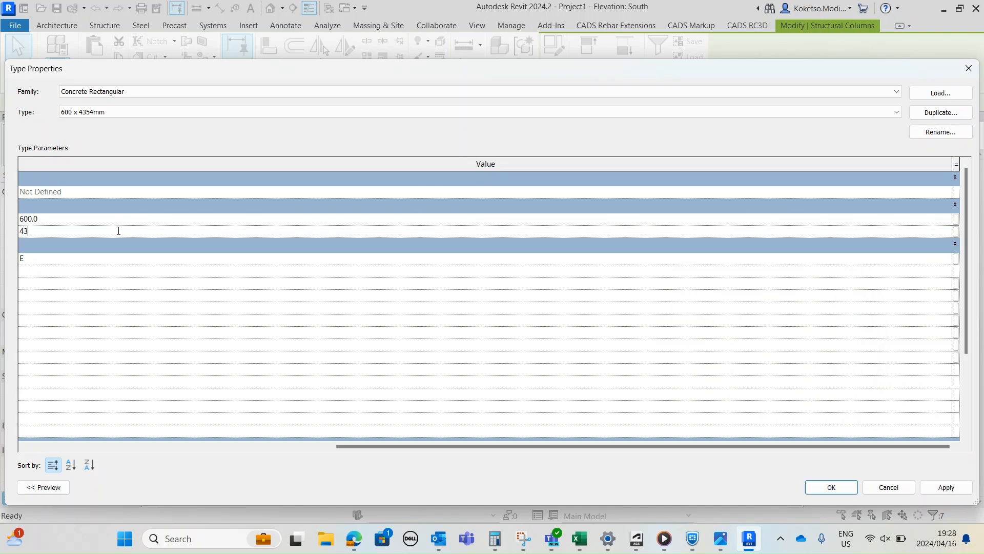
{"action": "key", "text": "Return"}
{"action": "left_click", "coordinate": [947, 487]}
{"action": "left_click", "coordinate": [832, 487]}
Move the 600 x 4354mm columns from their outer bottom corner to the edge corner of the Level 19 slab
{"action": "scroll", "coordinate": [686, 347], "scroll_direction": "up", "scroll_amount": 3}
{"action": "left_click", "coordinate": [268, 67]}
{"action": "left_click", "coordinate": [558, 344]}
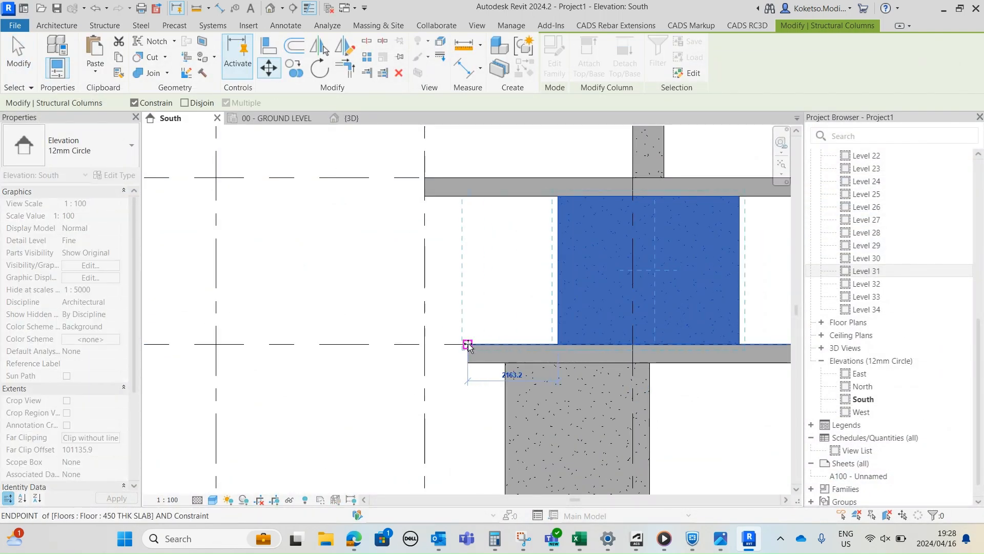
{"action": "left_click", "coordinate": [467, 345]}
{"action": "scroll", "coordinate": [525, 374], "scroll_direction": "down", "scroll_amount": 9}
{"action": "scroll", "coordinate": [594, 347], "scroll_direction": "up", "scroll_amount": 4}
{"action": "middle_click_drag", "start_coordinate": [544, 298], "coordinate": [615, 347]}
{"action": "key", "text": "Escape"}
Select the outermost columns between Levels 20 and 21 and duplicate their type as 600 x 5375mm
{"action": "scroll", "coordinate": [616, 346], "scroll_direction": "up", "scroll_amount": 2}
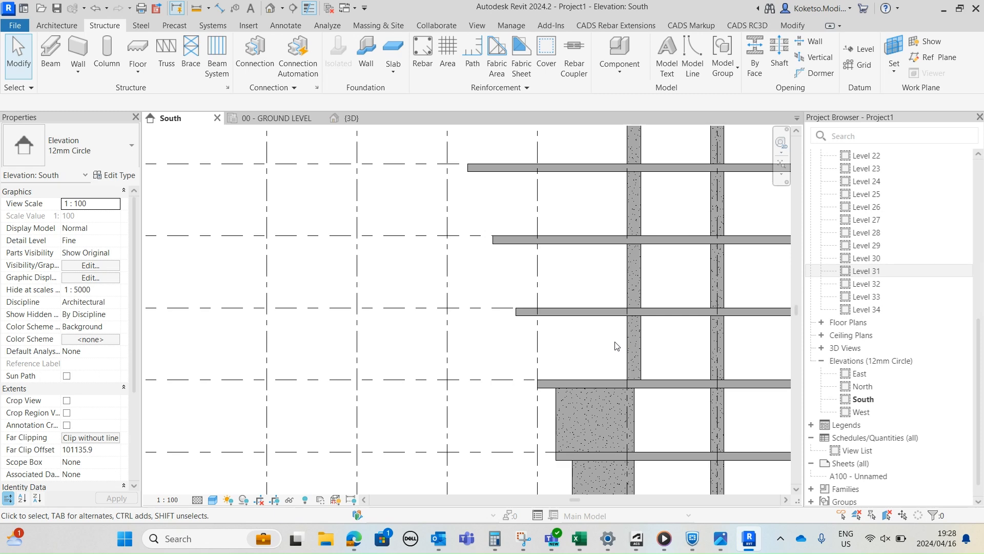
{"action": "left_click_drag", "start_coordinate": [664, 347], "coordinate": [631, 351]}
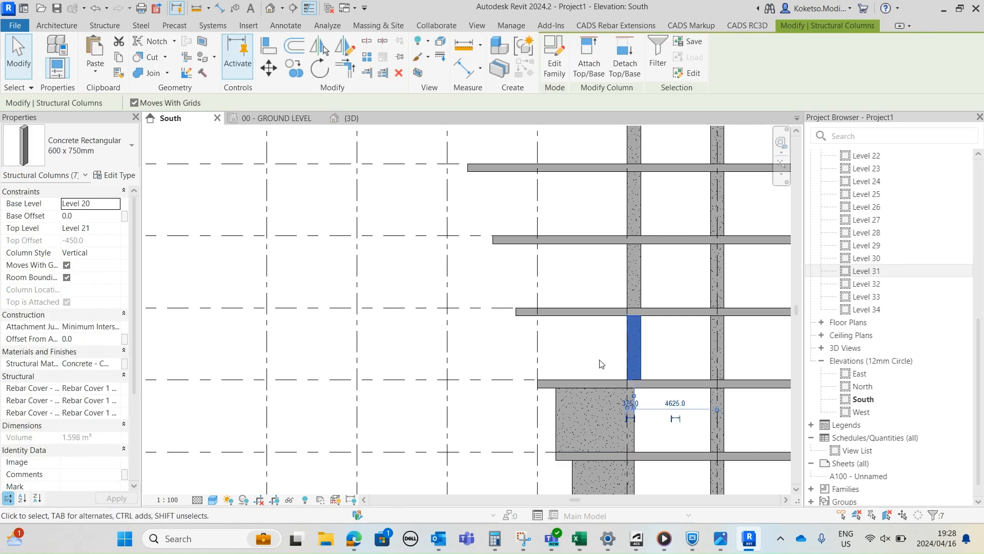
{"action": "left_click", "coordinate": [115, 175]}
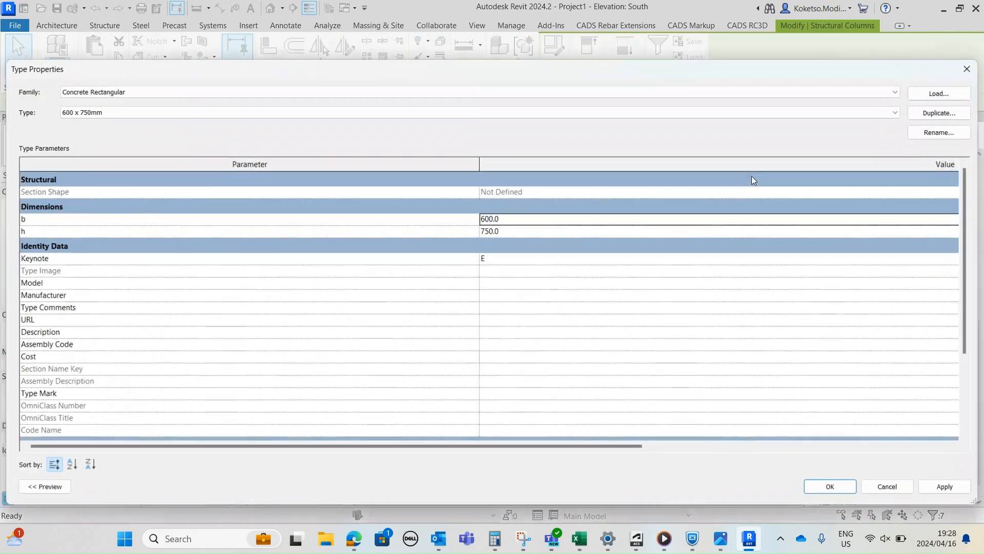
{"action": "left_click", "coordinate": [934, 114]}
{"action": "left_click_drag", "start_coordinate": [785, 308], "coordinate": [759, 308]}
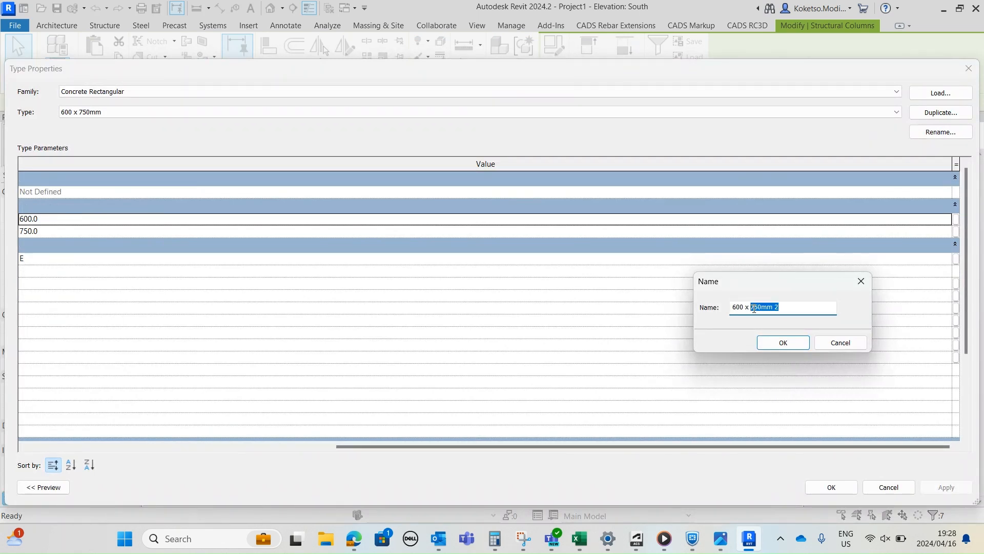
{"action": "type", "text": "5375mm"}
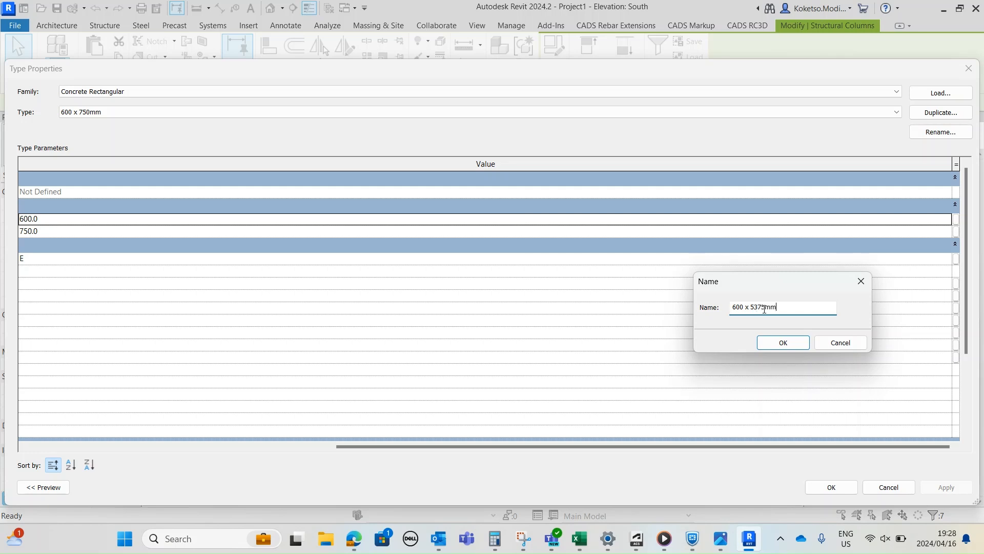
{"action": "left_click", "coordinate": [792, 346]}
Set dimension h of the 600 x 5375mm column type to 5375 and apply it
{"action": "left_click", "coordinate": [87, 232]}
{"action": "type", "text": "53"}
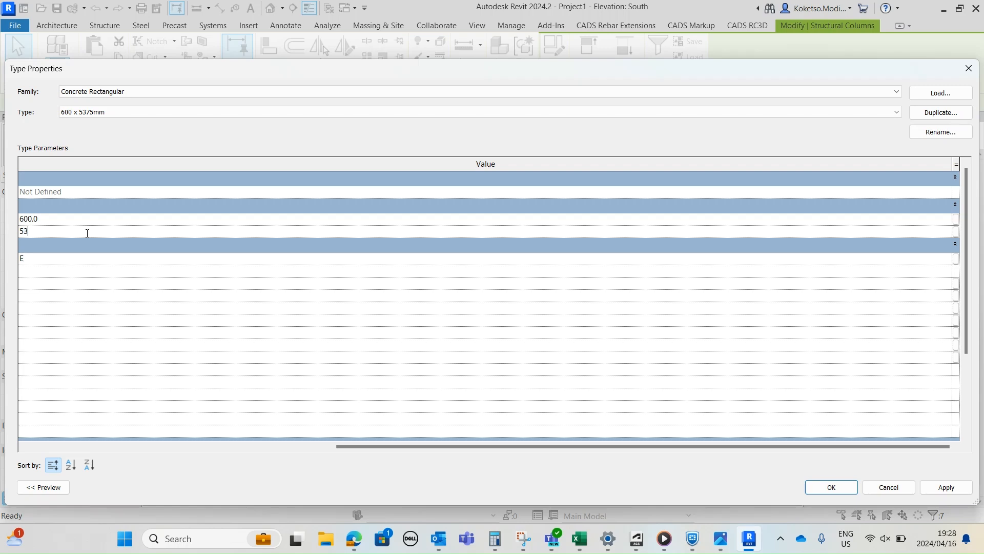
{"action": "type", "text": "75"}
{"action": "left_click", "coordinate": [945, 488]}
{"action": "left_click", "coordinate": [831, 487]}
Move the 600 x 5375mm columns from their outer bottom corner to the edge corner of the Level 20 slab
{"action": "scroll", "coordinate": [554, 410], "scroll_direction": "up", "scroll_amount": 3}
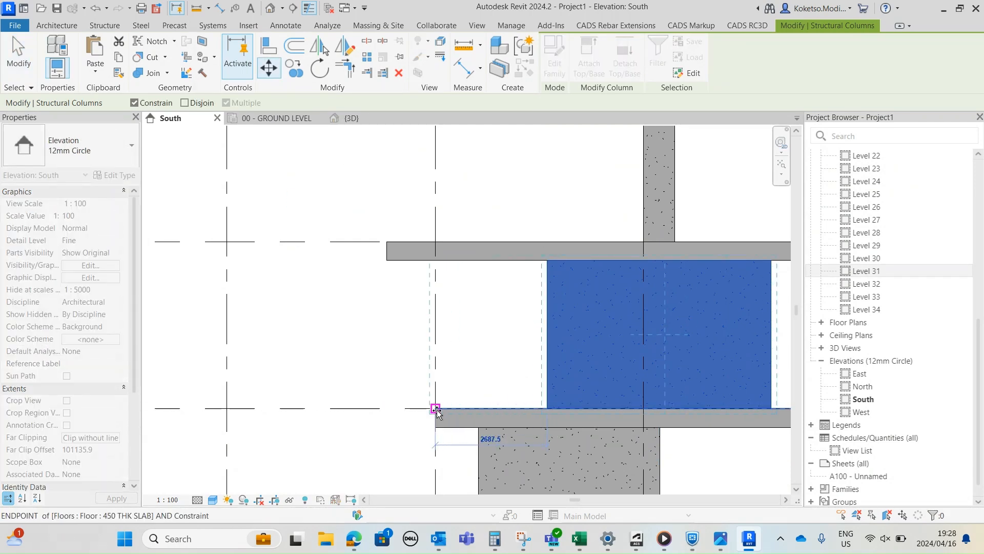
{"action": "scroll", "coordinate": [433, 409], "scroll_direction": "down", "scroll_amount": 5}
{"action": "middle_click_drag", "start_coordinate": [571, 348], "coordinate": [576, 361]}
{"action": "scroll", "coordinate": [575, 361], "scroll_direction": "up", "scroll_amount": 1}
Select the outermost columns between Levels 21 and 22 and duplicate their type as 600 x 3849mm
{"action": "left_click", "coordinate": [619, 331]}
{"action": "left_click_drag", "start_coordinate": [619, 331], "coordinate": [576, 340]}
{"action": "middle_click_drag", "start_coordinate": [553, 326], "coordinate": [565, 342]}
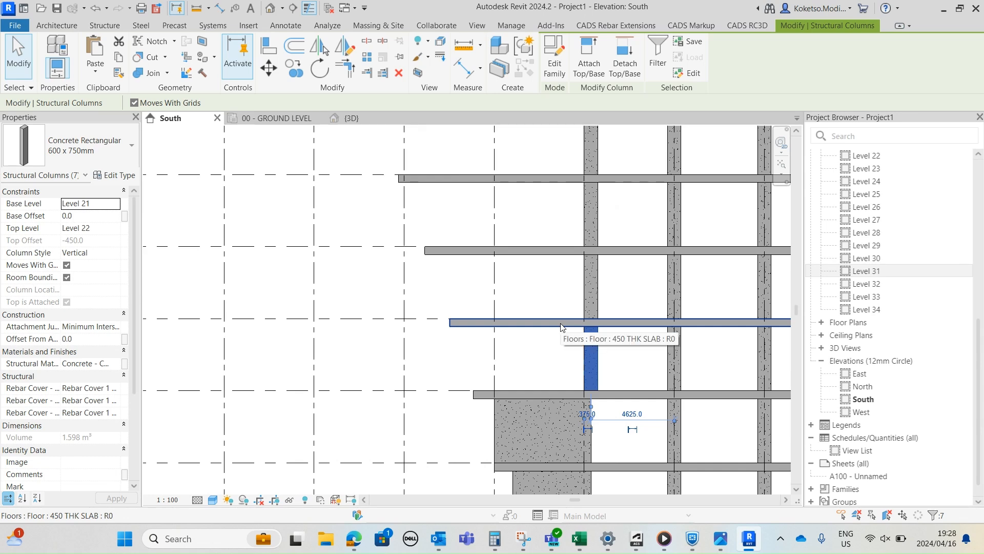
{"action": "left_click", "coordinate": [114, 175]}
{"action": "left_click", "coordinate": [940, 112]}
{"action": "left_click_drag", "start_coordinate": [775, 305], "coordinate": [752, 307]}
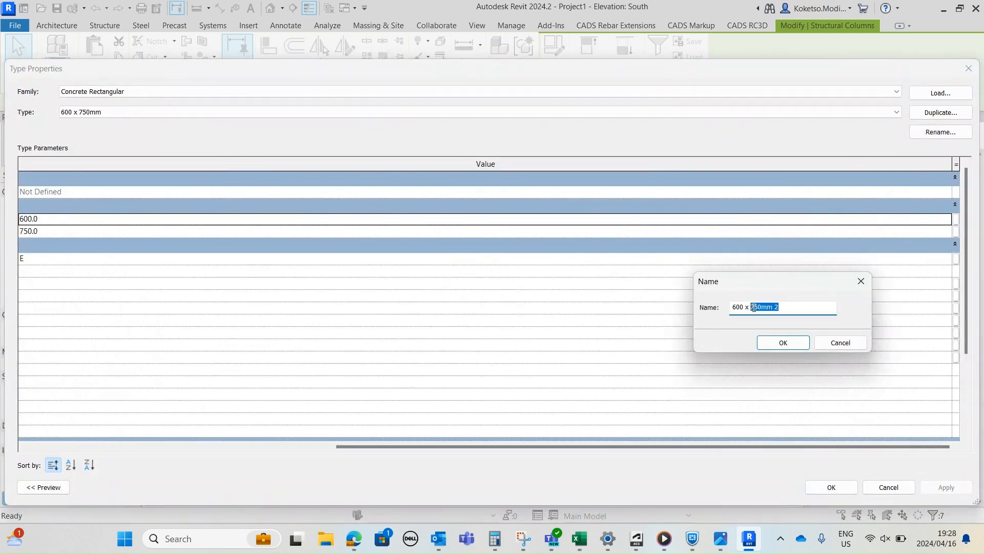
{"action": "type", "text": "3849mm"}
{"action": "left_click", "coordinate": [783, 343]}
Set dimension h of the 600 x 3849mm column type to 3849 and apply it
{"action": "left_click", "coordinate": [153, 229]}
{"action": "type", "text": "38"}
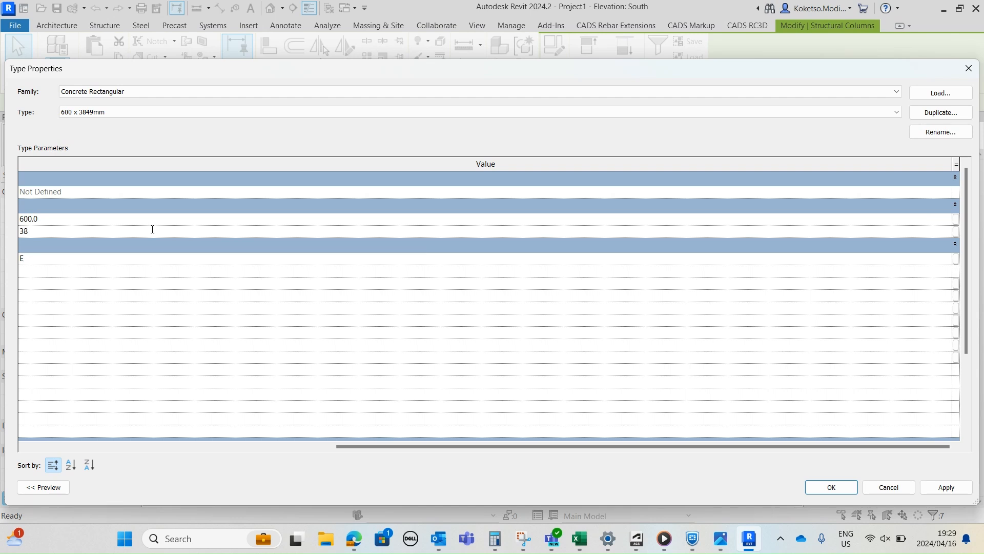
{"action": "type", "text": "49"}
{"action": "left_click", "coordinate": [945, 487]}
{"action": "left_click", "coordinate": [838, 487]}
Move the 600 x 3849mm columns from their outer bottom corner to the edge corner of the Level 21 slab
{"action": "scroll", "coordinate": [568, 379], "scroll_direction": "up", "scroll_amount": 2}
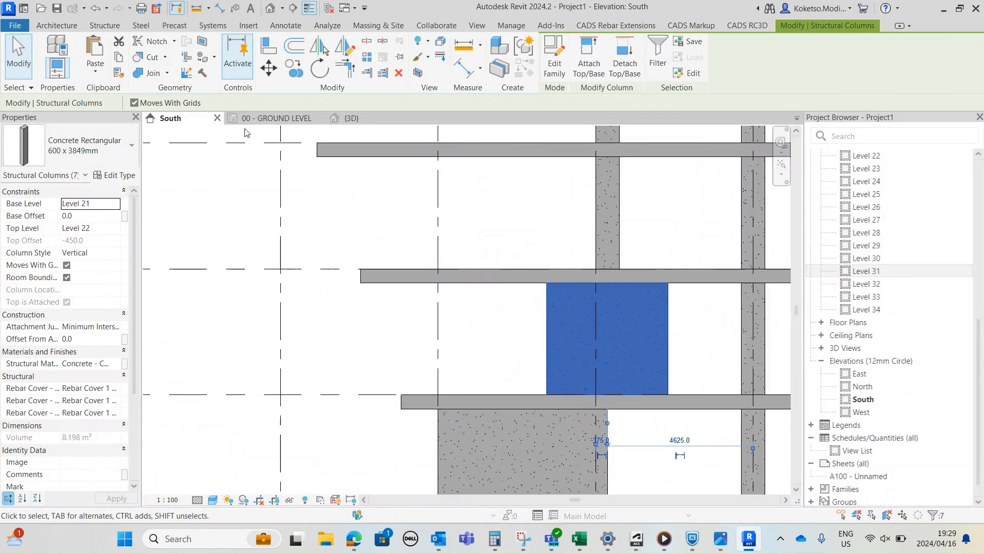
{"action": "left_click", "coordinate": [270, 68]}
{"action": "left_click", "coordinate": [547, 394]}
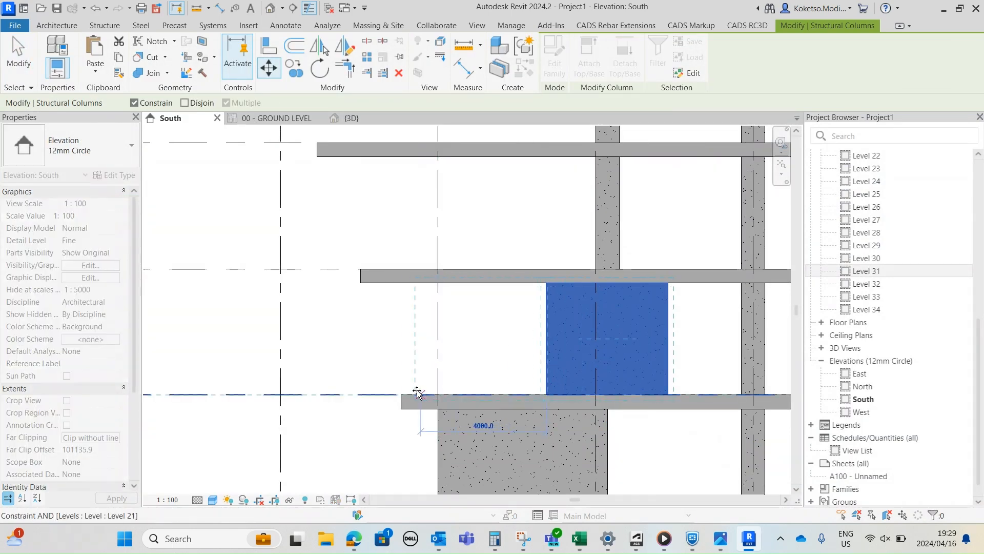
{"action": "left_click", "coordinate": [402, 396]}
{"action": "scroll", "coordinate": [553, 373], "scroll_direction": "down", "scroll_amount": 2}
{"action": "scroll", "coordinate": [553, 374], "scroll_direction": "down", "scroll_amount": 1}
{"action": "left_click", "coordinate": [554, 372]}
Select the outermost columns between Levels 22 and 23 and duplicate their type as 600 x 3209mm
{"action": "middle_click_drag", "start_coordinate": [559, 348], "coordinate": [692, 381]}
{"action": "scroll", "coordinate": [619, 376], "scroll_direction": "up", "scroll_amount": 2}
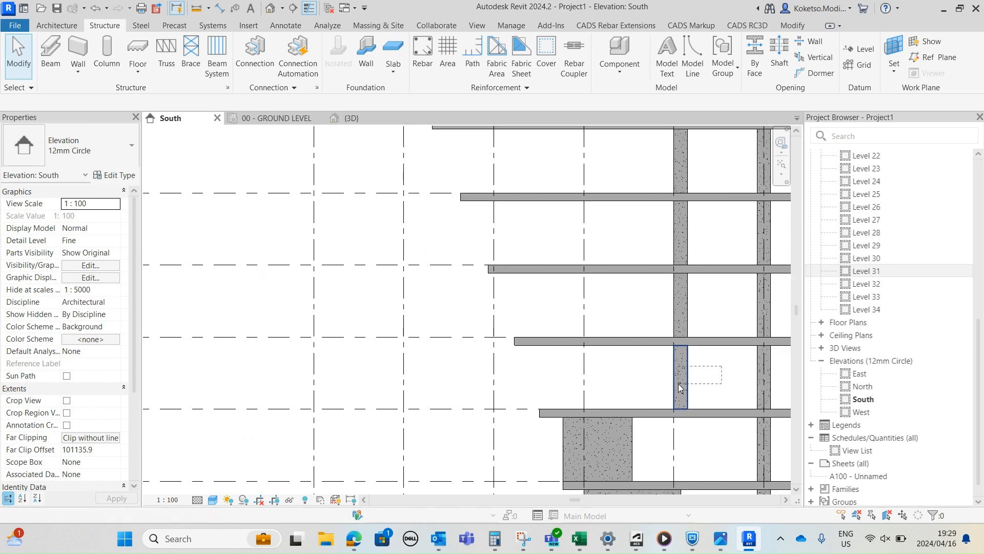
{"action": "left_click", "coordinate": [676, 376]}
{"action": "middle_click_drag", "start_coordinate": [627, 223], "coordinate": [525, 169]}
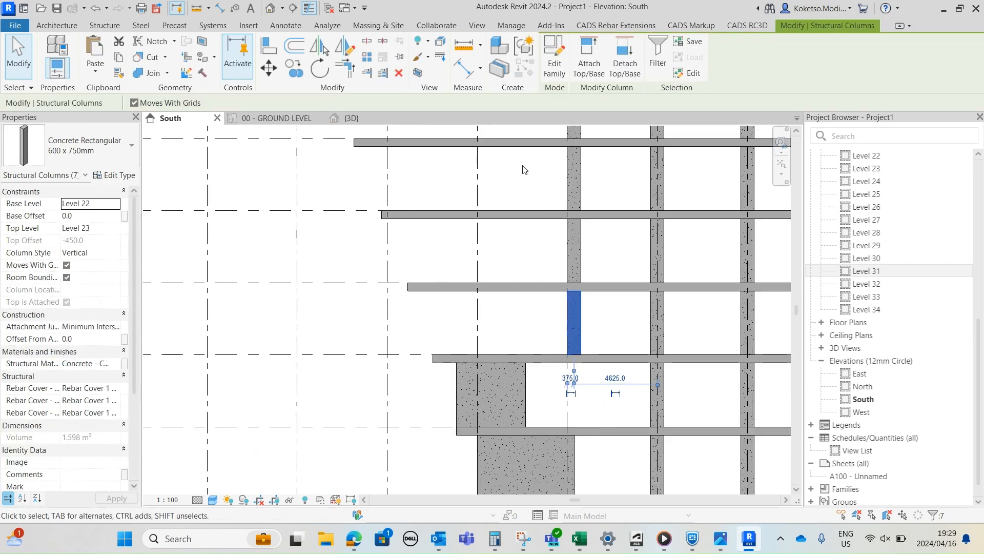
{"action": "left_click", "coordinate": [123, 175]}
{"action": "left_click", "coordinate": [940, 112]}
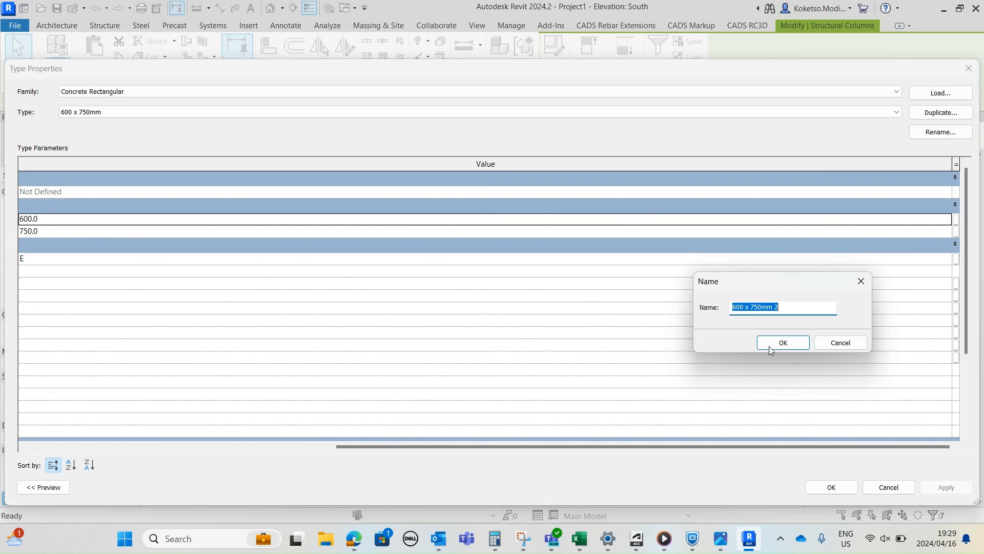
{"action": "left_click_drag", "start_coordinate": [796, 308], "coordinate": [756, 308]}
{"action": "type", "text": "3209"}
{"action": "left_click", "coordinate": [782, 343]}
Set dimension h of the 600 x 3209mm column type to 3209 and apply it
{"action": "left_click", "coordinate": [82, 231]}
{"action": "type", "text": "3209"}
{"action": "left_click", "coordinate": [946, 487]}
{"action": "left_click", "coordinate": [830, 486]}
Move the 600 x 3209mm columns from their outer bottom corner to the edge corner of the Level 22 slab
{"action": "scroll", "coordinate": [564, 359], "scroll_direction": "up", "scroll_amount": 2}
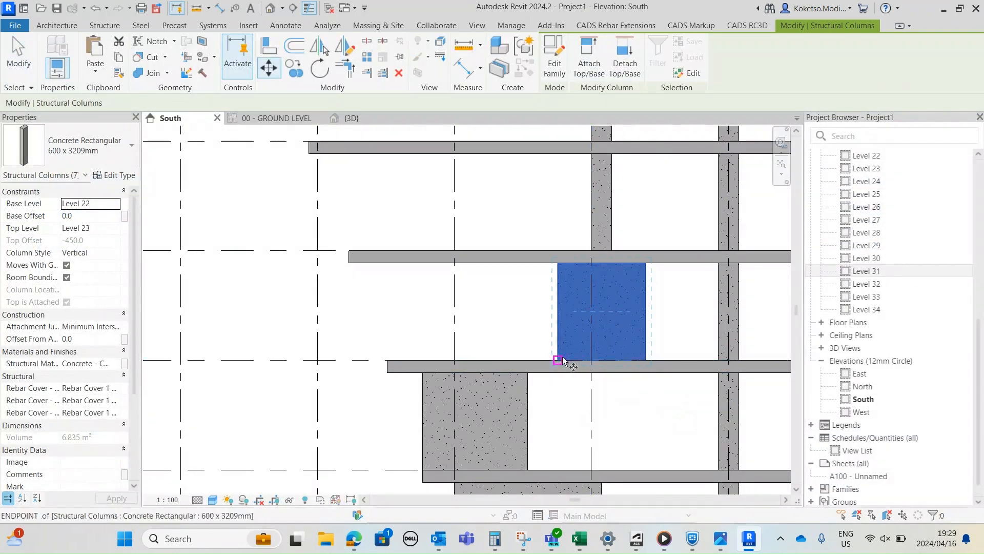
{"action": "scroll", "coordinate": [429, 389], "scroll_direction": "down", "scroll_amount": 3}
{"action": "left_click", "coordinate": [605, 385]}
Select the outermost columns between Levels 23 and 24 and duplicate their type as 600 x 4211mm
{"action": "middle_click_drag", "start_coordinate": [601, 315], "coordinate": [632, 416]}
{"action": "left_click_drag", "start_coordinate": [664, 381], "coordinate": [629, 396]}
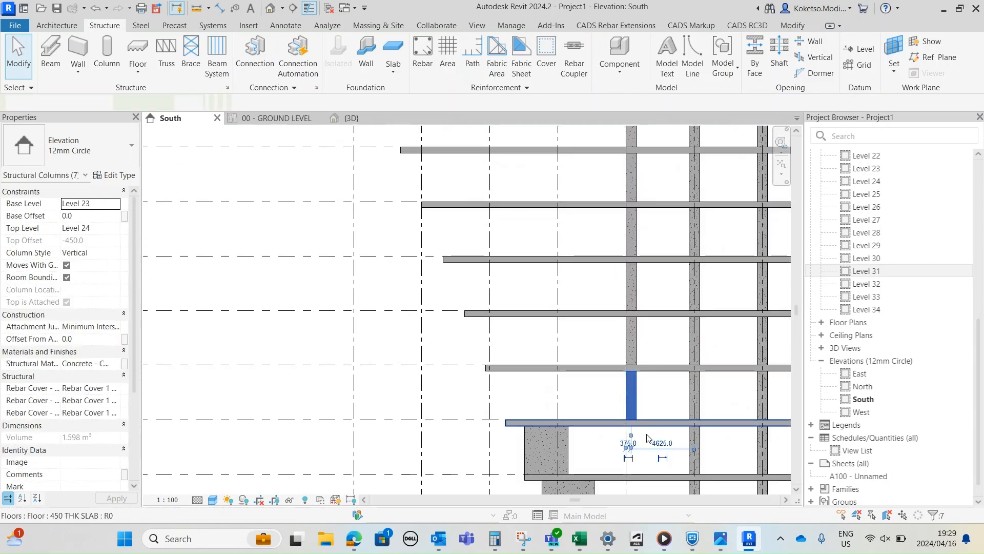
{"action": "left_click", "coordinate": [630, 408]}
{"action": "scroll", "coordinate": [628, 406], "scroll_direction": "up", "scroll_amount": 1}
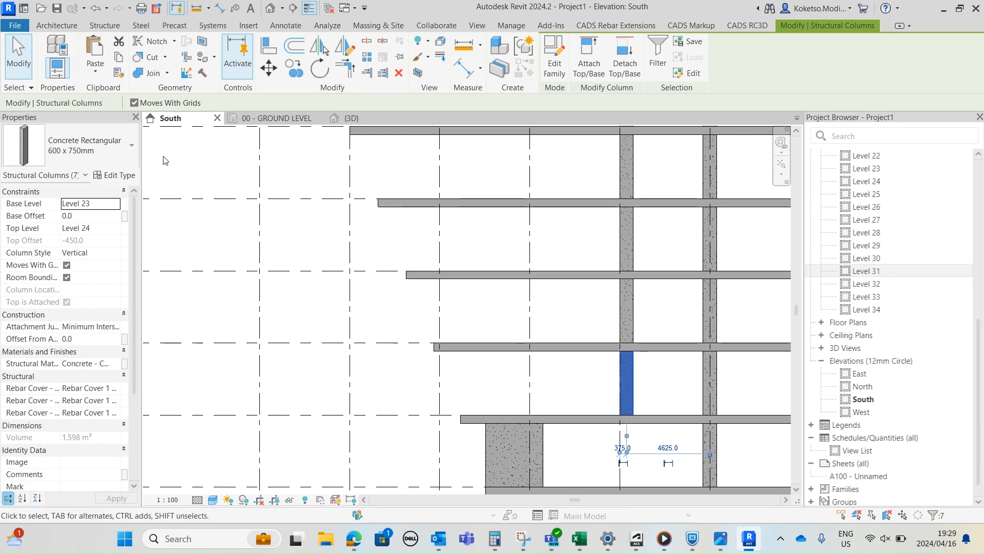
{"action": "left_click", "coordinate": [123, 175]}
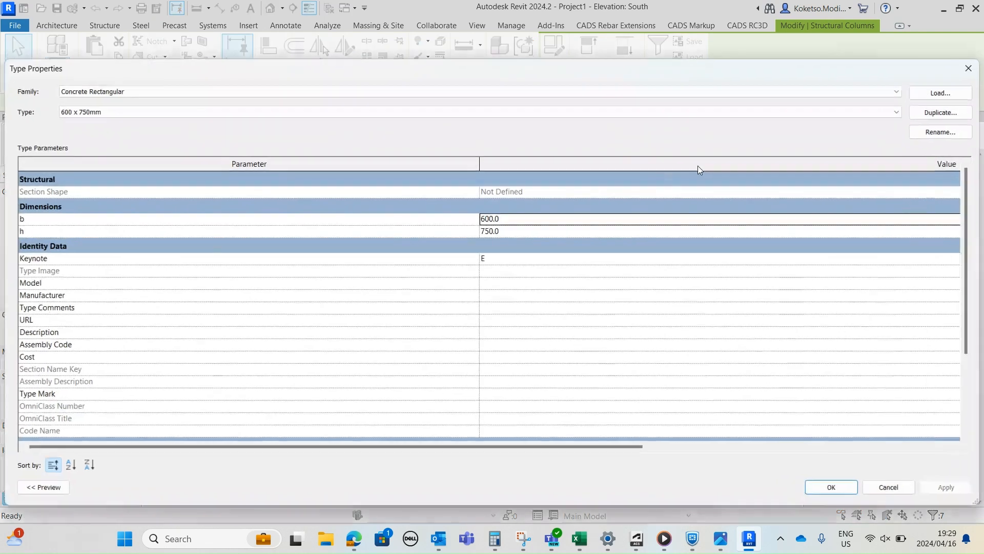
{"action": "left_click", "coordinate": [940, 112]}
{"action": "left_click_drag", "start_coordinate": [787, 307], "coordinate": [754, 308]}
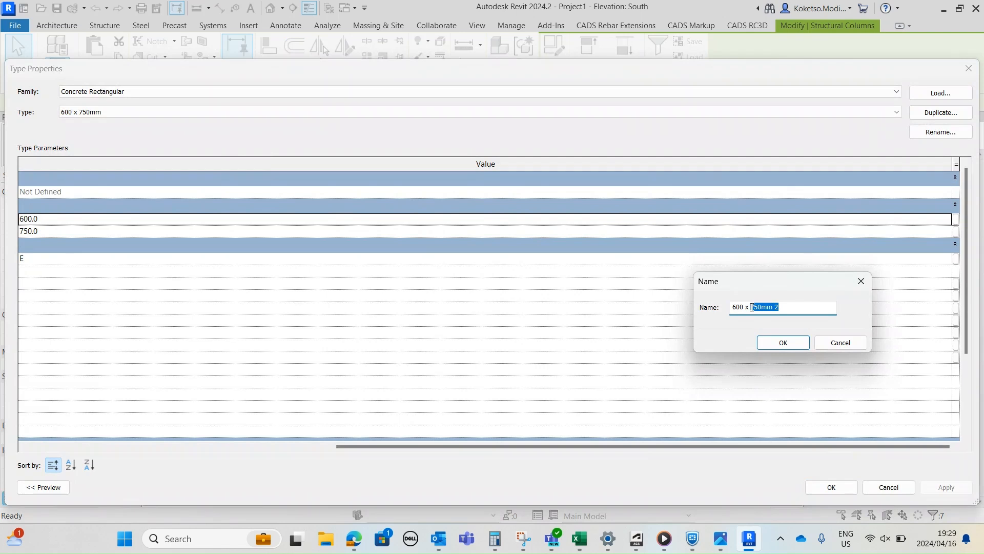
{"action": "type", "text": "4211mm"}
{"action": "left_click", "coordinate": [783, 342]}
Set dimension h of the 600 x 4211mm column type to 4211 and apply it
{"action": "left_click", "coordinate": [88, 231]}
{"action": "type", "text": "4211"}
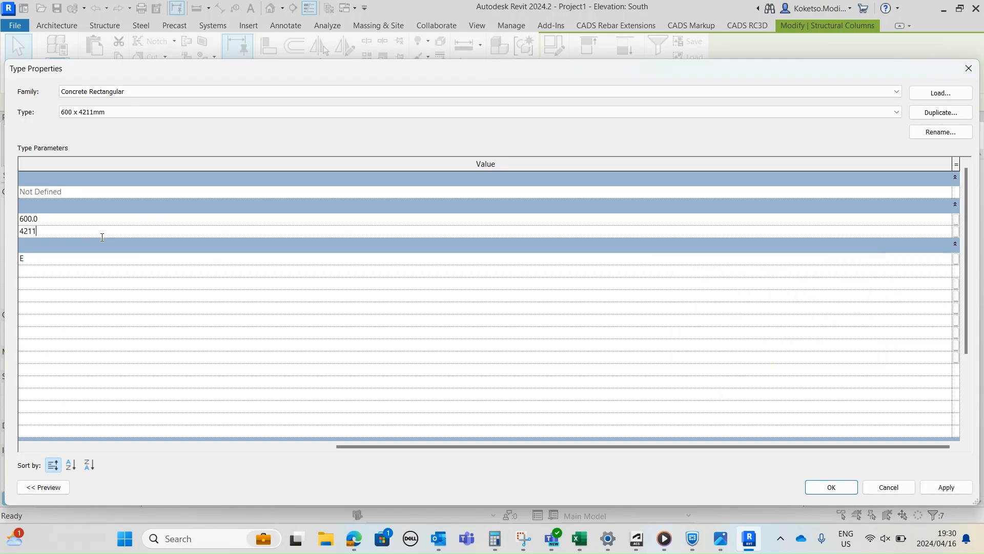
{"action": "left_click", "coordinate": [927, 489]}
{"action": "left_click", "coordinate": [831, 487]}
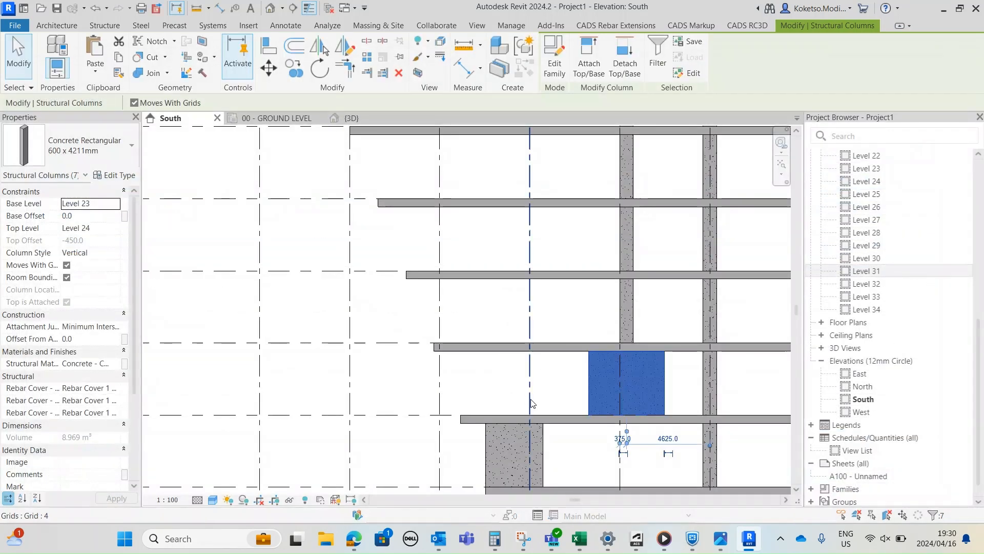
Move the 600 x 4211mm columns outward so their outer bottom corner meets the edge corner of the Level 23 slab
{"action": "left_click", "coordinate": [269, 68]}
{"action": "left_click", "coordinate": [564, 351]}
{"action": "left_click", "coordinate": [435, 351]}
{"action": "scroll", "coordinate": [530, 287], "scroll_direction": "down", "scroll_amount": 5}
{"action": "middle_click_drag", "start_coordinate": [531, 287], "coordinate": [542, 347]}
{"action": "left_click", "coordinate": [573, 364]}
Select the outermost columns between Levels 24 and 25 and duplicate their type as 600 x 2863mm
{"action": "scroll", "coordinate": [618, 357], "scroll_direction": "up", "scroll_amount": 3}
{"action": "middle_click_drag", "start_coordinate": [617, 354], "coordinate": [690, 404]}
{"action": "scroll", "coordinate": [656, 374], "scroll_direction": "up", "scroll_amount": 2}
{"action": "left_click", "coordinate": [627, 374]}
{"action": "middle_click_drag", "start_coordinate": [627, 374], "coordinate": [684, 311]}
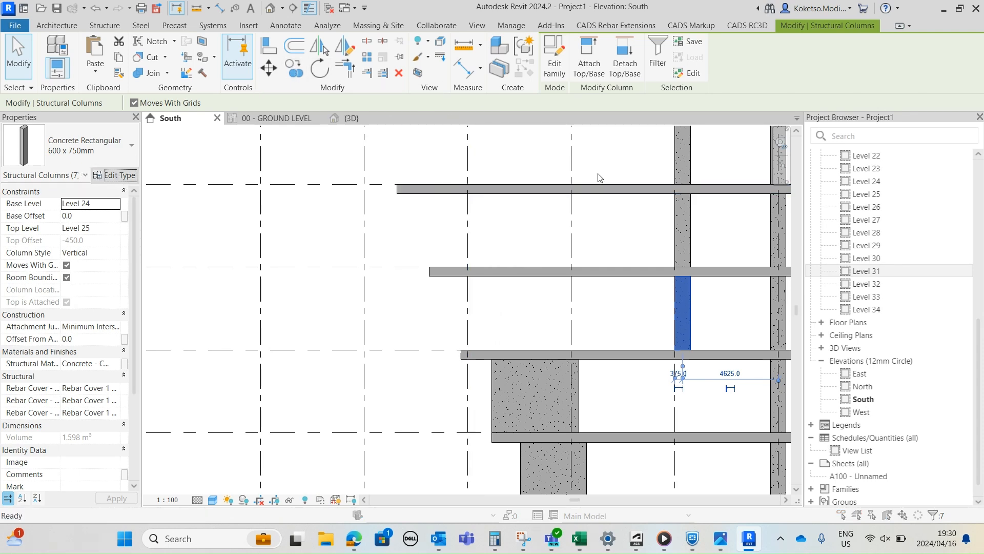
{"action": "left_click", "coordinate": [106, 175]}
{"action": "left_click", "coordinate": [941, 113]}
{"action": "left_click_drag", "start_coordinate": [780, 307], "coordinate": [749, 307]}
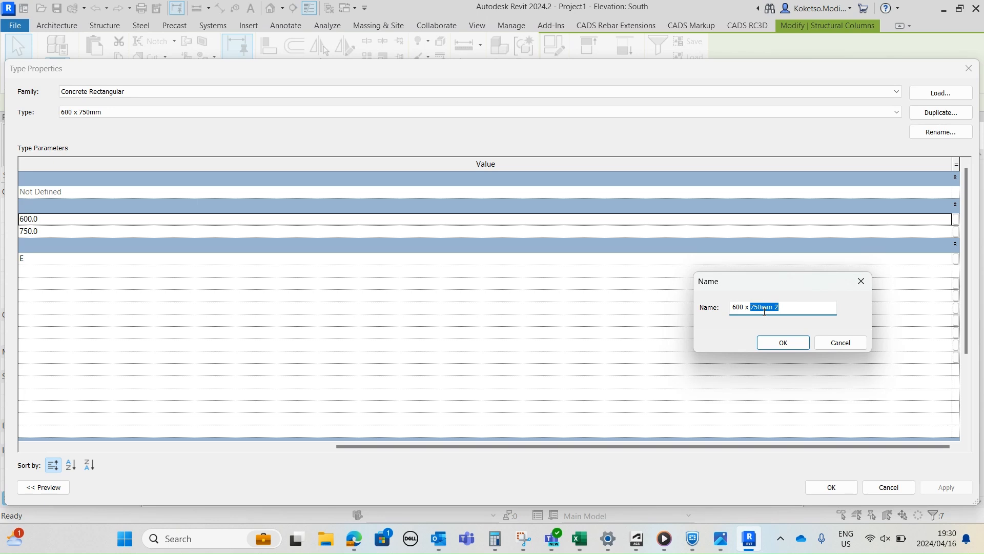
{"action": "type", "text": "2863mm"}
{"action": "left_click", "coordinate": [783, 343]}
Set dimension h of the 600 x 2863mm column type to 2863 and accept the type properties
{"action": "left_click", "coordinate": [86, 234]}
{"action": "type", "text": "2"}
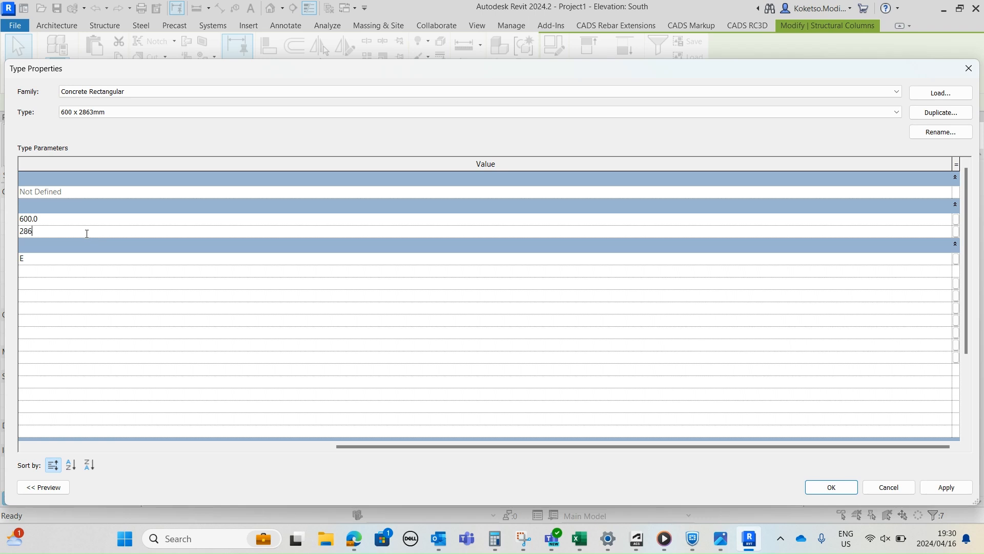
{"action": "left_click", "coordinate": [831, 487]}
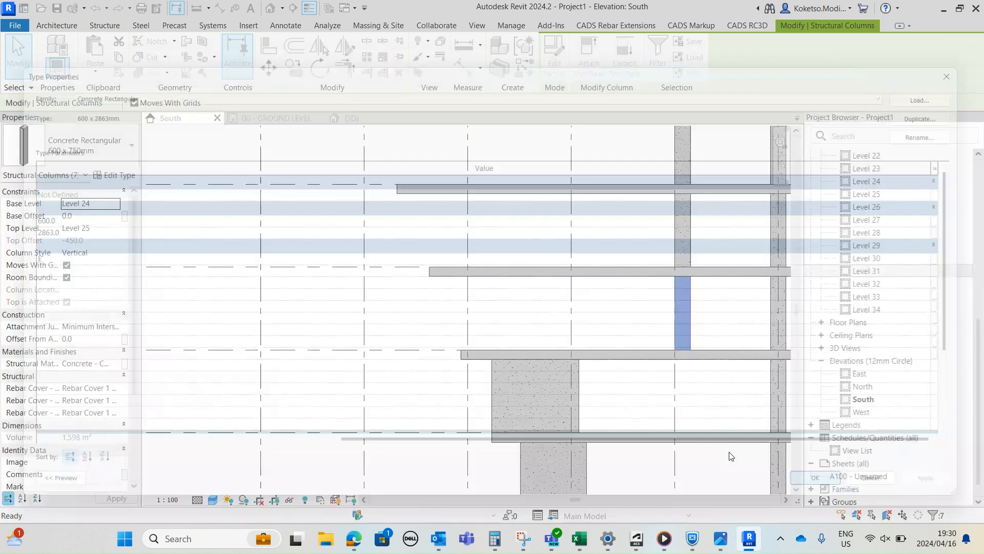
Move the 600 x 2863mm columns from their outer bottom corner to the edge corner of the Level 24 slab
{"action": "left_click", "coordinate": [269, 69]}
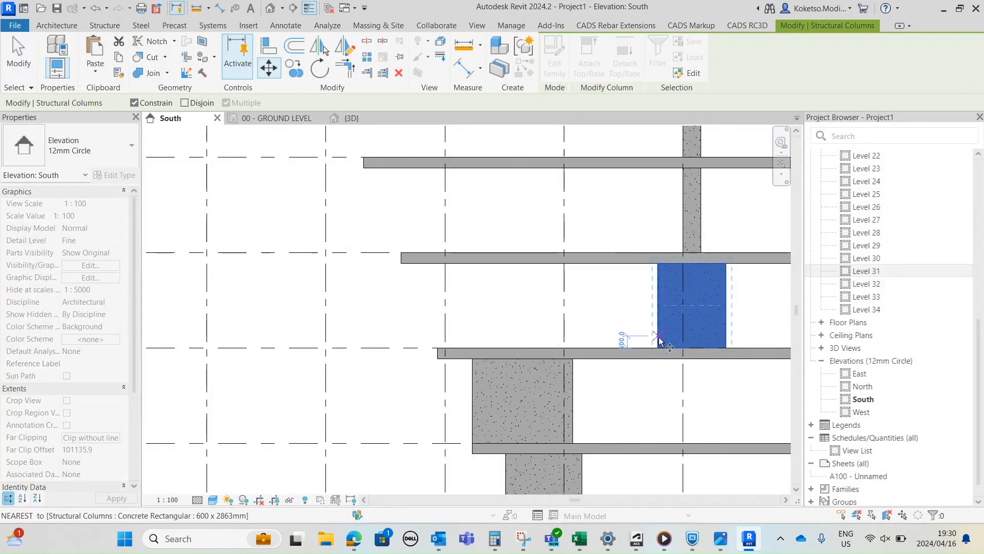
{"action": "left_click", "coordinate": [438, 349]}
{"action": "scroll", "coordinate": [588, 349], "scroll_direction": "down", "scroll_amount": 4}
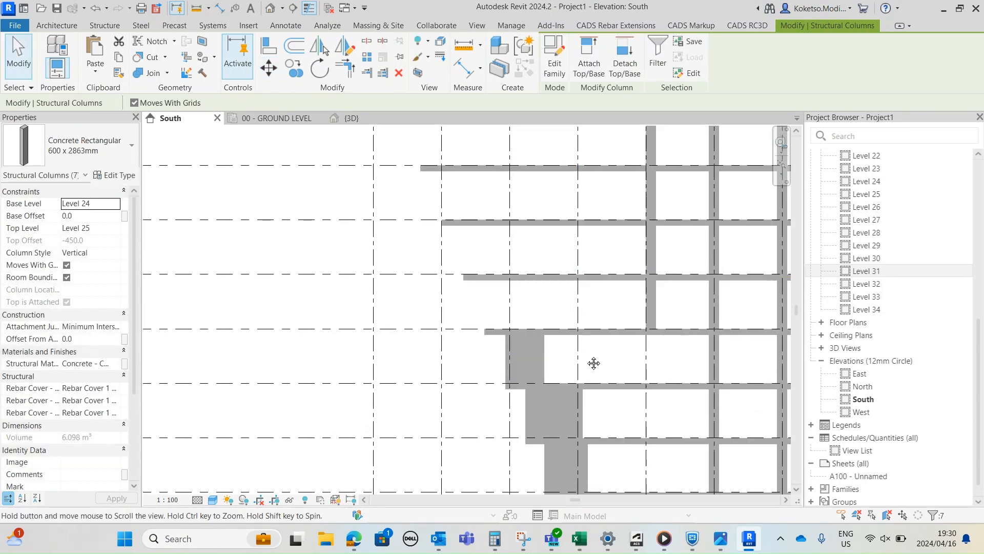
{"action": "middle_click_drag", "start_coordinate": [593, 347], "coordinate": [612, 426]}
{"action": "key", "text": "Escape"}
Select the outermost columns between Levels 25 and 26 and duplicate their type as 600 x 2965mm
{"action": "scroll", "coordinate": [685, 350], "scroll_direction": "up", "scroll_amount": 3}
{"action": "left_click_drag", "start_coordinate": [685, 349], "coordinate": [640, 375]}
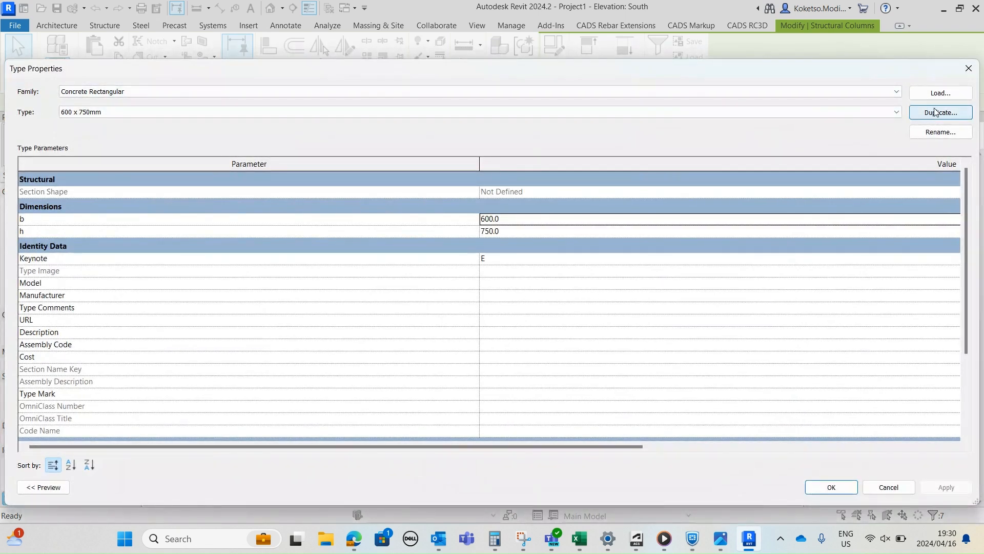
{"action": "left_click", "coordinate": [941, 112]}
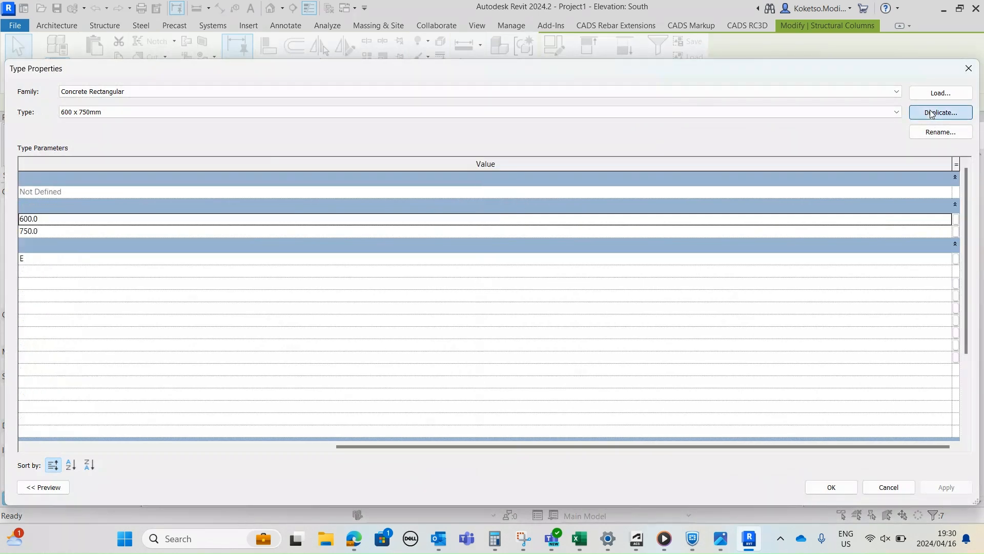
{"action": "left_click", "coordinate": [780, 306]}
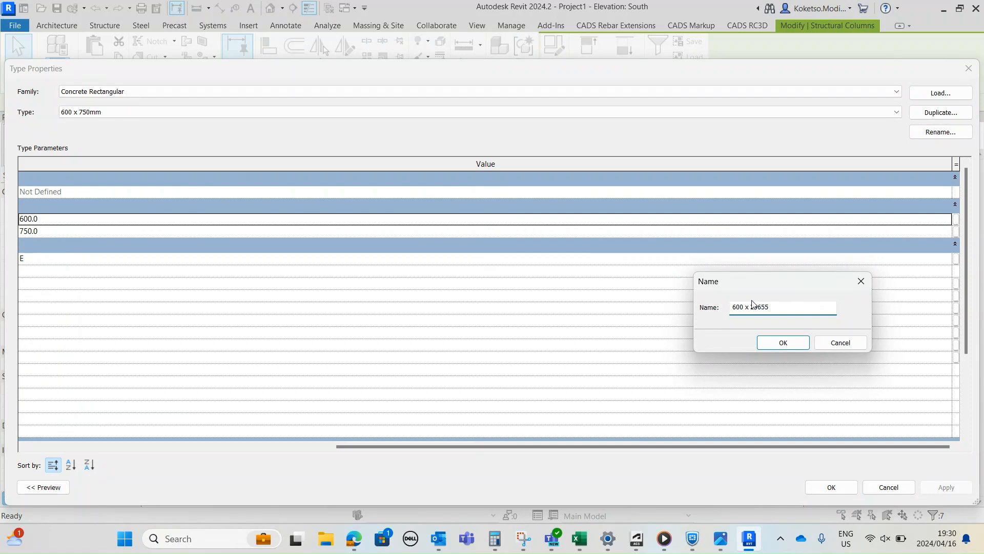
{"action": "left_click", "coordinate": [783, 343]}
Set dimension h of the 600 x 2965mm column type to 2965 and accept the type properties
{"action": "left_click", "coordinate": [148, 234]}
{"action": "type", "text": "2965"}
{"action": "left_click", "coordinate": [947, 487]}
{"action": "left_click", "coordinate": [831, 487]}
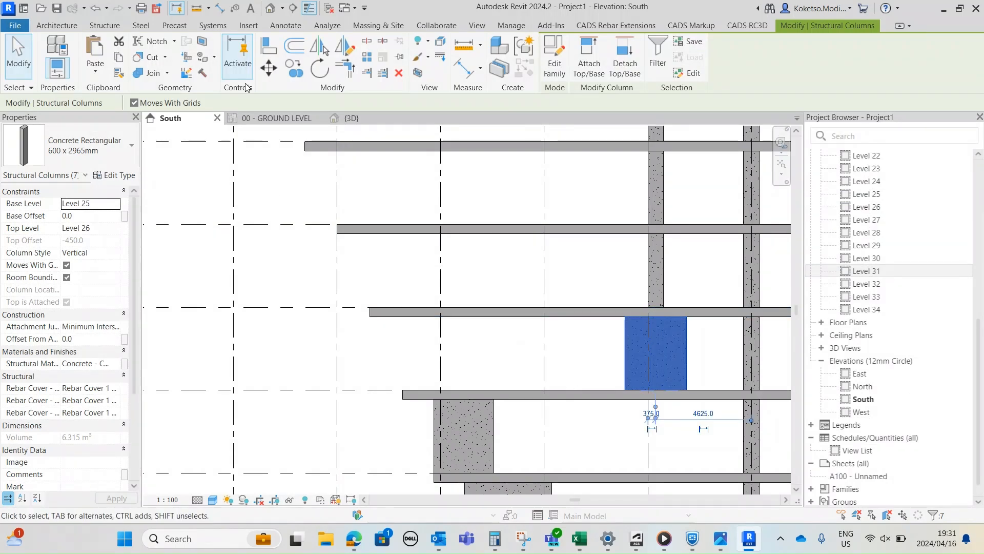
Move the 600 x 2965mm columns from their outer bottom corner to the edge corner of the Level 25 slab
{"action": "left_click_drag", "start_coordinate": [660, 366], "coordinate": [404, 392]}
{"action": "left_click", "coordinate": [523, 393]}
Select the outermost columns between Levels 26 and 27 and duplicate their type as 600 x 3789mm
{"action": "scroll", "coordinate": [671, 353], "scroll_direction": "down", "scroll_amount": 1}
{"action": "middle_click_drag", "start_coordinate": [671, 354], "coordinate": [655, 397]}
{"action": "left_click_drag", "start_coordinate": [678, 356], "coordinate": [654, 374]}
{"action": "middle_click_drag", "start_coordinate": [657, 378], "coordinate": [635, 366]}
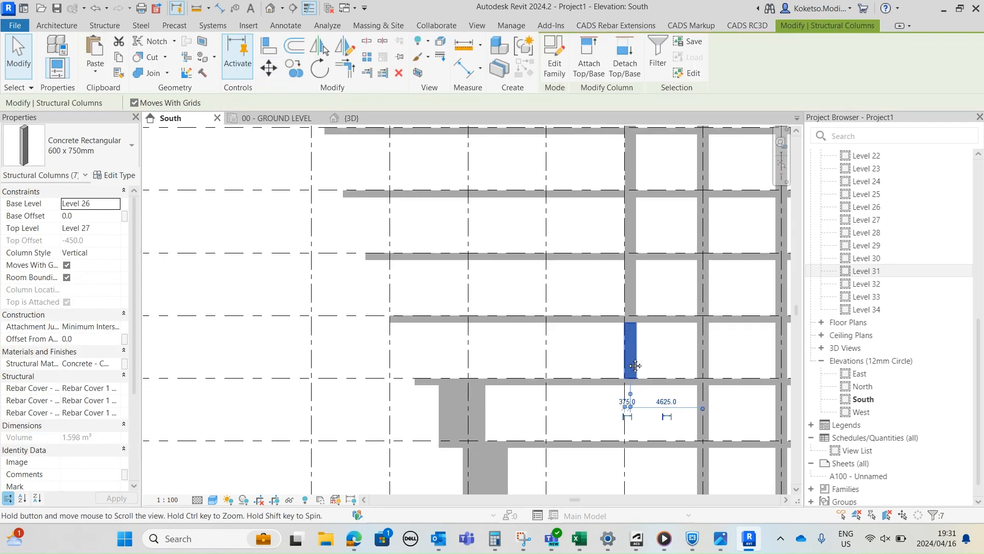
{"action": "left_click", "coordinate": [114, 174]}
{"action": "left_click", "coordinate": [938, 110]}
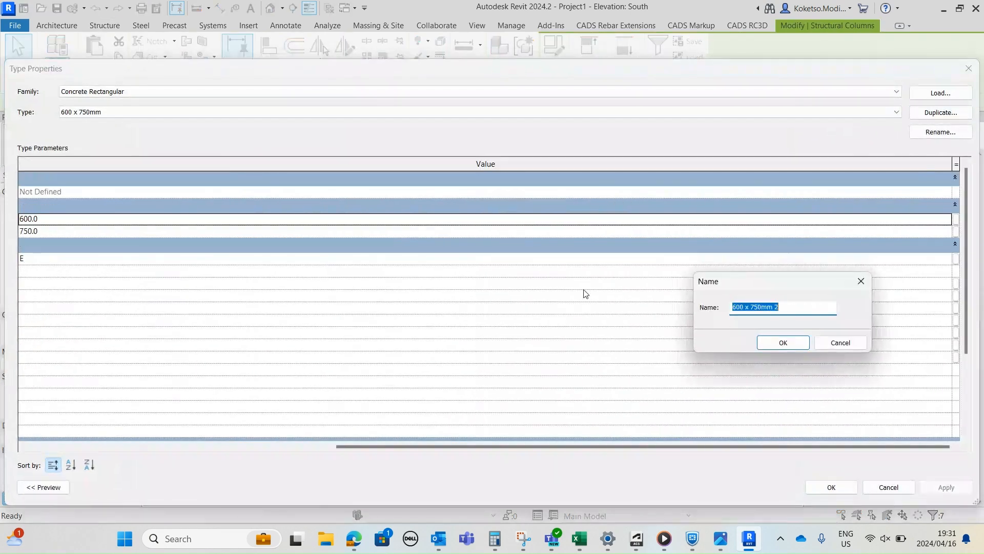
{"action": "left_click_drag", "start_coordinate": [778, 307], "coordinate": [751, 310]}
{"action": "type", "text": "3789mm"}
{"action": "left_click", "coordinate": [775, 341]}
Set dimension h of the 600 x 3789mm column type to 3789 and accept the type properties
{"action": "left_click", "coordinate": [85, 232]}
{"action": "type", "text": "3"}
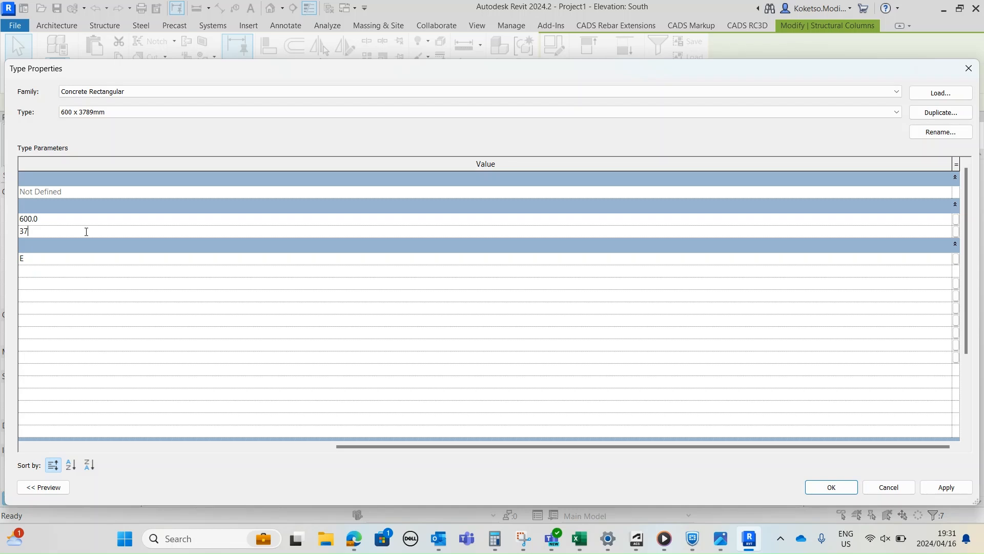
{"action": "left_click", "coordinate": [831, 487]}
Move the 600 x 3789mm columns outward so their outer bottom corner meets the edge corner of the Level 26 slab
{"action": "middle_click_drag", "start_coordinate": [560, 334], "coordinate": [555, 340]}
{"action": "left_click", "coordinate": [269, 68]}
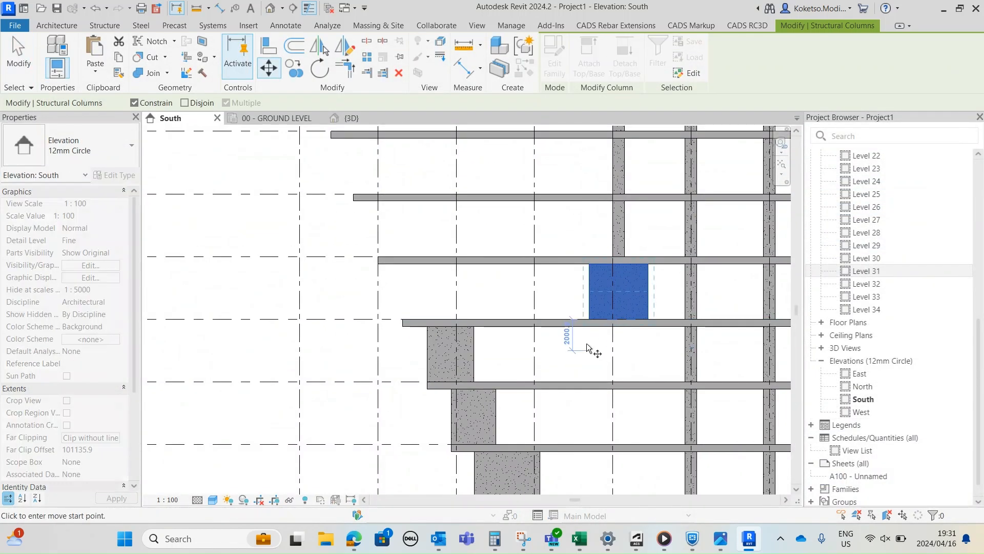
{"action": "left_click", "coordinate": [589, 319]}
{"action": "left_click", "coordinate": [403, 319]}
Select the outermost columns between Levels 27 and 28
{"action": "middle_click_drag", "start_coordinate": [472, 343], "coordinate": [516, 472]}
{"action": "left_click_drag", "start_coordinate": [706, 342], "coordinate": [666, 361]}
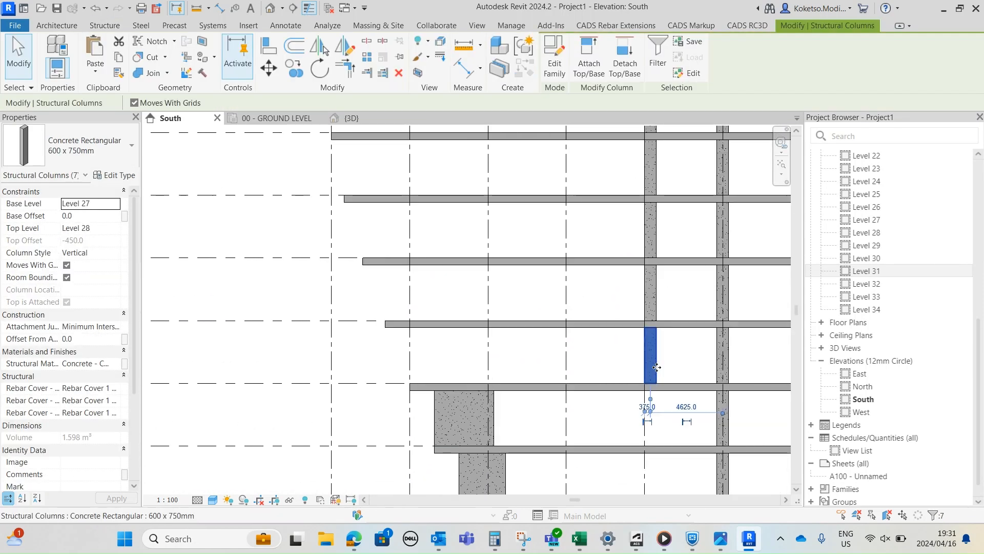
{"action": "scroll", "coordinate": [641, 354], "scroll_direction": "up", "scroll_amount": 2}
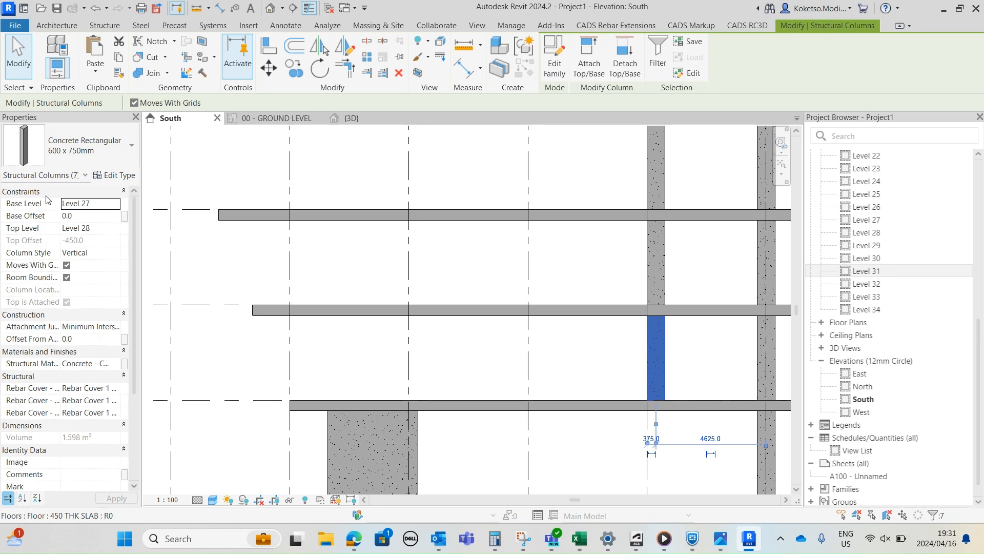
Try to duplicate the selected columns' type as 600 x 5375mm
{"action": "left_click", "coordinate": [114, 175]}
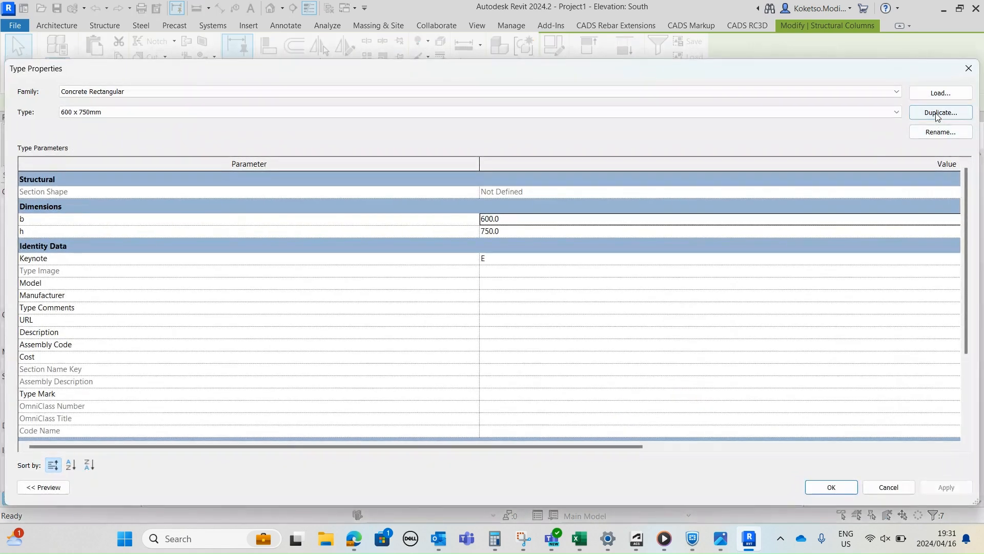
{"action": "left_click", "coordinate": [940, 112]}
{"action": "left_click_drag", "start_coordinate": [781, 307], "coordinate": [753, 308]}
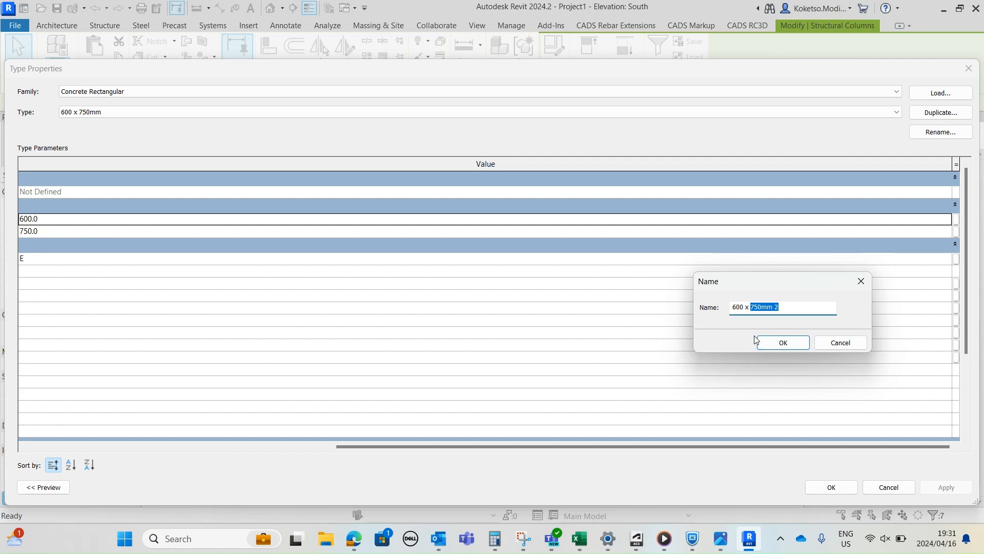
{"action": "type", "text": "5375mm"}
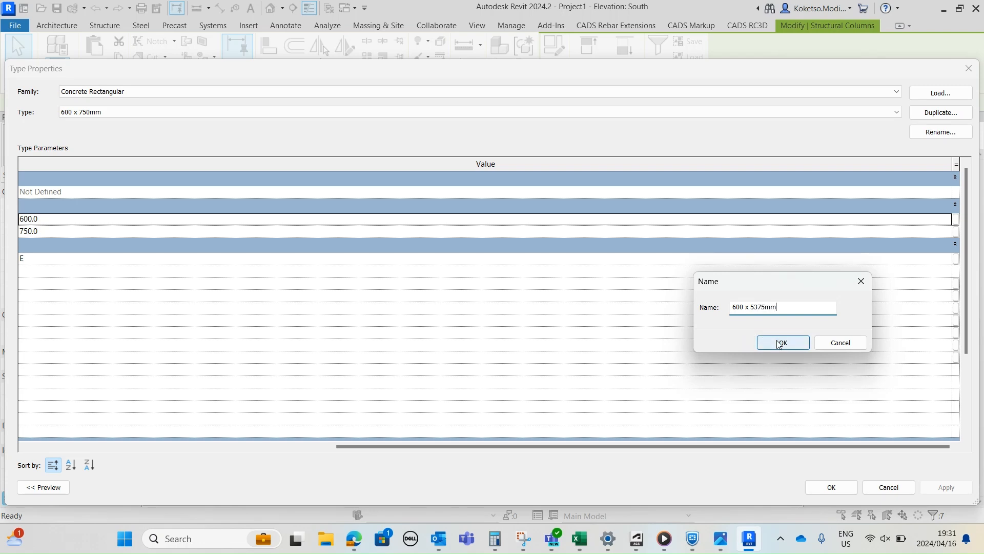
{"action": "left_click", "coordinate": [783, 342]}
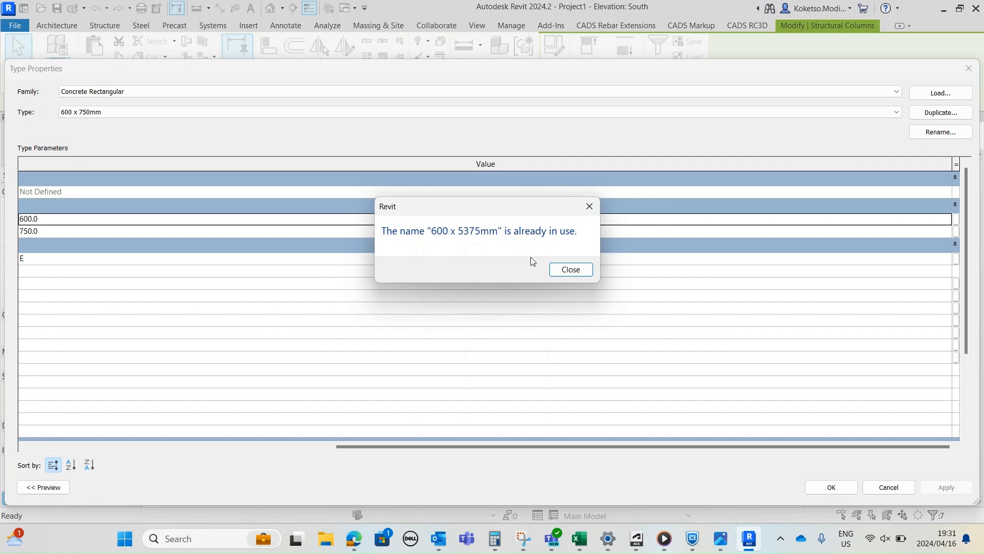
{"action": "key", "text": "Return"}
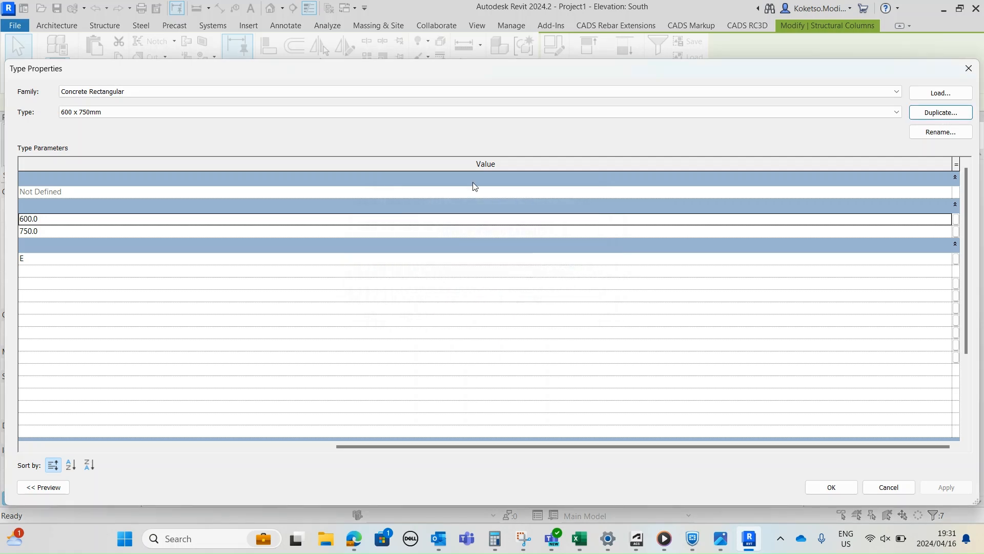
{"action": "key", "text": "Escape"}
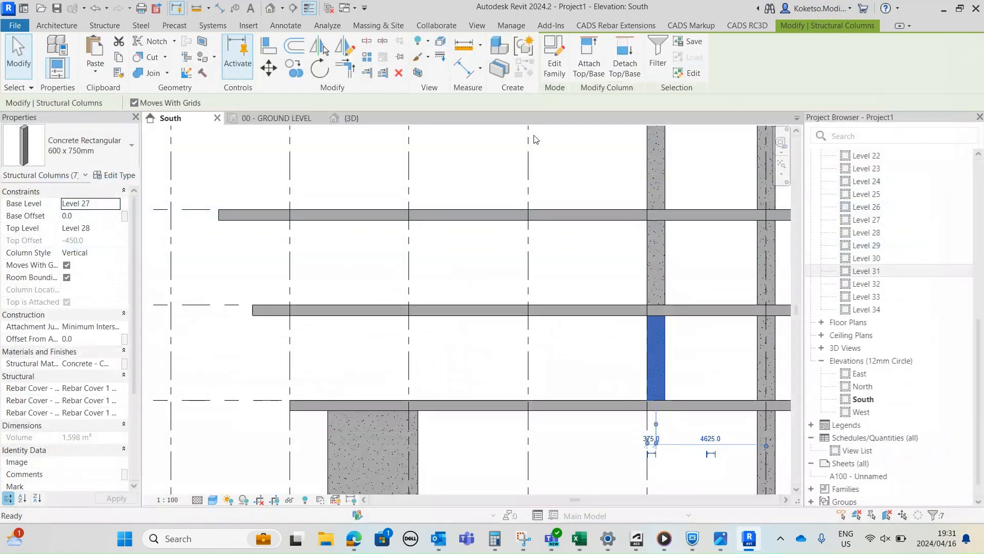
Switch the selected columns between Levels 27 and 28 to the existing 600 x 5375mm type
{"action": "left_click", "coordinate": [84, 150]}
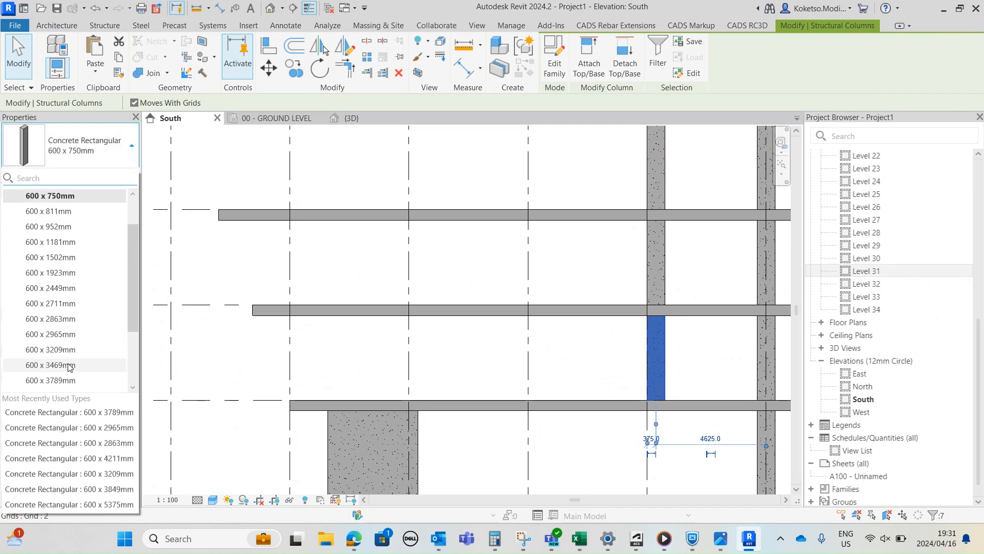
{"action": "scroll", "coordinate": [62, 334], "scroll_direction": "down", "scroll_amount": 4}
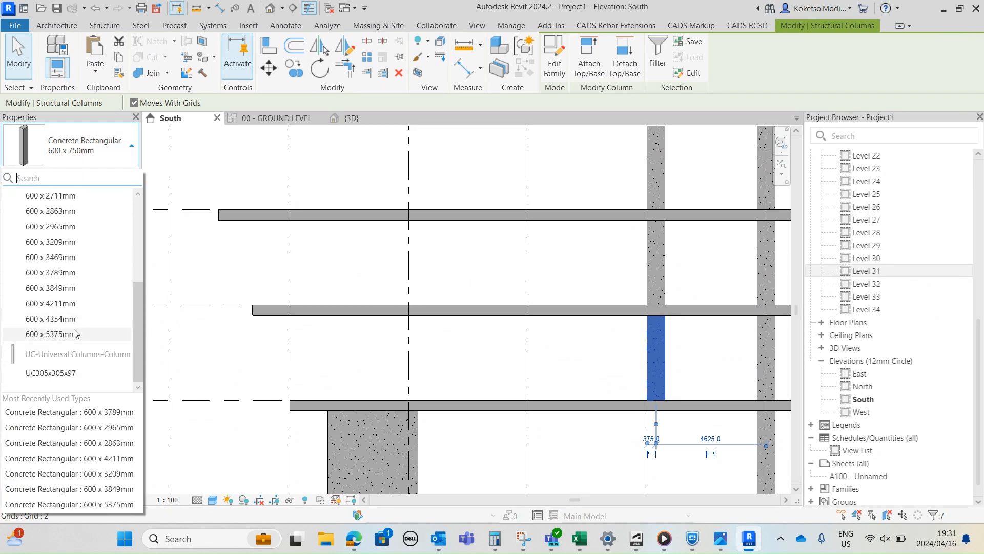
{"action": "left_click", "coordinate": [56, 335]}
Move the 600 x 5375mm columns from their outer bottom corner to the edge corner of the Level 27 slab
{"action": "middle_click_drag", "start_coordinate": [671, 362], "coordinate": [673, 267]}
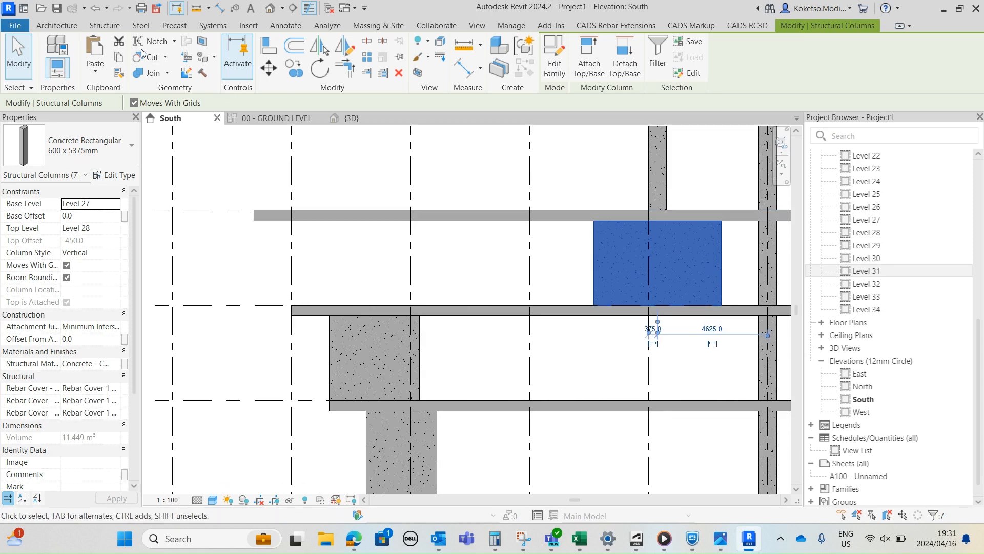
{"action": "left_click", "coordinate": [268, 67]}
{"action": "left_click", "coordinate": [594, 305]}
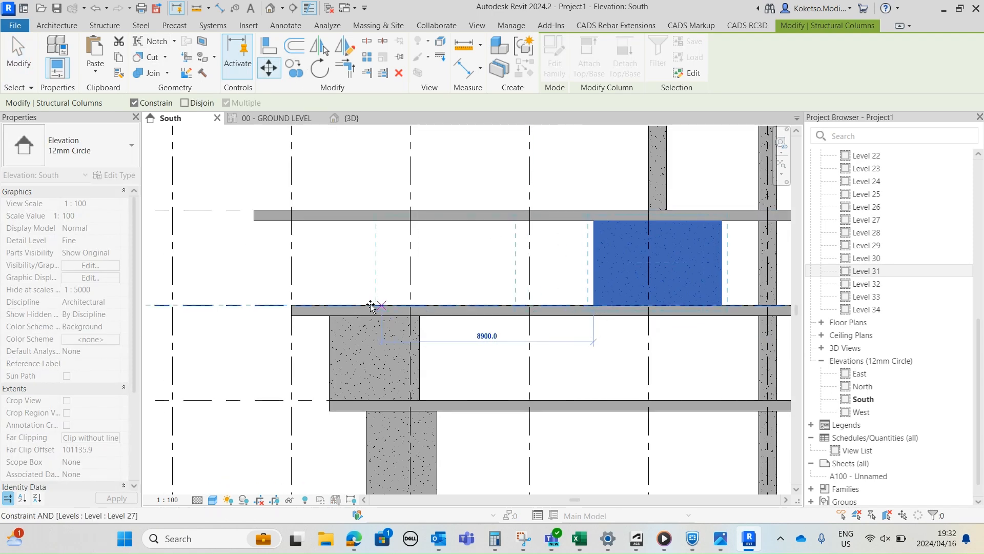
{"action": "left_click", "coordinate": [291, 306]}
{"action": "middle_click_drag", "start_coordinate": [355, 331], "coordinate": [378, 366]}
{"action": "left_click", "coordinate": [458, 320]}
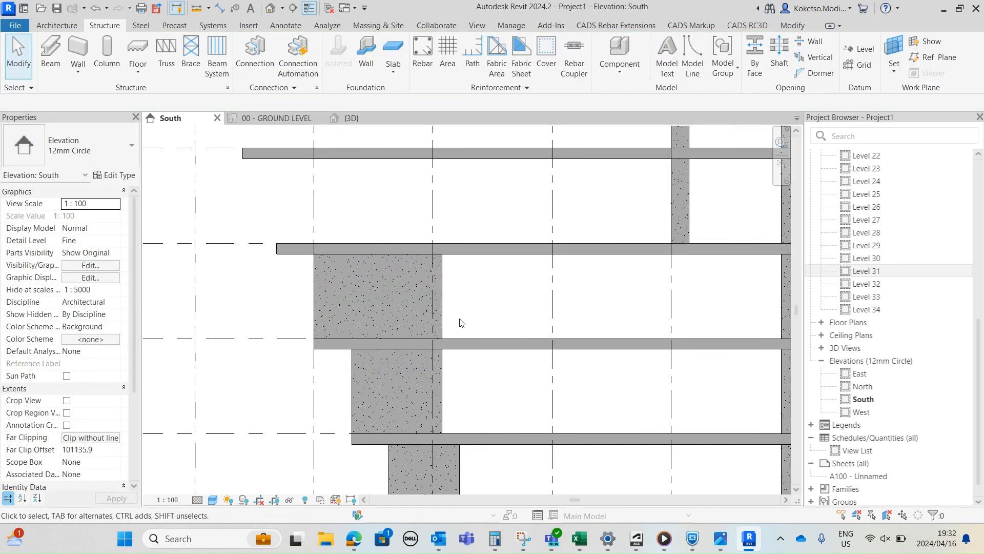
Select the outermost columns between Levels 28 and 29 and duplicate their type as 600 x 3148mm
{"action": "scroll", "coordinate": [460, 320], "scroll_direction": "down", "scroll_amount": 3}
{"action": "scroll", "coordinate": [440, 271], "scroll_direction": "up", "scroll_amount": 3}
{"action": "left_click", "coordinate": [585, 348]}
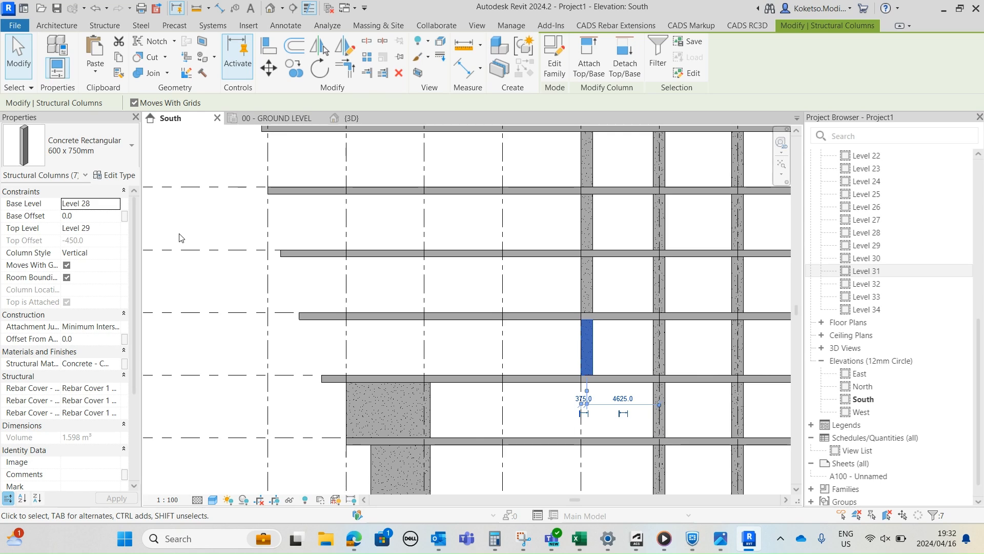
{"action": "left_click", "coordinate": [110, 176]}
{"action": "left_click", "coordinate": [938, 113]}
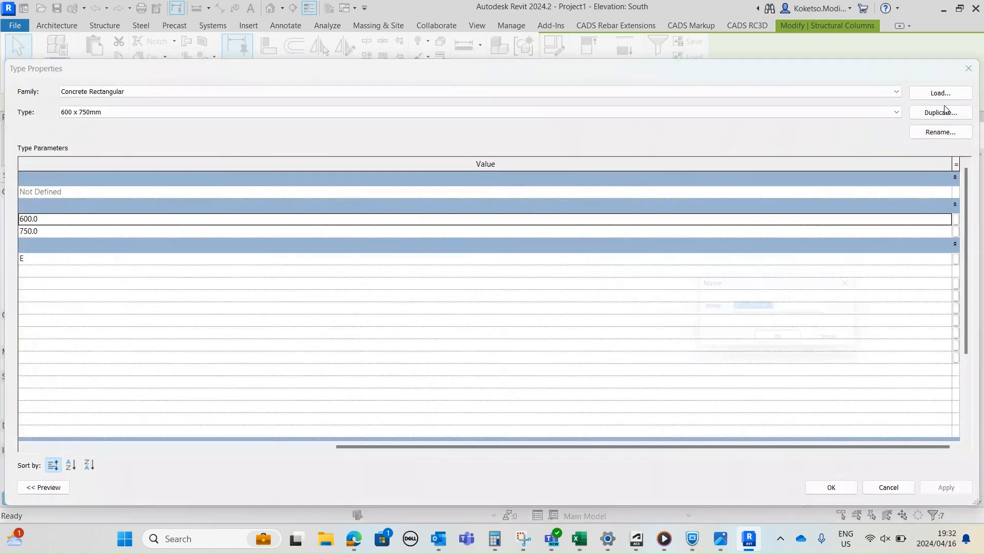
{"action": "left_click_drag", "start_coordinate": [780, 307], "coordinate": [751, 307]}
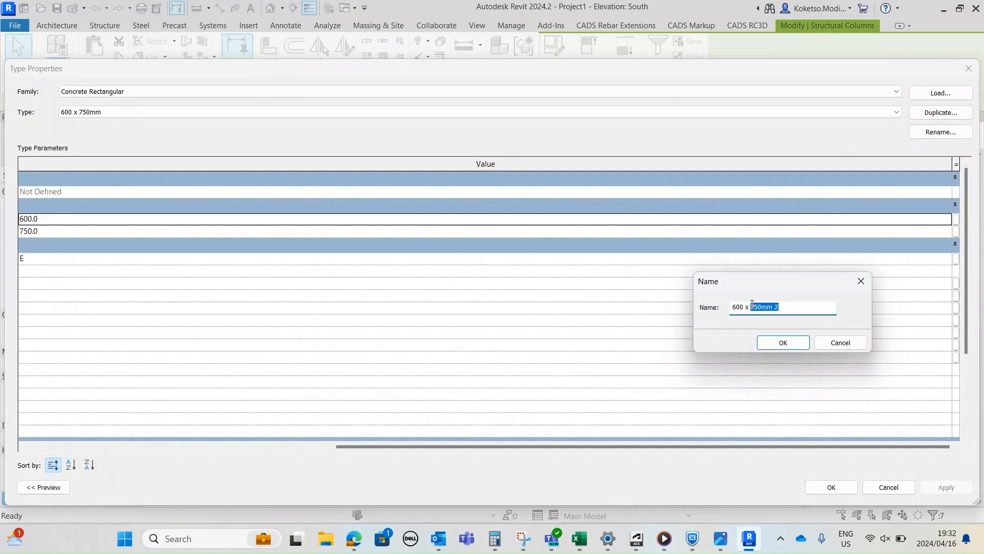
{"action": "key", "text": "BackSpace"}
{"action": "type", "text": "3148mm"}
{"action": "left_click", "coordinate": [783, 343]}
Set dimension h of the 600 x 3148mm column type to 3148 and accept the type properties
{"action": "left_click", "coordinate": [80, 232]}
{"action": "type", "text": "3148"}
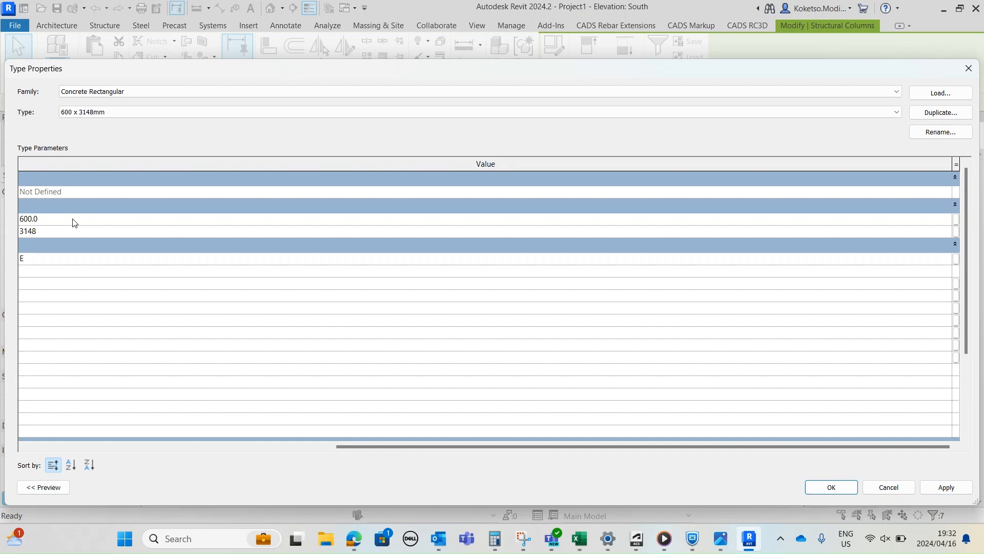
{"action": "left_click", "coordinate": [946, 488]}
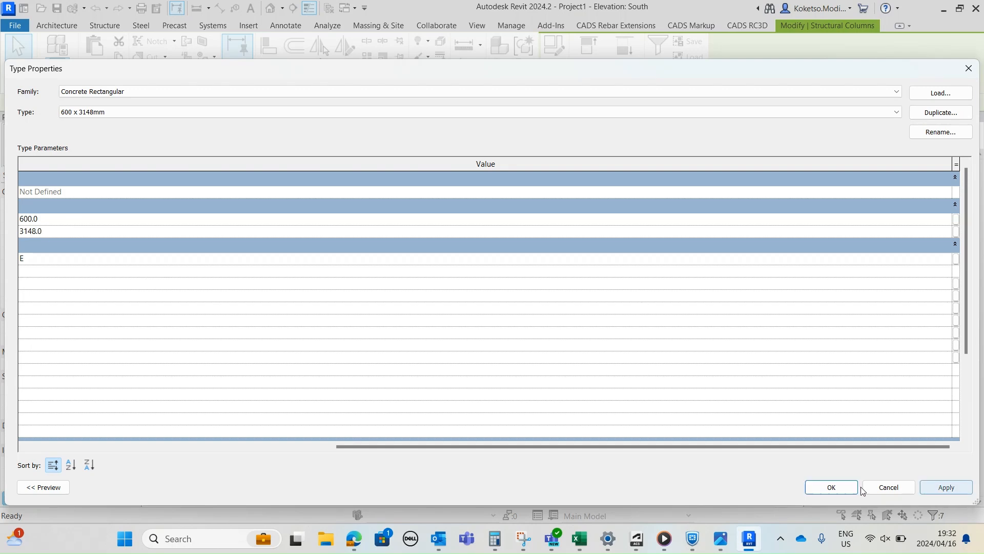
{"action": "left_click", "coordinate": [831, 486]}
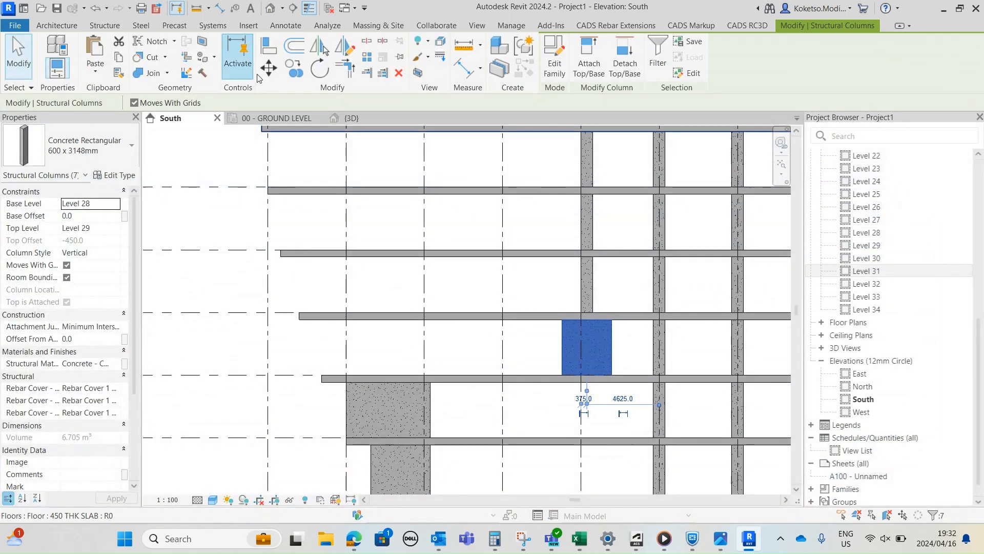
Move the 600 x 3148mm columns from their outer bottom corner to the edge corner of the Level 28 slab
{"action": "key", "text": "m"}
{"action": "key", "text": "v"}
{"action": "left_click", "coordinate": [562, 375]}
{"action": "middle_click_drag", "start_coordinate": [361, 380], "coordinate": [398, 382]}
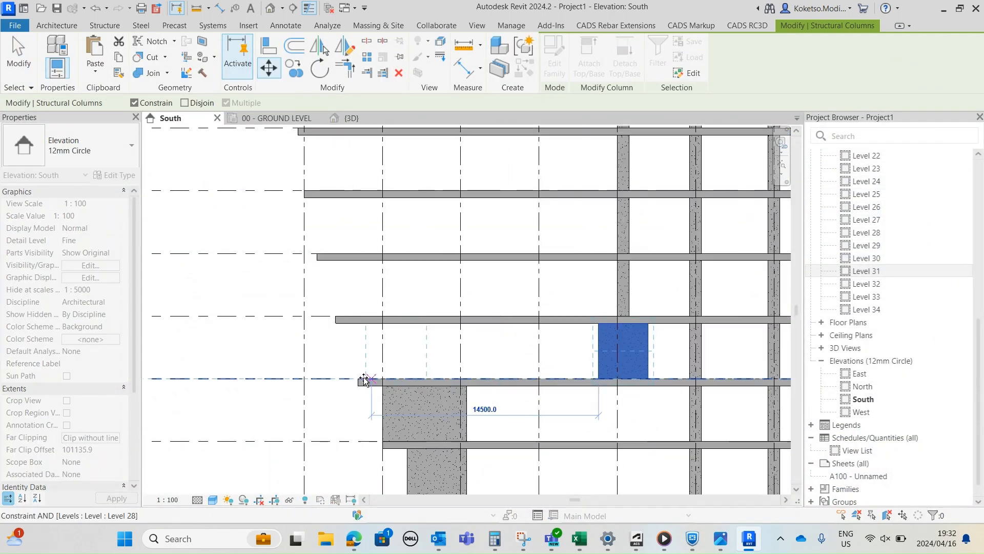
{"action": "scroll", "coordinate": [361, 379], "scroll_direction": "up", "scroll_amount": 1}
{"action": "left_click", "coordinate": [358, 380]}
{"action": "scroll", "coordinate": [468, 407], "scroll_direction": "down", "scroll_amount": 3}
{"action": "key", "text": "Escape"}
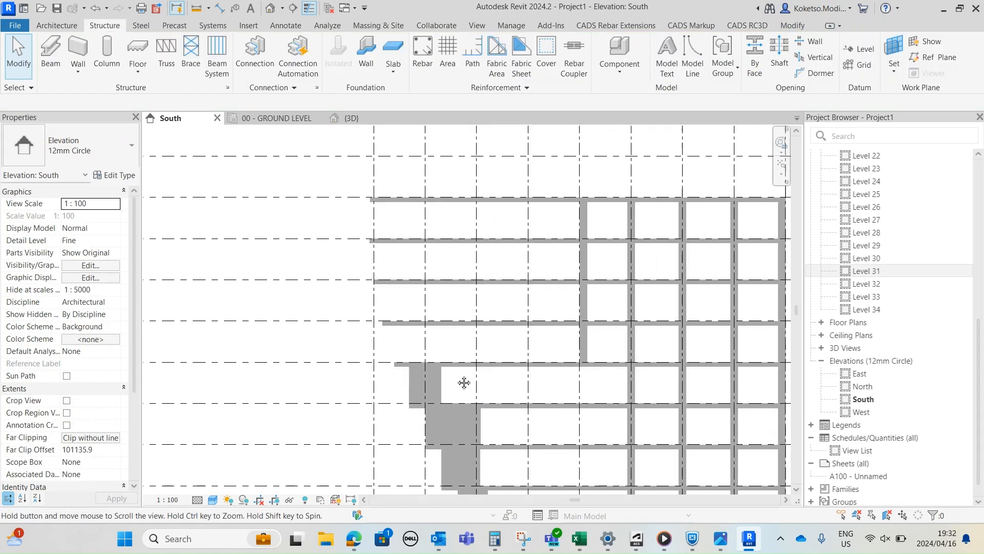
Select the outermost columns between Levels 29 and 30 and open their type properties
{"action": "scroll", "coordinate": [610, 331], "scroll_direction": "up", "scroll_amount": 2}
{"action": "left_click", "coordinate": [573, 351]}
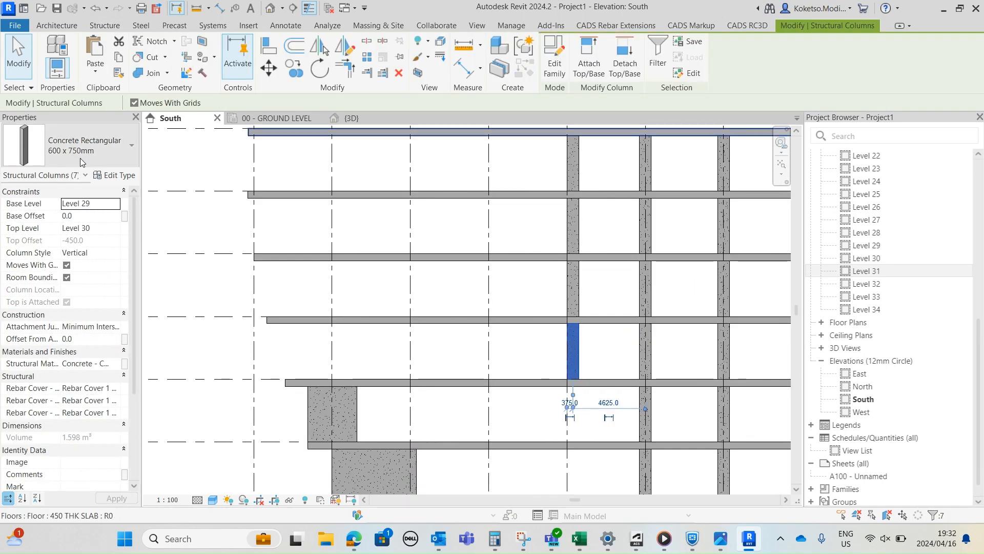
{"action": "left_click", "coordinate": [114, 176]}
{"action": "left_click", "coordinate": [939, 112]}
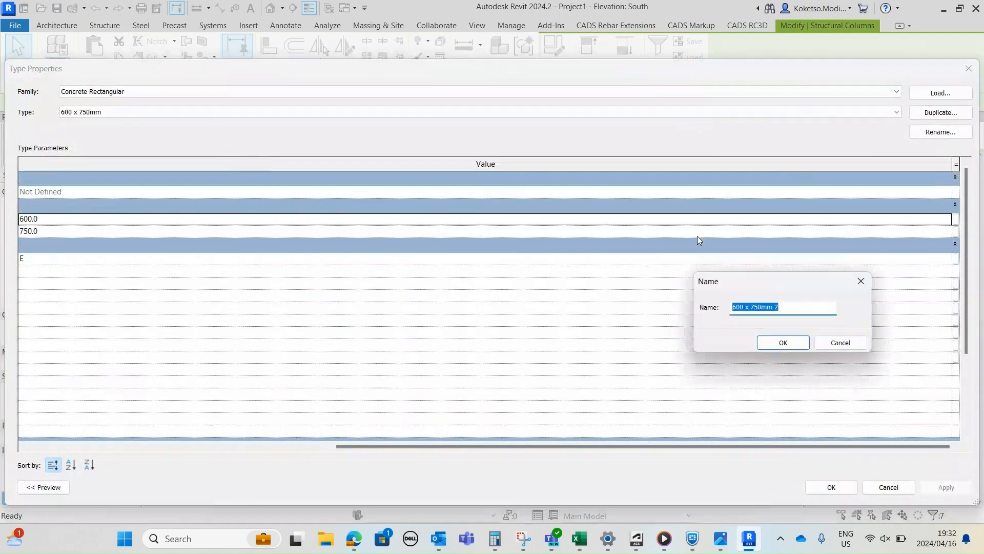
{"action": "left_click_drag", "start_coordinate": [790, 306], "coordinate": [752, 307]}
{"action": "left_click", "coordinate": [792, 307]}
{"action": "left_click", "coordinate": [865, 288]}
{"action": "left_click_drag", "start_coordinate": [482, 68], "coordinate": [524, 74]}
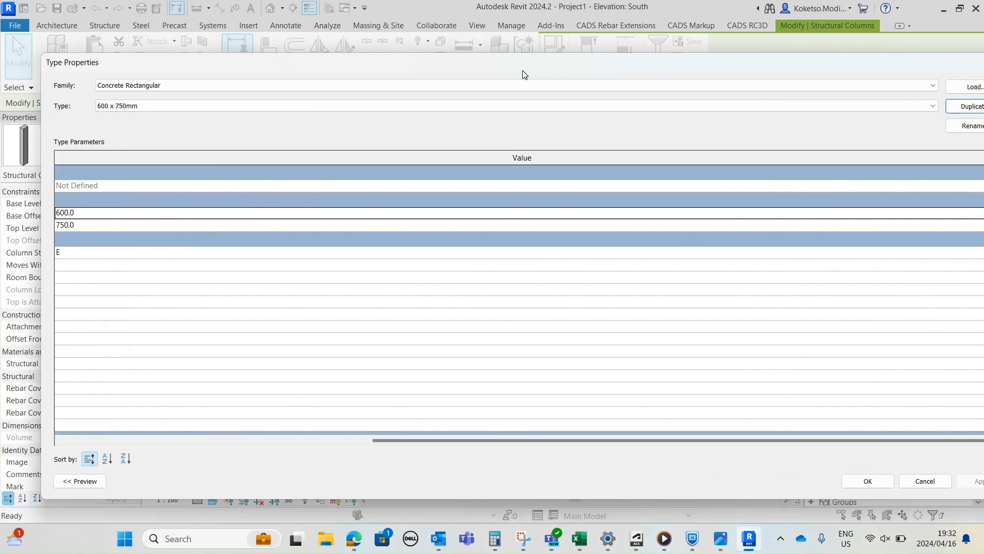
{"action": "left_click_drag", "start_coordinate": [844, 64], "coordinate": [713, 72]}
Duplicate the type of the columns between Levels 29 and 30 as 600 x 3369mm
{"action": "left_click", "coordinate": [845, 114]}
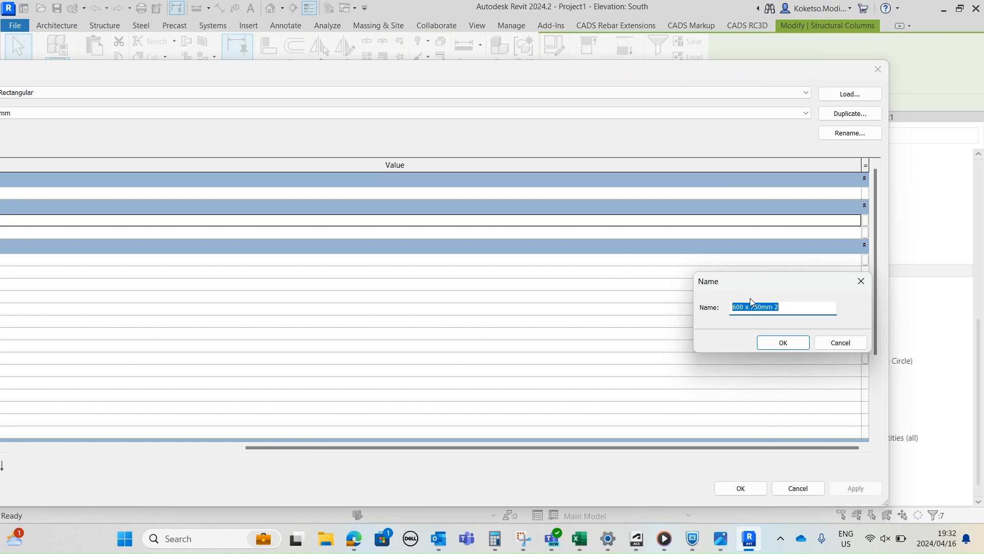
{"action": "left_click_drag", "start_coordinate": [790, 306], "coordinate": [751, 306]}
{"action": "type", "text": "2"}
{"action": "type", "text": "369mm"}
{"action": "left_click", "coordinate": [784, 342]}
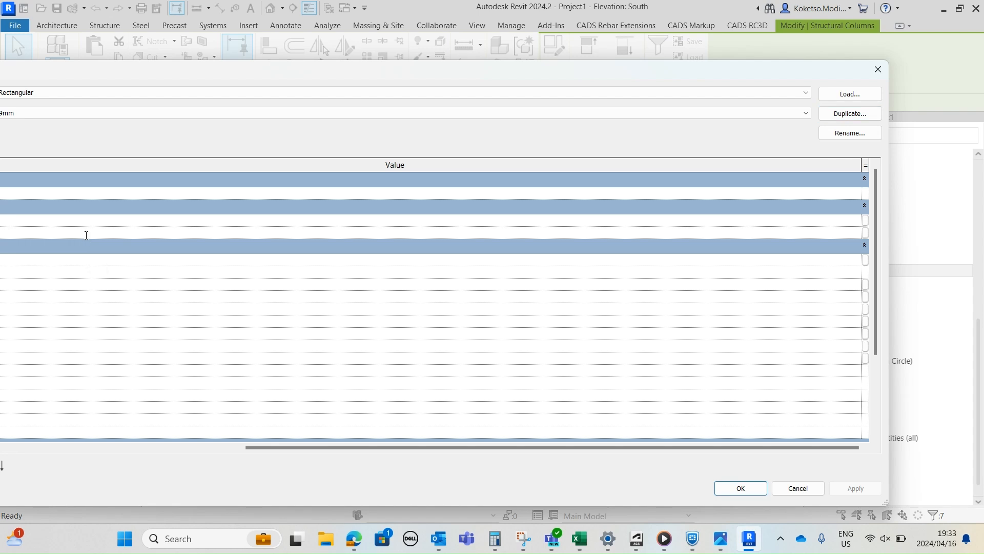
Set dimension h of the 600 x 3369mm column type to 3369 and accept the type properties
{"action": "left_click_drag", "start_coordinate": [396, 74], "coordinate": [529, 88]}
{"action": "type", "text": "3369"}
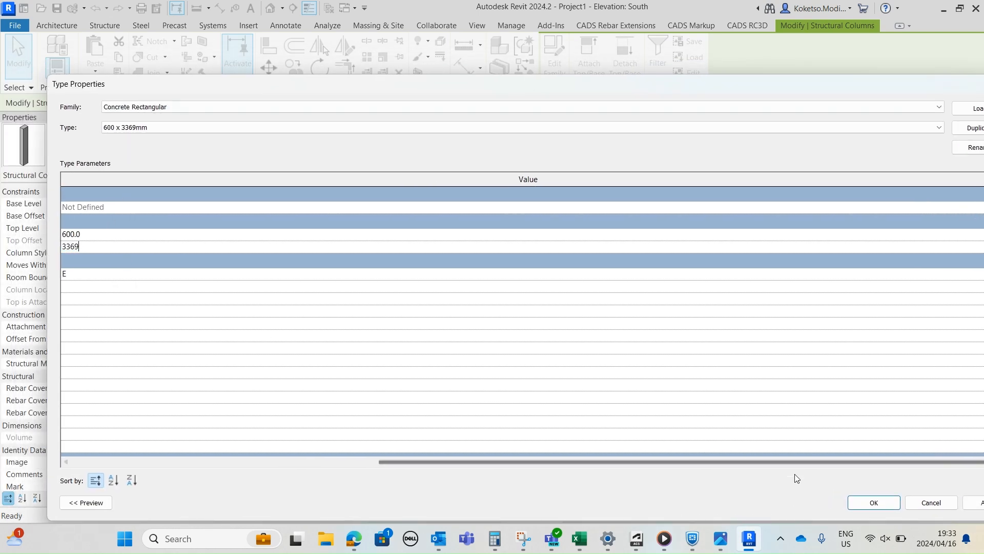
{"action": "left_click", "coordinate": [976, 504]}
{"action": "left_click", "coordinate": [874, 502]}
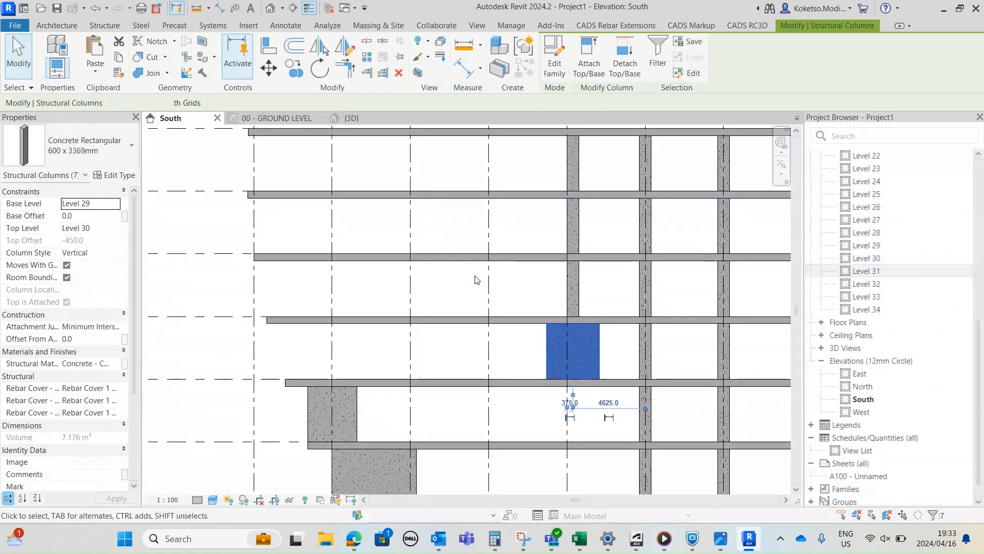
Move the 600 x 3369mm columns from their outer bottom corner to the edge corner of the Level 29 slab
{"action": "left_click", "coordinate": [547, 379]}
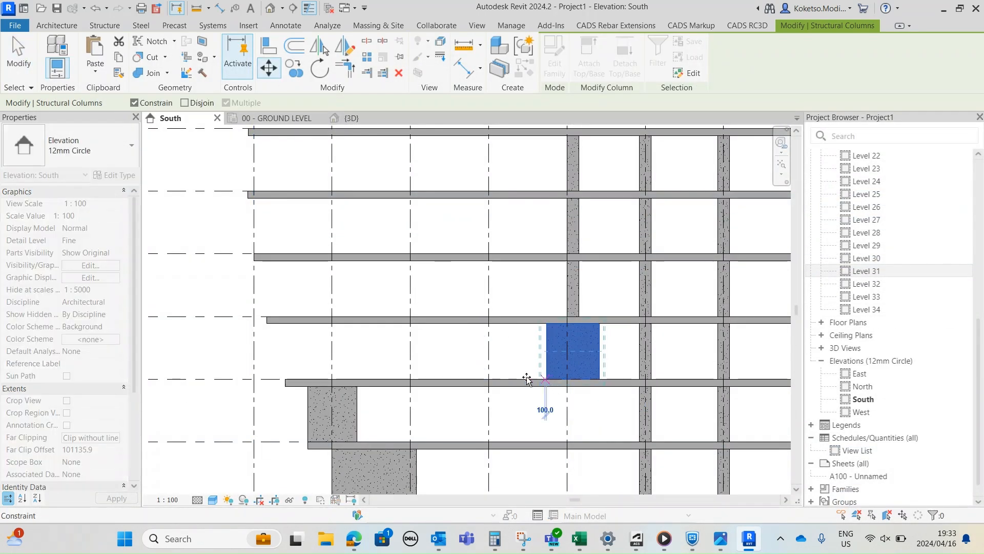
{"action": "left_click", "coordinate": [285, 379]}
{"action": "middle_click_drag", "start_coordinate": [342, 359], "coordinate": [435, 398]}
{"action": "key", "text": "Escape"}
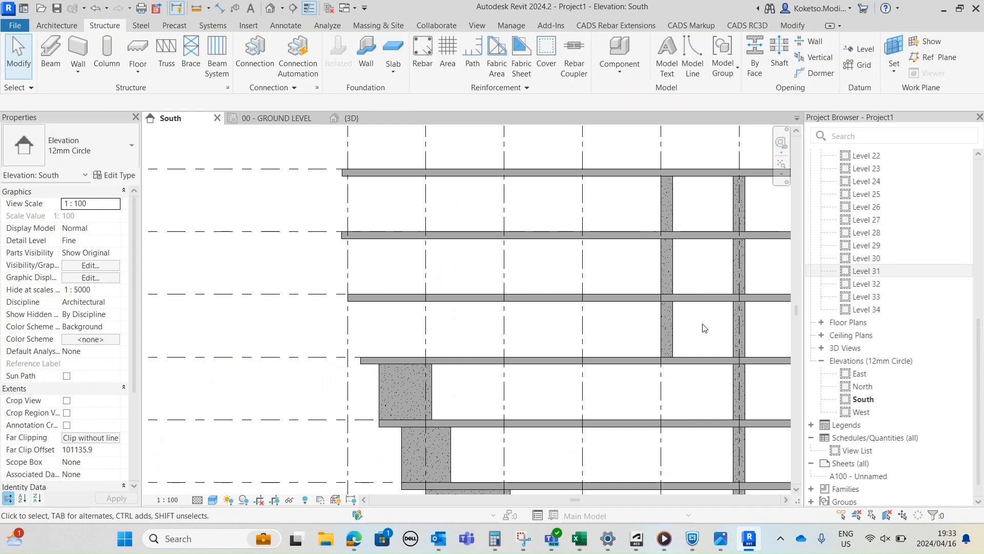
Select the outermost columns between Levels 30 and 31 and duplicate their type as 600 x 2868mm
{"action": "left_click", "coordinate": [666, 328]}
{"action": "left_click", "coordinate": [122, 176]}
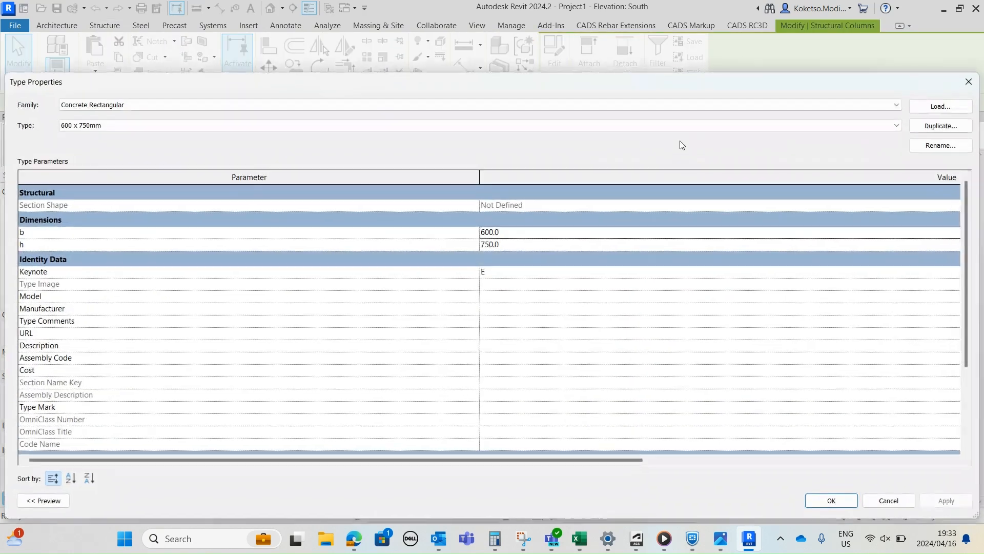
{"action": "left_click", "coordinate": [940, 125]}
{"action": "left_click_drag", "start_coordinate": [785, 305], "coordinate": [750, 307]}
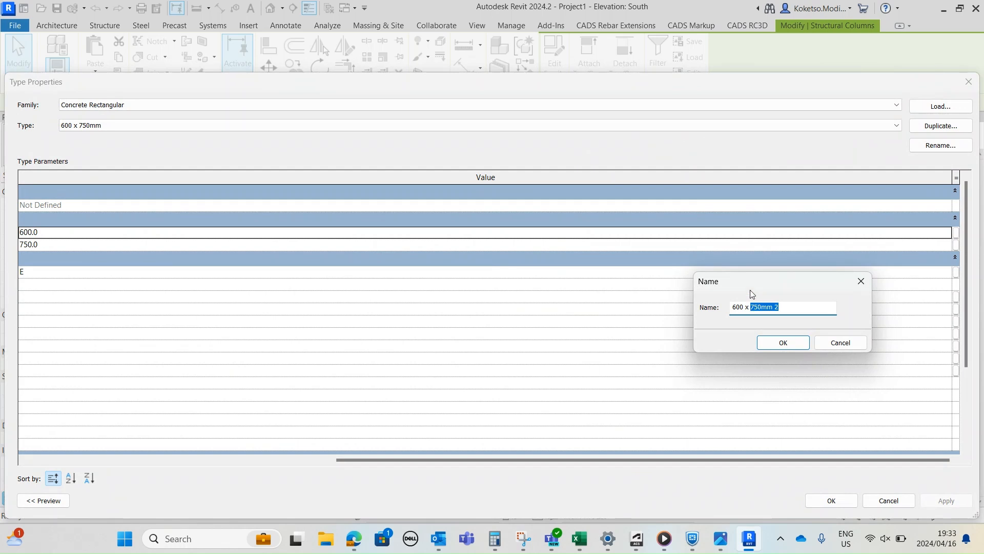
{"action": "type", "text": "2868mm"}
{"action": "left_click", "coordinate": [777, 343]}
Set dimension h of the 600 x 2868mm column type to 2868 and accept the type properties
{"action": "left_click", "coordinate": [61, 246]}
{"action": "left_click", "coordinate": [61, 246]}
{"action": "type", "text": "28"}
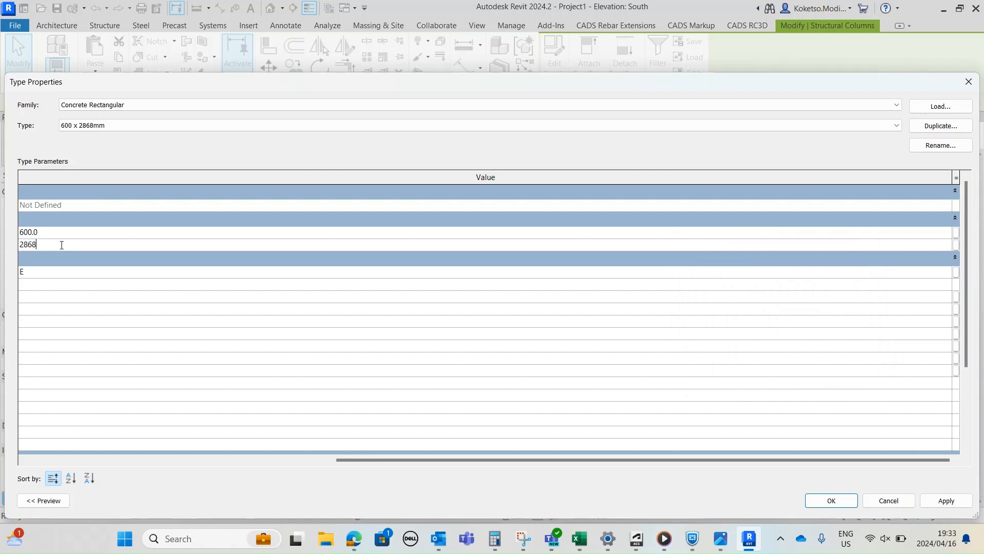
{"action": "left_click", "coordinate": [944, 502]}
{"action": "left_click", "coordinate": [835, 502]}
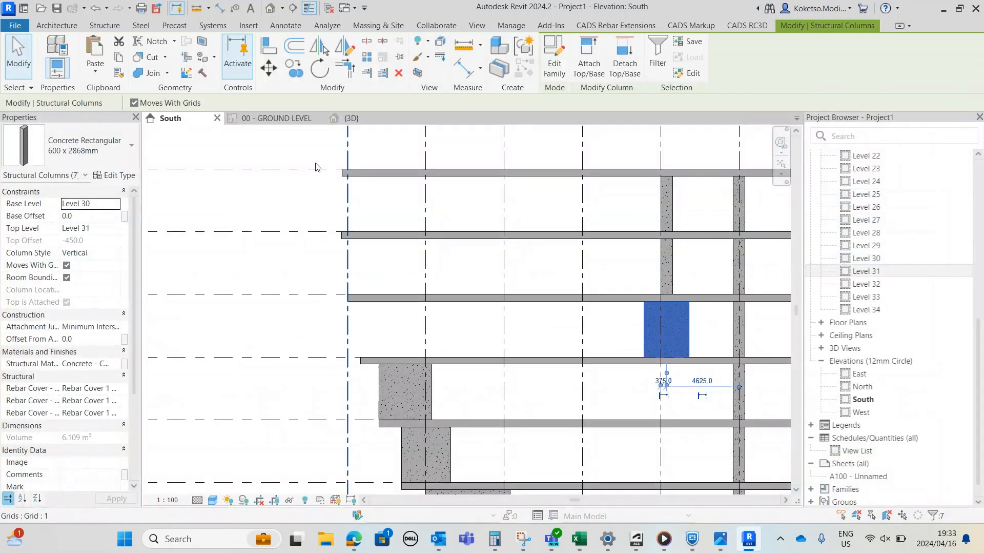
Move the 600 x 2868mm columns from their outer bottom corner to the edge corner of the Level 30 slab
{"action": "key", "text": "m"}
{"action": "key", "text": "v"}
{"action": "left_click", "coordinate": [646, 357]}
{"action": "left_click", "coordinate": [360, 357]}
{"action": "middle_click_drag", "start_coordinate": [431, 327], "coordinate": [433, 379]}
{"action": "left_click", "coordinate": [704, 305]}
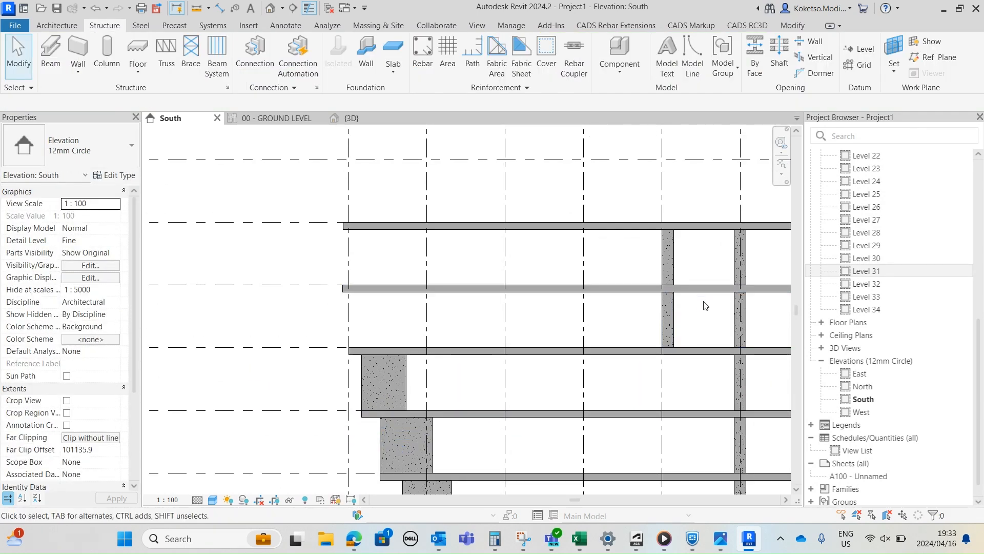
Select the outermost columns between Levels 31 and 32 and duplicate their type as 600 x 3681mm
{"action": "left_click", "coordinate": [668, 321]}
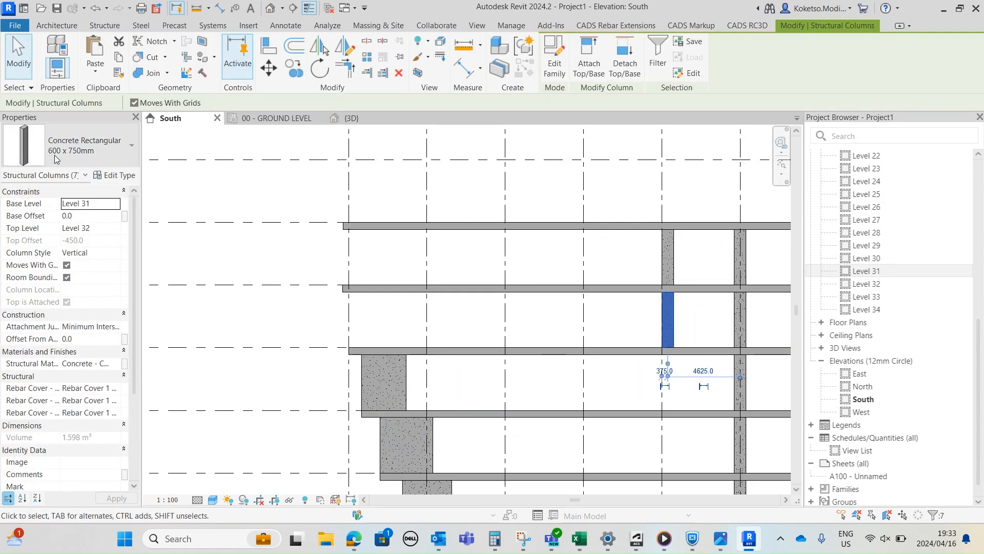
{"action": "left_click", "coordinate": [114, 177]}
{"action": "left_click", "coordinate": [940, 126]}
{"action": "left_click_drag", "start_coordinate": [788, 313], "coordinate": [753, 307]}
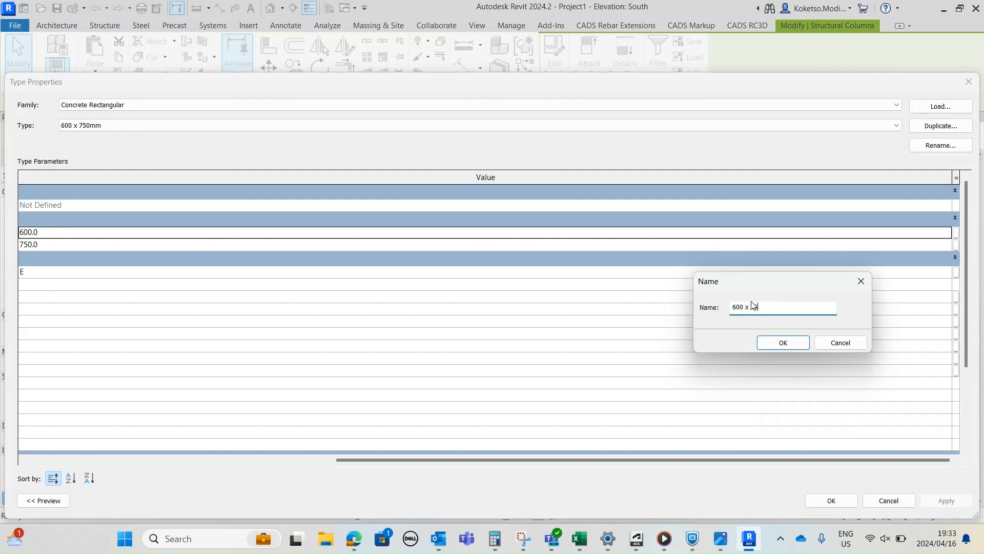
{"action": "type", "text": "mm"}
{"action": "left_click", "coordinate": [776, 340]}
Set dimension h of the 600 x 3681mm column type to 3681 and accept the type properties
{"action": "left_click", "coordinate": [93, 246]}
{"action": "type", "text": "36"}
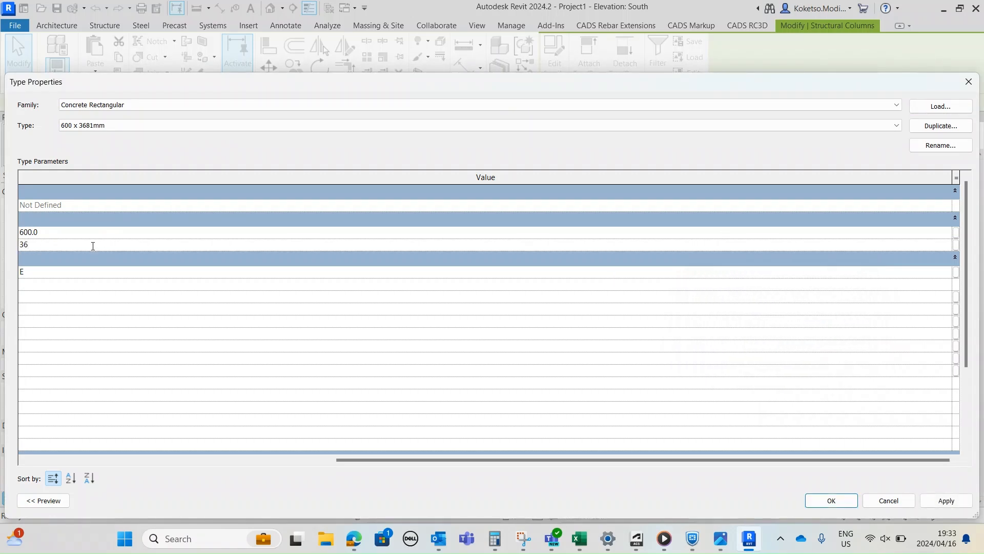
{"action": "type", "text": "81"}
{"action": "left_click", "coordinate": [946, 501]}
{"action": "left_click", "coordinate": [831, 500]}
Move the 600 x 3681mm columns from their outer bottom corner to the edge corner of the Level 31 slab
{"action": "key", "text": "m"}
{"action": "key", "text": "v"}
{"action": "left_click", "coordinate": [639, 347]}
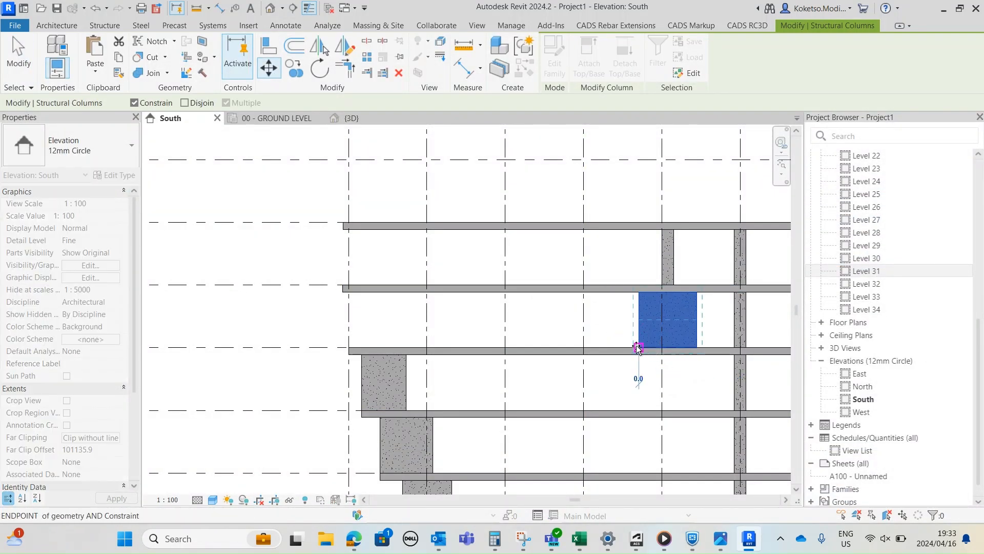
{"action": "left_click", "coordinate": [348, 348]}
Select the outermost 600 x 750mm columns between Levels 32 and 33
{"action": "scroll", "coordinate": [361, 299], "scroll_direction": "up", "scroll_amount": 4}
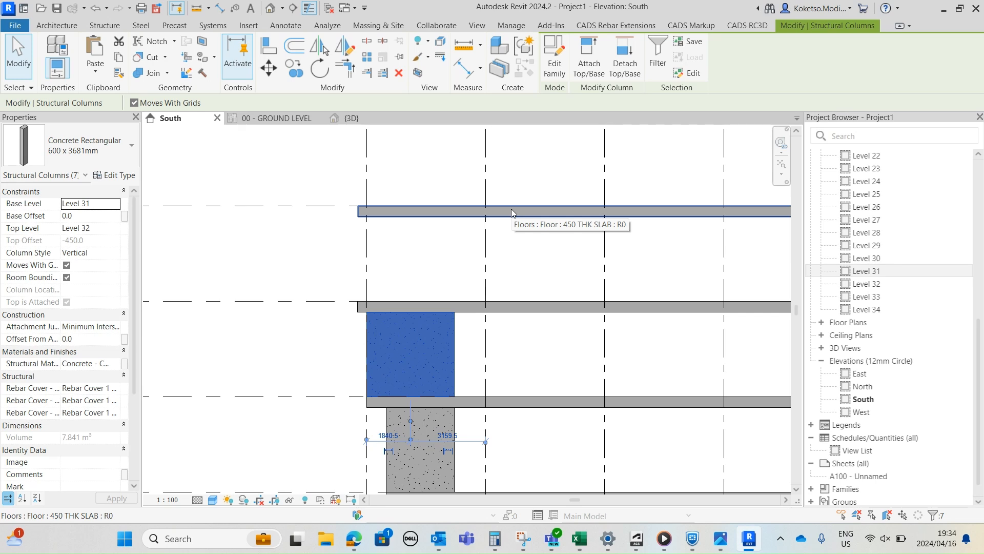
{"action": "scroll", "coordinate": [402, 285], "scroll_direction": "down", "scroll_amount": 3}
{"action": "scroll", "coordinate": [415, 303], "scroll_direction": "up", "scroll_amount": 1}
{"action": "middle_click_drag", "start_coordinate": [415, 293], "coordinate": [431, 303]}
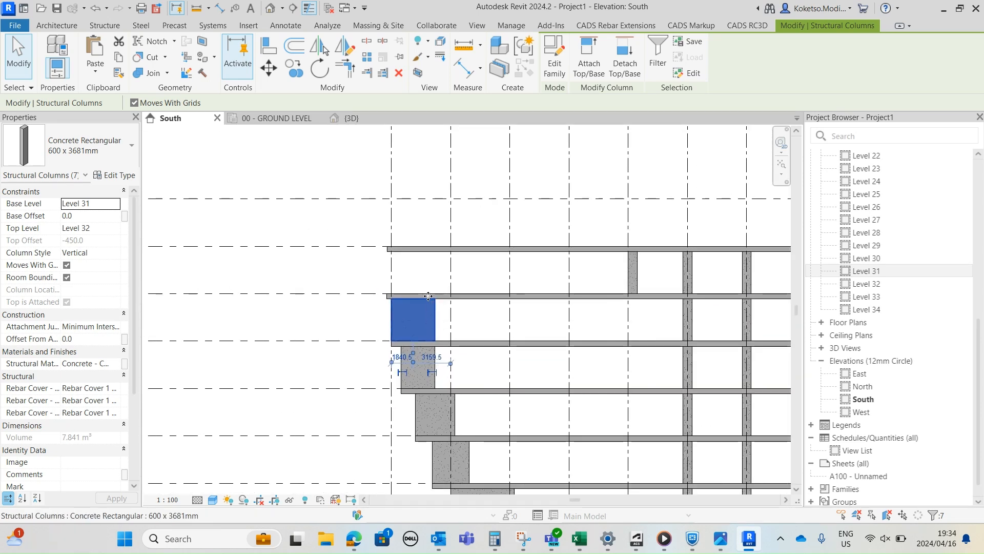
{"action": "scroll", "coordinate": [397, 293], "scroll_direction": "up", "scroll_amount": 2}
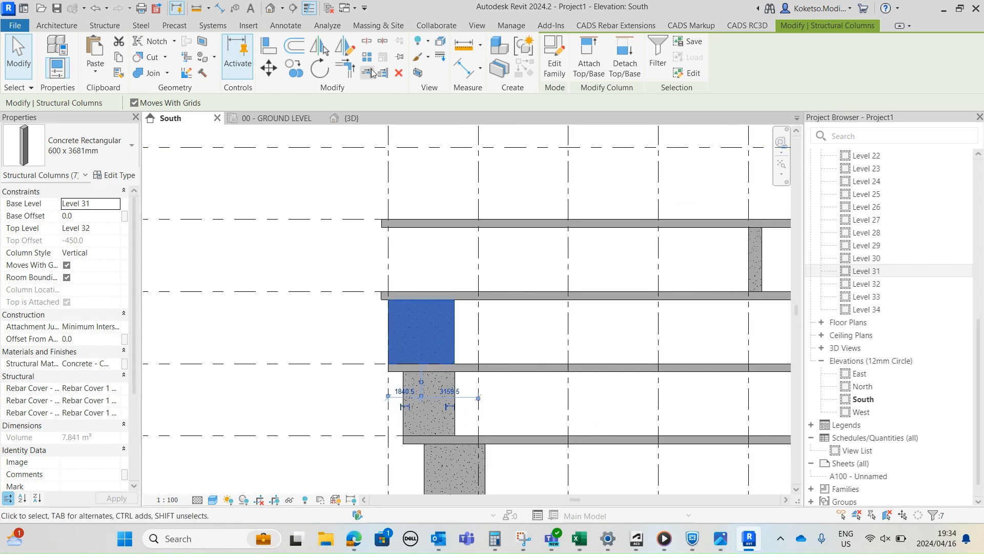
{"action": "left_click", "coordinate": [760, 261]}
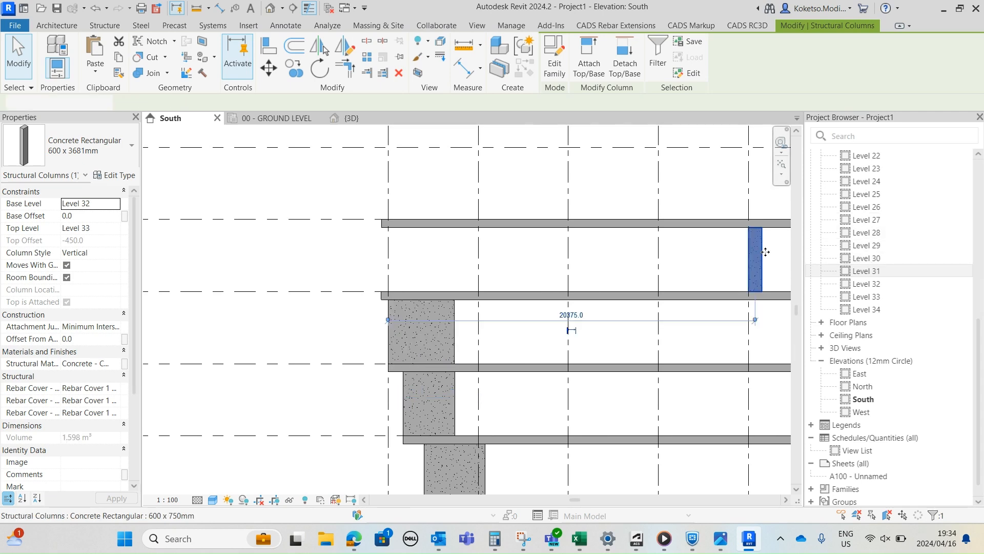
{"action": "middle_click_drag", "start_coordinate": [778, 255], "coordinate": [640, 269]}
{"action": "left_click", "coordinate": [645, 268]}
{"action": "left_click", "coordinate": [620, 275]}
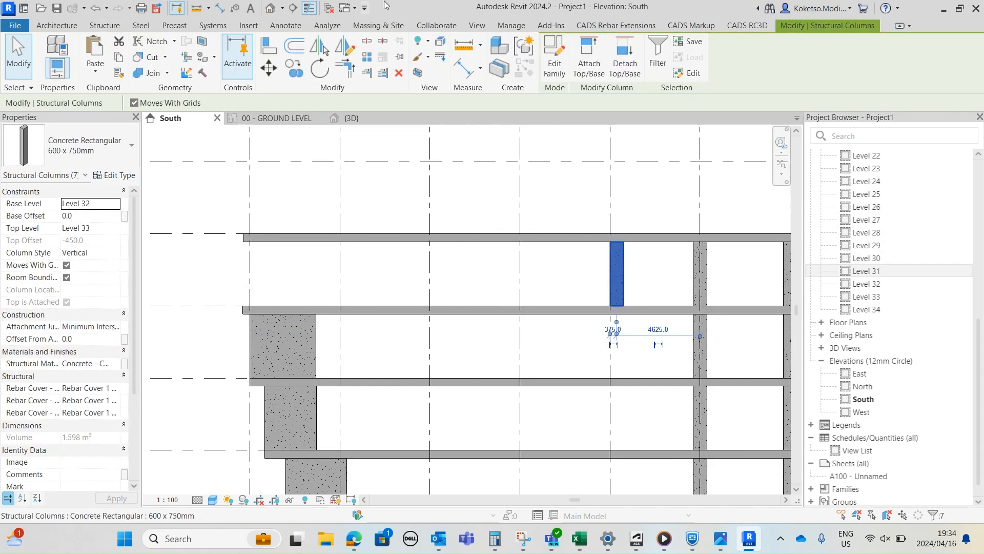
Duplicate the type of the columns between Levels 32 and 33 as 600 x 4052mm and set its h to 4052
{"action": "left_click", "coordinate": [116, 175]}
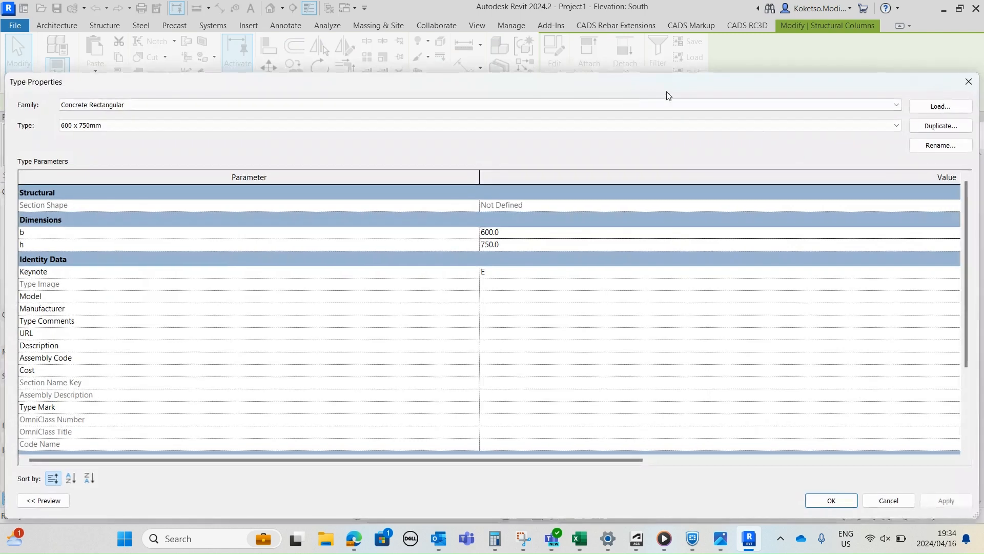
{"action": "left_click", "coordinate": [941, 126]}
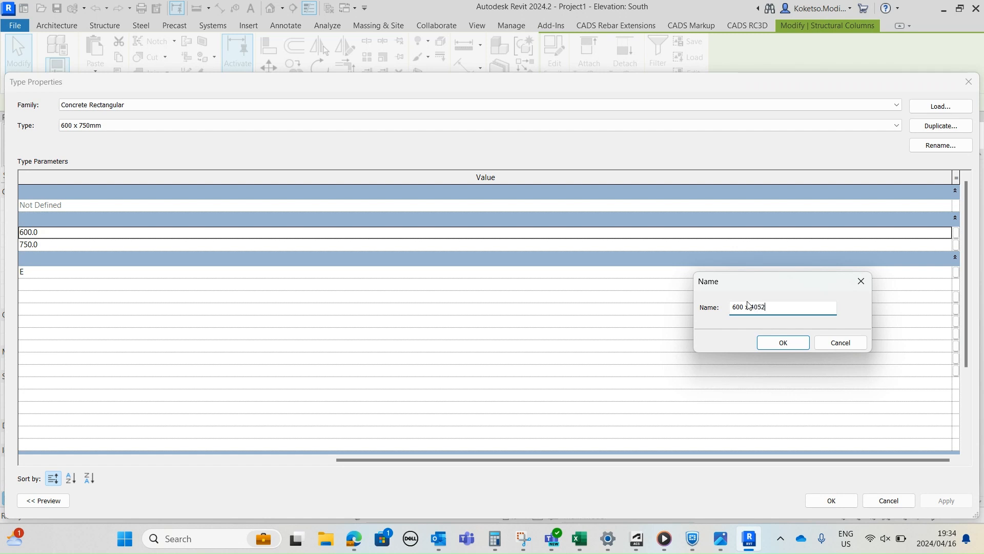
{"action": "left_click", "coordinate": [781, 341]}
{"action": "left_click", "coordinate": [75, 242]}
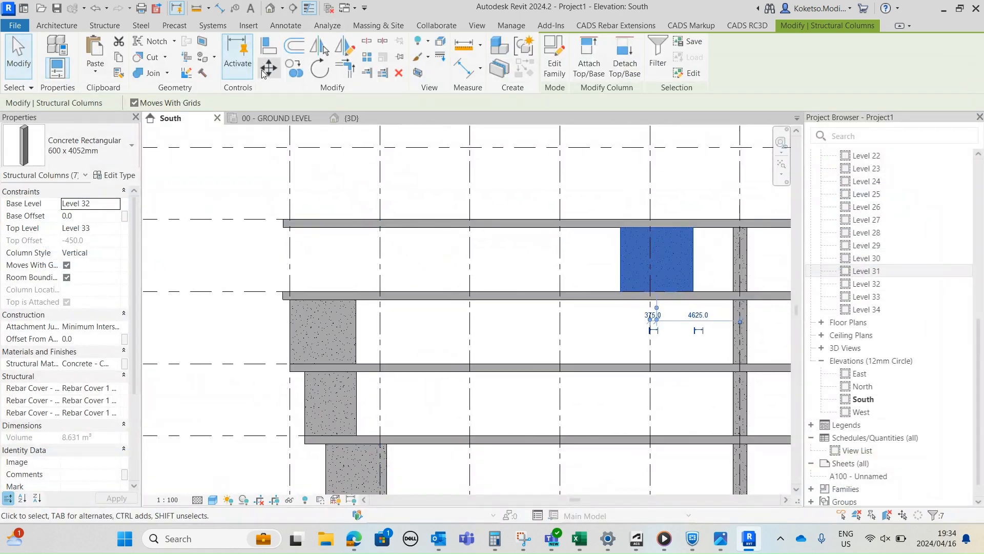
Move the 600 x 4052mm columns from their outer bottom corner to the edge corner of the Level 32 slab
{"action": "left_click", "coordinate": [261, 70]}
{"action": "left_click", "coordinate": [622, 290]}
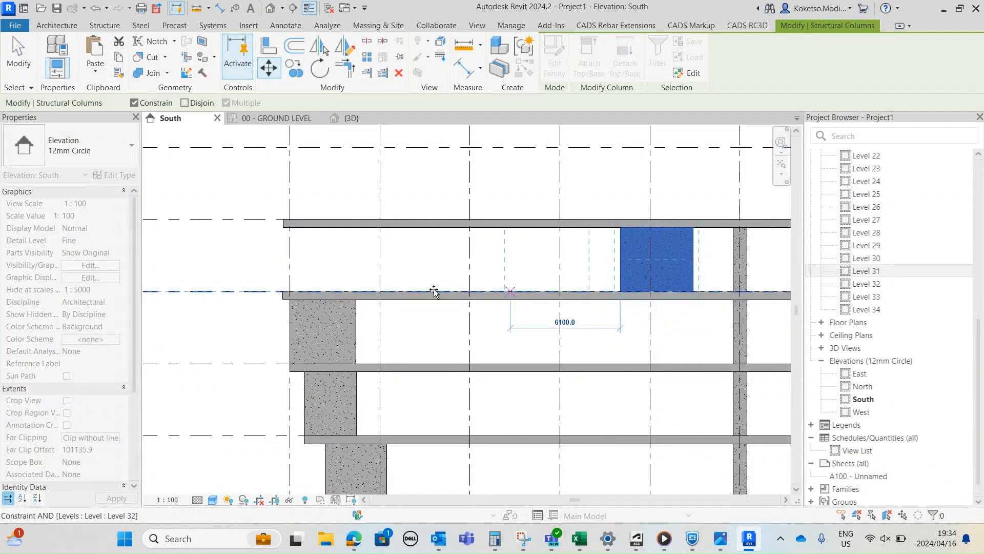
{"action": "left_click", "coordinate": [282, 291]}
{"action": "scroll", "coordinate": [381, 301], "scroll_direction": "down", "scroll_amount": 3}
{"action": "key", "text": "Escape"}
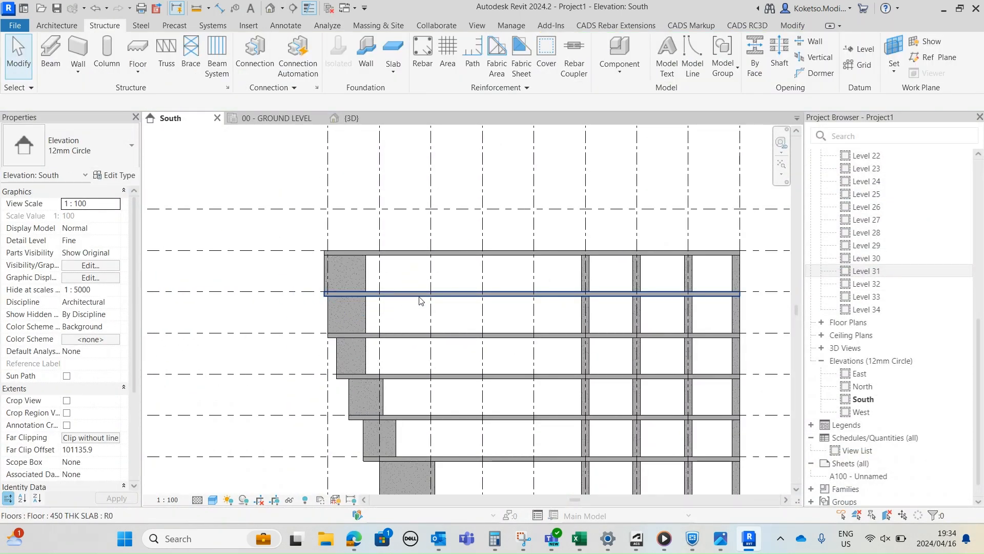
Examine the stepped outer columns and the open bays behind them across the tower's levels in the south elevation
{"action": "scroll", "coordinate": [417, 301], "scroll_direction": "down", "scroll_amount": 3}
{"action": "scroll", "coordinate": [450, 365], "scroll_direction": "up", "scroll_amount": 4}
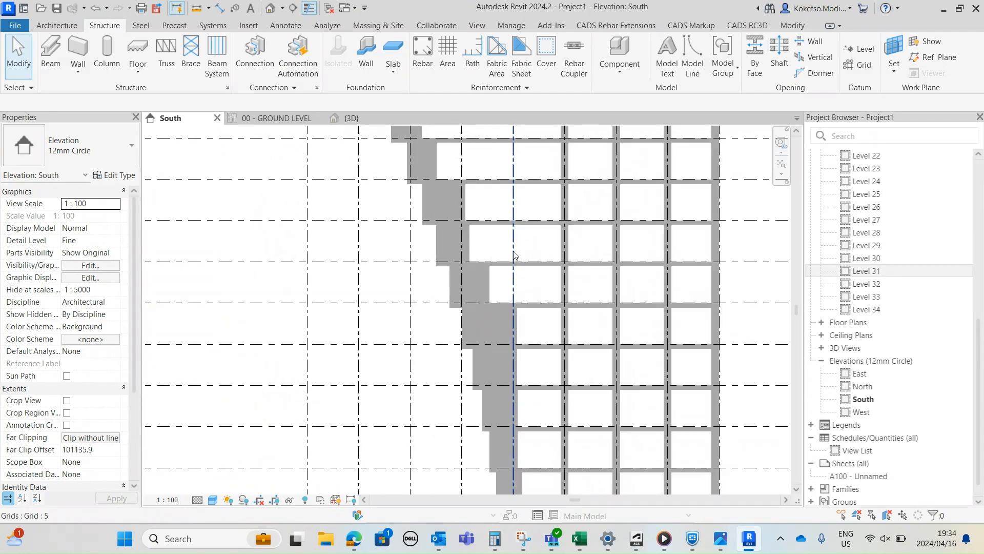
{"action": "scroll", "coordinate": [589, 213], "scroll_direction": "up", "scroll_amount": 4}
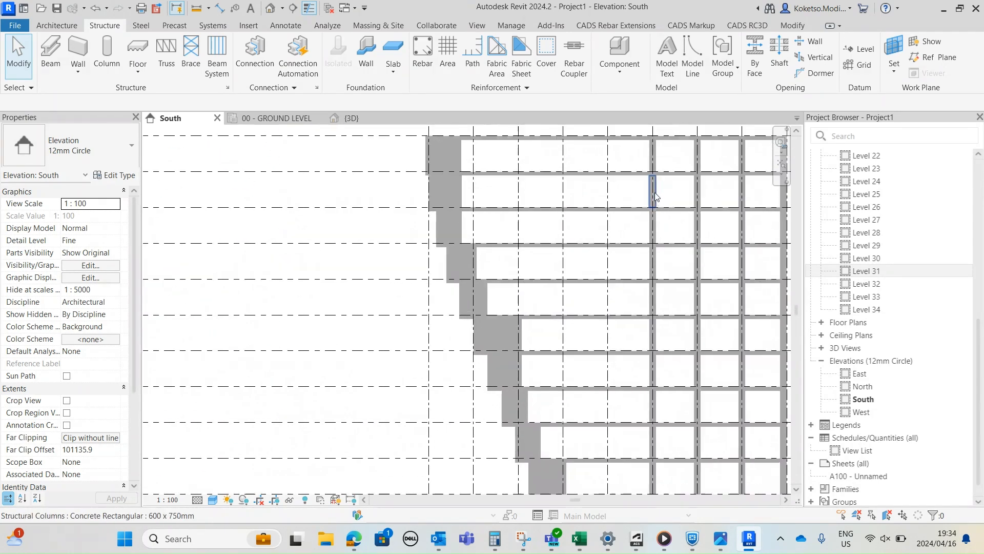
{"action": "scroll", "coordinate": [620, 231], "scroll_direction": "up", "scroll_amount": 5}
{"action": "middle_click_drag", "start_coordinate": [614, 219], "coordinate": [574, 201]}
{"action": "scroll", "coordinate": [556, 219], "scroll_direction": "down", "scroll_amount": 4}
{"action": "scroll", "coordinate": [641, 215], "scroll_direction": "up", "scroll_amount": 3}
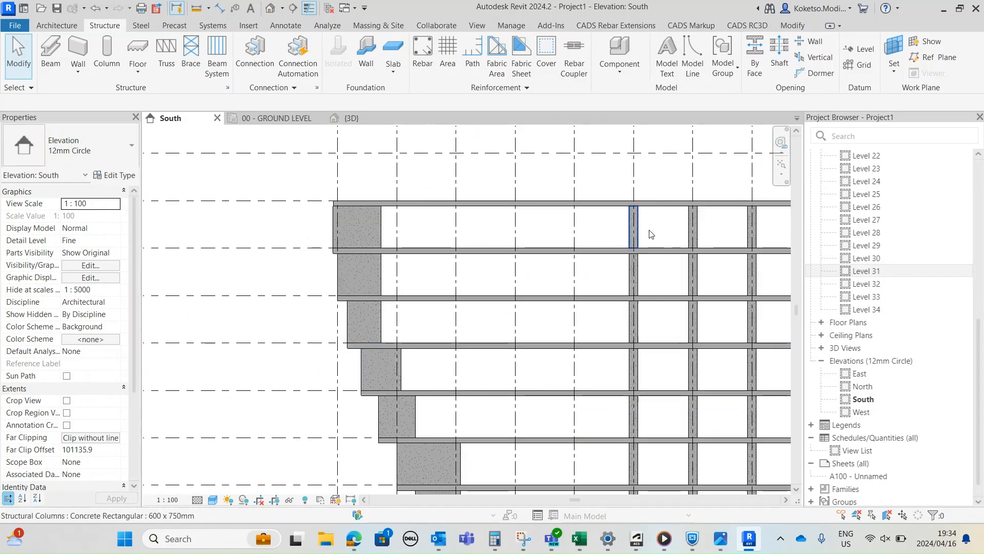
{"action": "left_click", "coordinate": [621, 225]}
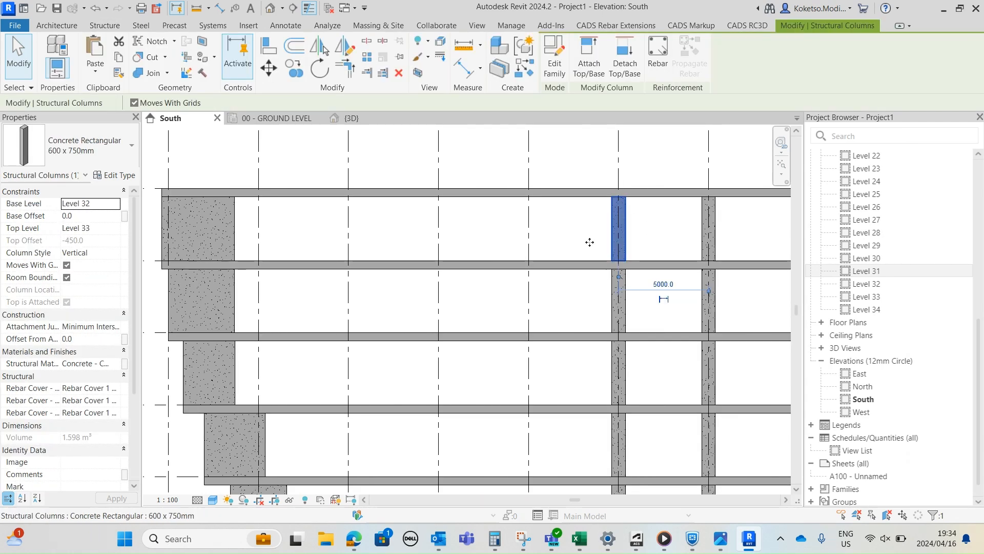
{"action": "scroll", "coordinate": [429, 225], "scroll_direction": "down", "scroll_amount": 2}
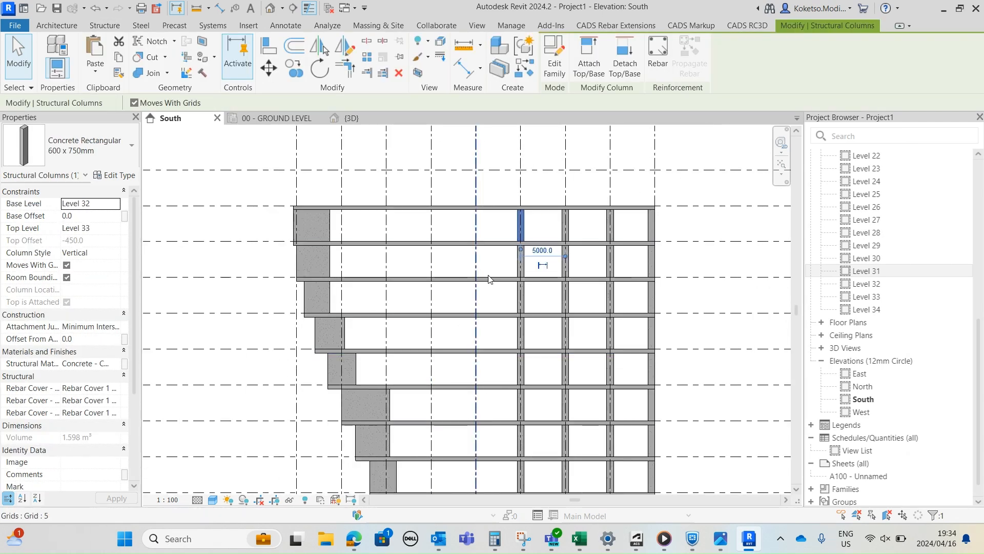
{"action": "key", "text": "Escape"}
{"action": "scroll", "coordinate": [489, 279], "scroll_direction": "down", "scroll_amount": 3}
{"action": "scroll", "coordinate": [527, 372], "scroll_direction": "up", "scroll_amount": 3}
{"action": "middle_click_drag", "start_coordinate": [528, 429], "coordinate": [548, 328]}
{"action": "scroll", "coordinate": [548, 356], "scroll_direction": "down", "scroll_amount": 4}
{"action": "scroll", "coordinate": [538, 386], "scroll_direction": "up", "scroll_amount": 2}
{"action": "middle_click_drag", "start_coordinate": [547, 414], "coordinate": [547, 393]}
{"action": "scroll", "coordinate": [573, 161], "scroll_direction": "up", "scroll_amount": 2}
{"action": "middle_click_drag", "start_coordinate": [573, 161], "coordinate": [591, 260]}
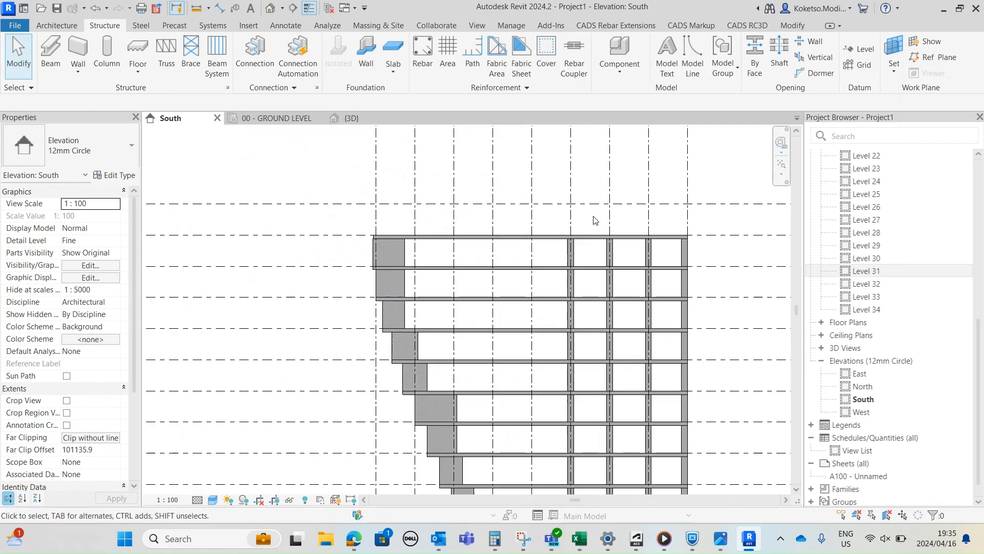
Copy the 600 x 750mm columns nearest the open bays between Levels 32 and 33 onto the next three gridlines outward
{"action": "scroll", "coordinate": [630, 240], "scroll_direction": "up", "scroll_amount": 4}
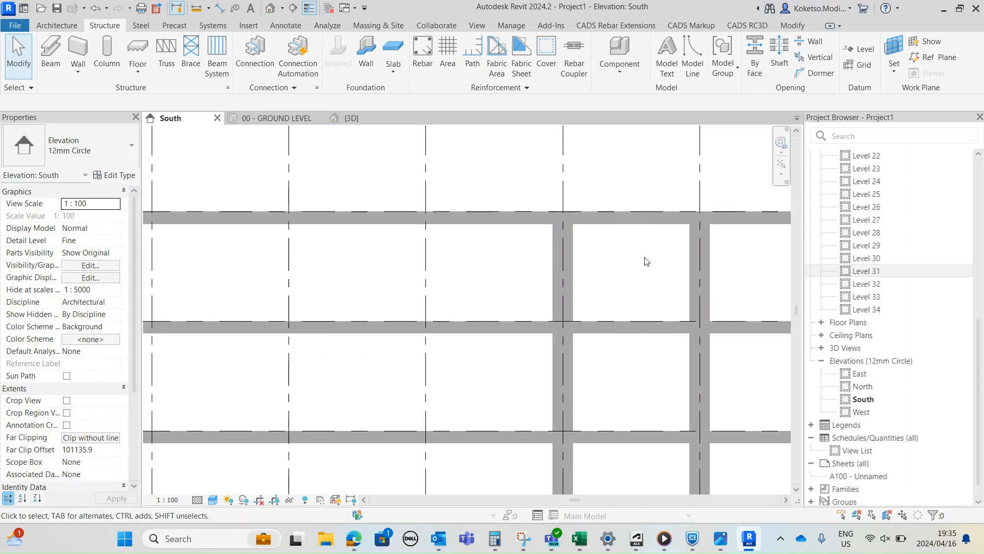
{"action": "left_click", "coordinate": [564, 272]}
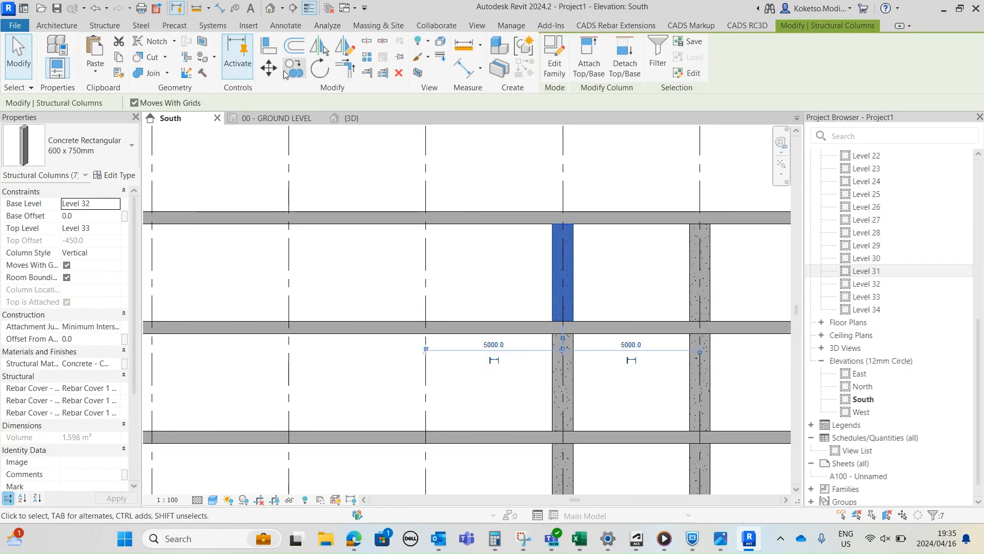
{"action": "left_click", "coordinate": [294, 74]}
{"action": "scroll", "coordinate": [551, 231], "scroll_direction": "down", "scroll_amount": 3}
{"action": "left_click", "coordinate": [488, 196]}
{"action": "middle_click_drag", "start_coordinate": [465, 201], "coordinate": [610, 209]}
{"action": "left_click", "coordinate": [566, 199]}
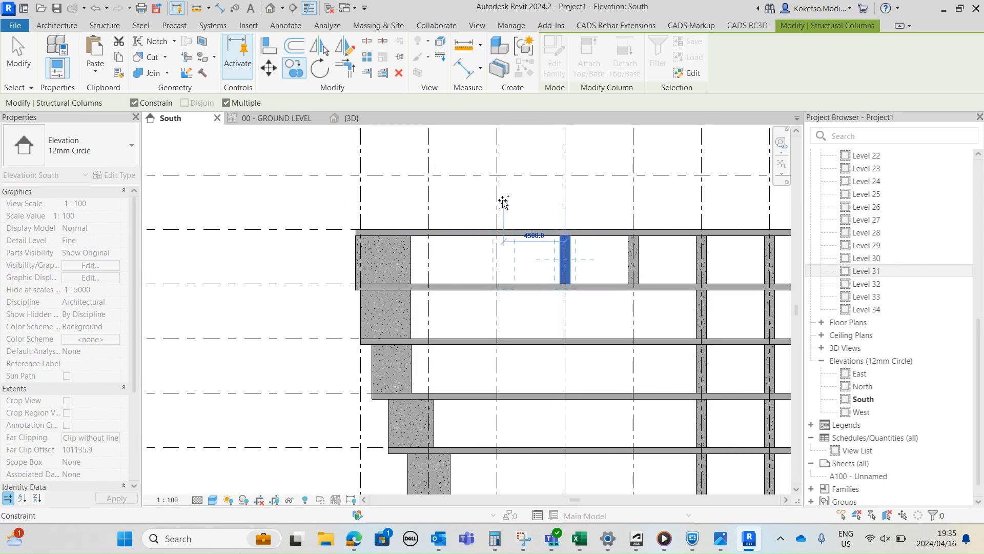
{"action": "key", "text": "Escape"}
{"action": "key", "text": "Escape"}
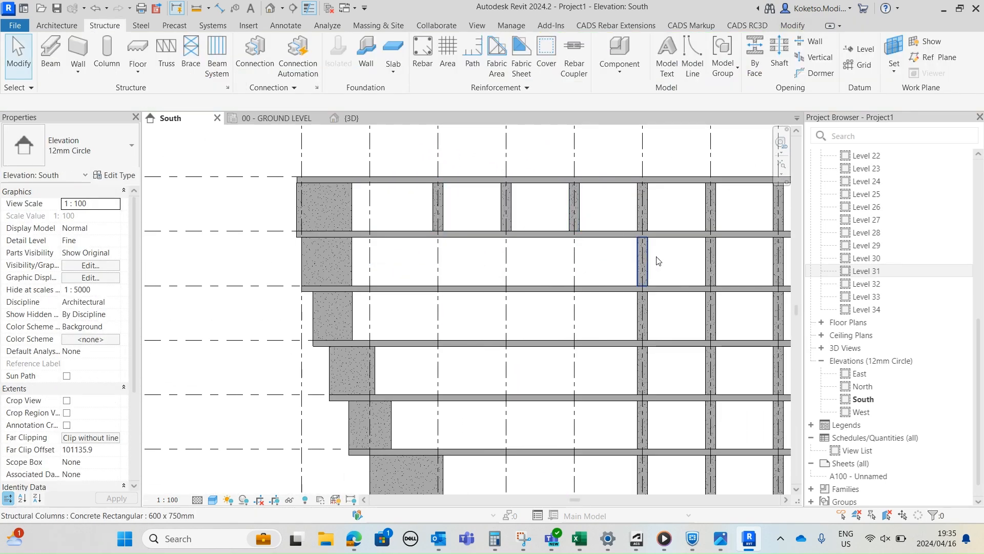
Copy the 600 x 750mm columns on grid 6 between Levels 31 and 32 onto the next three gridlines outward
{"action": "scroll", "coordinate": [638, 269], "scroll_direction": "up", "scroll_amount": 3}
{"action": "left_click_drag", "start_coordinate": [637, 269], "coordinate": [626, 273]}
{"action": "scroll", "coordinate": [588, 236], "scroll_direction": "down", "scroll_amount": 3}
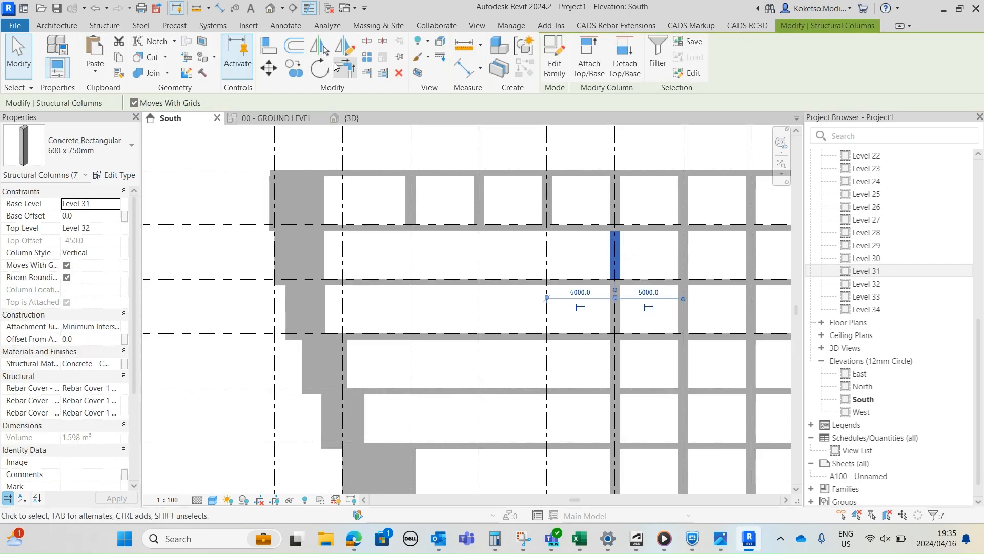
{"action": "left_click", "coordinate": [295, 69]}
{"action": "scroll", "coordinate": [537, 239], "scroll_direction": "up", "scroll_amount": 1}
{"action": "middle_click_drag", "start_coordinate": [537, 239], "coordinate": [577, 304]}
{"action": "left_click", "coordinate": [666, 202]}
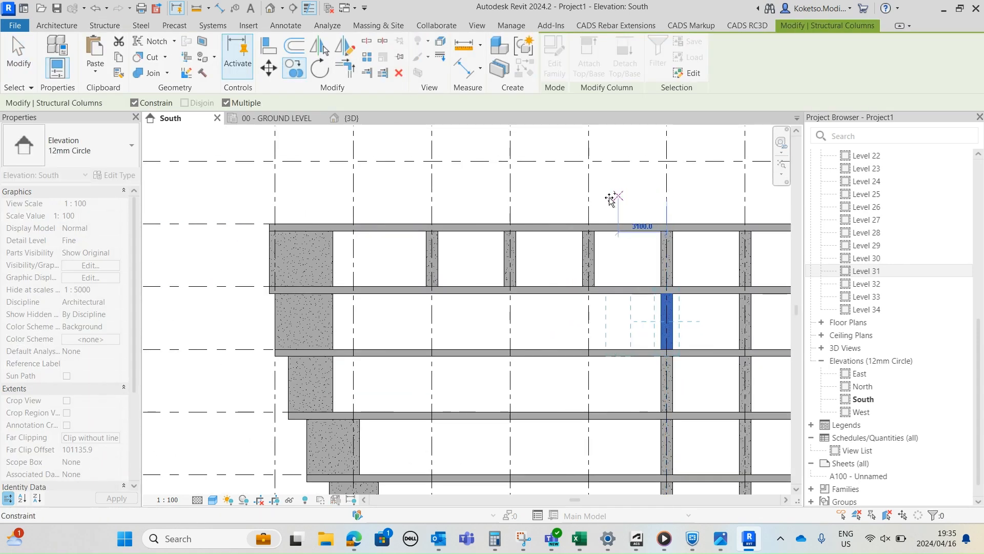
{"action": "left_click", "coordinate": [589, 197]}
{"action": "left_click", "coordinate": [511, 197]}
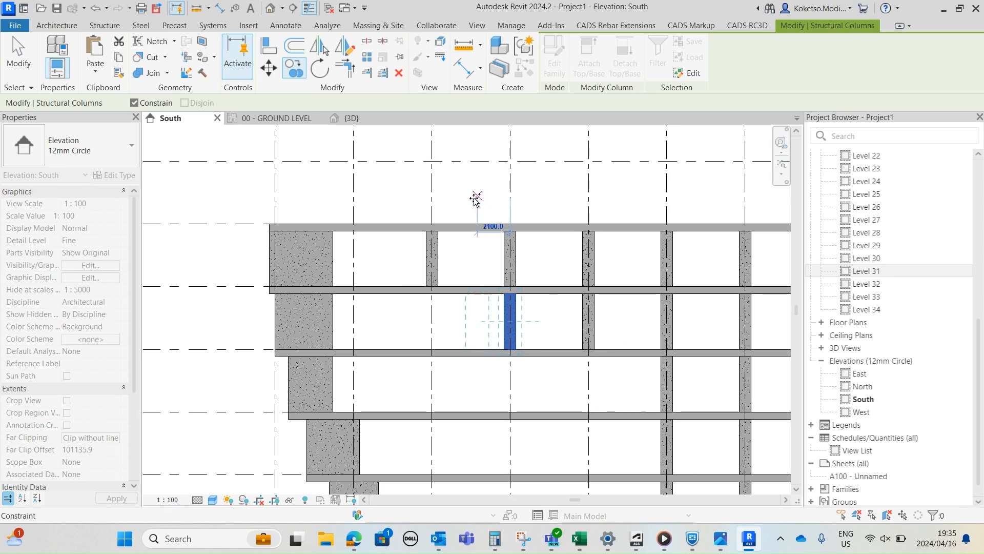
{"action": "left_click", "coordinate": [433, 195]}
{"action": "key", "text": "Escape"}
Copy the 600 x 750mm columns on grid 6 between Levels 30 and 31 onto the next three gridlines outward
{"action": "scroll", "coordinate": [502, 288], "scroll_direction": "down", "scroll_amount": 4}
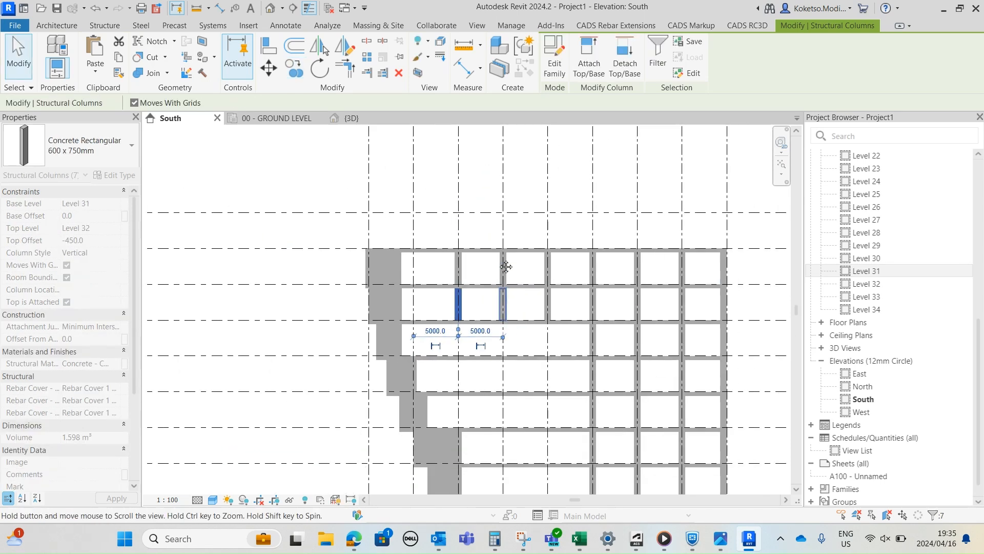
{"action": "middle_click_drag", "start_coordinate": [515, 295], "coordinate": [547, 186]}
{"action": "scroll", "coordinate": [604, 206], "scroll_direction": "up", "scroll_amount": 3}
{"action": "key", "text": "Escape"}
{"action": "left_click", "coordinate": [637, 245]}
{"action": "middle_click_drag", "start_coordinate": [637, 245], "coordinate": [620, 376]}
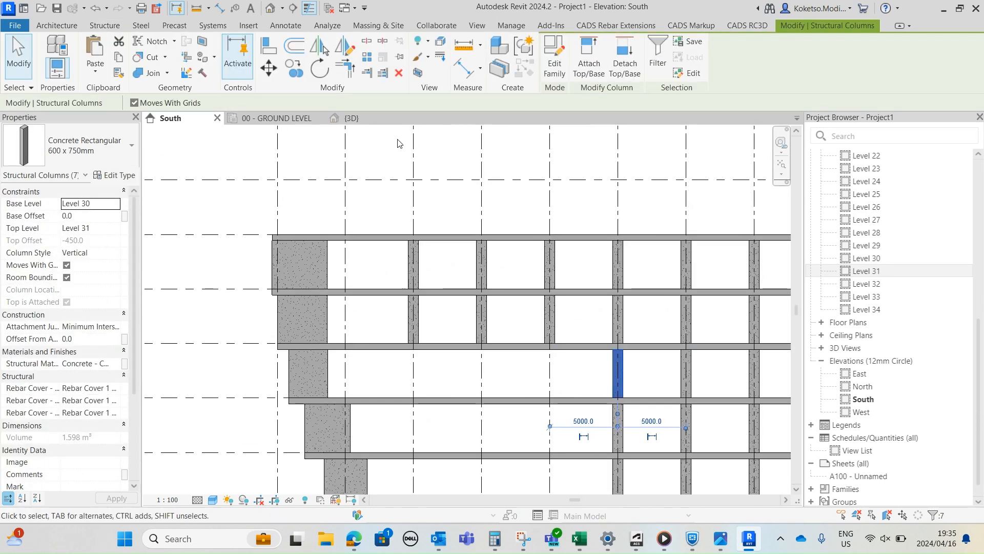
{"action": "left_click", "coordinate": [617, 220]}
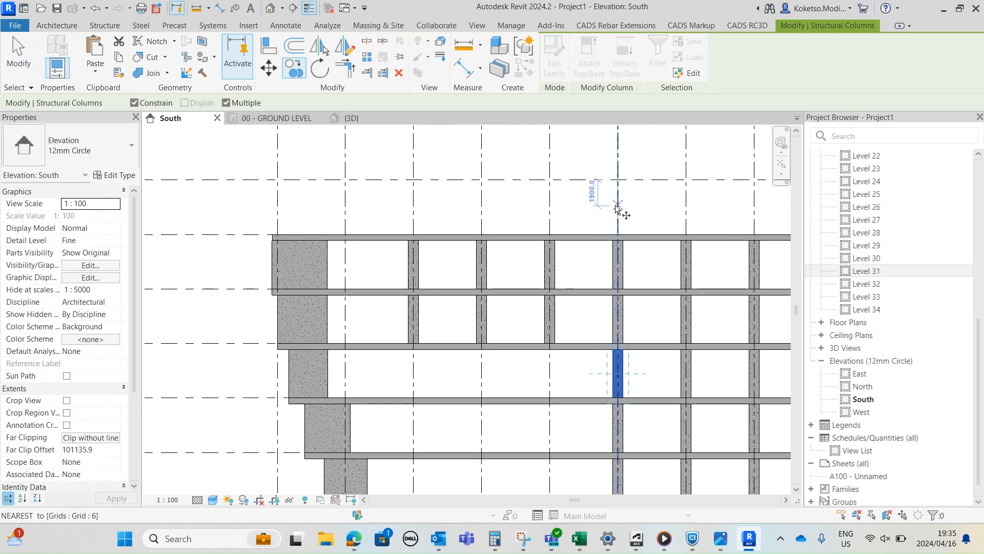
{"action": "left_click", "coordinate": [548, 206]}
{"action": "left_click", "coordinate": [482, 205]}
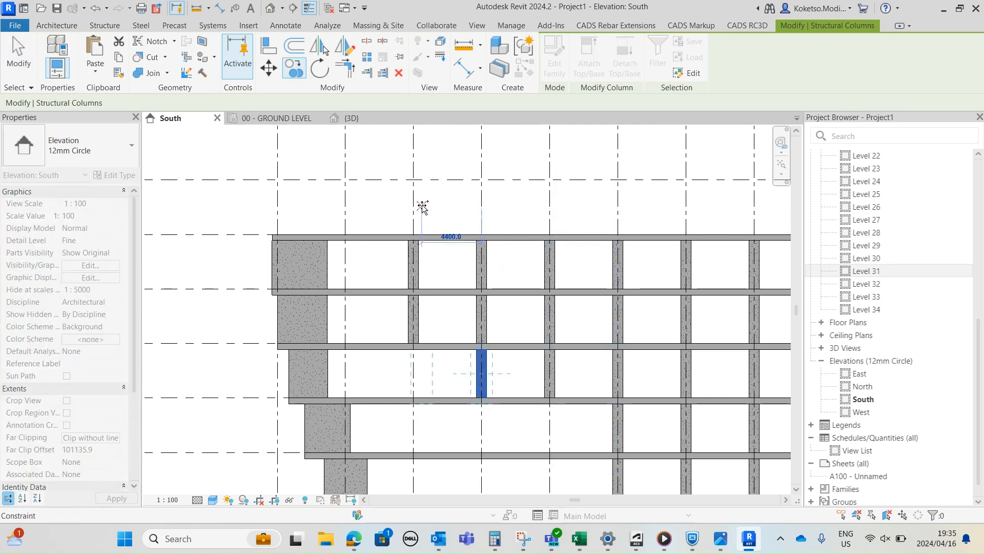
{"action": "left_click", "coordinate": [413, 204]}
{"action": "key", "text": "Escape"}
Copy the 600 x 750mm columns on grid 6 between Levels 29 and 30 onto the next three gridlines outward
{"action": "middle_click_drag", "start_coordinate": [646, 397], "coordinate": [666, 327]}
{"action": "left_click_drag", "start_coordinate": [673, 348], "coordinate": [638, 349]}
{"action": "middle_click_drag", "start_coordinate": [637, 347], "coordinate": [594, 288]}
{"action": "scroll", "coordinate": [540, 180], "scroll_direction": "down", "scroll_amount": 1}
{"action": "middle_click_drag", "start_coordinate": [544, 179], "coordinate": [559, 283]}
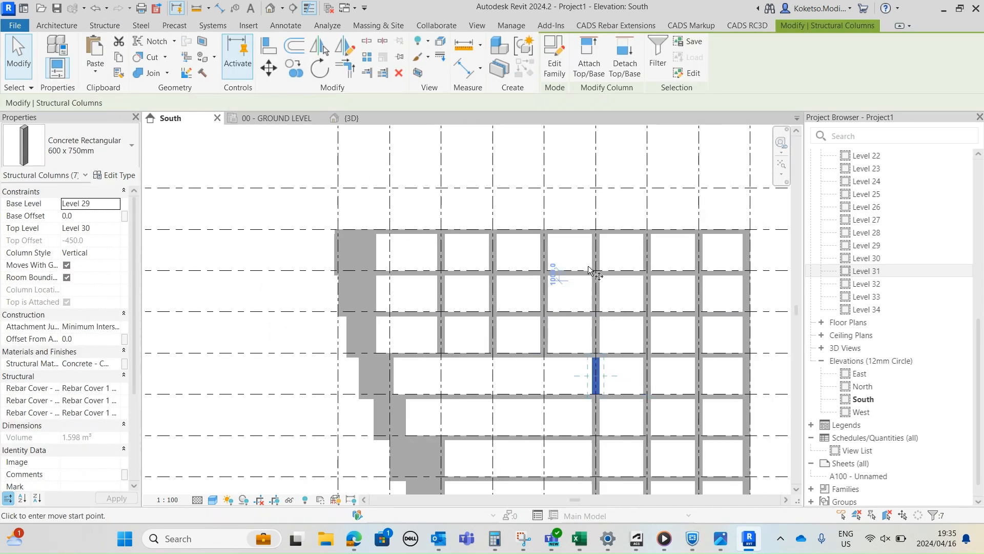
{"action": "left_click", "coordinate": [594, 213]}
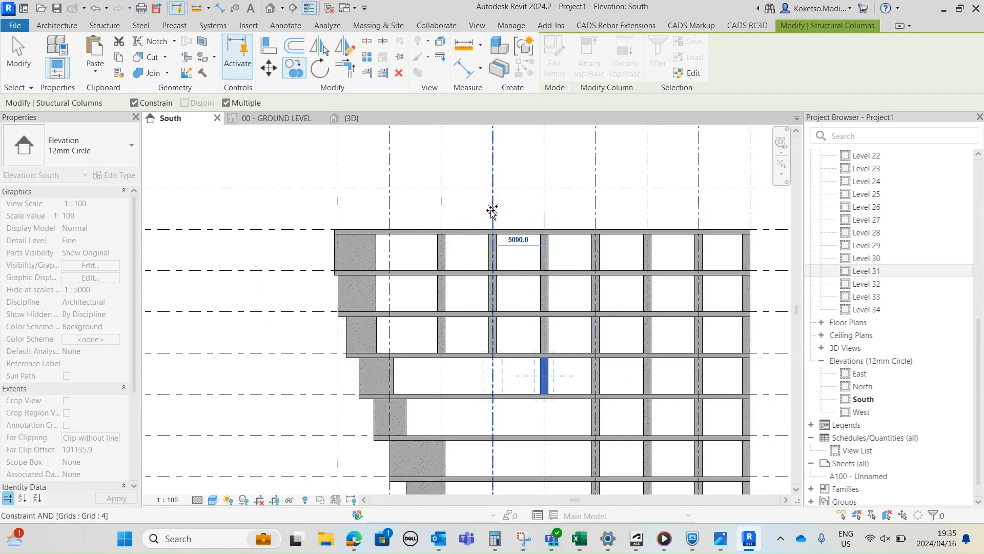
{"action": "left_click", "coordinate": [440, 208]}
{"action": "key", "text": "Escape"}
Copy the 600 x 750mm columns on grid 6 between Levels 28 and 29 onto the next three gridlines outward
{"action": "middle_click_drag", "start_coordinate": [571, 351], "coordinate": [589, 218]}
{"action": "scroll", "coordinate": [588, 217], "scroll_direction": "up", "scroll_amount": 1}
{"action": "key", "text": "Escape"}
{"action": "left_click_drag", "start_coordinate": [626, 311], "coordinate": [625, 312]}
{"action": "scroll", "coordinate": [625, 314], "scroll_direction": "down", "scroll_amount": 1}
{"action": "middle_click_drag", "start_coordinate": [625, 314], "coordinate": [640, 408]}
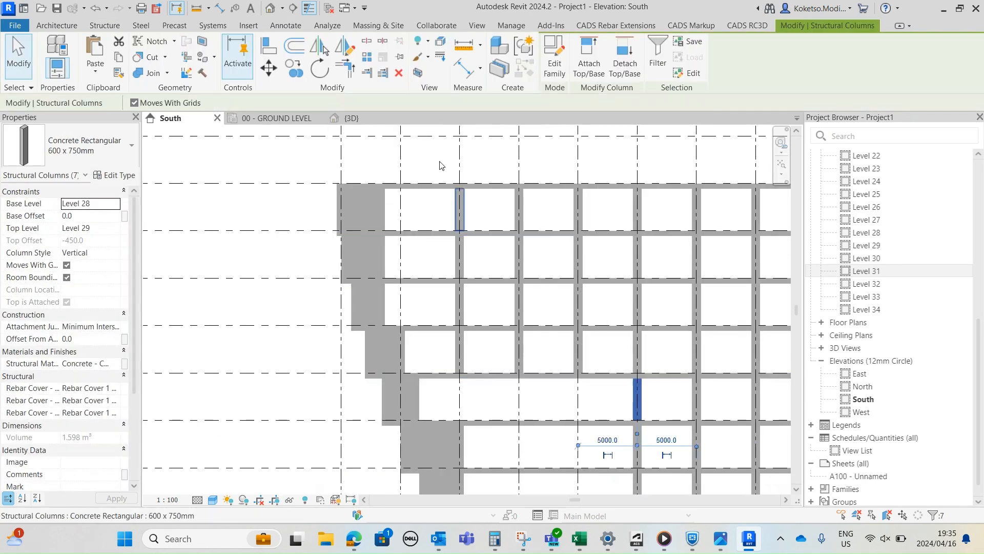
{"action": "left_click", "coordinate": [296, 68]}
{"action": "left_click", "coordinate": [637, 169]}
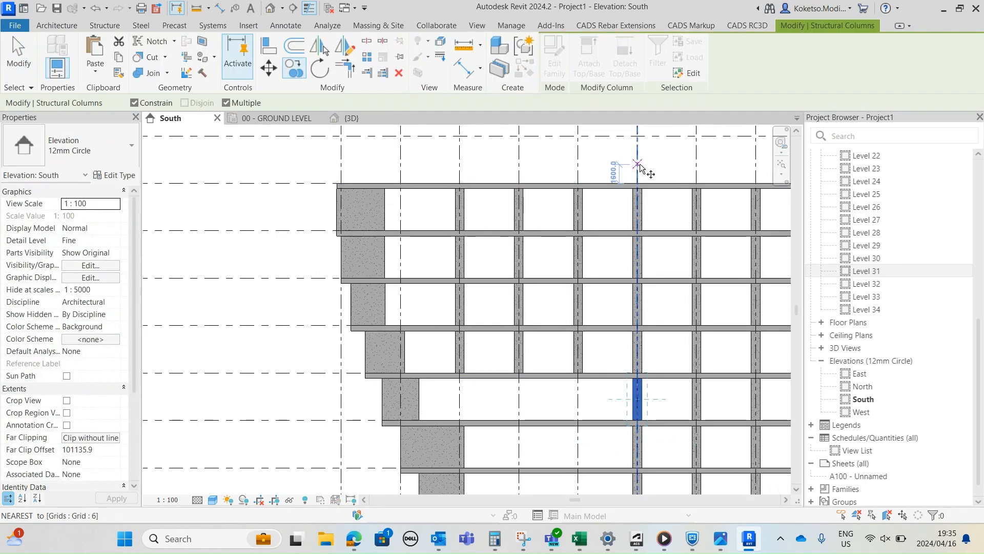
{"action": "left_click", "coordinate": [574, 164]}
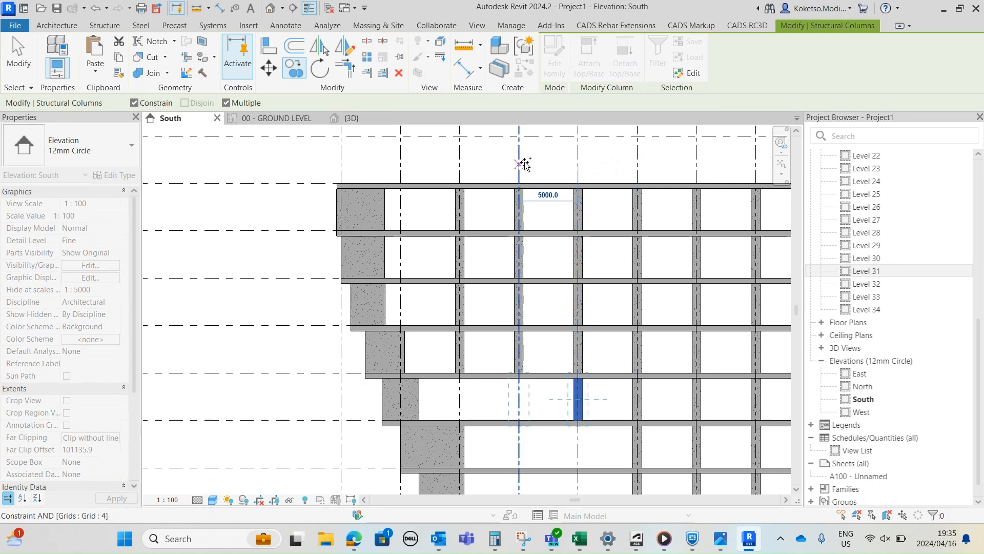
{"action": "left_click", "coordinate": [459, 164]}
{"action": "key", "text": "Escape"}
Copy the 600 x 750mm columns on grid 6 between Levels 27 and 28 onto grids 5 and 4
{"action": "middle_click_drag", "start_coordinate": [588, 417], "coordinate": [595, 325]}
{"action": "scroll", "coordinate": [652, 347], "scroll_direction": "up", "scroll_amount": 1}
{"action": "left_click_drag", "start_coordinate": [668, 335], "coordinate": [628, 353]}
{"action": "middle_click_drag", "start_coordinate": [627, 347], "coordinate": [609, 269]}
{"action": "scroll", "coordinate": [609, 269], "scroll_direction": "up", "scroll_amount": 1}
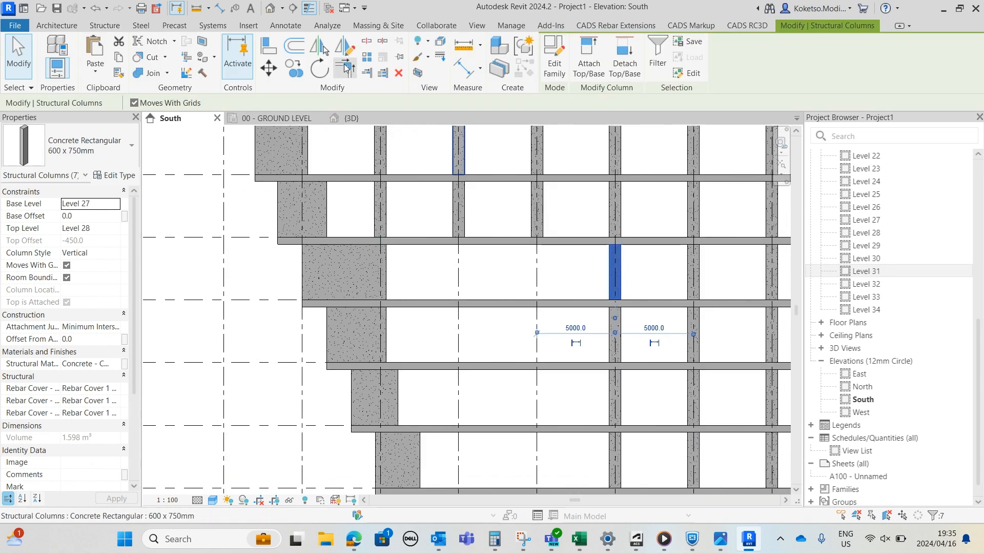
{"action": "left_click", "coordinate": [301, 71]}
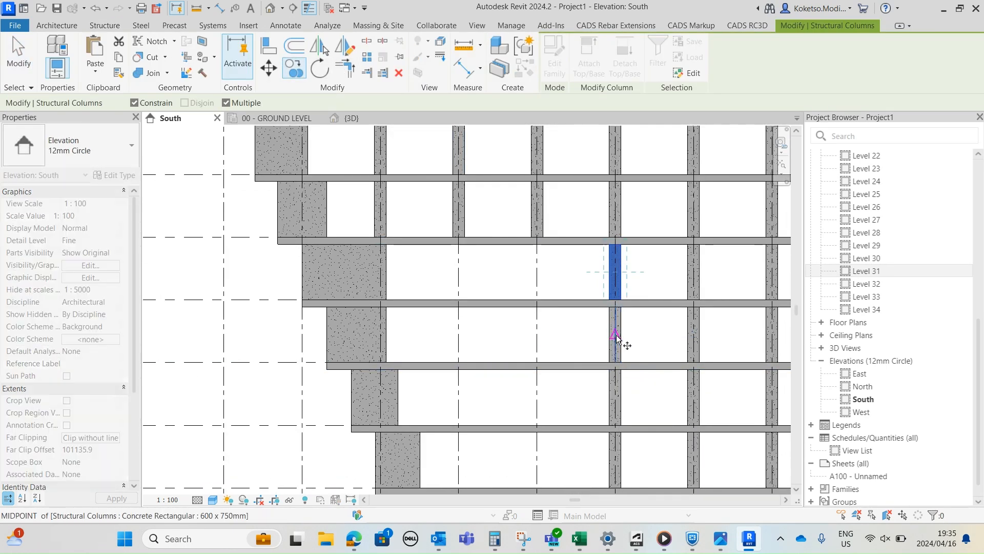
{"action": "left_click", "coordinate": [535, 336]}
{"action": "left_click", "coordinate": [460, 335]}
{"action": "key", "text": "Escape"}
{"action": "key", "text": "Escape"}
Copy the 600 x 750mm columns on grid 6 between Levels 26 and 27 onto grids 5 and 4
{"action": "middle_click_drag", "start_coordinate": [659, 416], "coordinate": [692, 324]}
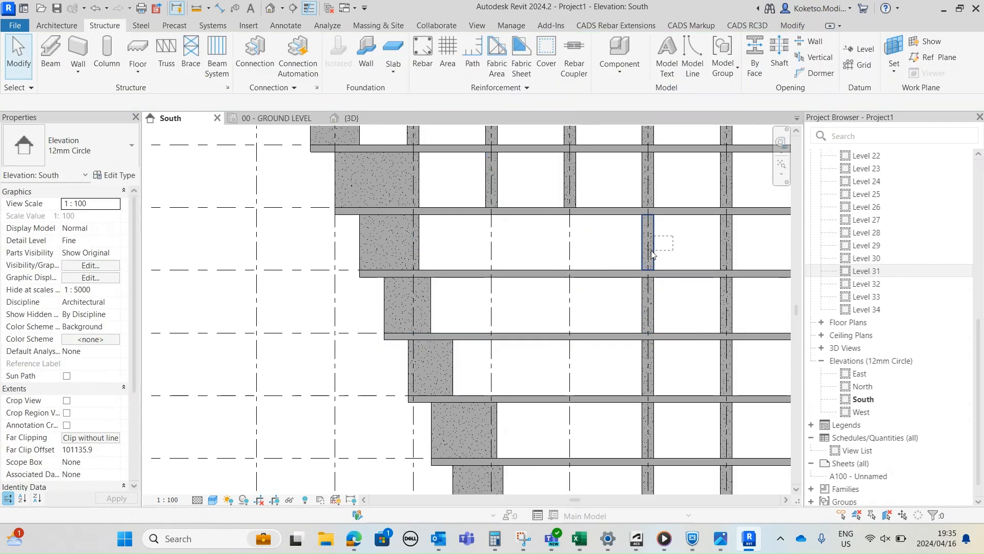
{"action": "left_click", "coordinate": [650, 251]}
{"action": "key", "text": "c"}
{"action": "key", "text": "o"}
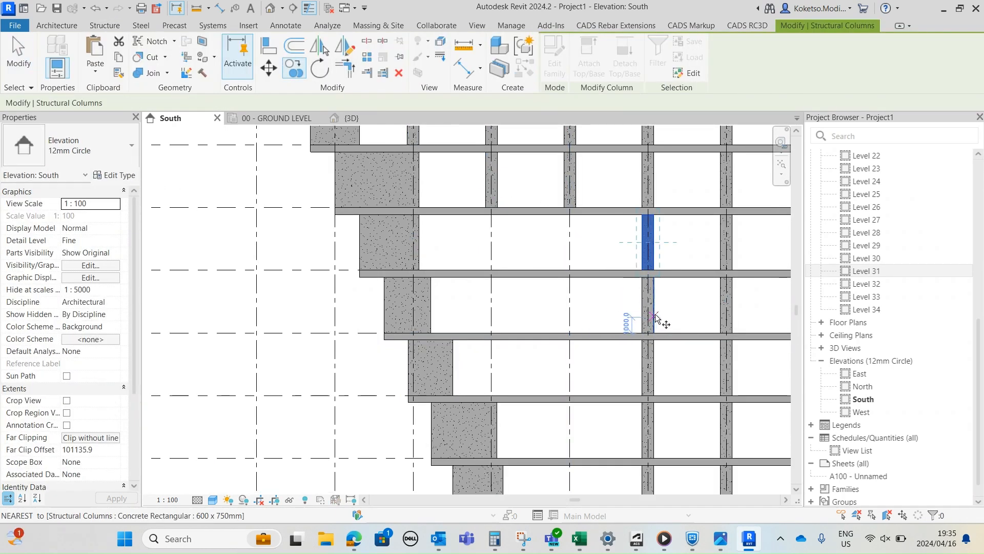
{"action": "left_click", "coordinate": [571, 306]}
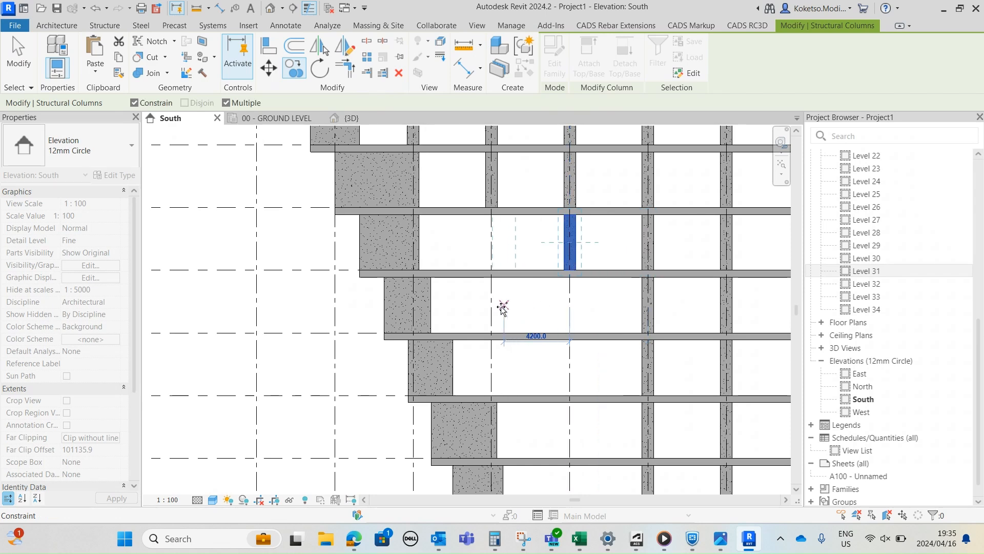
{"action": "left_click", "coordinate": [493, 306]}
{"action": "key", "text": "Escape"}
{"action": "key", "text": "Escape"}
Copy the 600 x 750mm columns on grid 6 between Levels 25 and 26 onto grids 5 and 4
{"action": "middle_click_drag", "start_coordinate": [668, 372], "coordinate": [642, 353]}
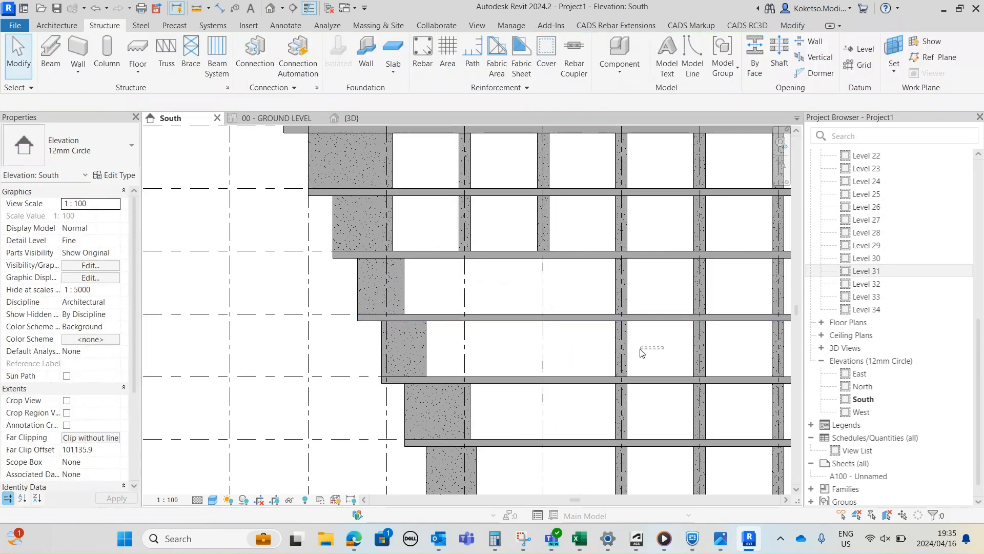
{"action": "left_click_drag", "start_coordinate": [628, 353], "coordinate": [613, 356]}
{"action": "middle_click_drag", "start_coordinate": [610, 353], "coordinate": [620, 326]}
{"action": "left_click_drag", "start_coordinate": [674, 250], "coordinate": [616, 263]}
{"action": "middle_click_drag", "start_coordinate": [607, 230], "coordinate": [617, 294]}
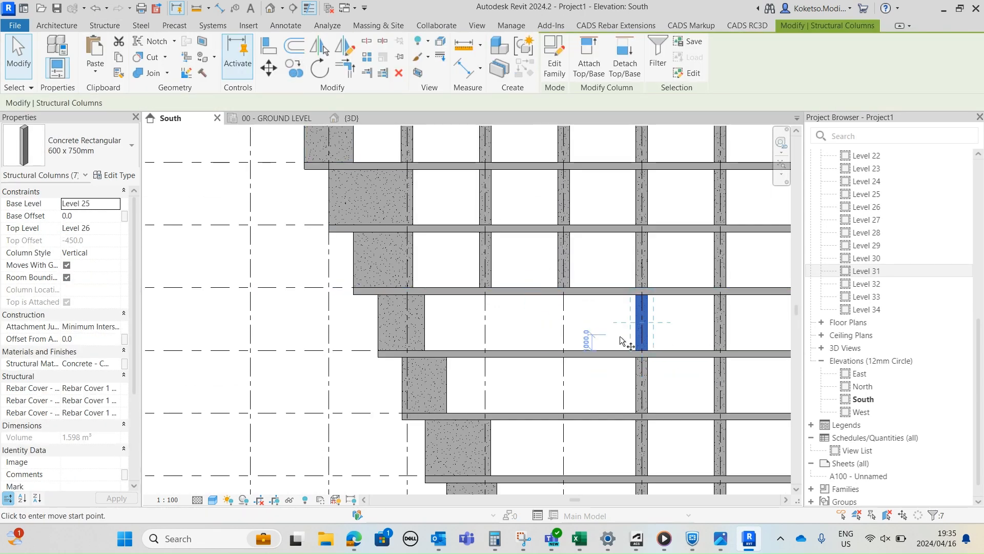
{"action": "left_click_drag", "start_coordinate": [648, 318], "coordinate": [514, 318]}
{"action": "left_click", "coordinate": [488, 319]}
{"action": "key", "text": "Escape"}
Copy the 600 x 750mm columns on grid 6 between Levels 24 and 25 onto grids 5 and 4
{"action": "middle_click_drag", "start_coordinate": [584, 399], "coordinate": [567, 359]}
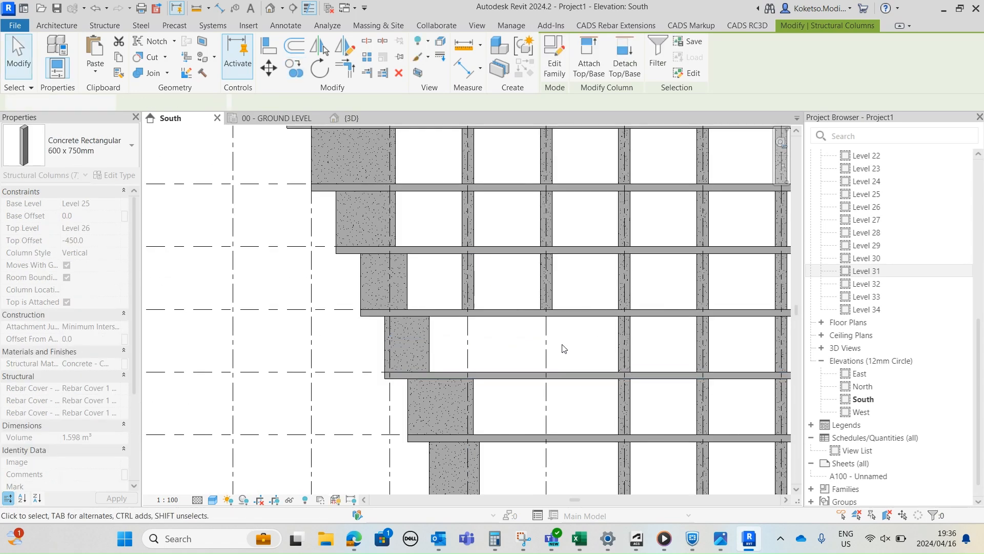
{"action": "key", "text": "Escape"}
{"action": "left_click_drag", "start_coordinate": [636, 362], "coordinate": [621, 360]}
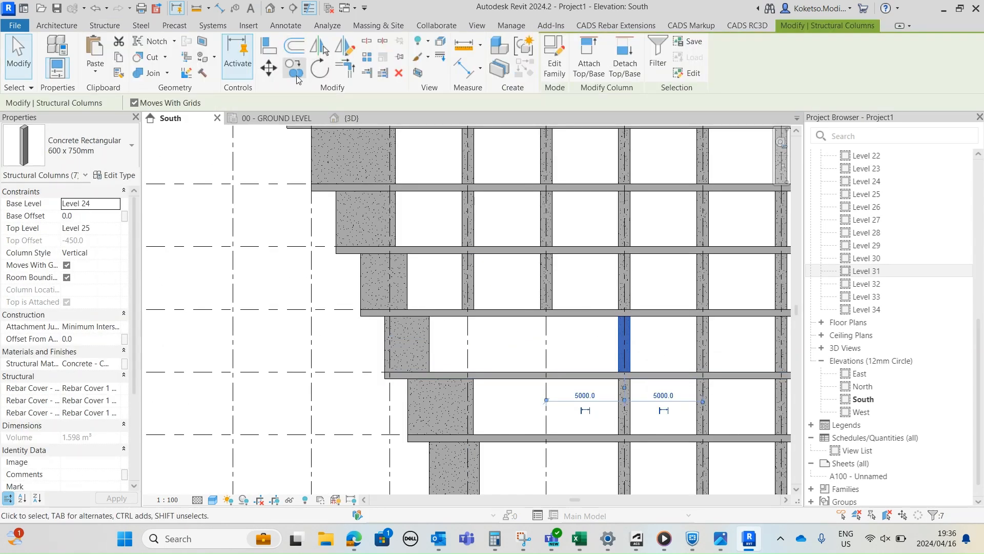
{"action": "key", "text": "c"}
{"action": "key", "text": "o"}
{"action": "left_click", "coordinate": [548, 344]}
{"action": "left_click", "coordinate": [466, 343]}
{"action": "key", "text": "Escape"}
Copy the 600 x 750mm columns on grid 6 between Levels 23 and 24 onto grid 5
{"action": "middle_click_drag", "start_coordinate": [485, 374], "coordinate": [478, 311]}
{"action": "scroll", "coordinate": [482, 318], "scroll_direction": "up", "scroll_amount": 1}
{"action": "scroll", "coordinate": [517, 348], "scroll_direction": "down", "scroll_amount": 1}
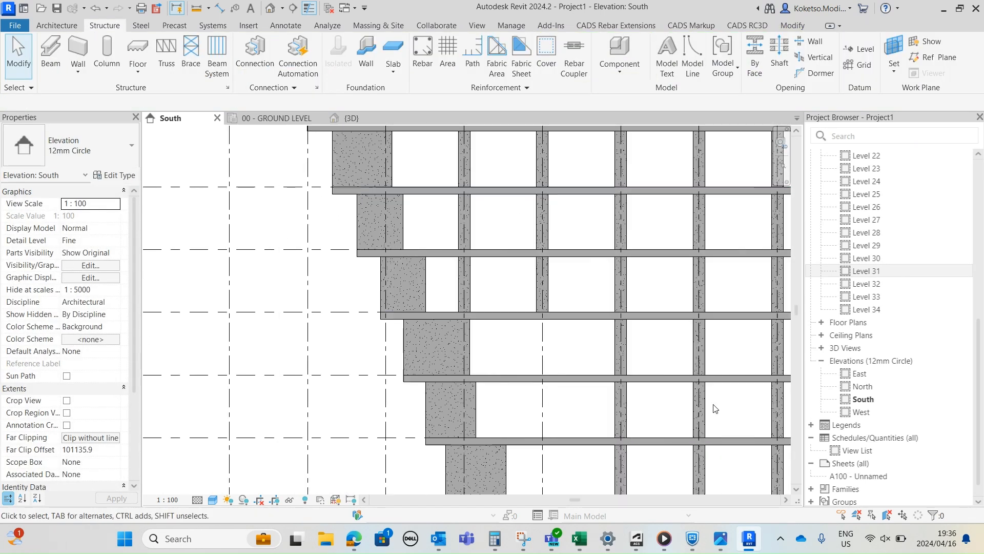
{"action": "scroll", "coordinate": [633, 381], "scroll_direction": "up", "scroll_amount": 2}
{"action": "left_click_drag", "start_coordinate": [646, 332], "coordinate": [628, 354]}
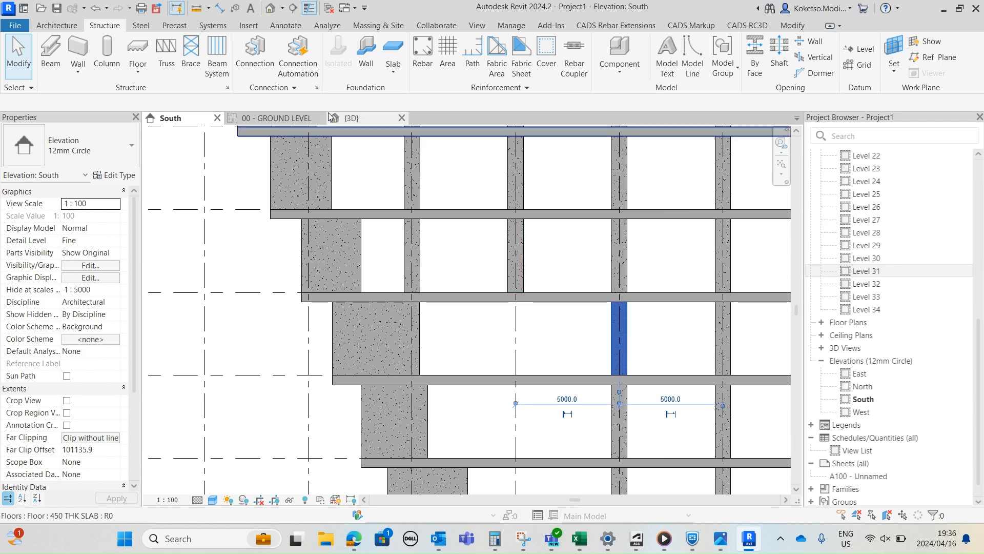
{"action": "left_click", "coordinate": [291, 75]}
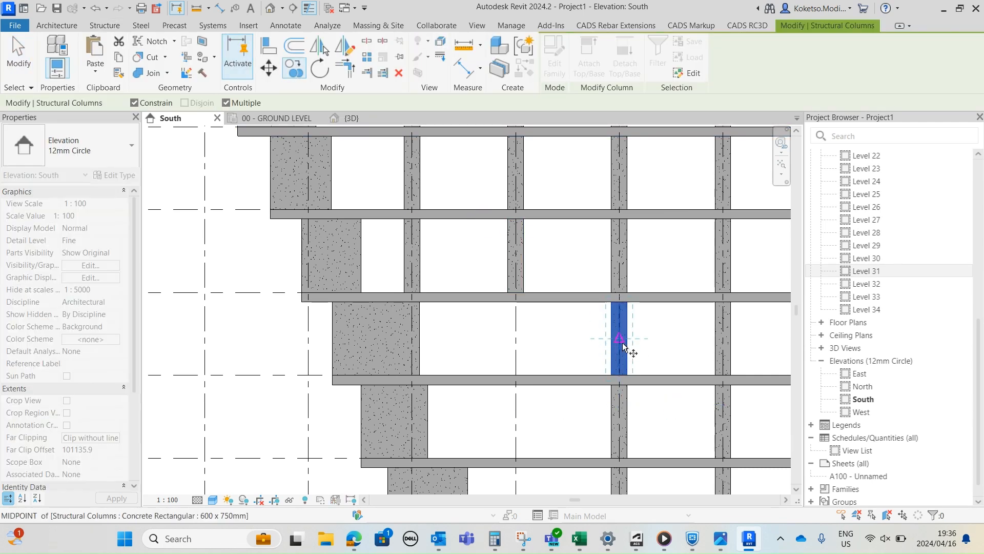
{"action": "left_click", "coordinate": [516, 340]}
{"action": "key", "text": "Escape"}
{"action": "key", "text": "Escape"}
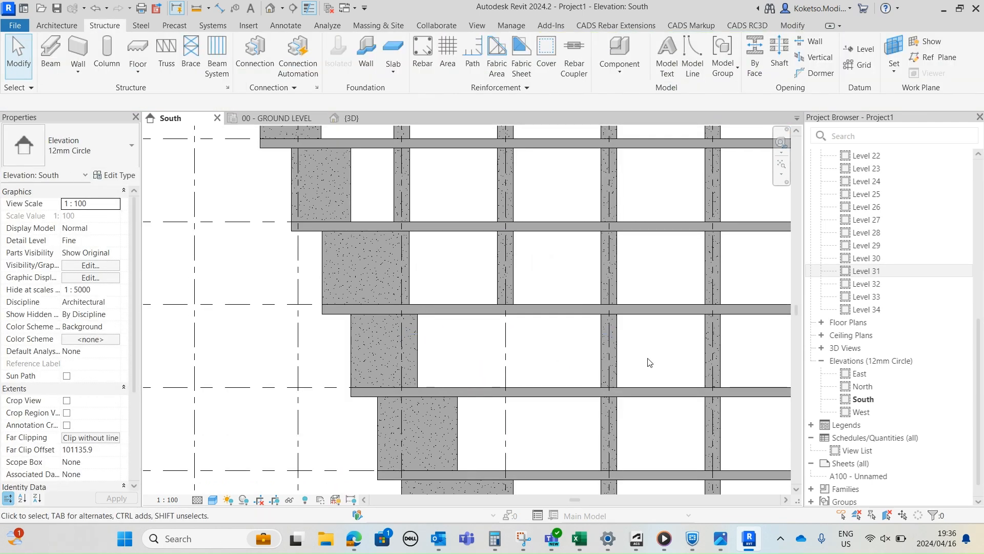
Copy the 600 x 750mm columns on grid 6 between Levels 22 and 23 onto grid 5
{"action": "left_click_drag", "start_coordinate": [619, 367], "coordinate": [618, 368]}
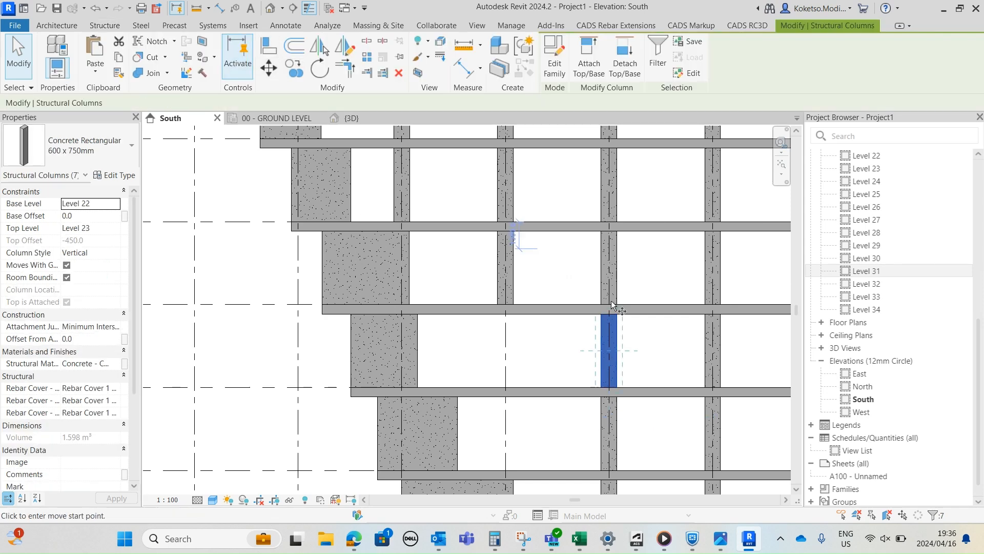
{"action": "key", "text": "c"}
{"action": "key", "text": "o"}
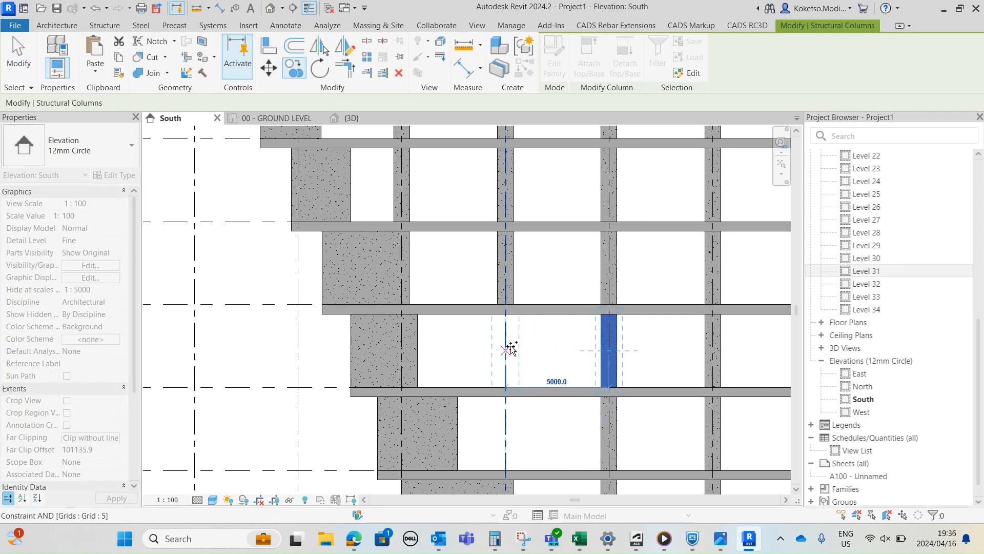
{"action": "left_click", "coordinate": [511, 348]}
{"action": "key", "text": "Escape"}
{"action": "key", "text": "Escape"}
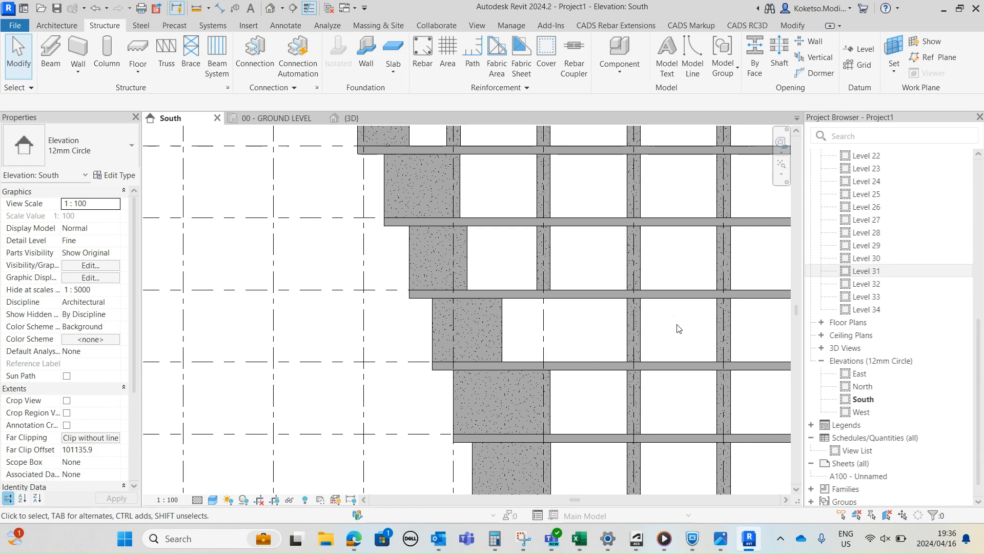
Copy the 600 x 750mm columns on grid 6 between Levels 21 and 22 onto grid 5
{"action": "left_click", "coordinate": [640, 339]}
{"action": "left_click", "coordinate": [292, 74]}
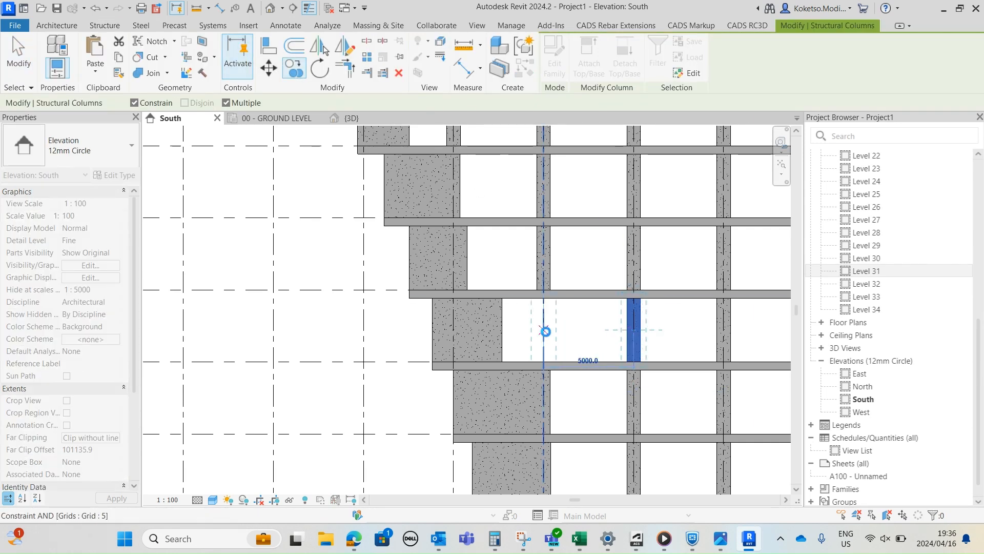
{"action": "left_click", "coordinate": [544, 331]}
{"action": "key", "text": "Escape"}
{"action": "key", "text": "Escape"}
Examine the whole tower in the 3D view from several angles, checking the stepped outer columns and the filled bays
{"action": "scroll", "coordinate": [576, 322], "scroll_direction": "down", "scroll_amount": 6}
{"action": "scroll", "coordinate": [586, 405], "scroll_direction": "up", "scroll_amount": 3}
{"action": "scroll", "coordinate": [494, 242], "scroll_direction": "down", "scroll_amount": 6}
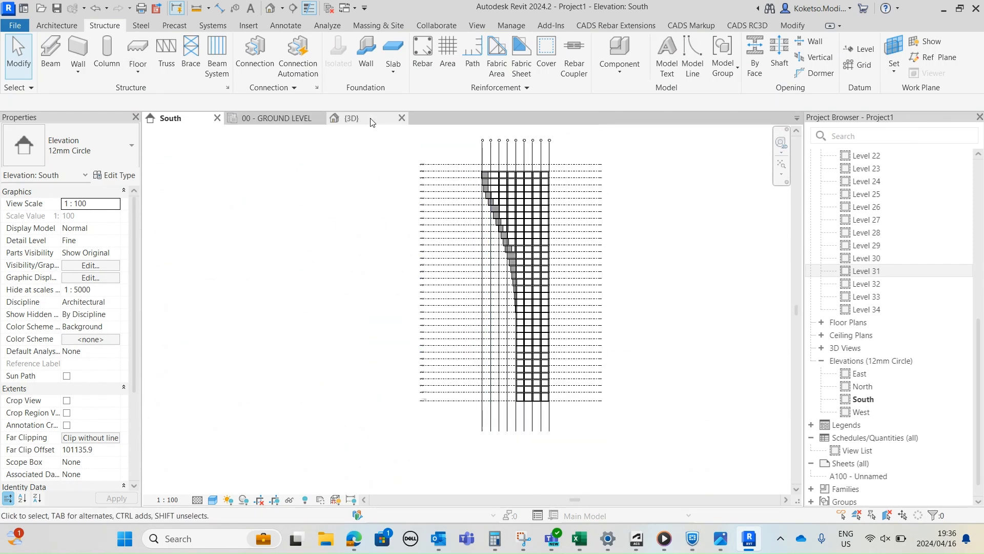
{"action": "left_click", "coordinate": [348, 119]}
{"action": "scroll", "coordinate": [493, 243], "scroll_direction": "down", "scroll_amount": 2}
{"action": "scroll", "coordinate": [493, 242], "scroll_direction": "up", "scroll_amount": 6}
{"action": "middle_click_drag", "start_coordinate": [547, 301], "coordinate": [831, 400], "text": "shift"}
{"action": "scroll", "coordinate": [656, 340], "scroll_direction": "down", "scroll_amount": 2}
{"action": "scroll", "coordinate": [656, 340], "scroll_direction": "up", "scroll_amount": 5}
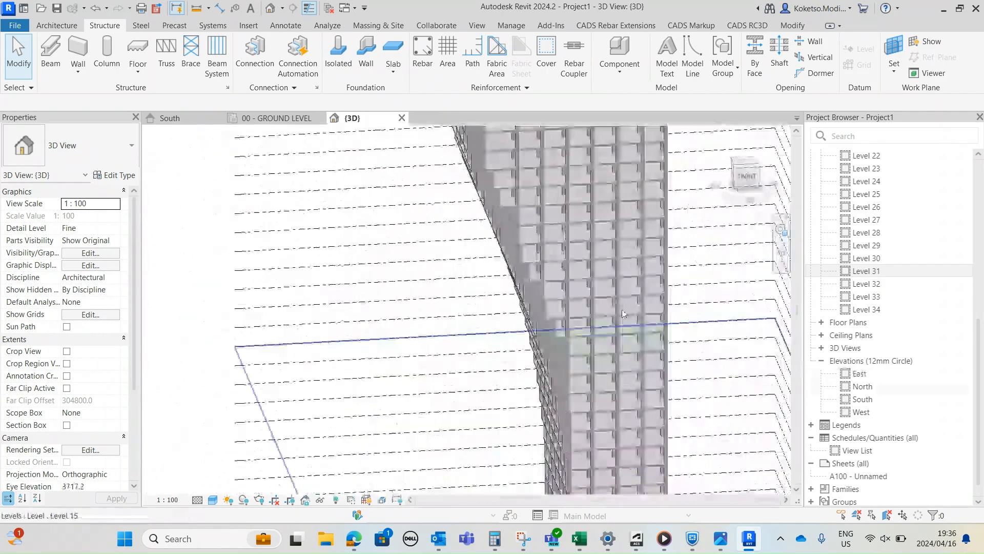
{"action": "scroll", "coordinate": [598, 334], "scroll_direction": "down", "scroll_amount": 4}
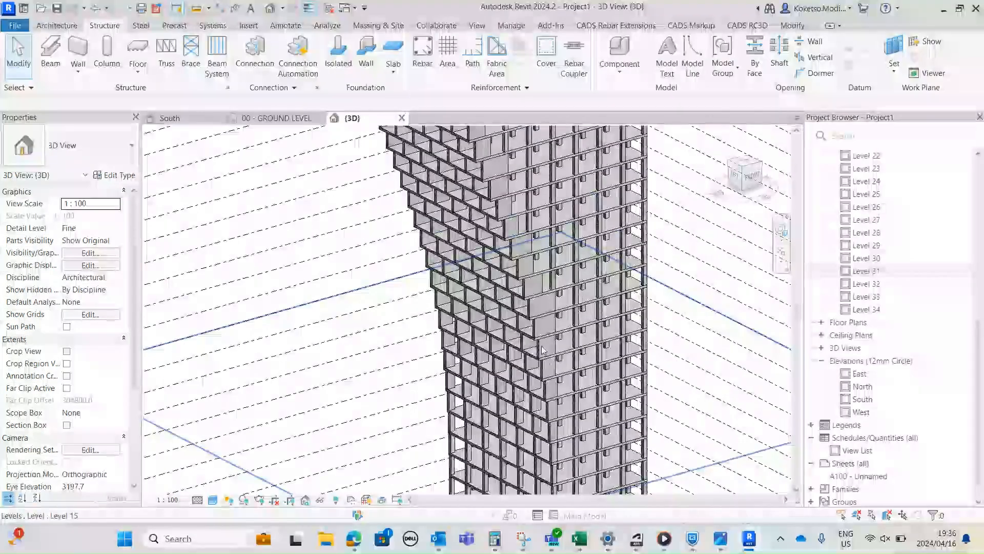
{"action": "scroll", "coordinate": [437, 204], "scroll_direction": "up", "scroll_amount": 4}
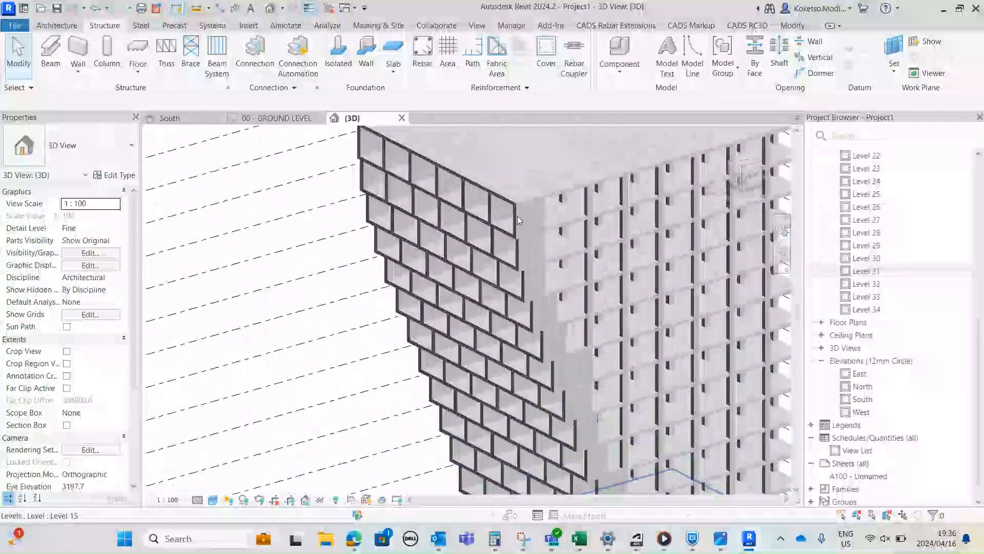
{"action": "scroll", "coordinate": [523, 266], "scroll_direction": "down", "scroll_amount": 2}
{"action": "middle_click_drag", "start_coordinate": [523, 266], "coordinate": [556, 431], "text": "shift"}
{"action": "scroll", "coordinate": [533, 351], "scroll_direction": "down", "scroll_amount": 2}
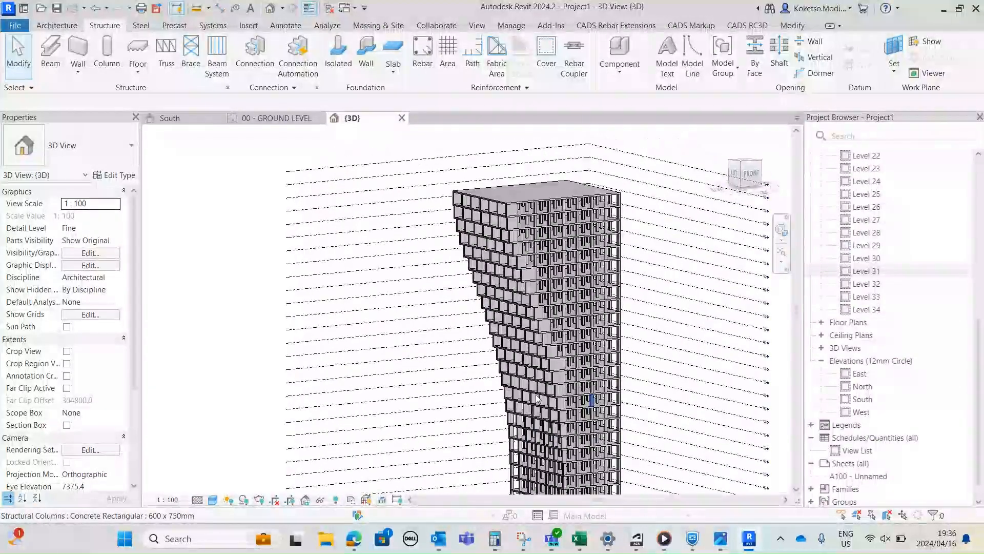
{"action": "middle_click_drag", "start_coordinate": [527, 347], "coordinate": [534, 320], "text": "shift"}
{"action": "scroll", "coordinate": [514, 398], "scroll_direction": "up", "scroll_amount": 3}
{"action": "scroll", "coordinate": [563, 284], "scroll_direction": "up", "scroll_amount": 3}
{"action": "middle_click_drag", "start_coordinate": [523, 287], "coordinate": [490, 332], "text": "shift"}
{"action": "middle_click_drag", "start_coordinate": [519, 297], "coordinate": [527, 330], "text": "shift"}
{"action": "scroll", "coordinate": [486, 317], "scroll_direction": "up", "scroll_amount": 3}
{"action": "scroll", "coordinate": [513, 349], "scroll_direction": "down", "scroll_amount": 2}
{"action": "scroll", "coordinate": [501, 298], "scroll_direction": "up", "scroll_amount": 3}
{"action": "middle_click_drag", "start_coordinate": [513, 378], "coordinate": [455, 354], "text": "shift"}
{"action": "middle_click_drag", "start_coordinate": [446, 231], "coordinate": [560, 436]}
{"action": "scroll", "coordinate": [499, 321], "scroll_direction": "down", "scroll_amount": 2}
{"action": "scroll", "coordinate": [551, 331], "scroll_direction": "down", "scroll_amount": 2}
{"action": "scroll", "coordinate": [551, 351], "scroll_direction": "up", "scroll_amount": 3}
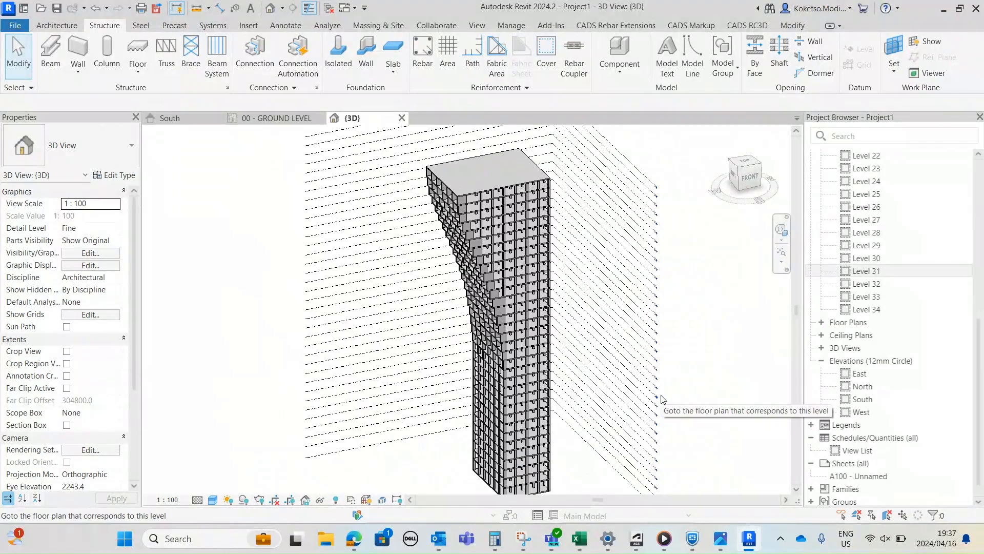
{"action": "middle_click_drag", "start_coordinate": [620, 343], "coordinate": [593, 313]}
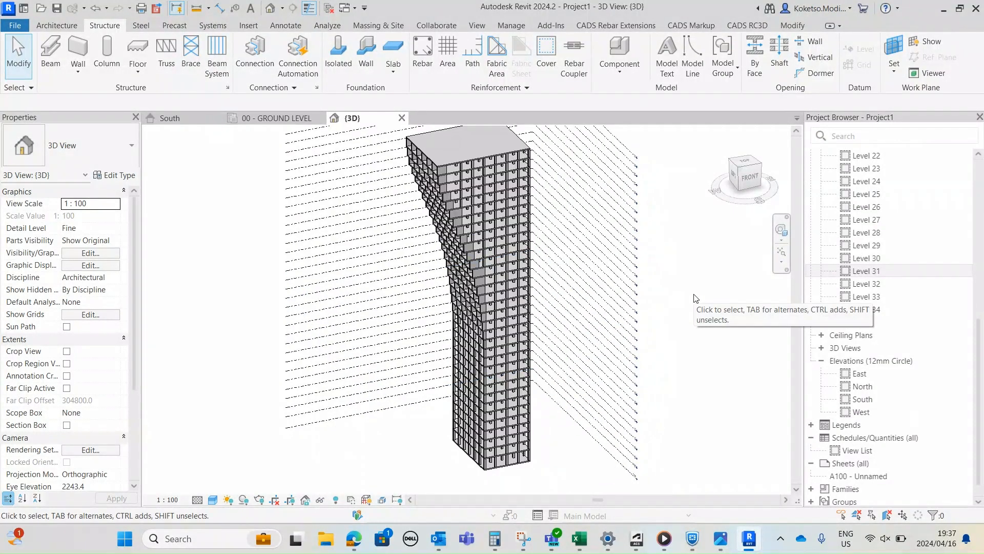
{"action": "middle_click_drag", "start_coordinate": [705, 301], "coordinate": [712, 300], "text": "shift"}
{"action": "middle_click_drag", "start_coordinate": [508, 241], "coordinate": [507, 276], "text": "shift"}
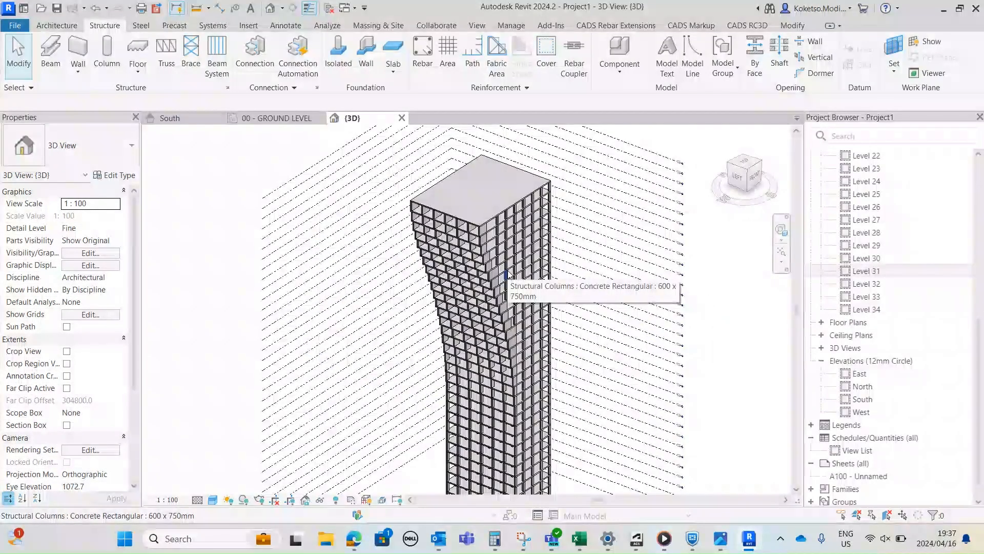
{"action": "middle_click_drag", "start_coordinate": [506, 277], "coordinate": [634, 303], "text": "shift"}
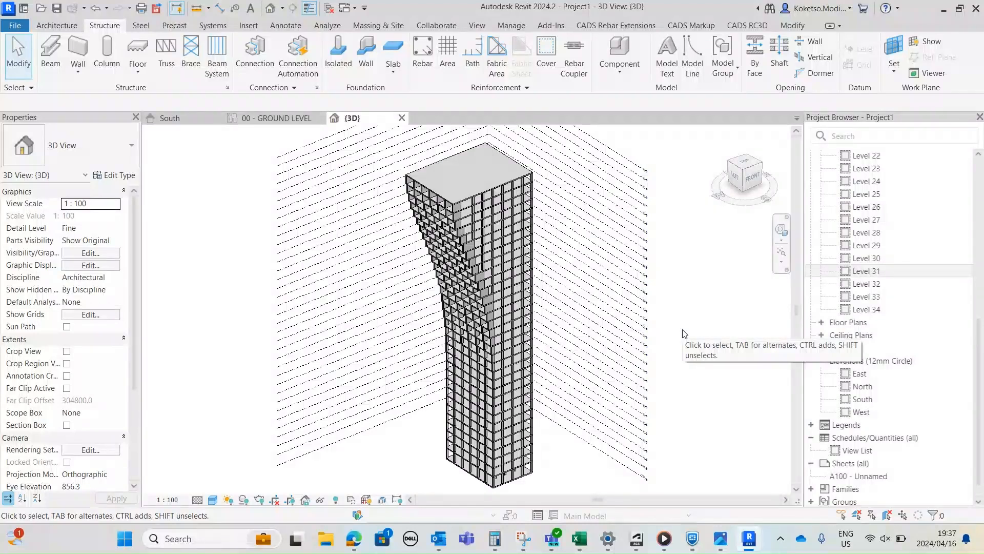
{"action": "middle_click_drag", "start_coordinate": [683, 333], "coordinate": [683, 348]}
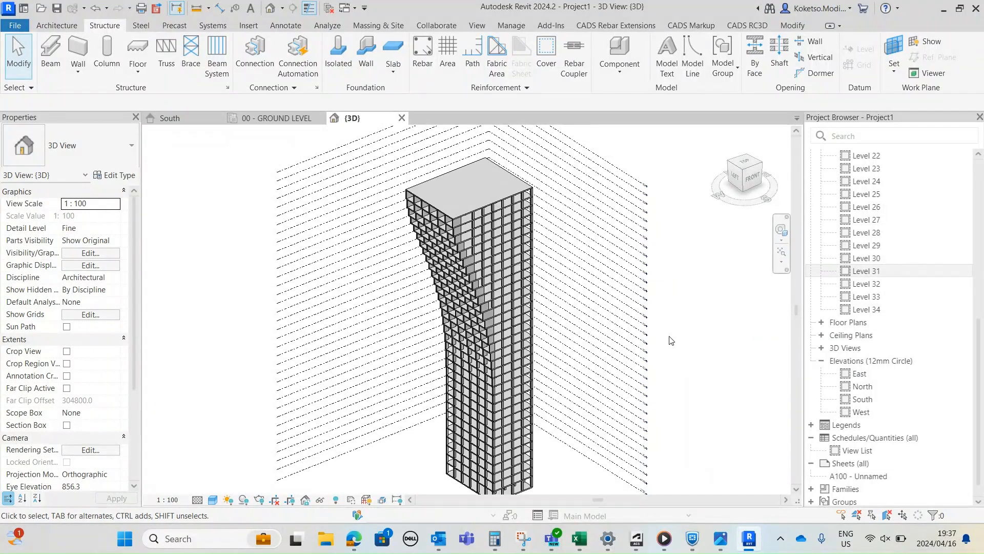